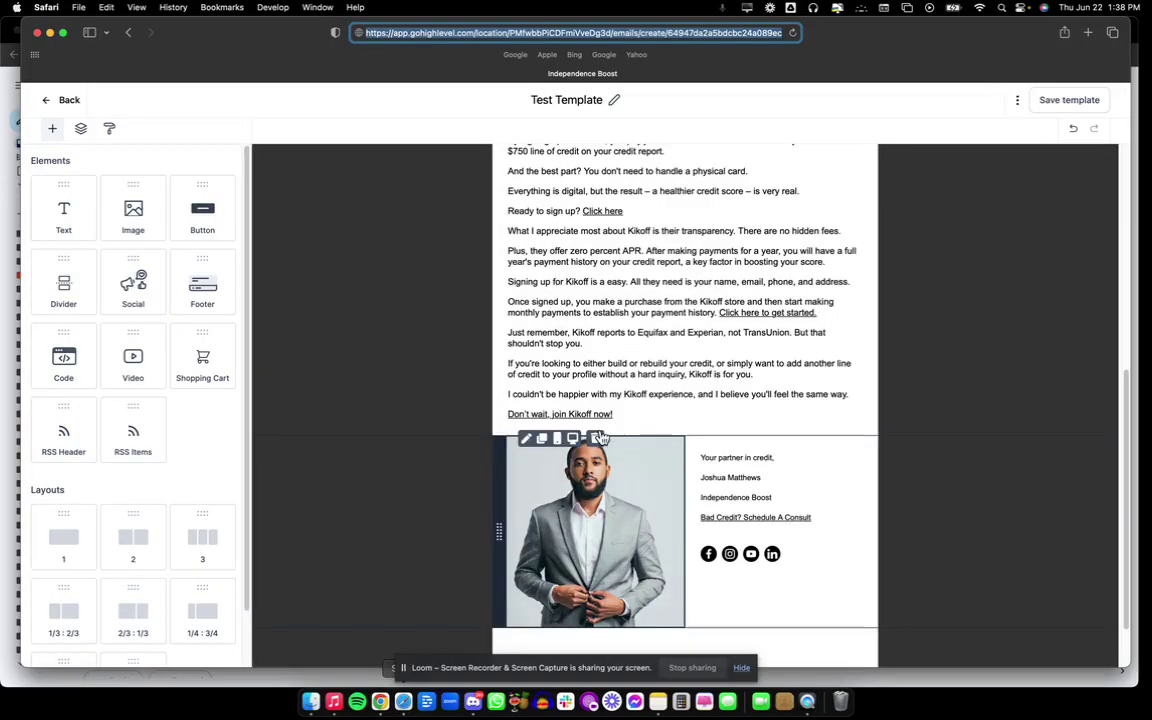
Scroll the received test email in Gmail back into view and highlight its top line.
scroll(620, 500, "up", 5)
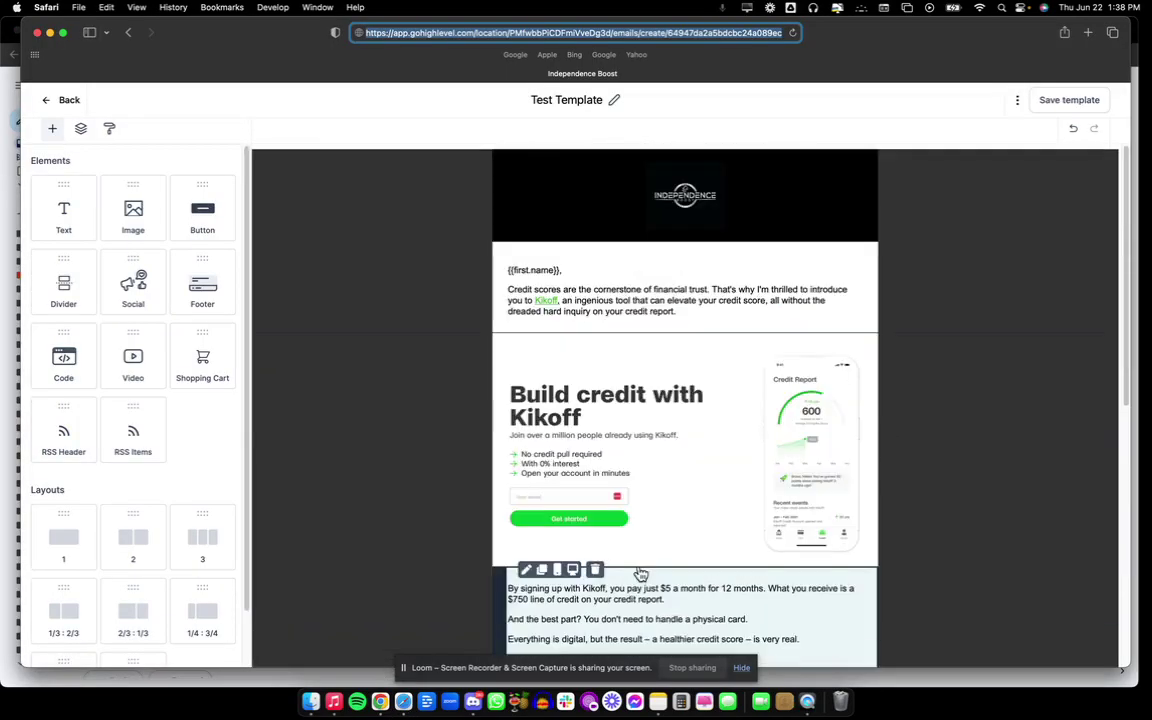
scroll(722, 482, "down", 4)
scroll(718, 485, "down", 3)
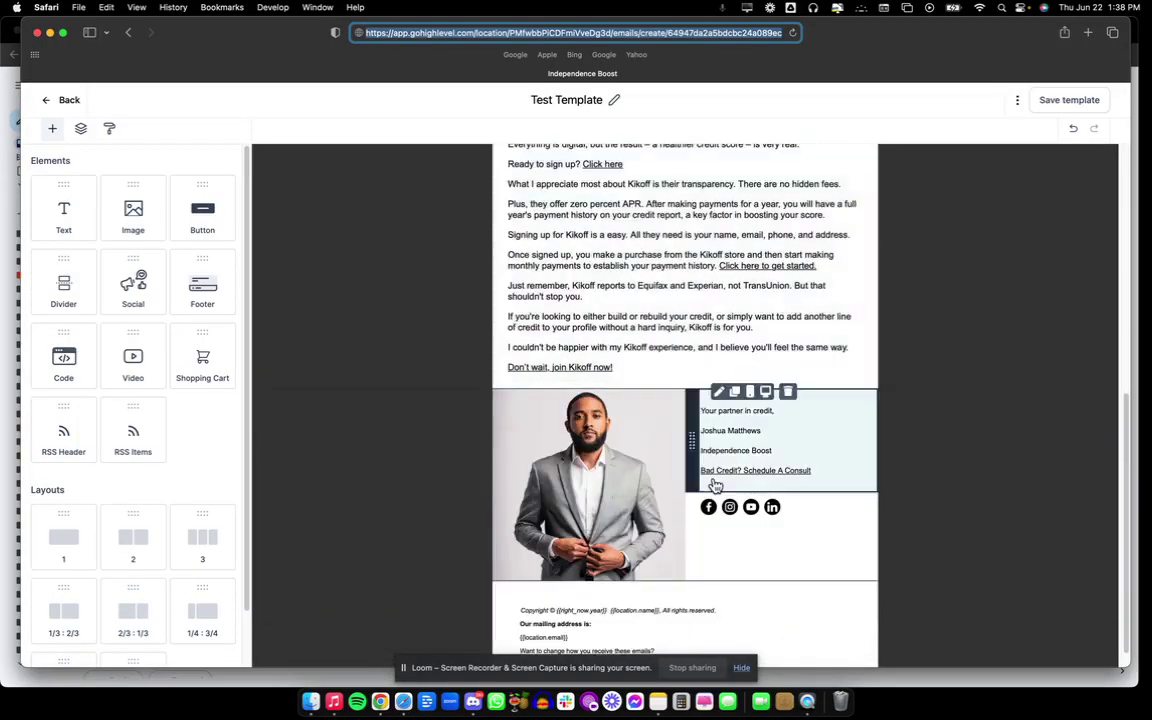
left_click(380, 701)
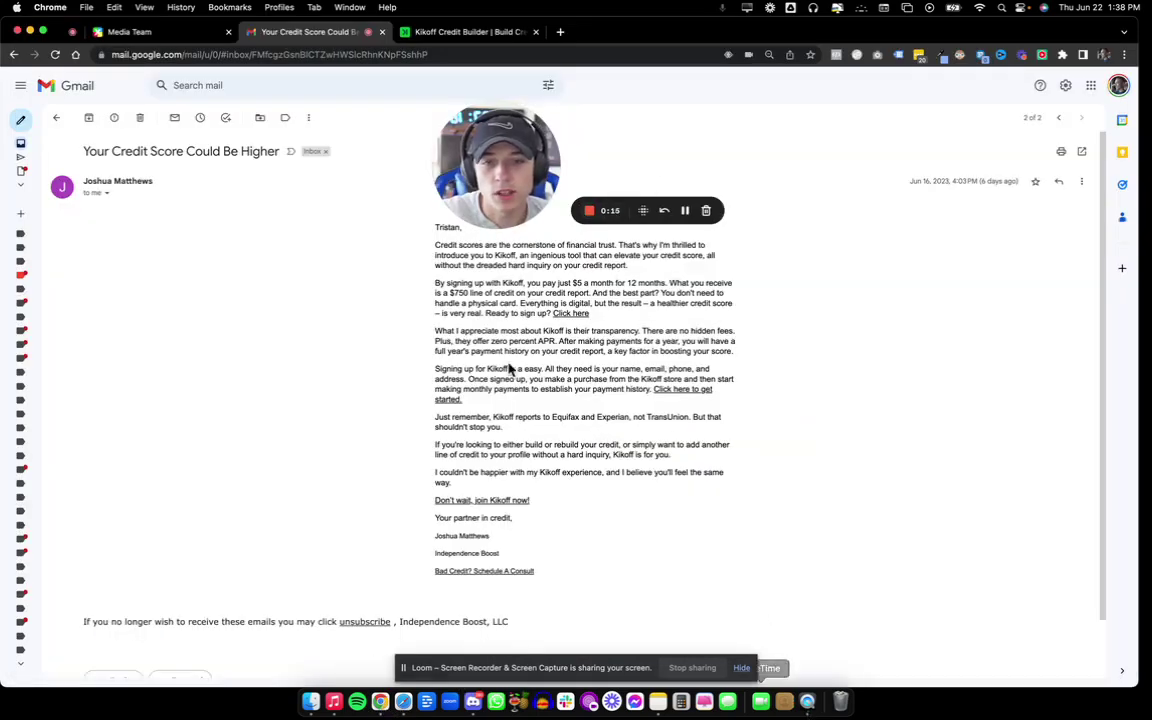
mouse_move(511, 192)
left_click_drag(511, 192, 855, 186)
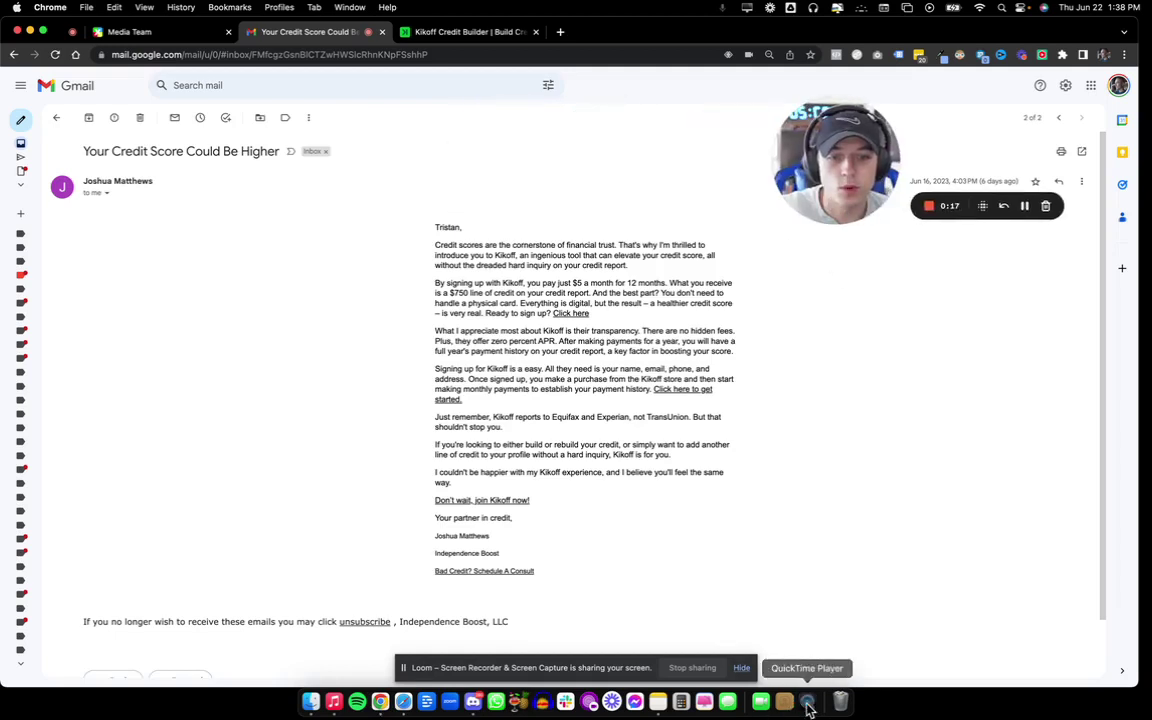
Check the email's mirrored iPhone view, then select the Gmail body from greeting to signature.
left_click(807, 701)
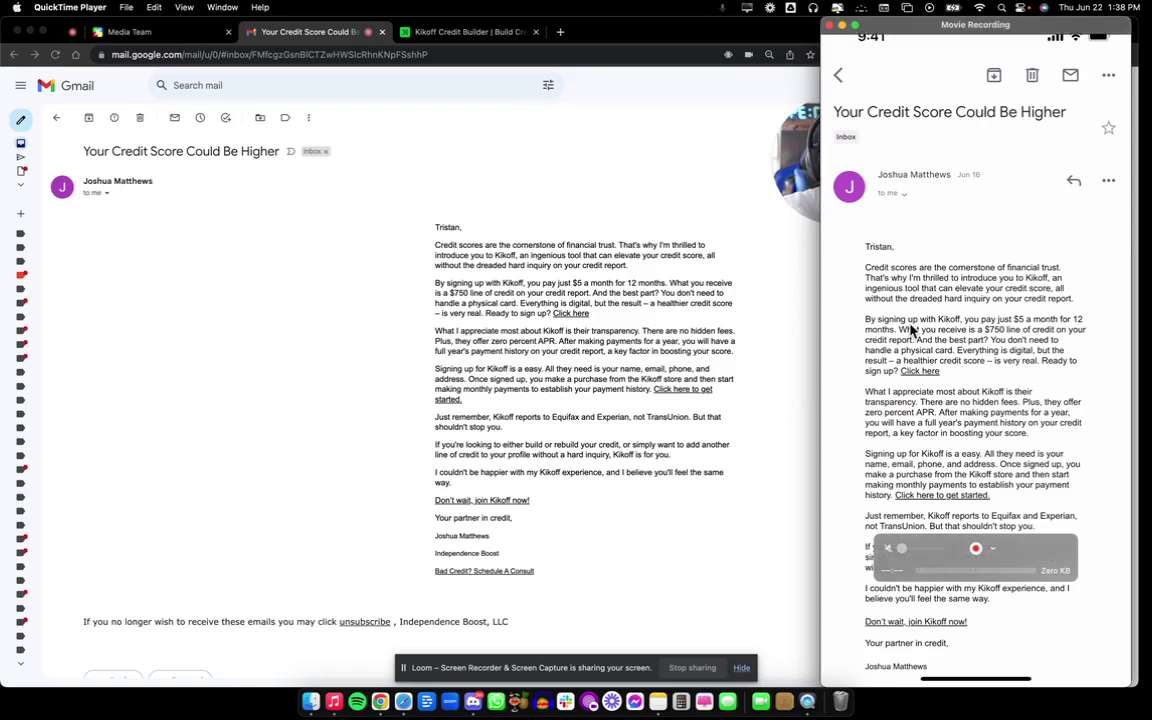
left_click(617, 265)
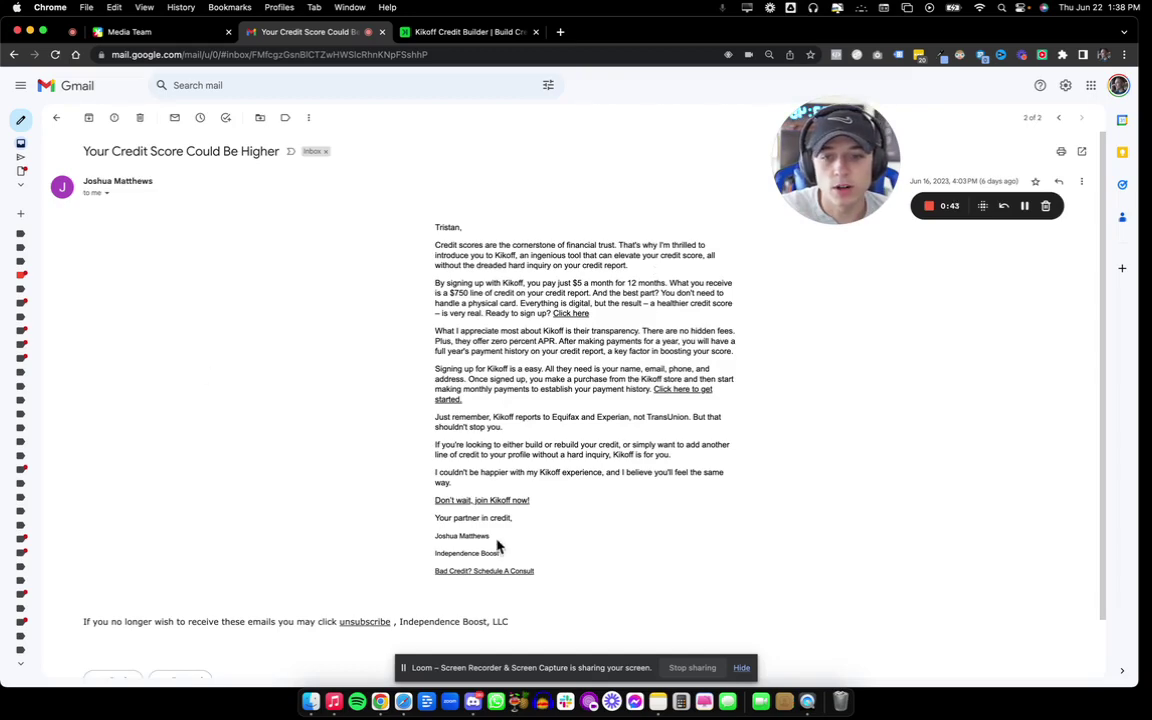
left_click_drag(499, 540, 430, 222)
Leave the test template and go to the Email Templates page from the expanded sidebar.
left_click(399, 702)
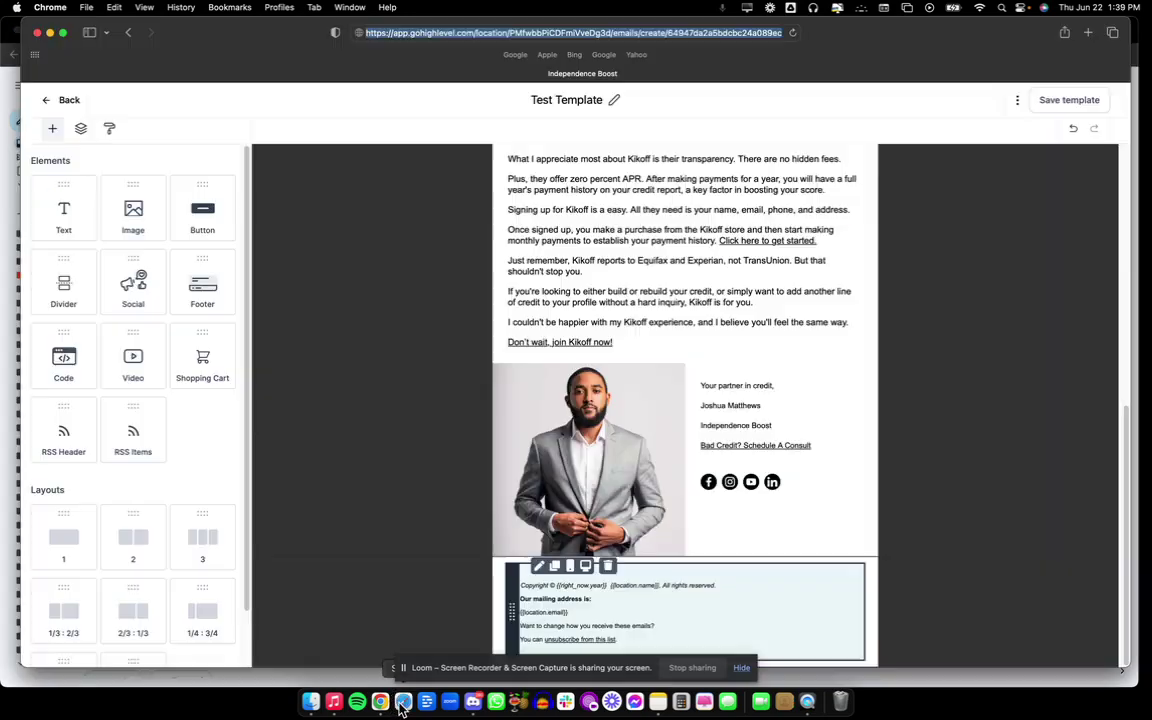
left_click(62, 101)
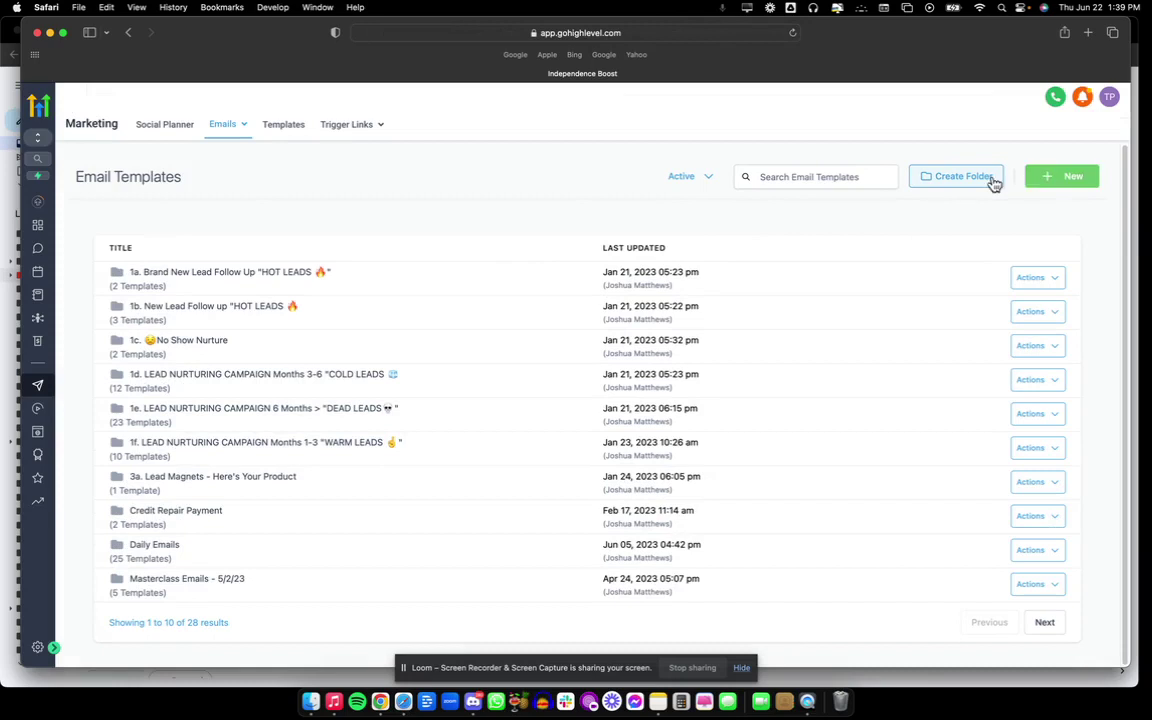
left_click(53, 650)
left_click(334, 124)
left_click(322, 180)
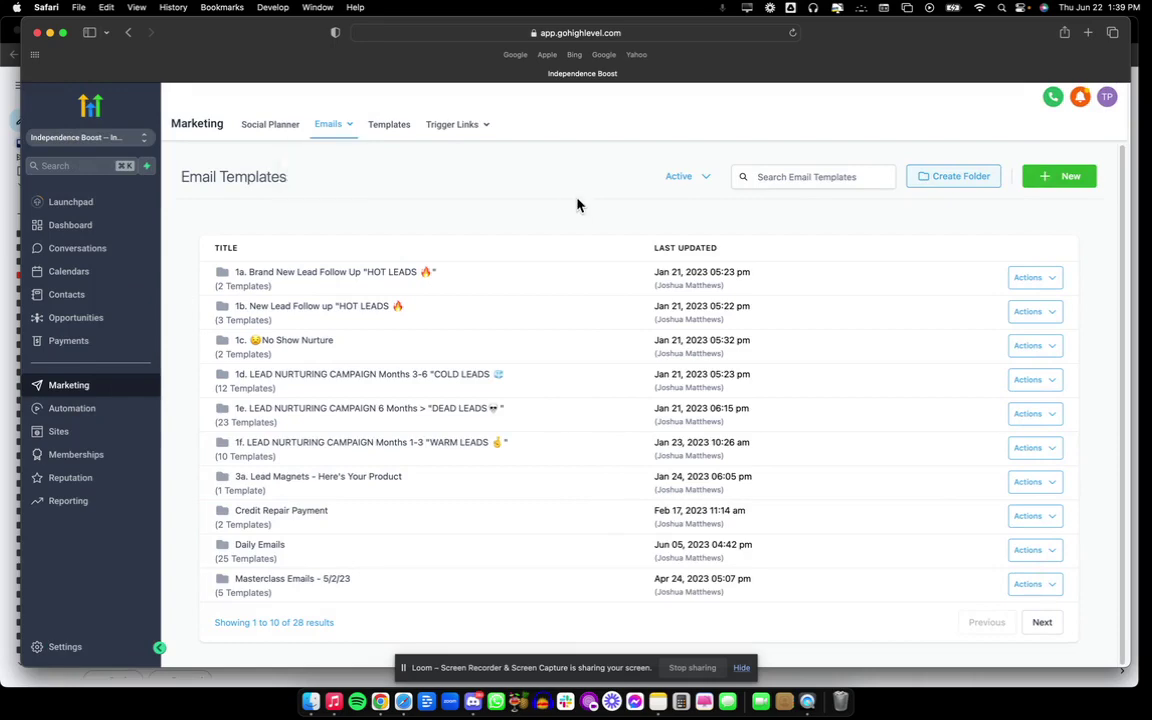
Create a new Blank Template using the Design Editor.
left_click(1040, 182)
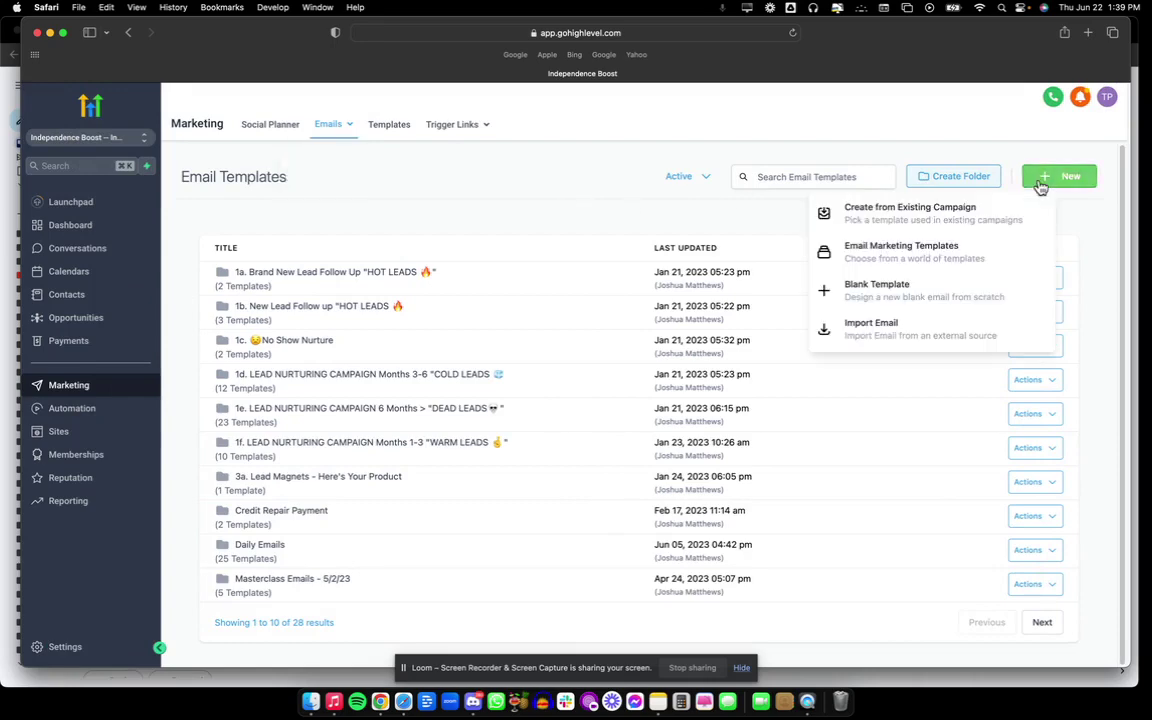
left_click(913, 262)
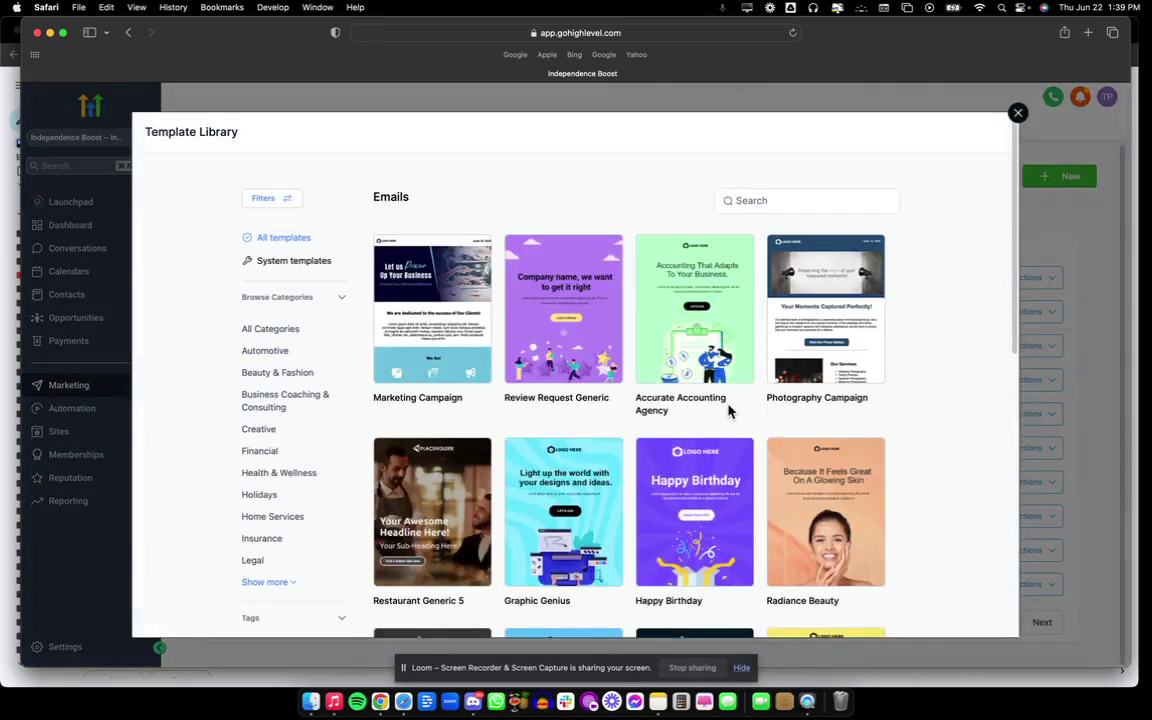
left_click(1018, 112)
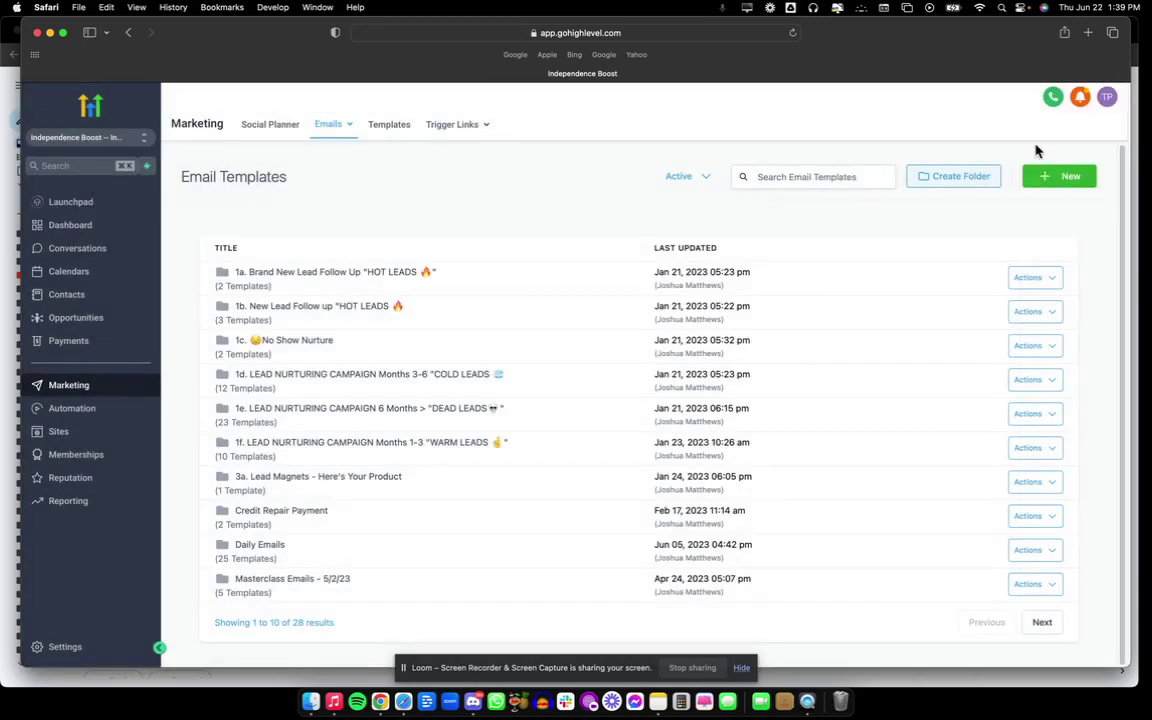
left_click(1041, 176)
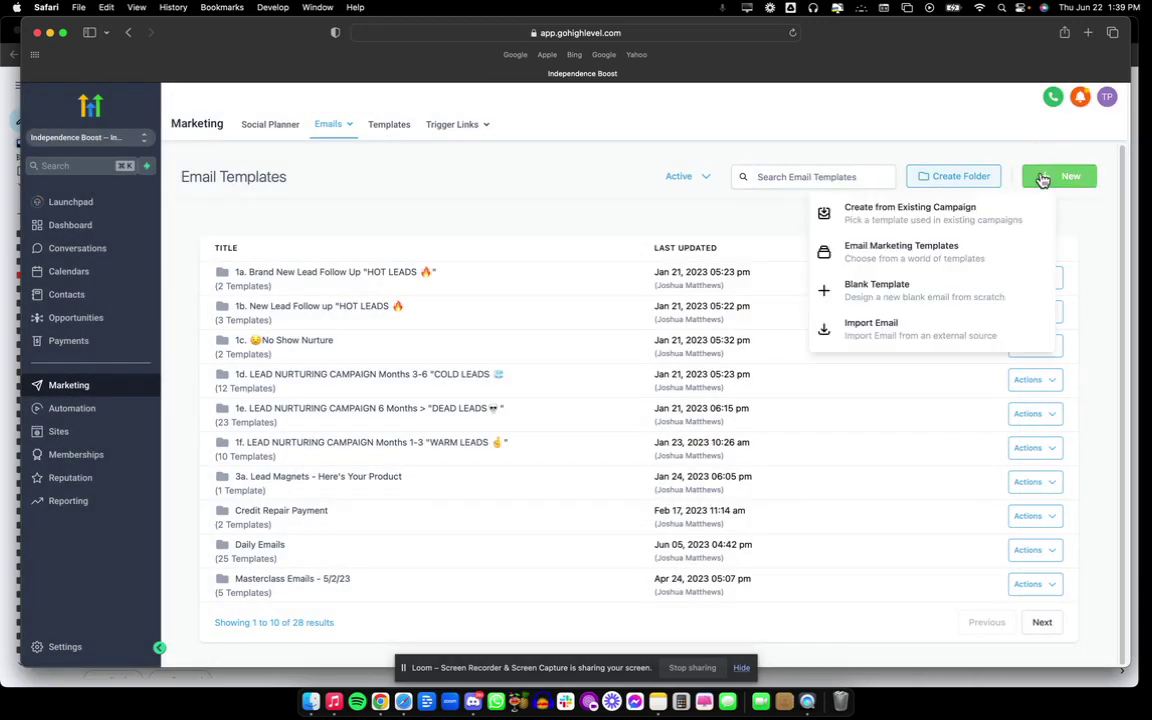
left_click(848, 288)
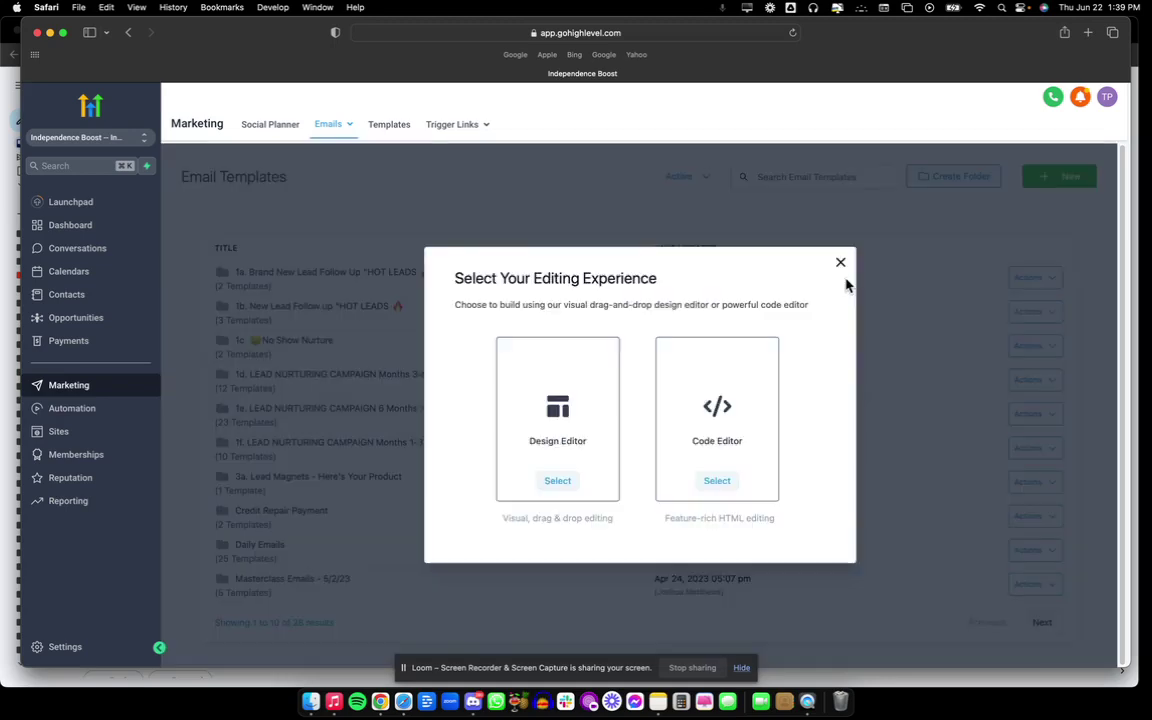
left_click(551, 451)
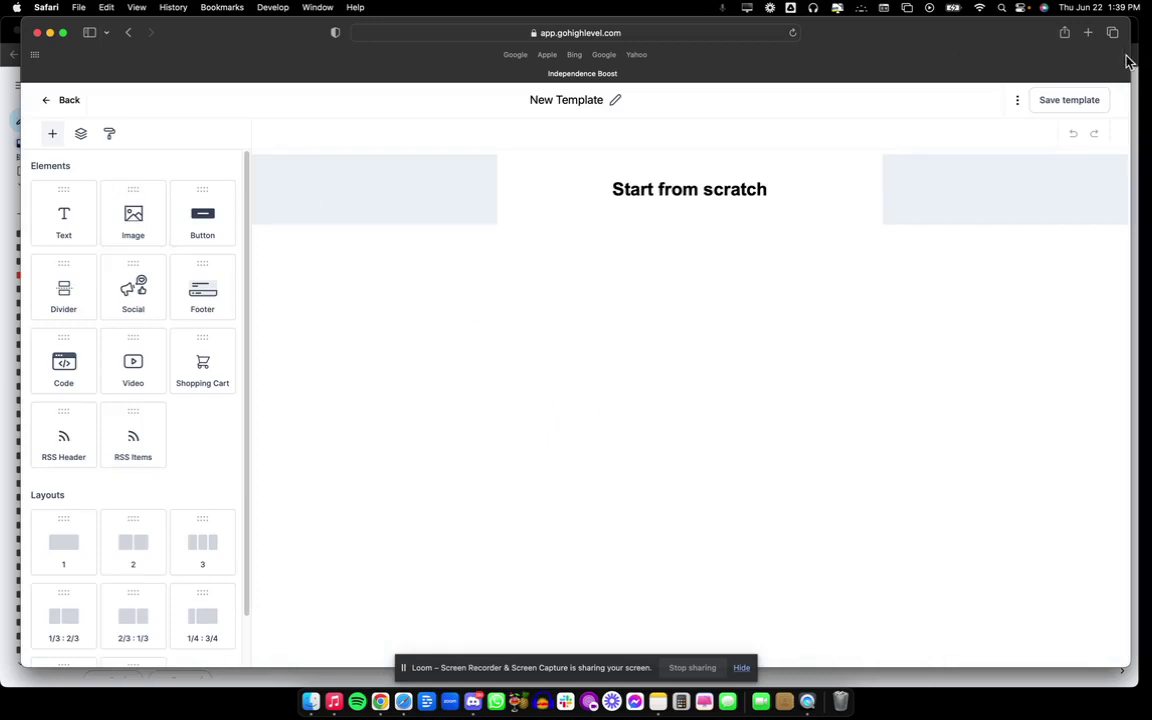
Narrow the editor window and select the Gmail email's paragraphs starting at 'Credit scores'.
left_click_drag(1131, 55, 630, 62)
left_click(715, 270)
left_click(441, 224)
left_click_drag(470, 233, 505, 558)
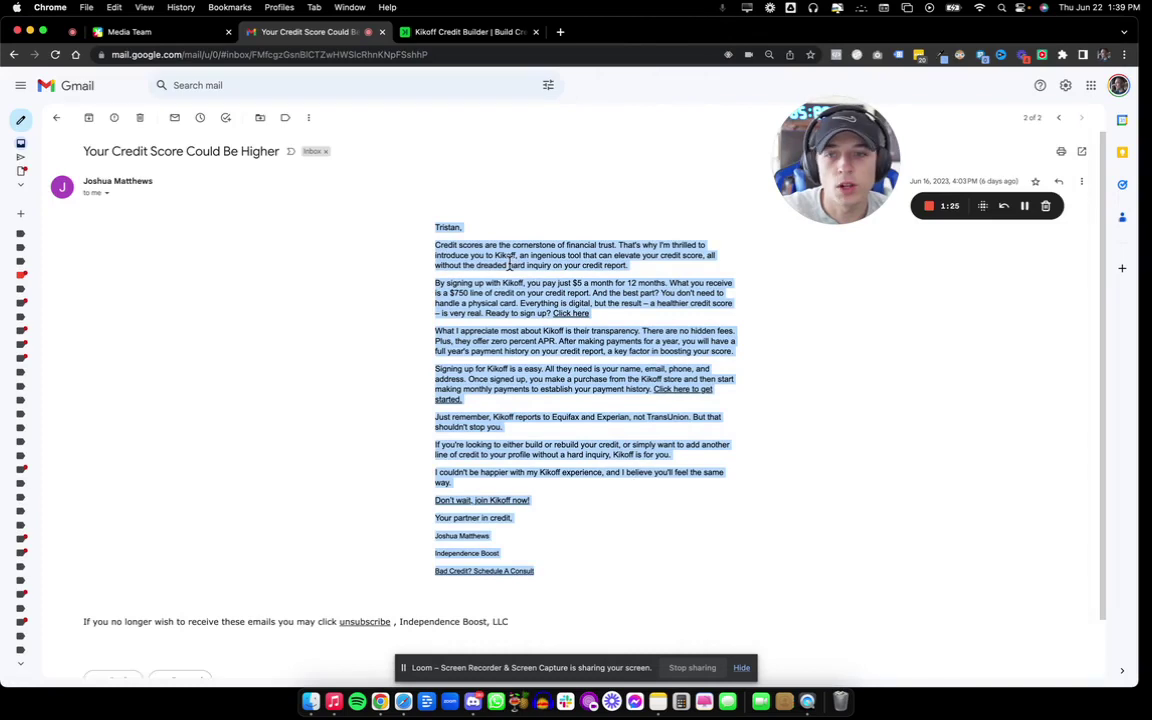
left_click(452, 218)
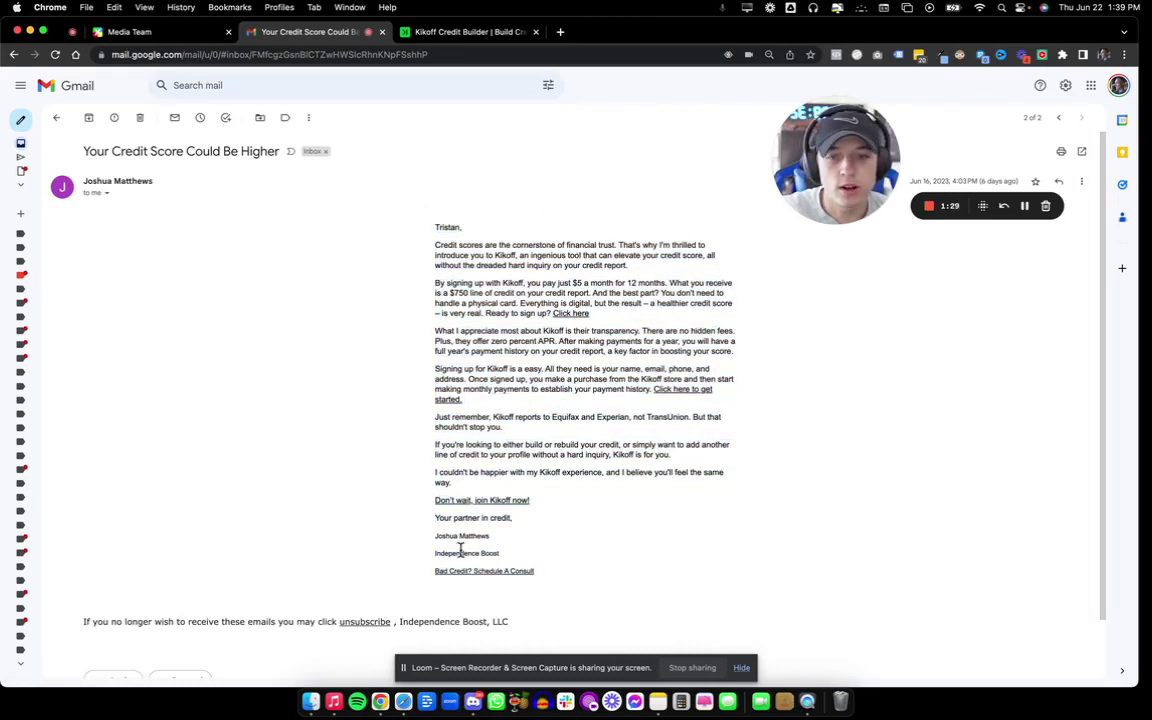
Select the signature lines, the unsubscribe footer, then the first three paragraphs.
left_click_drag(438, 540, 544, 590)
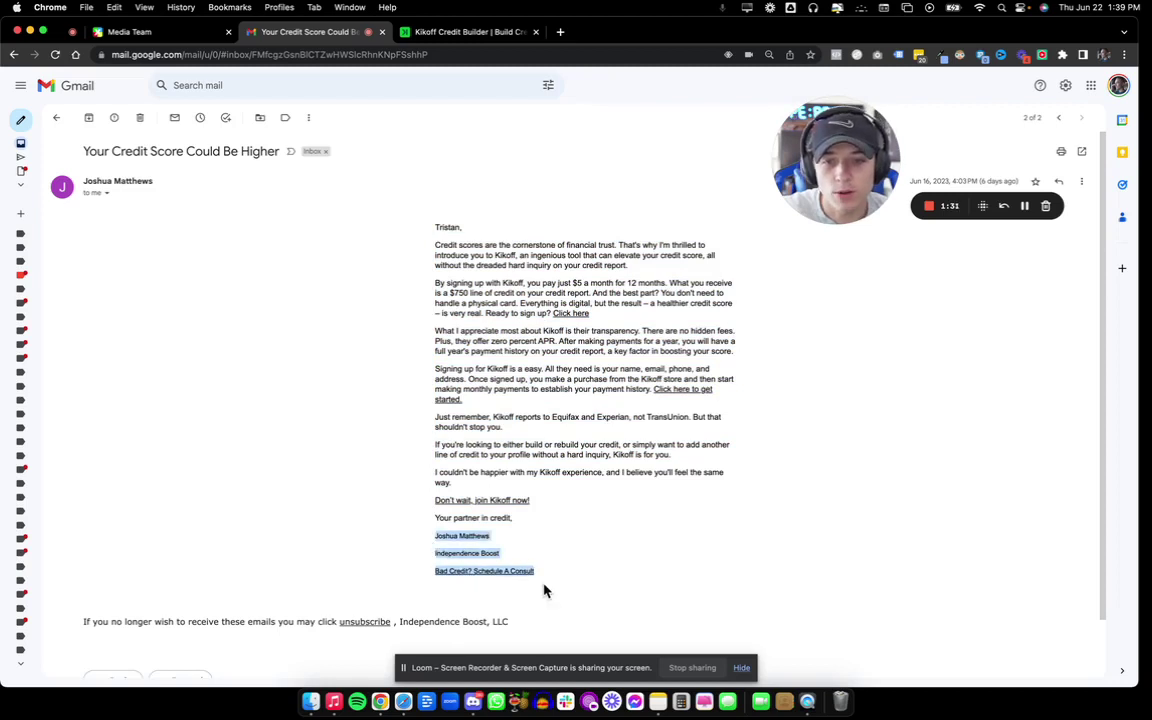
left_click(647, 573)
left_click_drag(89, 623, 316, 636)
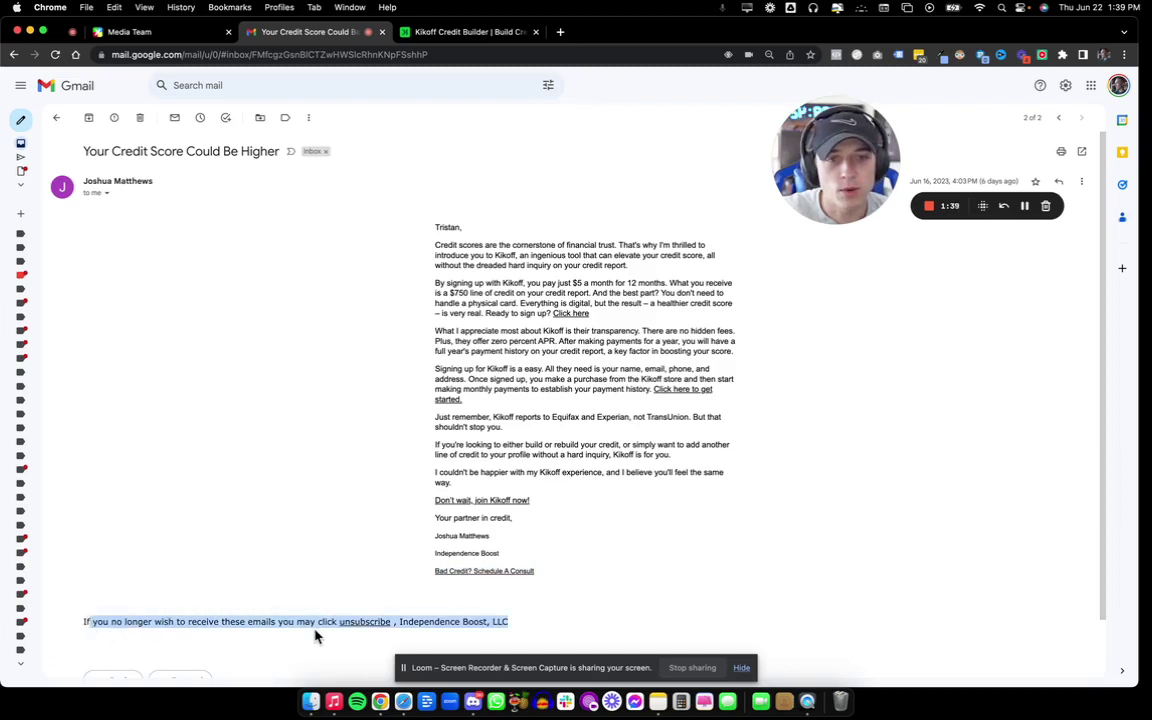
left_click(633, 410)
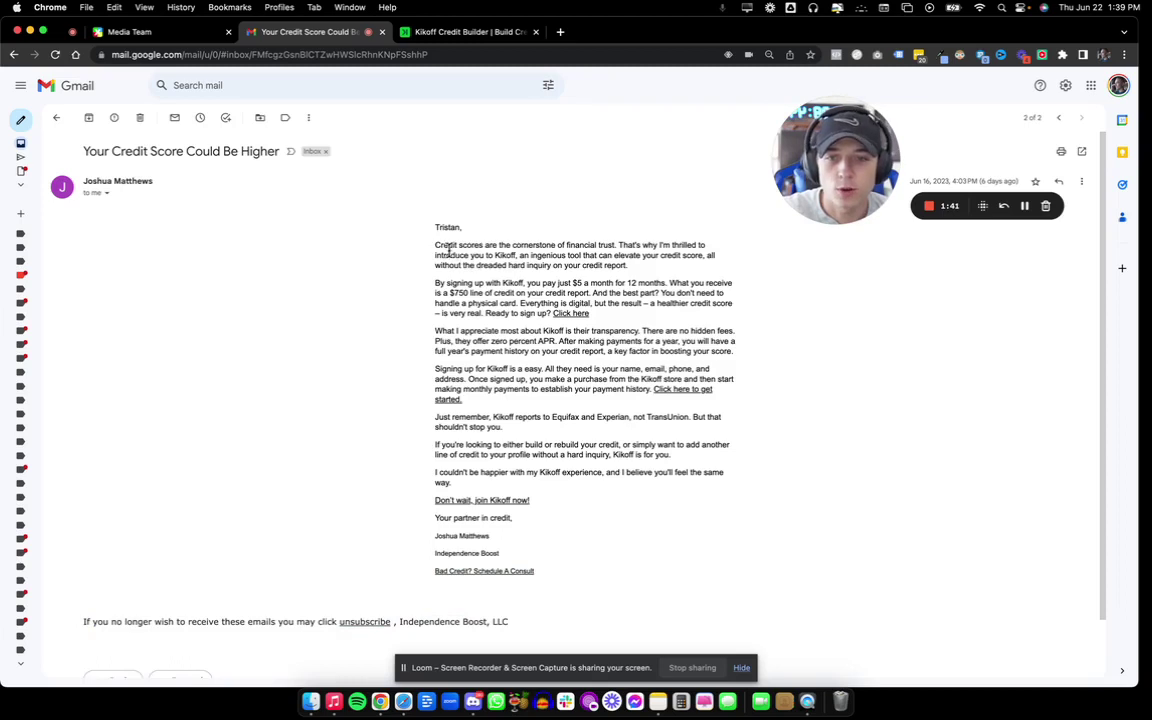
left_click_drag(447, 252, 465, 360)
View the email on the mirrored phone, then return to the Gmail message.
left_click(812, 703)
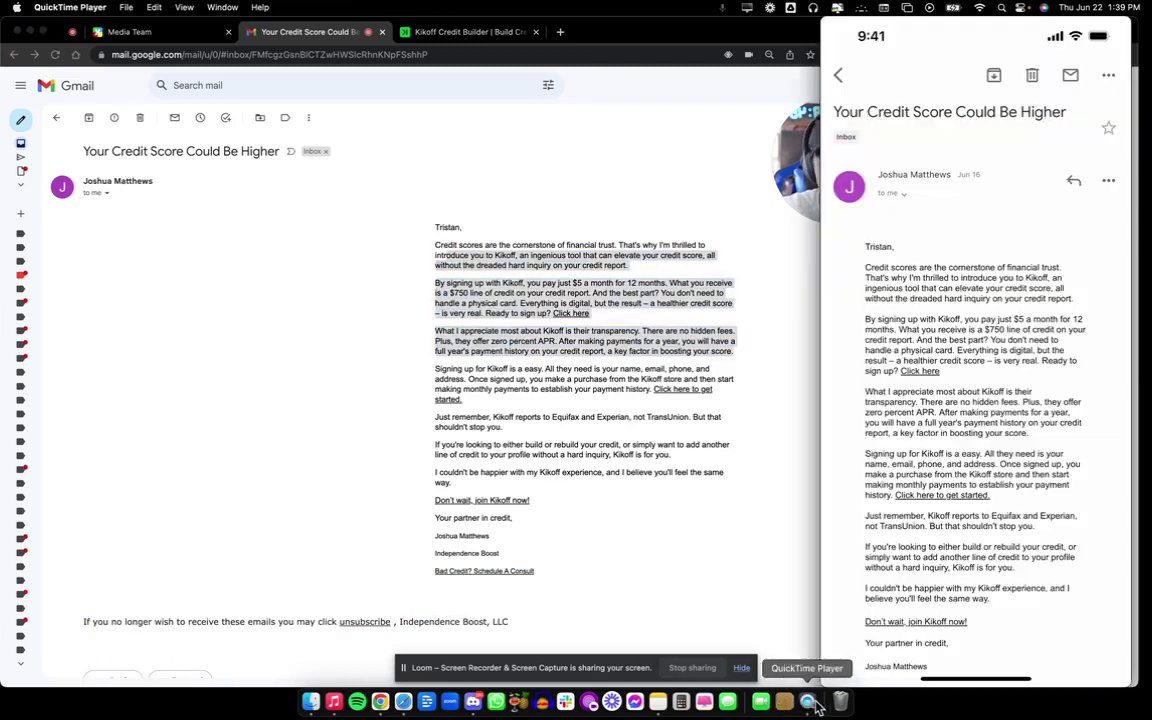
mouse_move(887, 280)
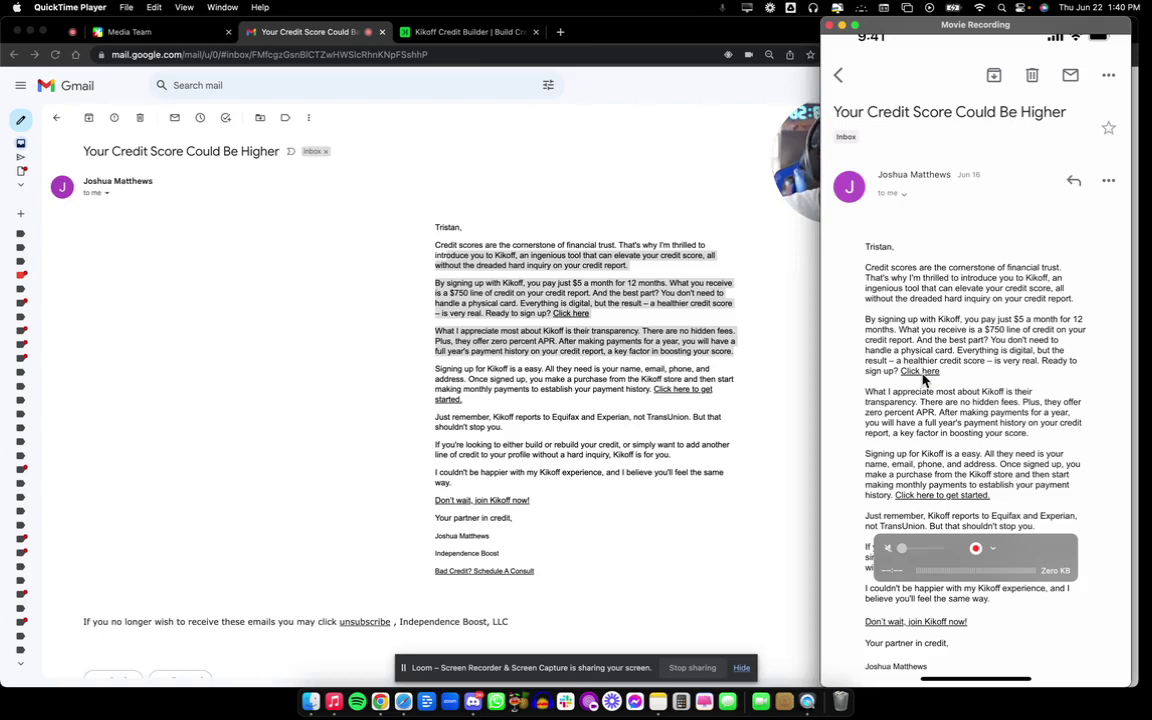
left_click(815, 348)
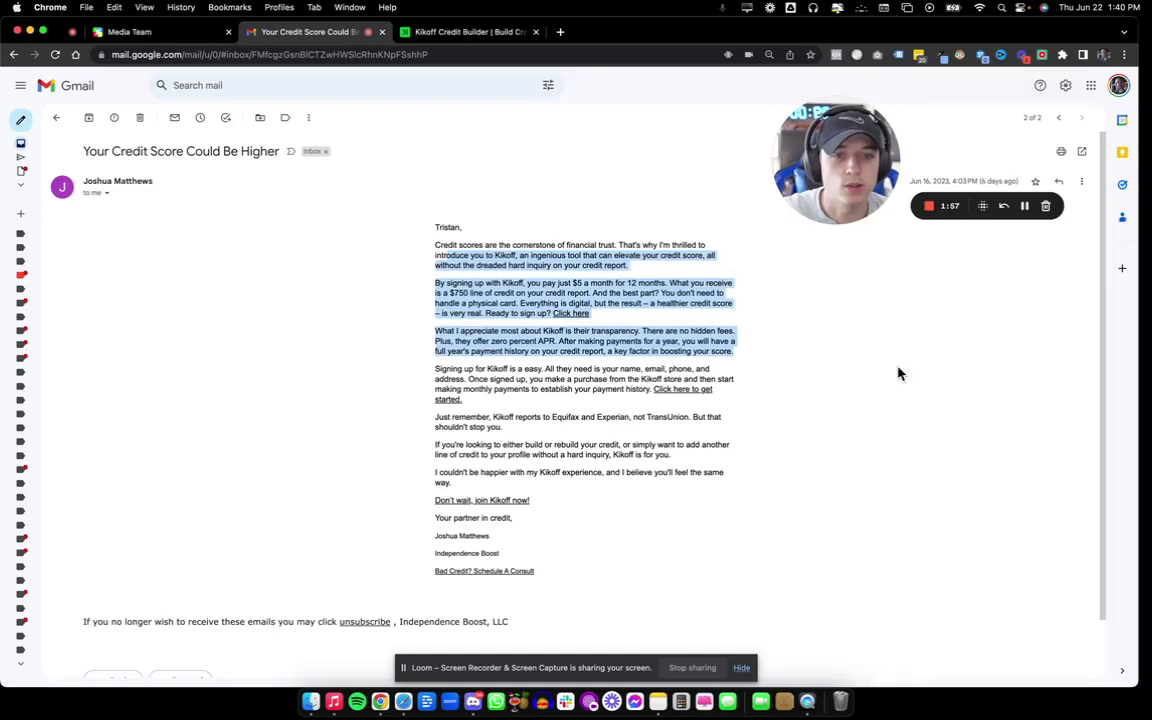
Widen the template editor to full width and set the template background to dark.
left_click(404, 704)
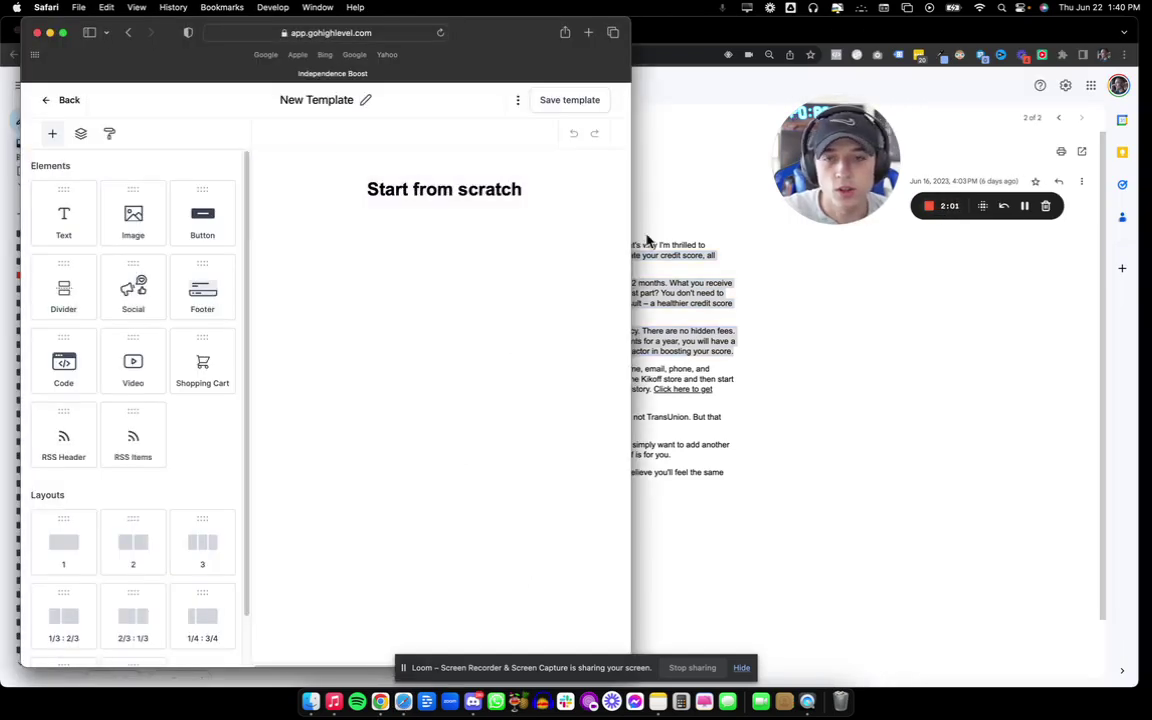
left_click_drag(632, 229, 1148, 265)
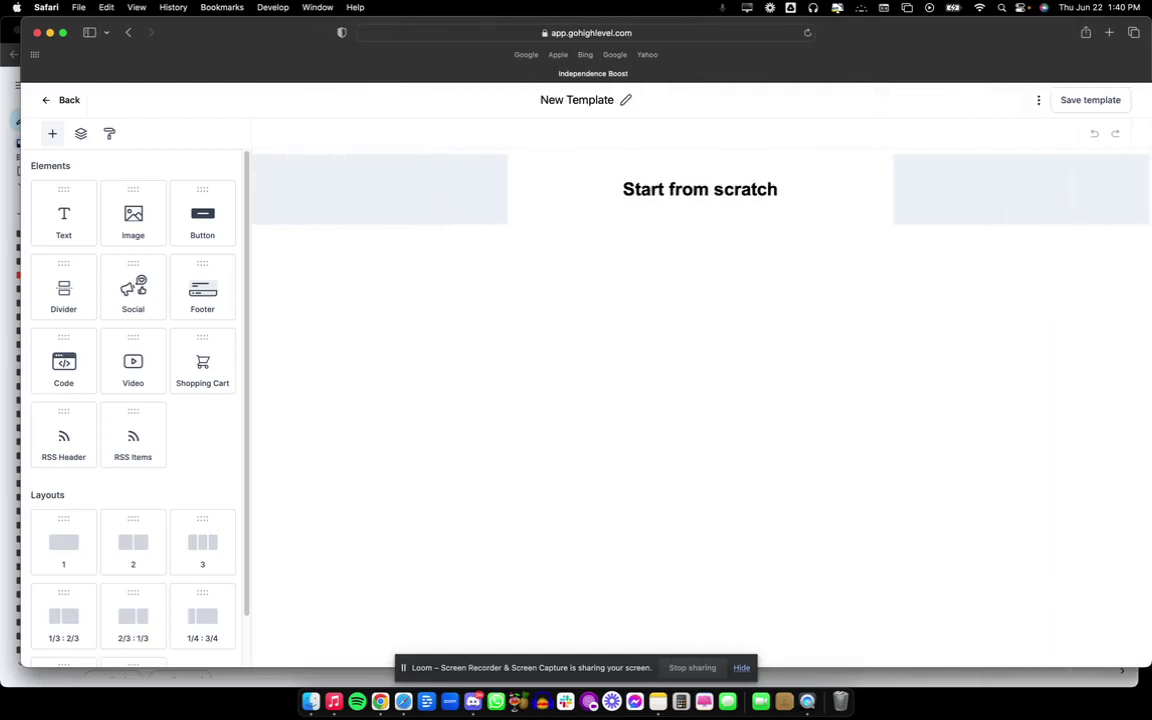
left_click(336, 216)
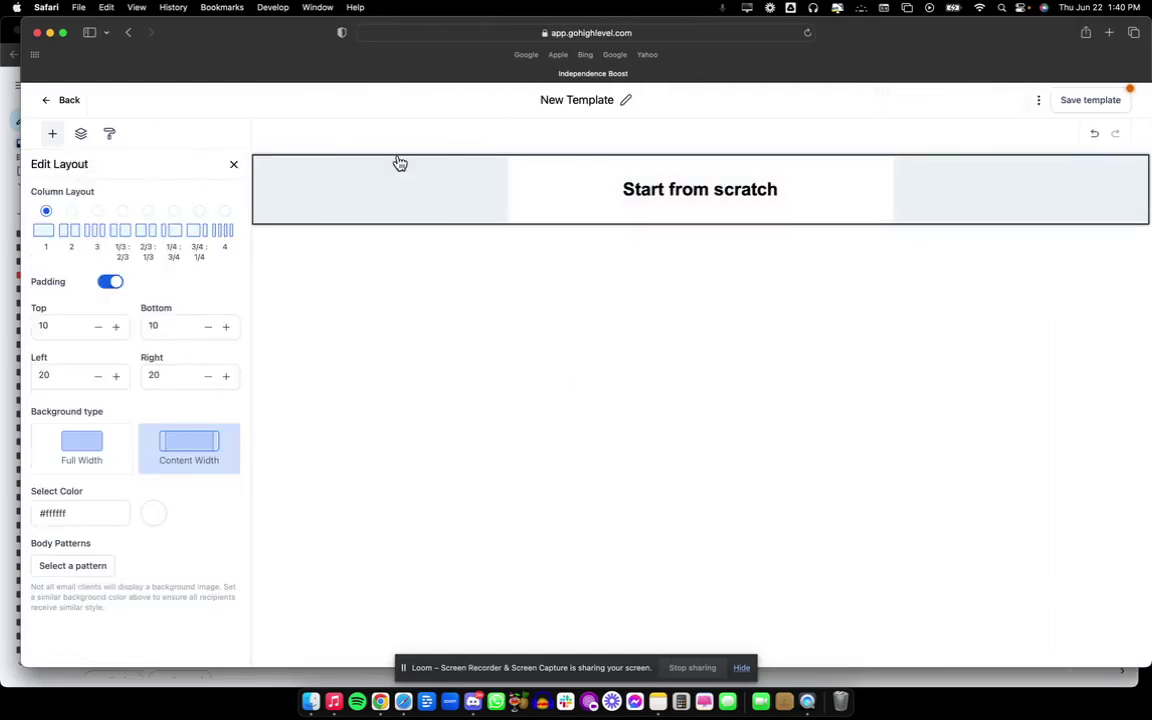
left_click(233, 166)
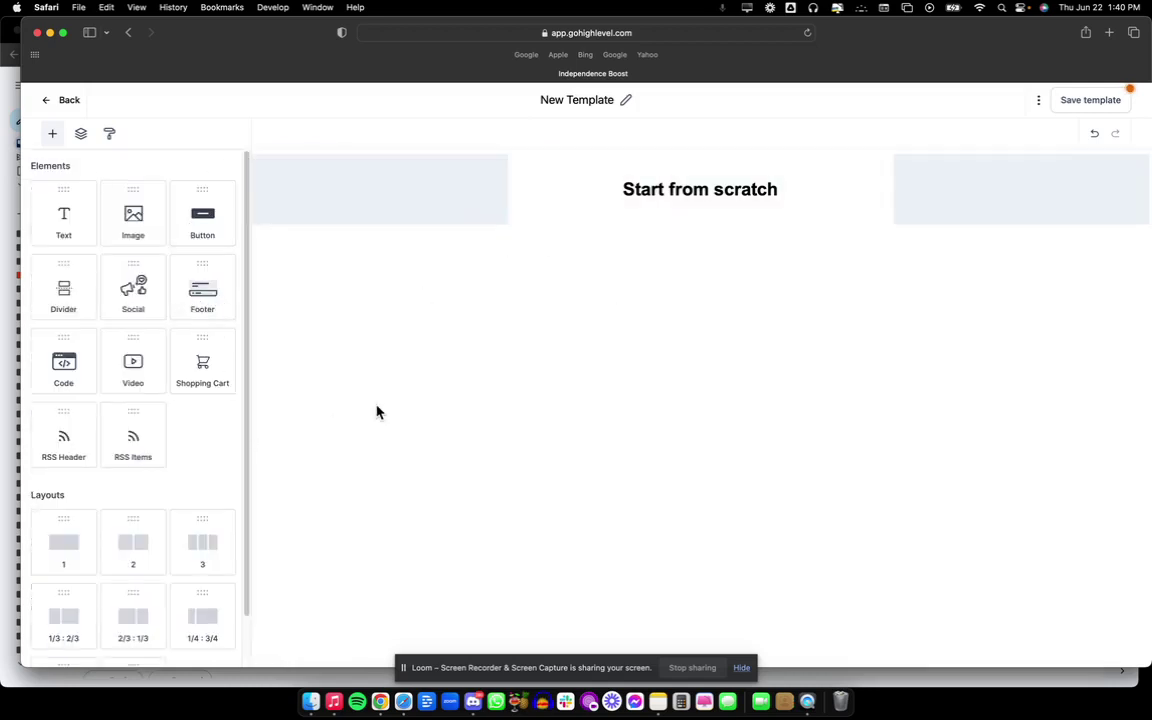
left_click(109, 134)
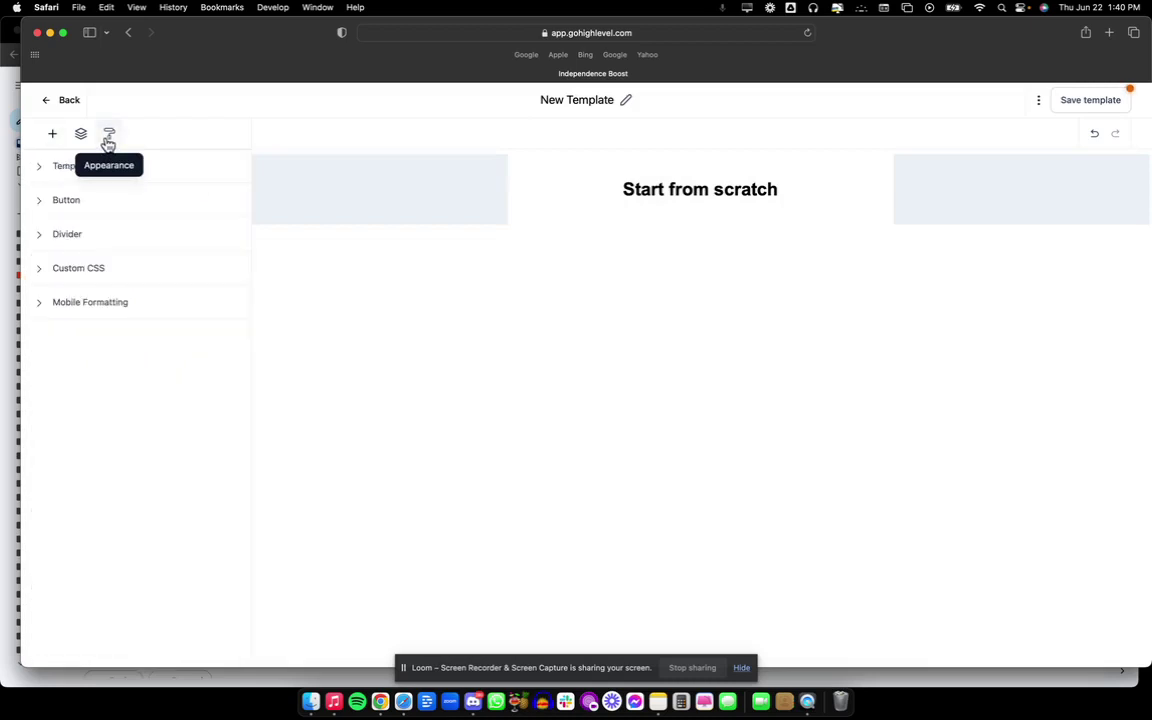
left_click(60, 166)
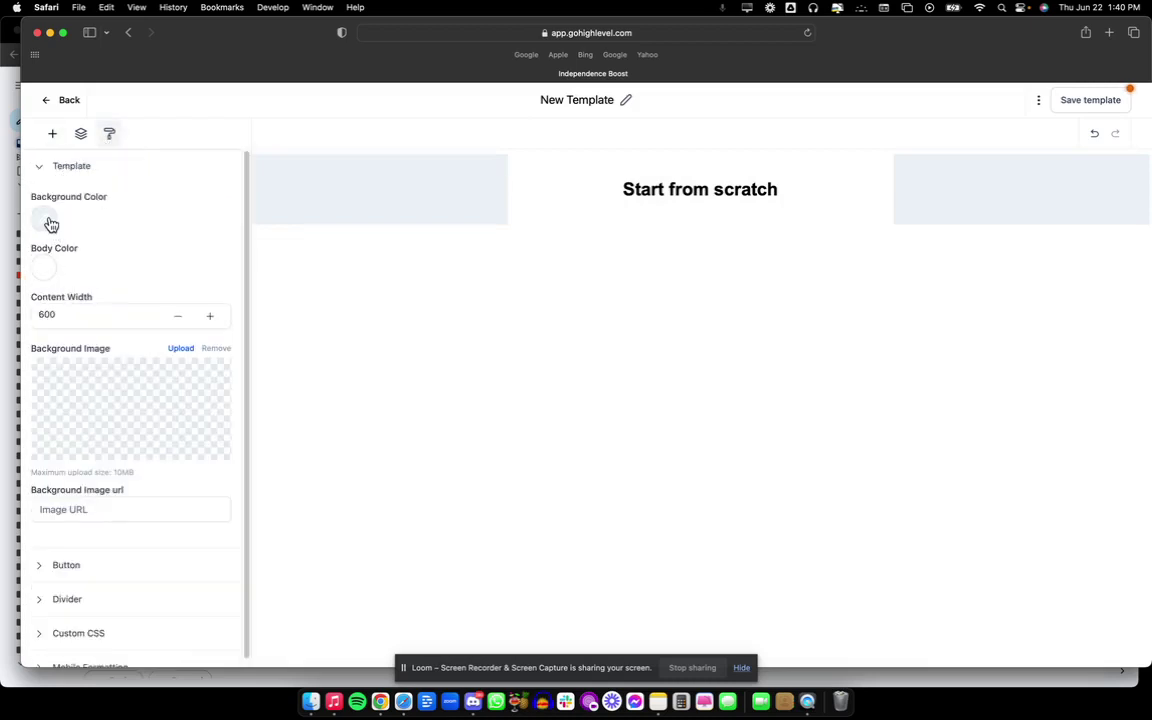
left_click(50, 221)
left_click(165, 257)
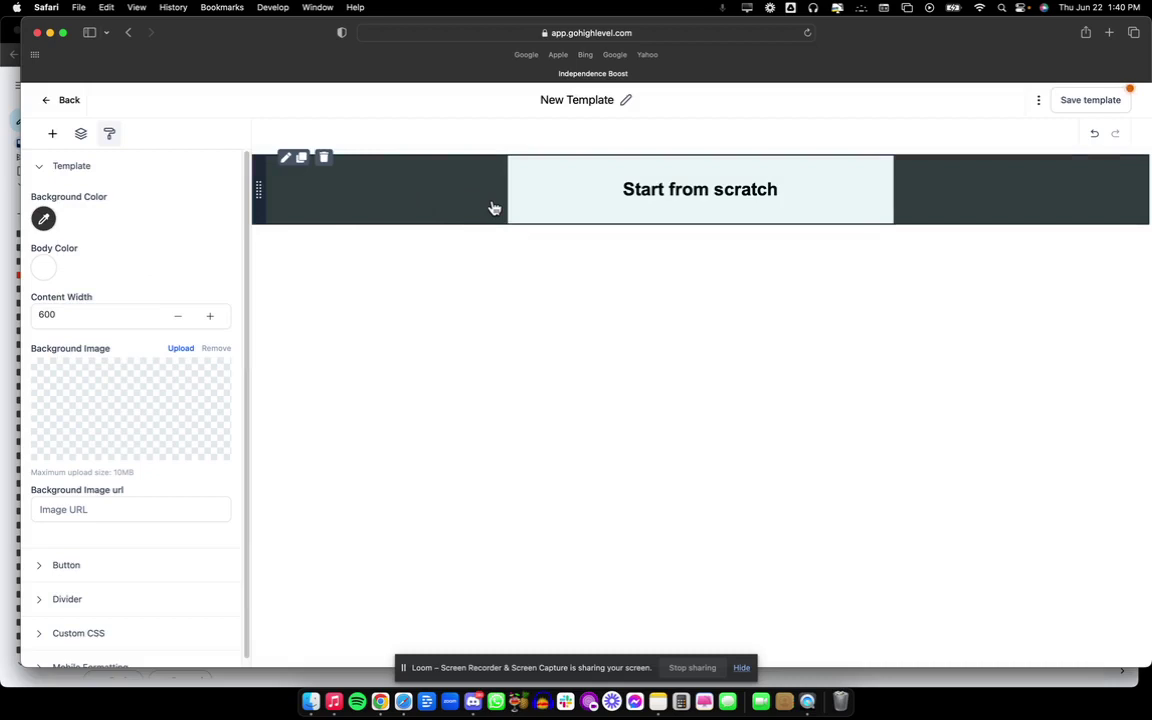
Set the template's content width to 600.
left_click(214, 318)
left_click(214, 318)
left_click(214, 318)
left_click(214, 318)
left_click(214, 318)
left_click(214, 318)
left_click(214, 318)
left_click(214, 318)
left_click(214, 318)
left_click(214, 318)
left_click(214, 318)
left_click(214, 318)
double_click(127, 316)
type("600")
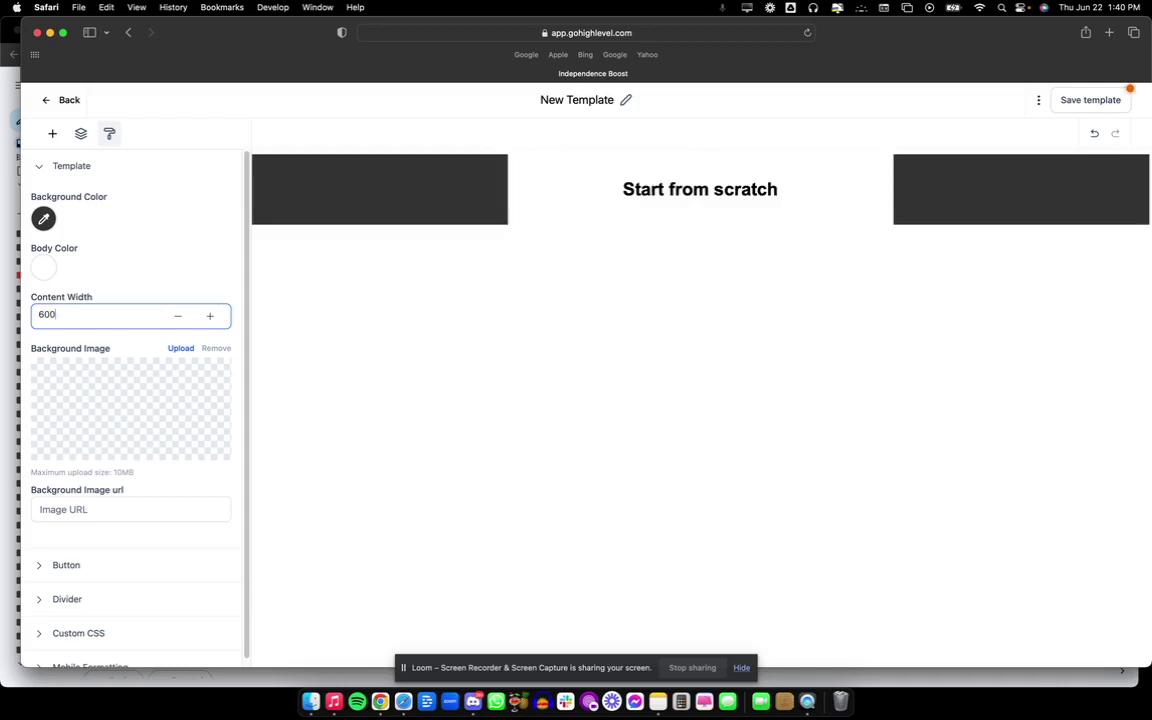
Turn on mobile paragraph formatting with a line height of 1.25.
scroll(130, 515, "down", 1)
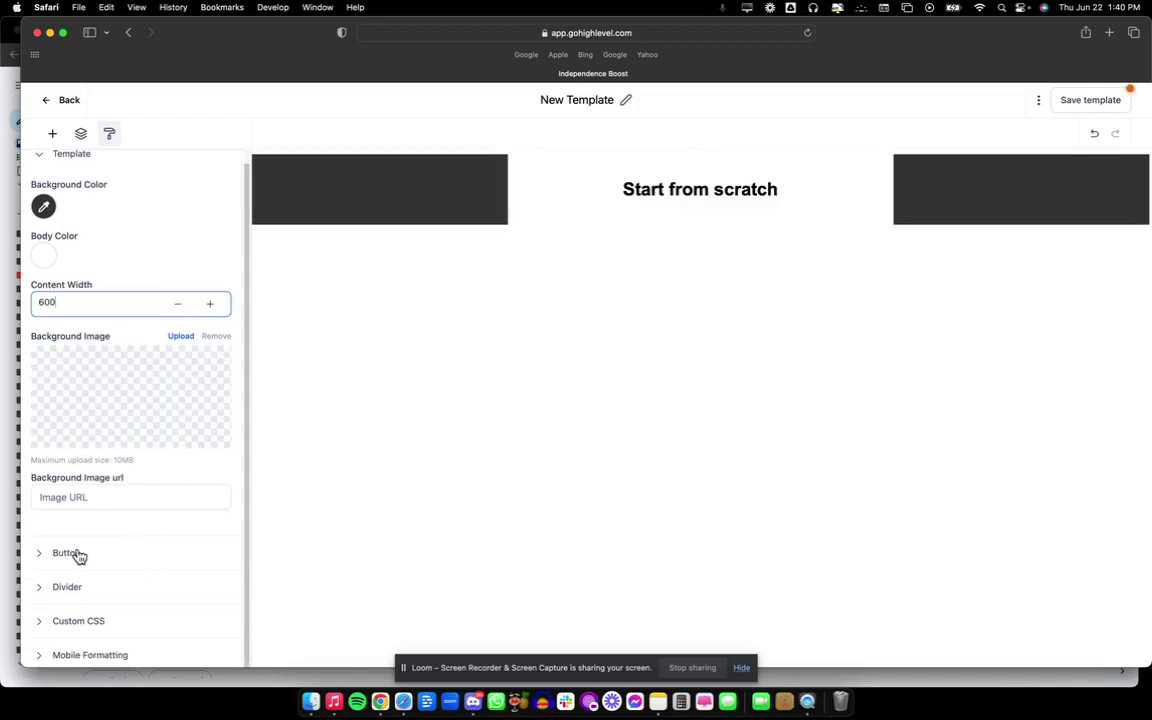
left_click(101, 656)
scroll(130, 550, "down", 5)
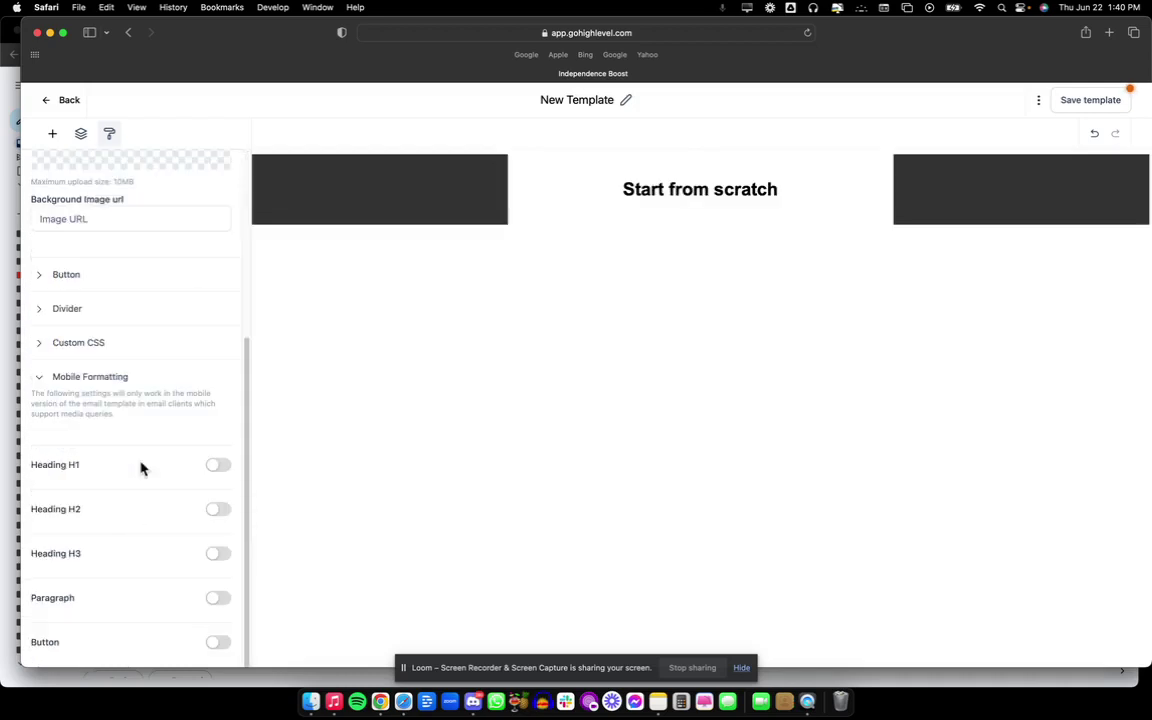
left_click(218, 598)
scroll(93, 555, "down", 2)
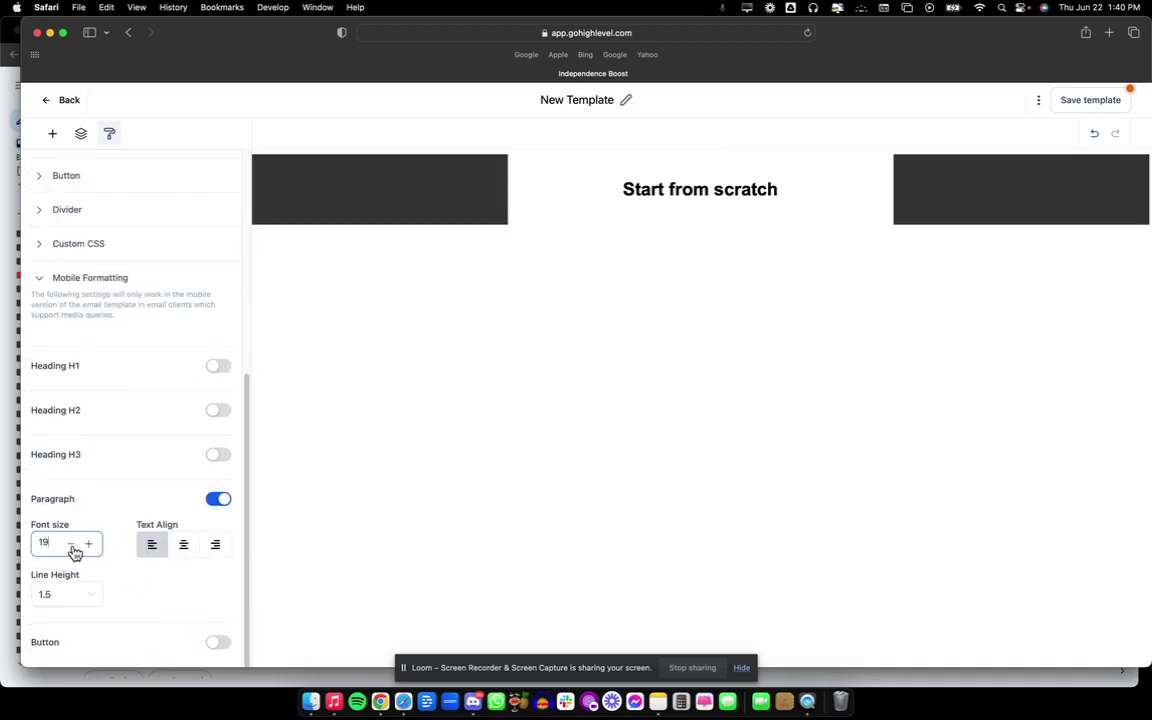
left_click(80, 600)
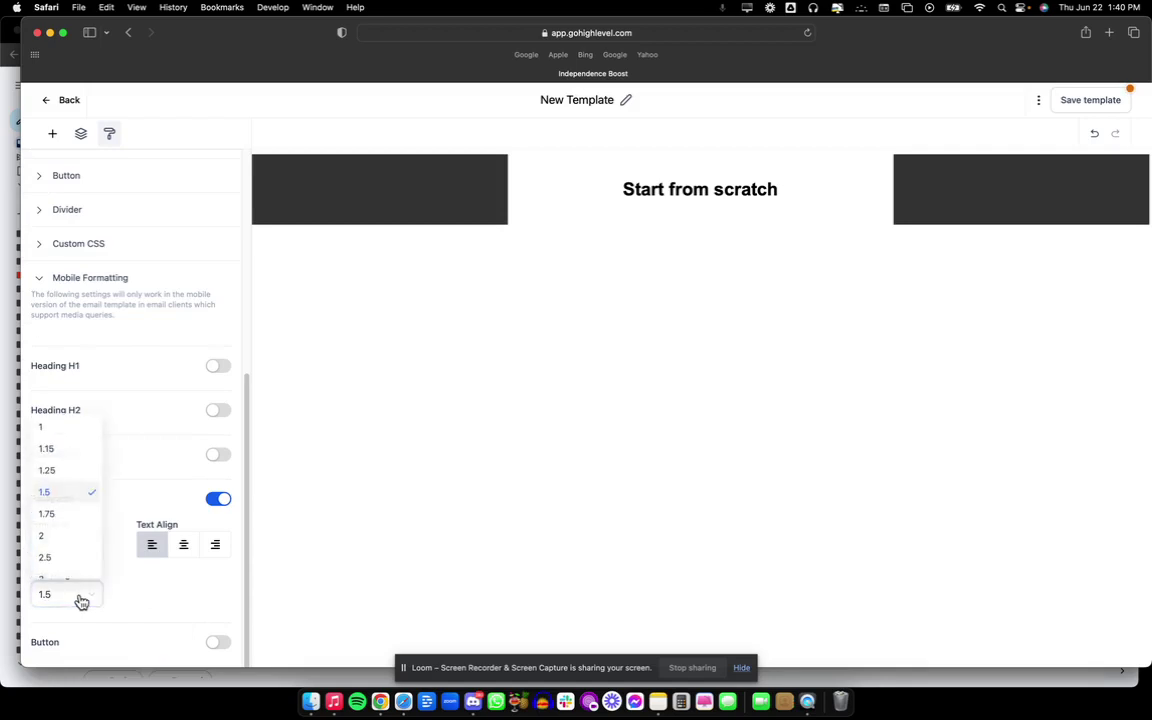
left_click(48, 470)
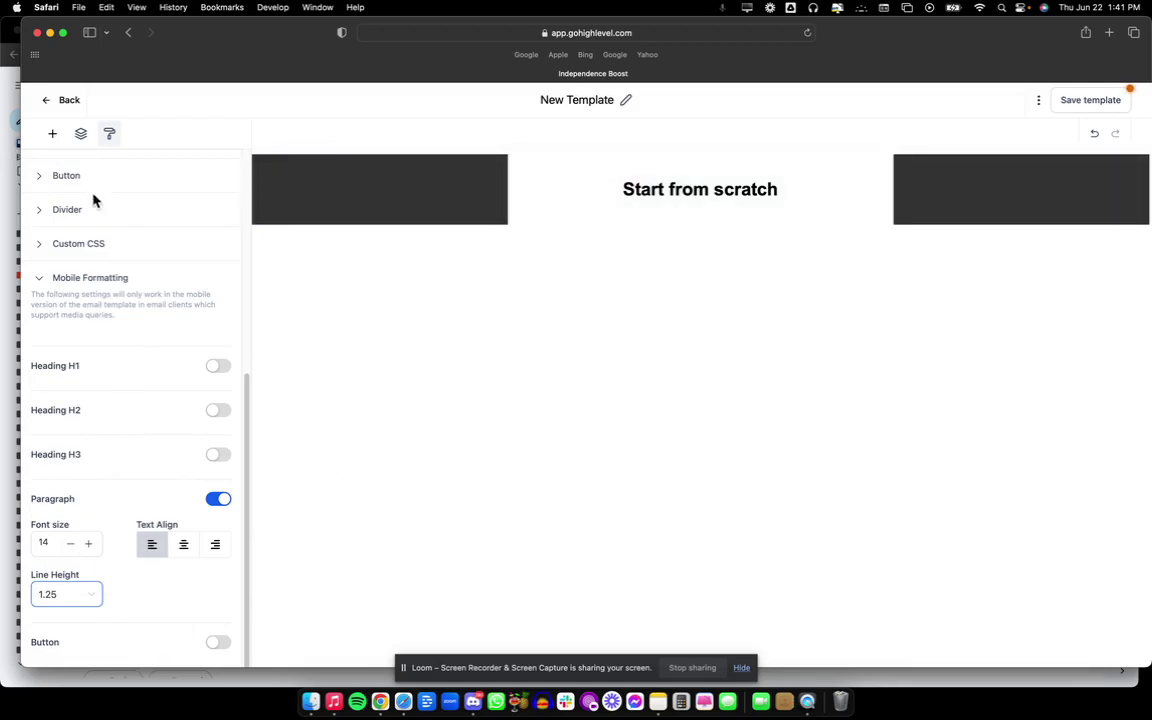
Collapse the template settings and bring up the list of elements to add.
scroll(91, 355, "up", 5)
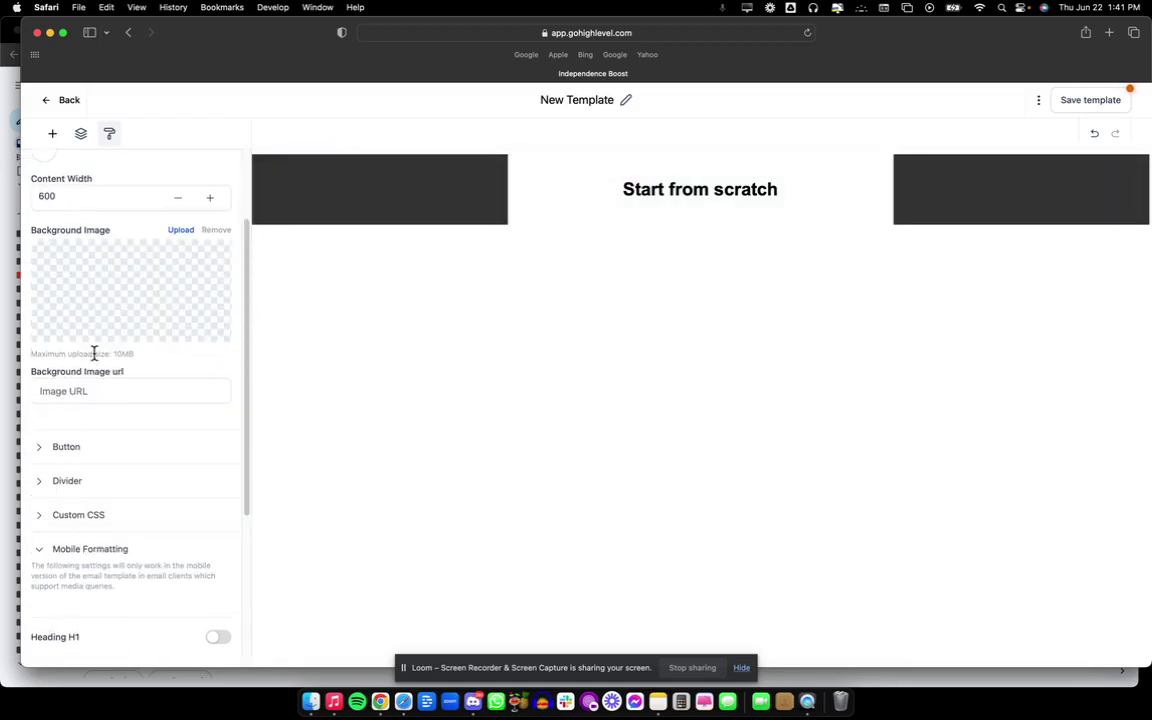
scroll(65, 250, "up", 2)
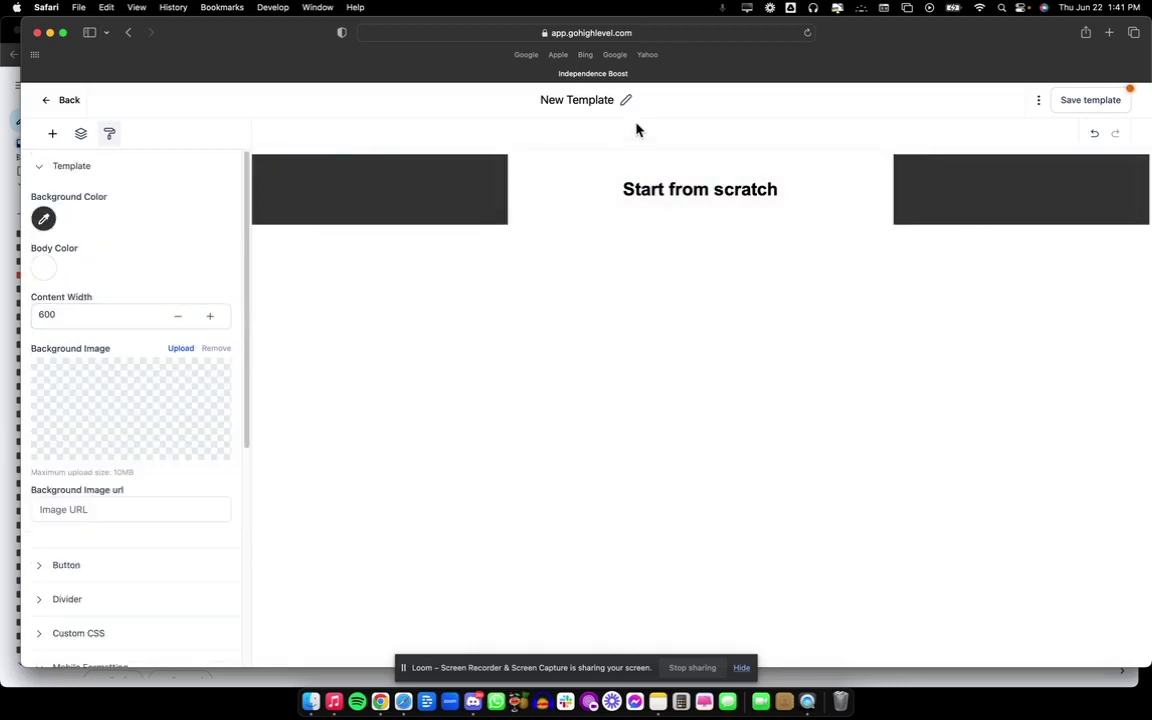
left_click(39, 165)
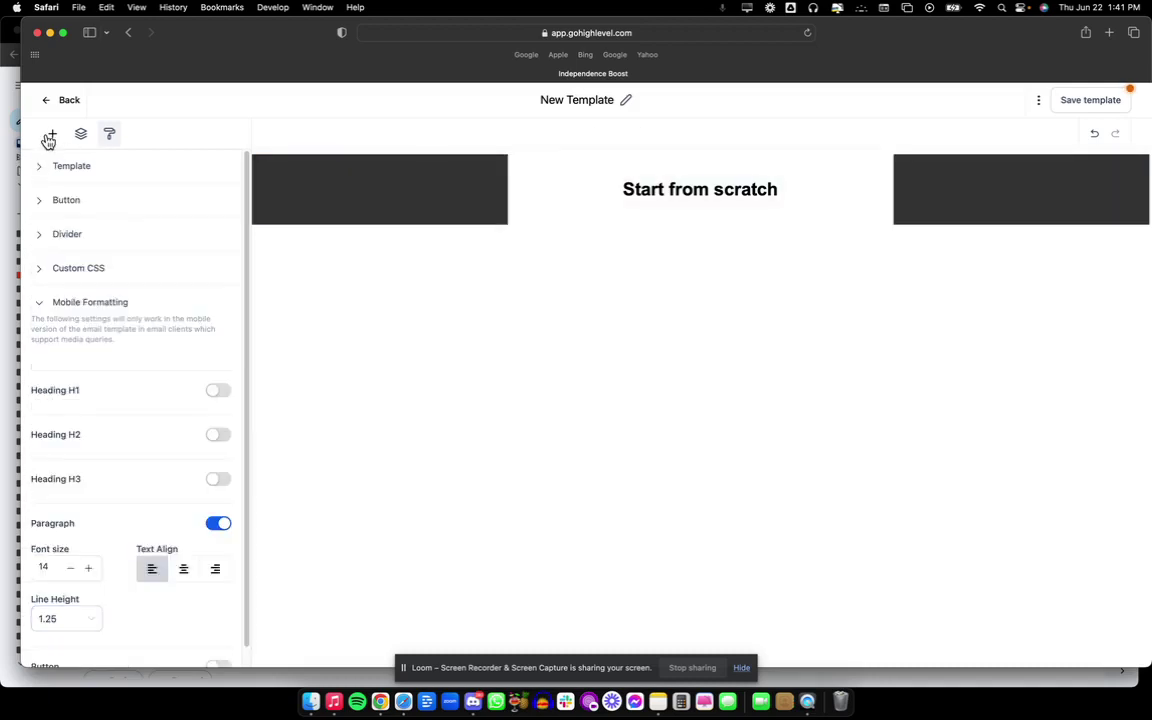
left_click(48, 140)
scroll(115, 562, "down", 1)
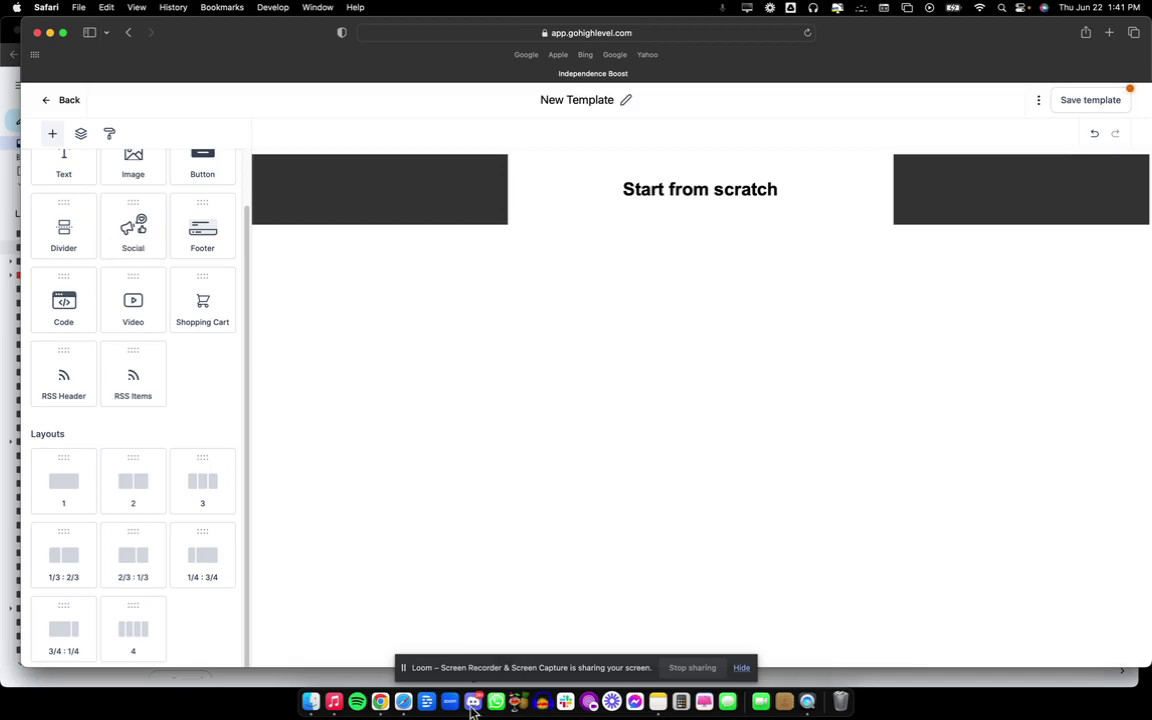
left_click(380, 702)
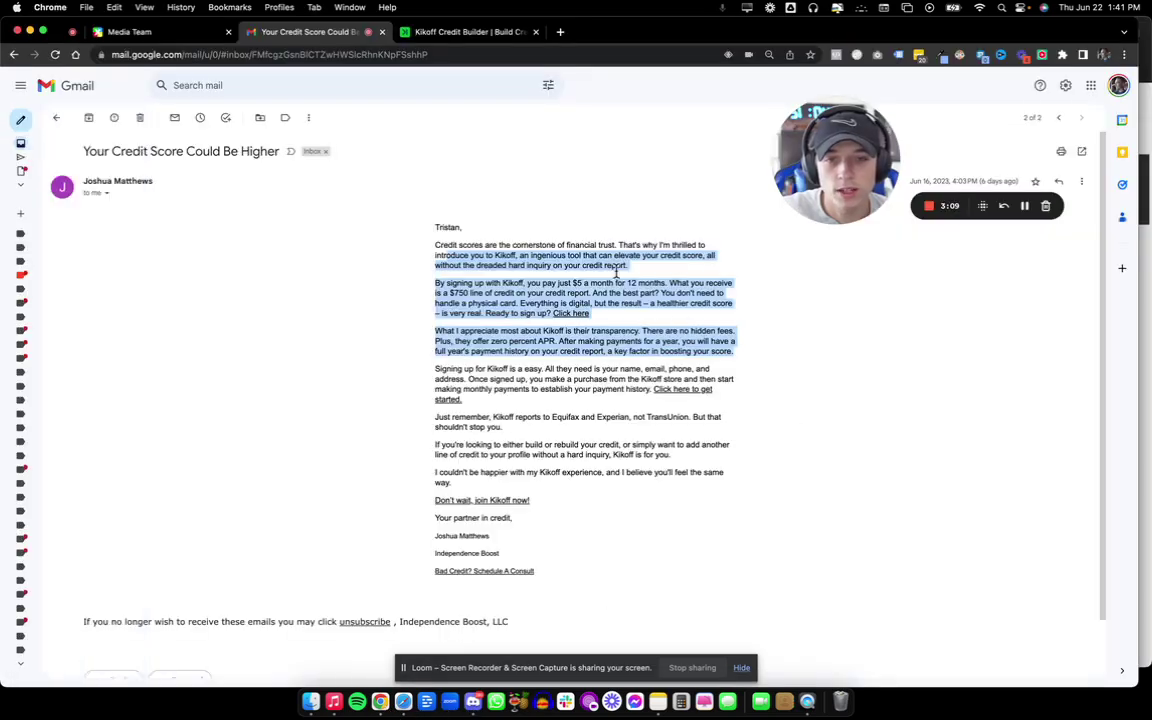
left_click(520, 255)
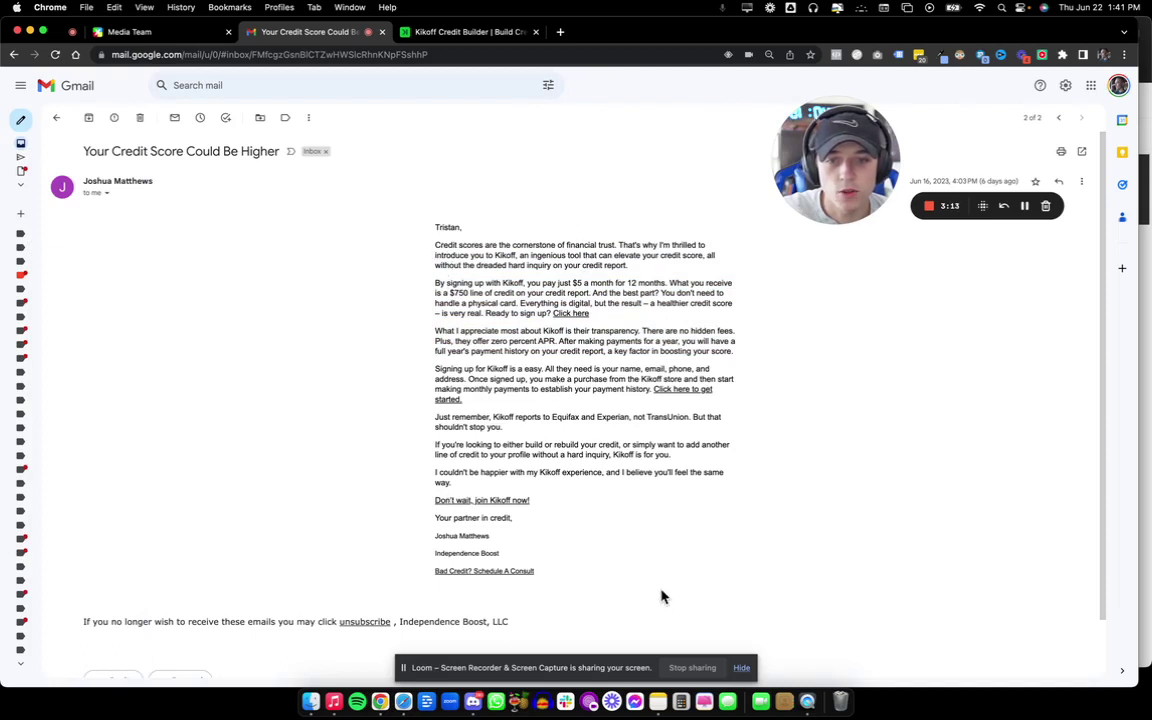
left_click_drag(590, 314, 549, 312)
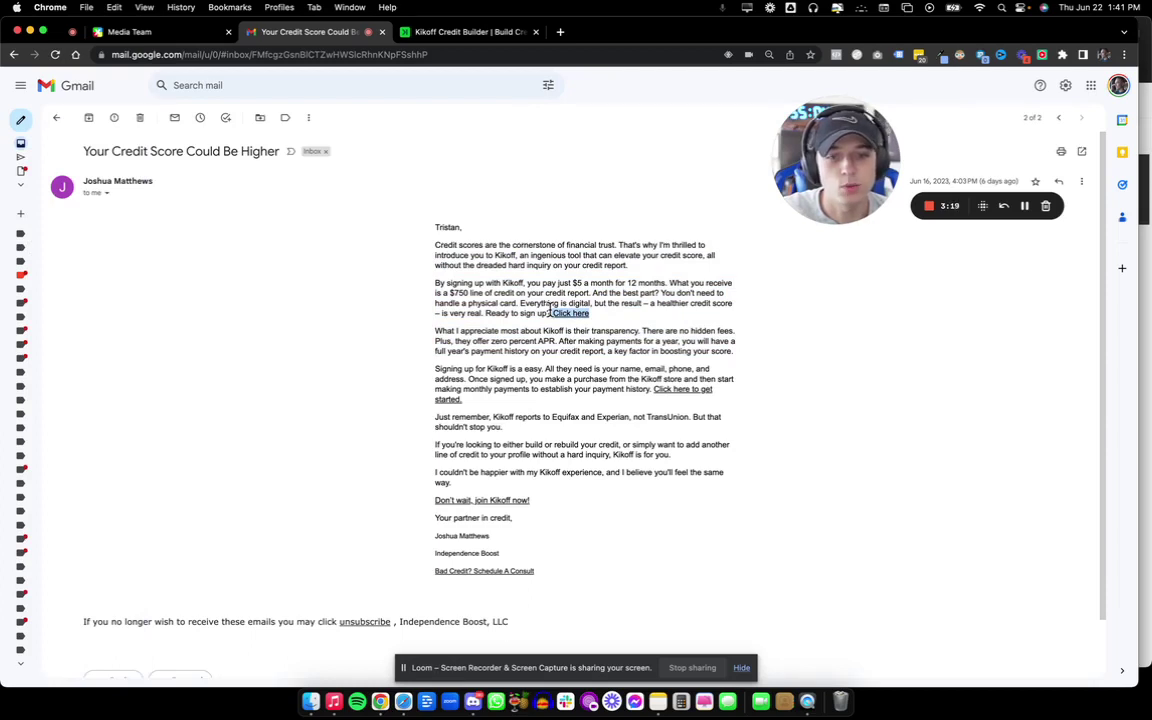
Back in the builder, add a row and set its top, bottom, left and right padding to 0.
left_click(403, 701)
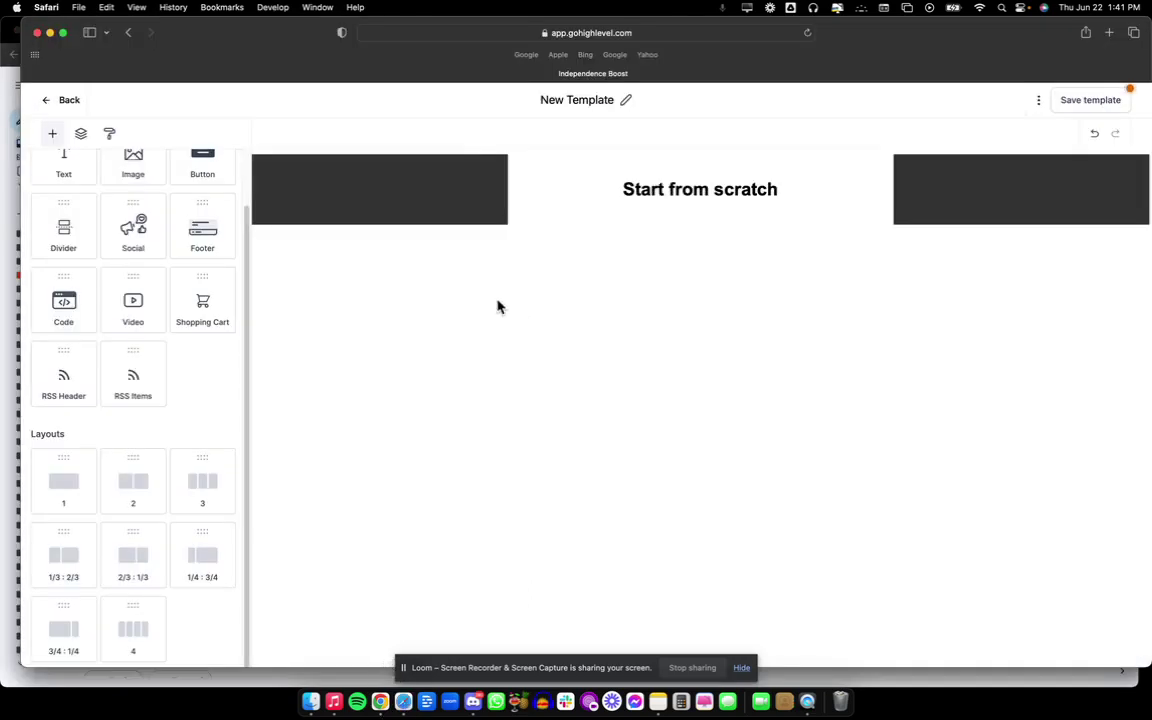
scroll(150, 375, "up", 2)
left_click_drag(77, 537, 656, 180)
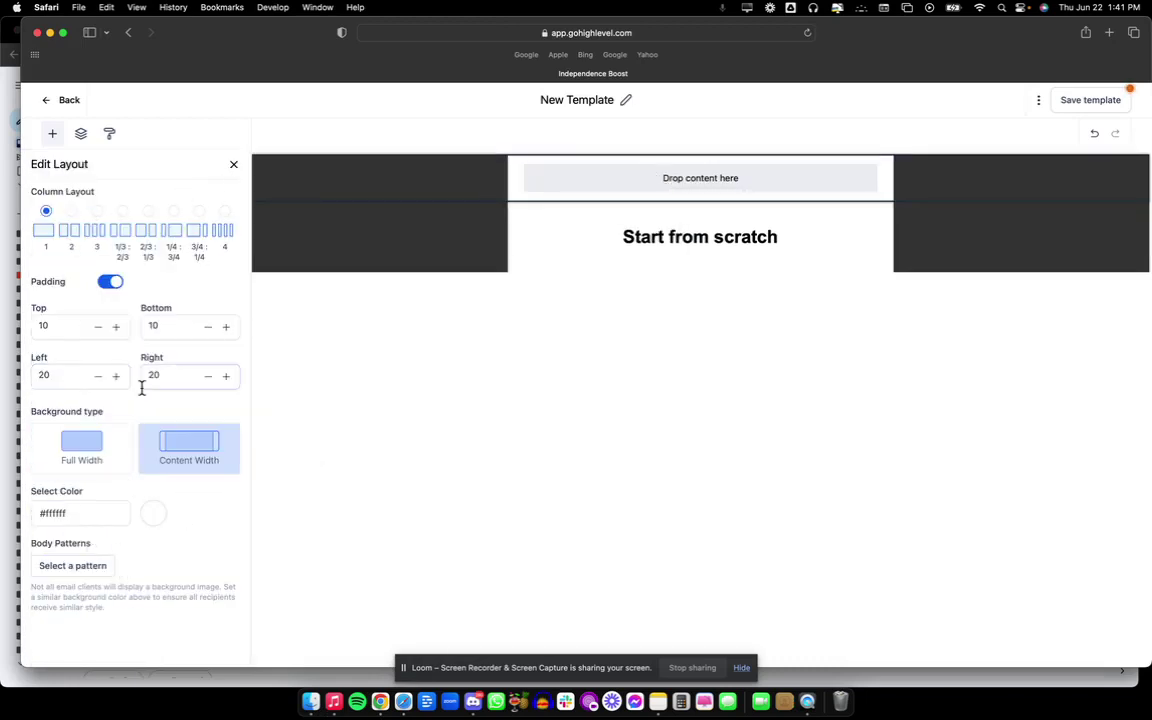
left_click(100, 326)
key("BackSpace")
key("BackSpace")
type("0")
double_click(191, 330)
type("0")
double_click(162, 372)
type("0")
left_click(66, 371)
key("BackSpace")
key("BackSpace")
type("0")
mouse_move(709, 233)
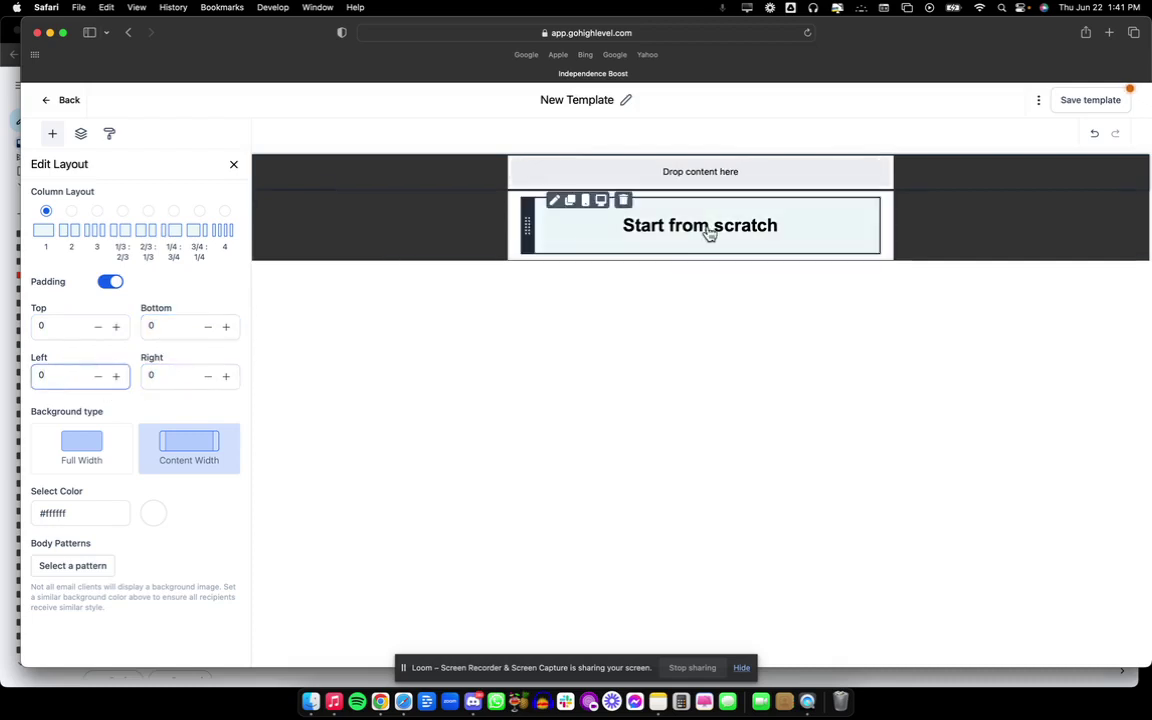
left_click(235, 168)
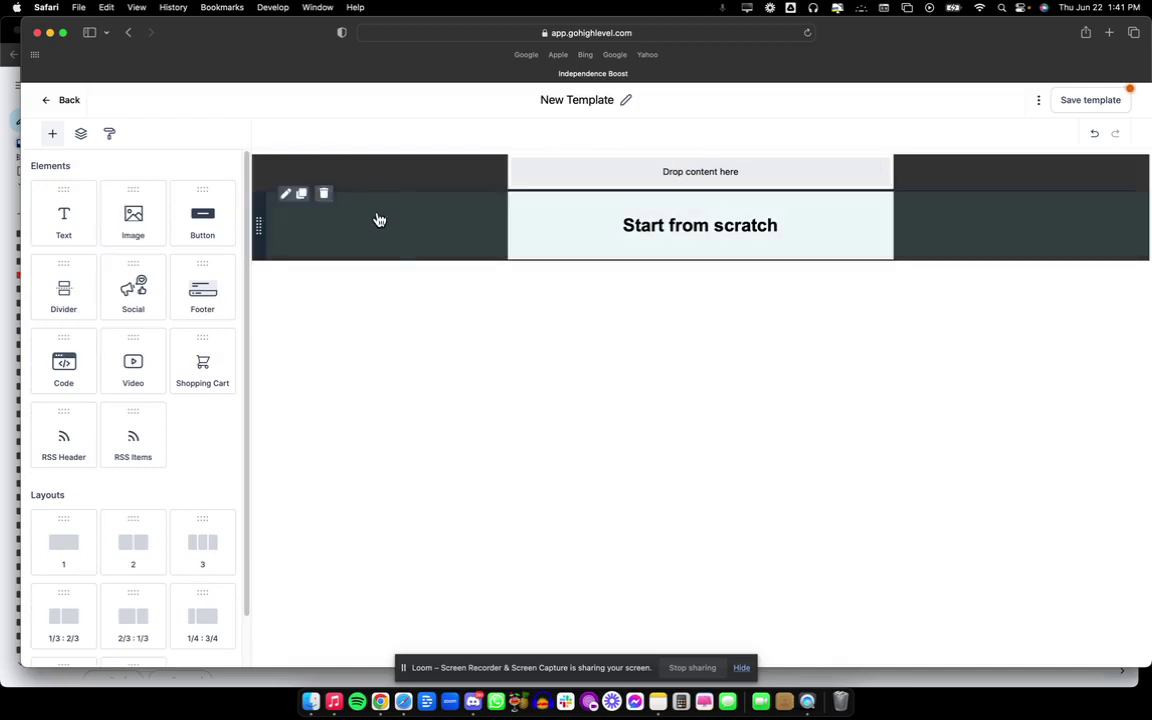
Add a one-column row below the heading with all padding set to 0.
left_click_drag(75, 532, 818, 249)
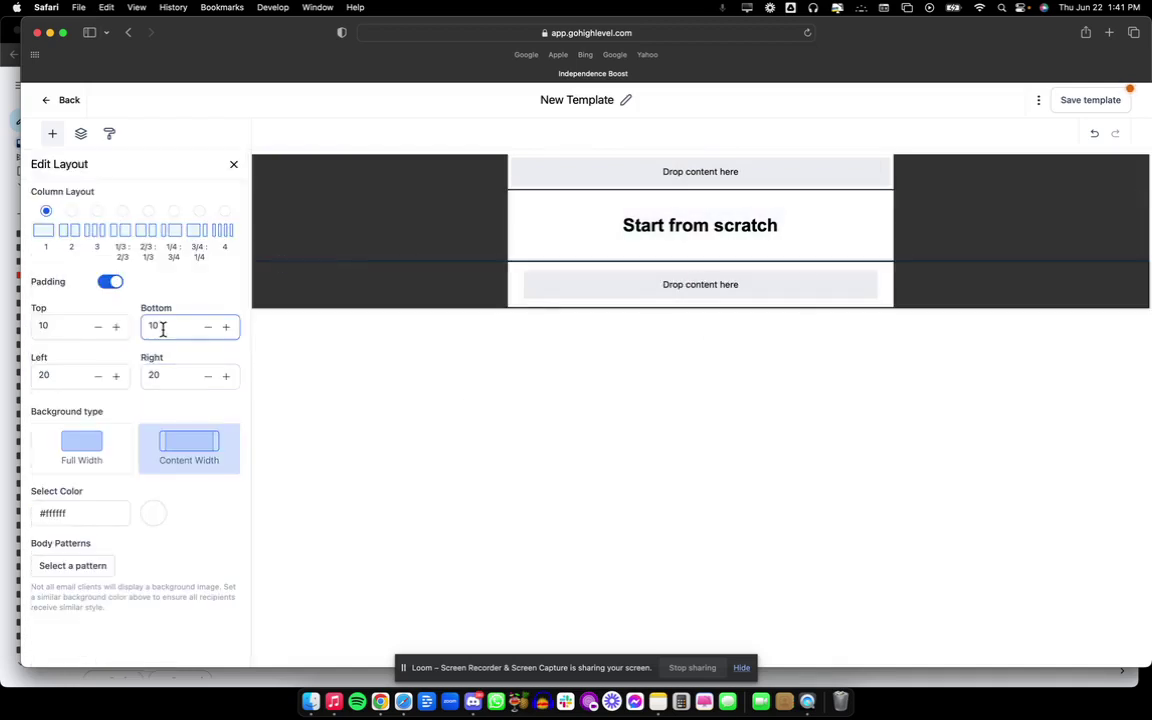
type("0")
left_click(165, 378)
type("0")
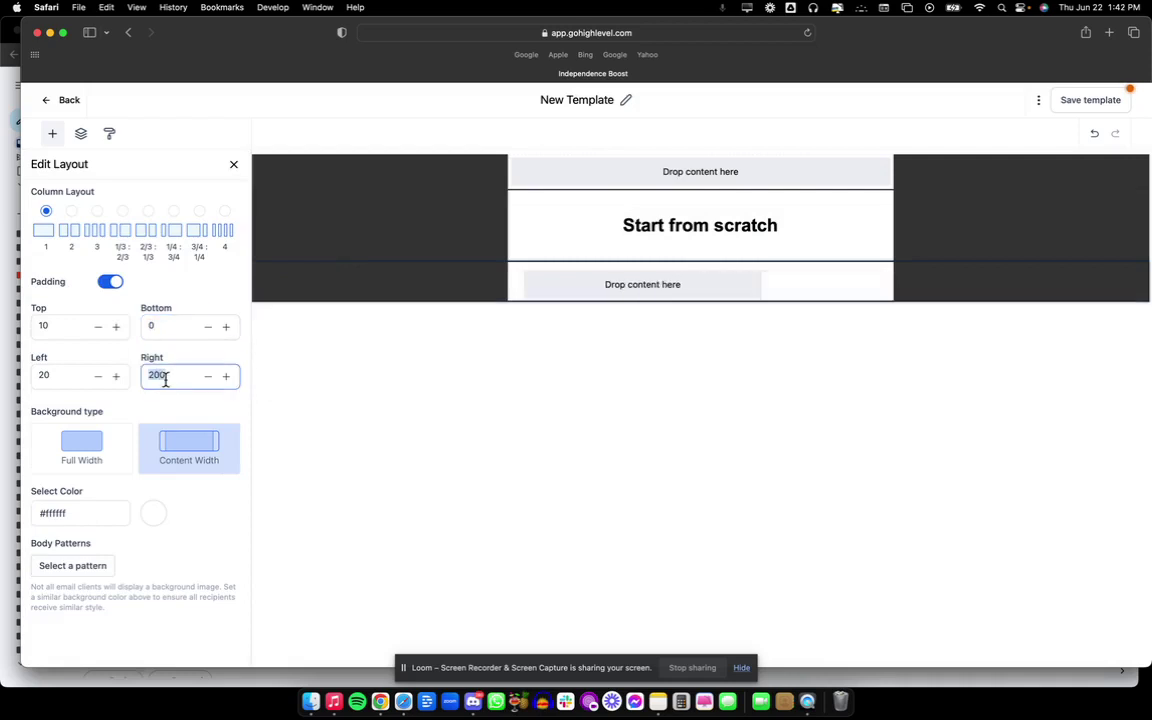
type("0")
double_click(77, 378)
type("0")
double_click(62, 325)
type("0")
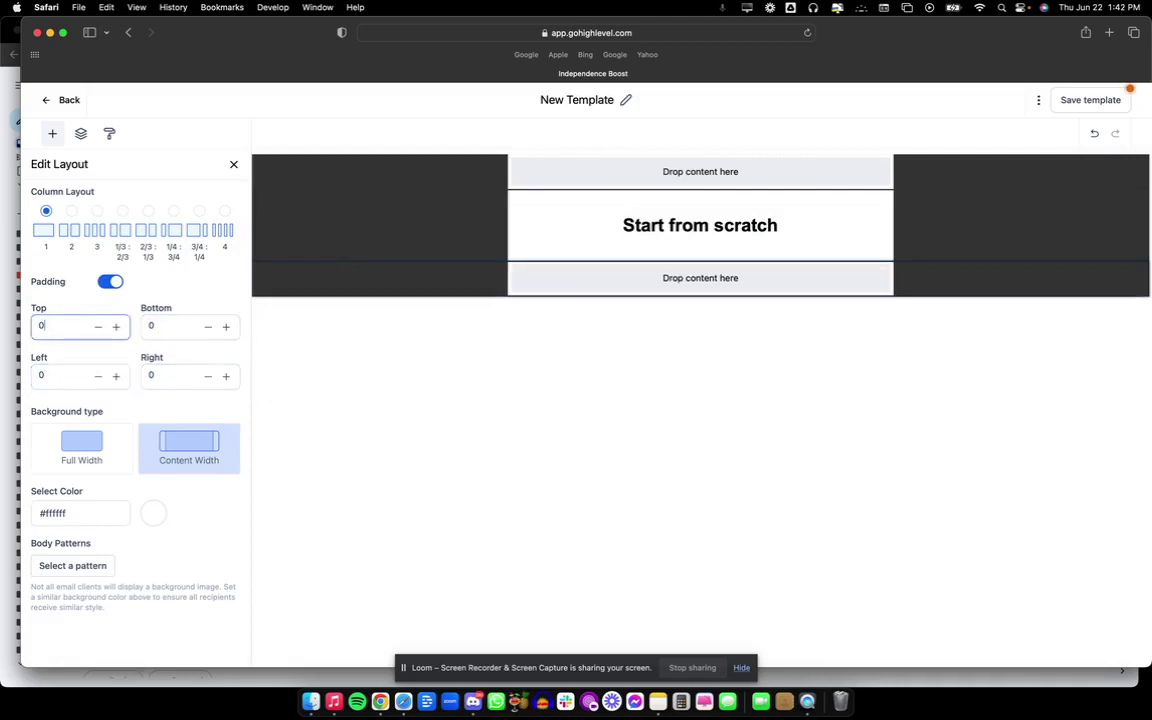
left_click(232, 167)
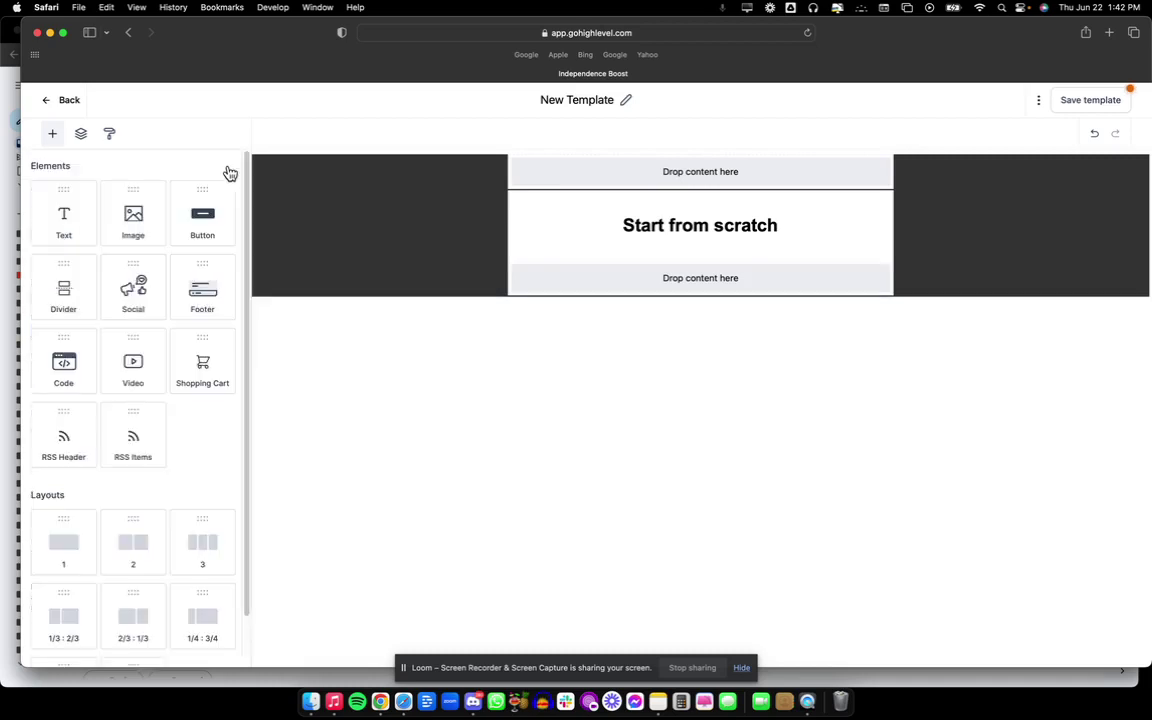
Add another one-column row and zero all four of its paddings.
left_click_drag(62, 556, 666, 219)
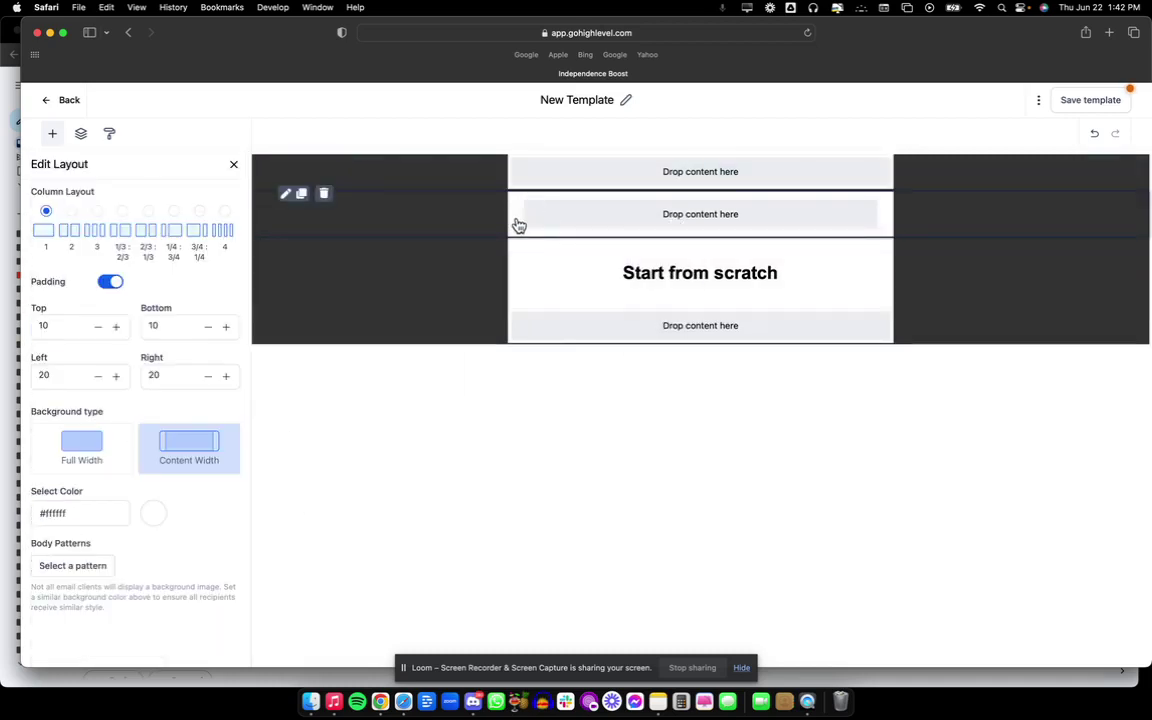
double_click(168, 328)
type("0")
double_click(75, 330)
type("0")
left_click(184, 376)
double_click(184, 376)
type("0")
double_click(65, 376)
type("0")
left_click(233, 165)
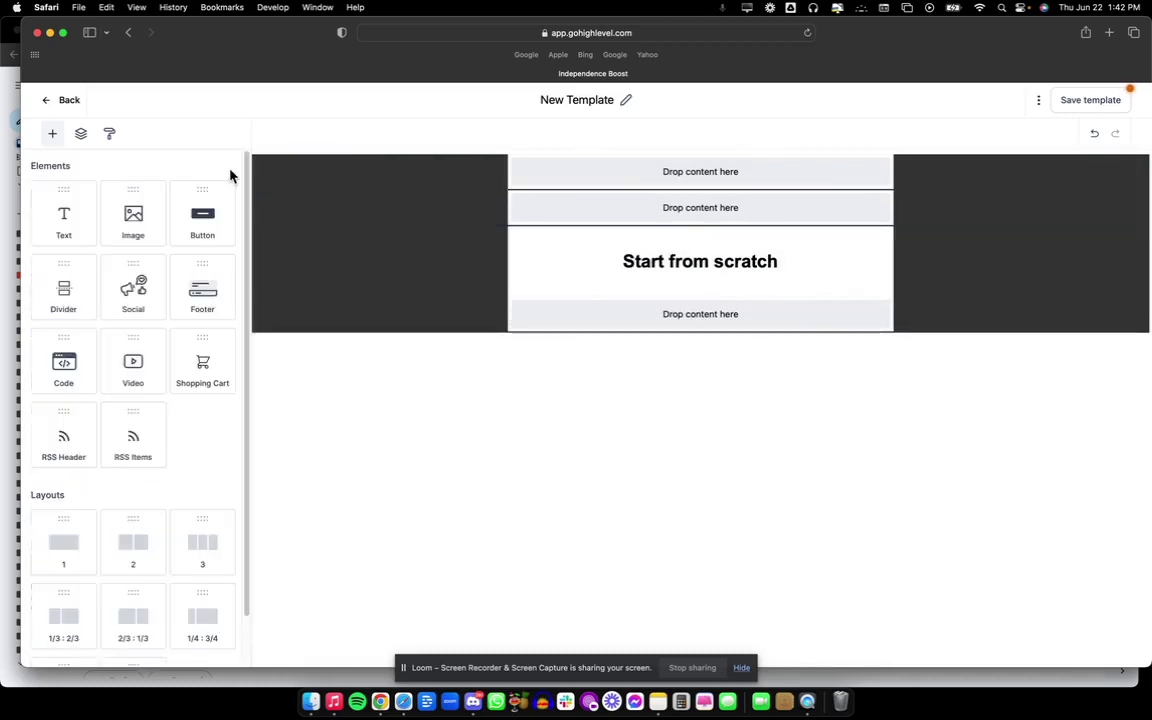
Add a zero-padding one-column row above Start from scratch, then delete an extra empty row.
left_click_drag(43, 547, 722, 267)
left_click(87, 326)
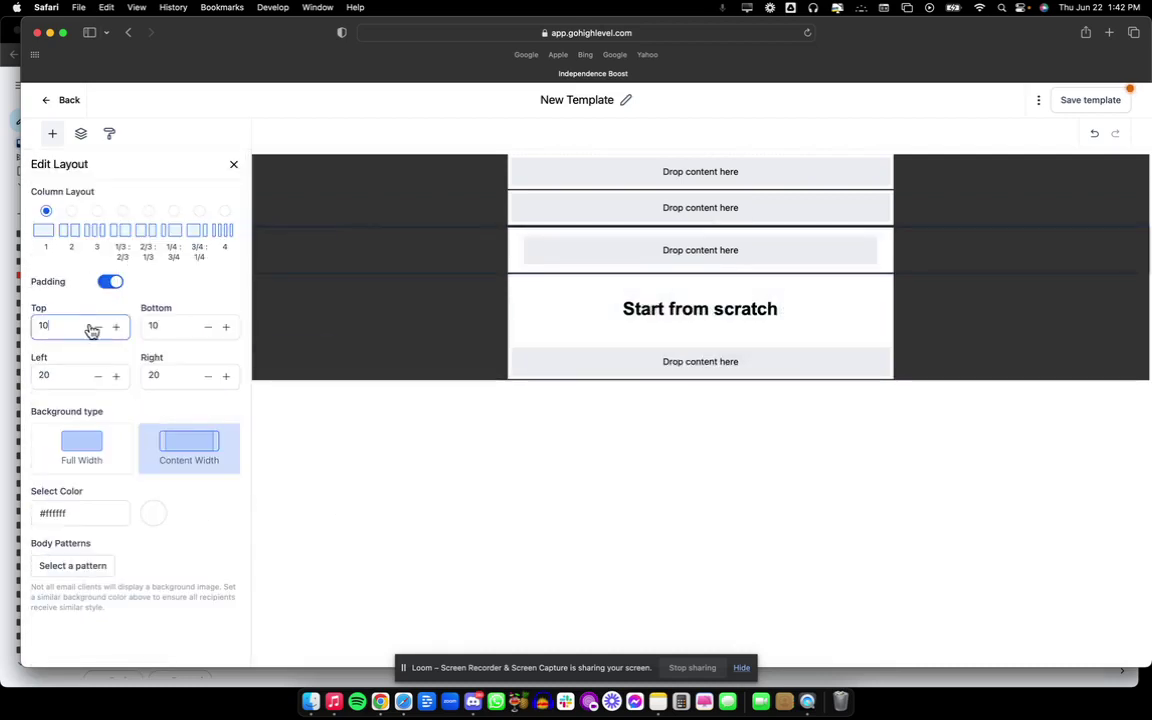
key("BackSpace")
key("BackSpace")
type("0")
left_click(188, 330)
key("BackSpace")
key("BackSpace")
type("0")
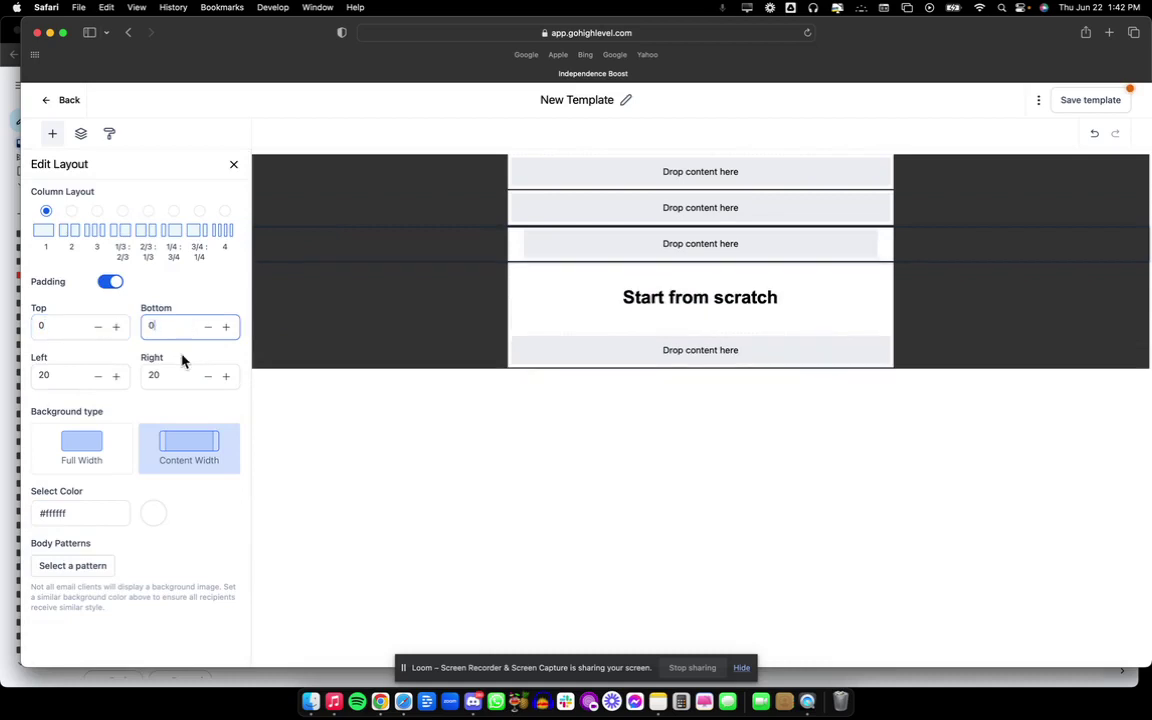
left_click(179, 371)
key("BackSpace")
key("BackSpace")
type("0")
left_click(70, 373)
key("BackSpace")
key("BackSpace")
type("0")
left_click(234, 167)
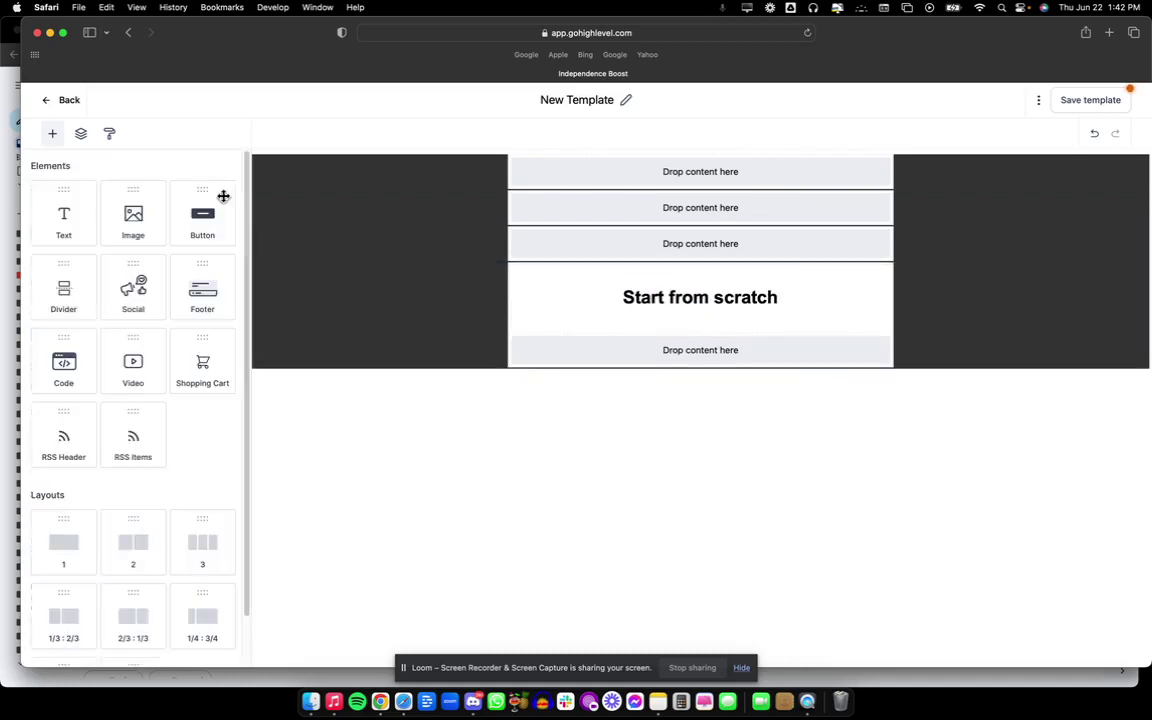
left_click_drag(63, 545, 632, 298)
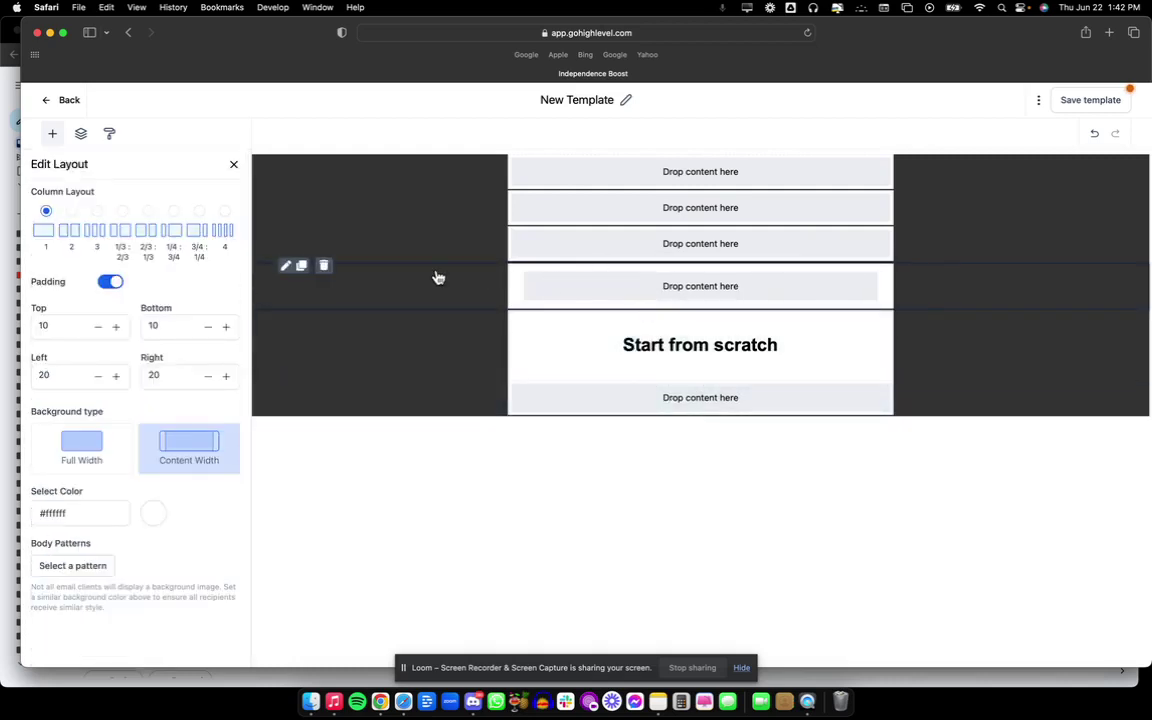
left_click(324, 268)
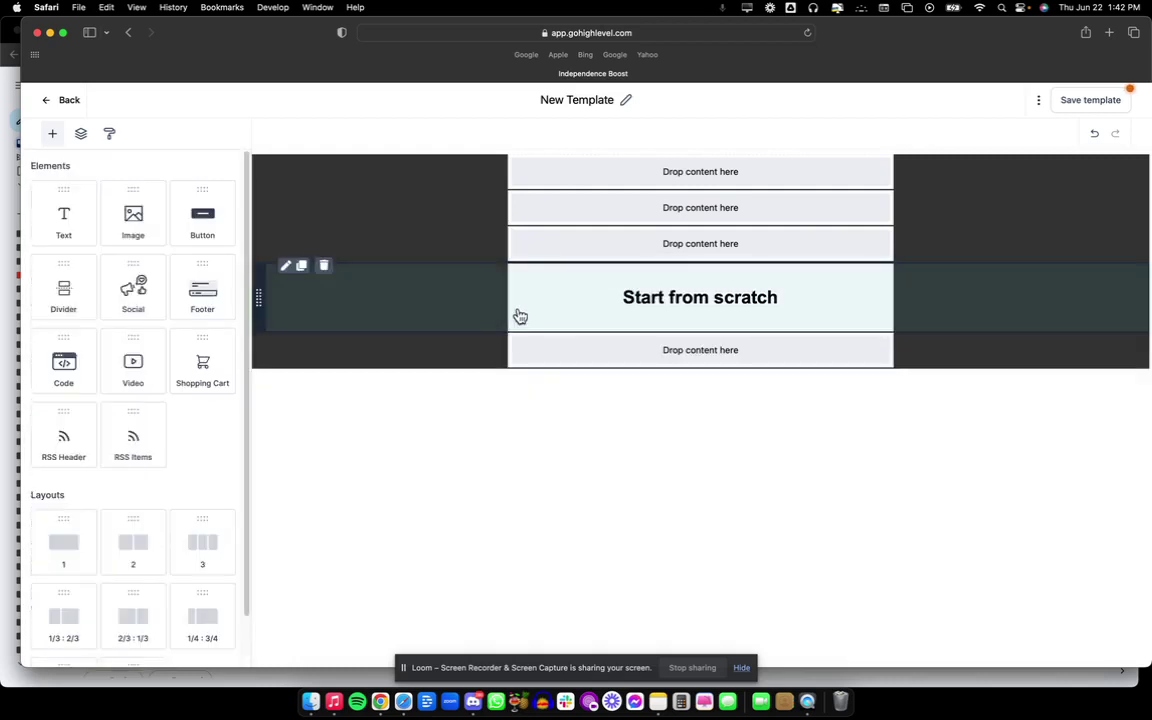
Set the Start from scratch row's padding to 0, then highlight the Gmail email's signature.
left_click(516, 316)
double_click(56, 327)
type("0")
double_click(154, 326)
type("0")
double_click(173, 376)
type("0")
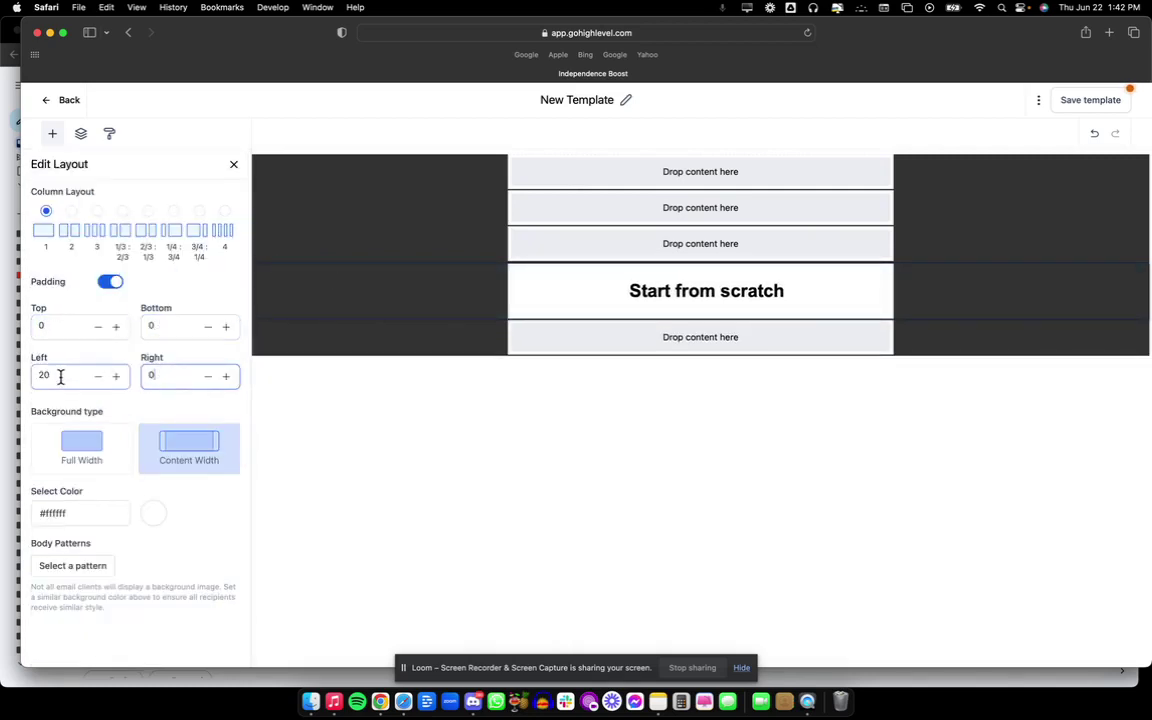
double_click(62, 375)
type("0")
left_click(232, 166)
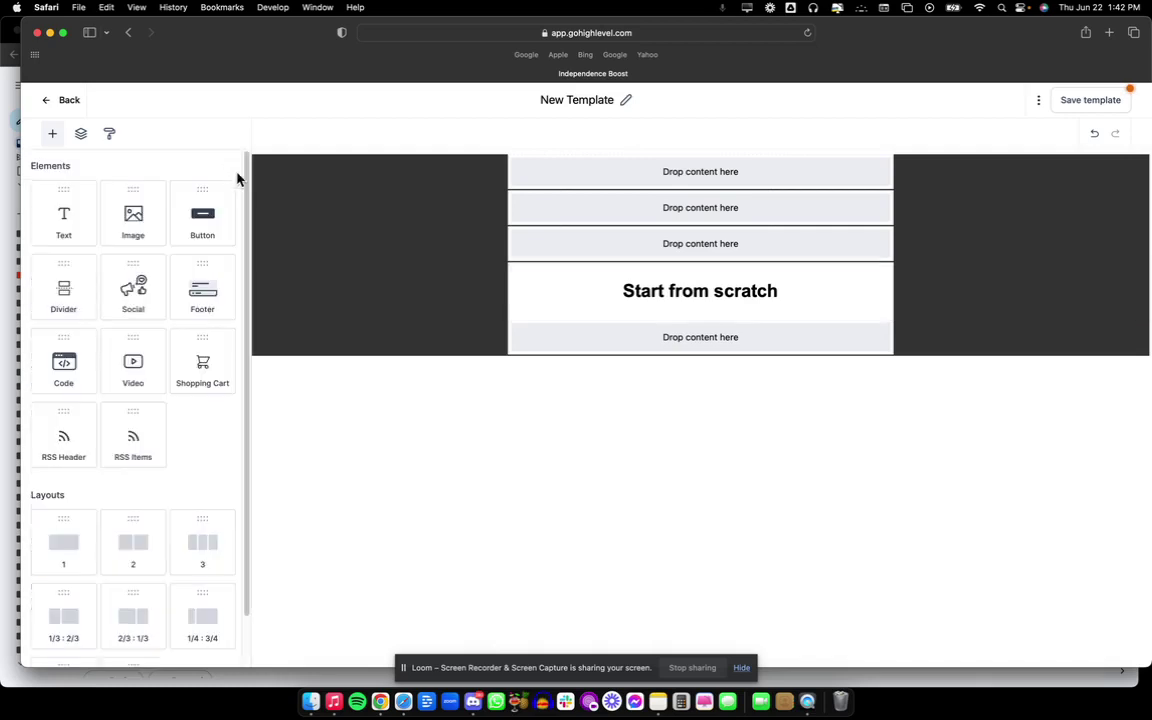
left_click(381, 703)
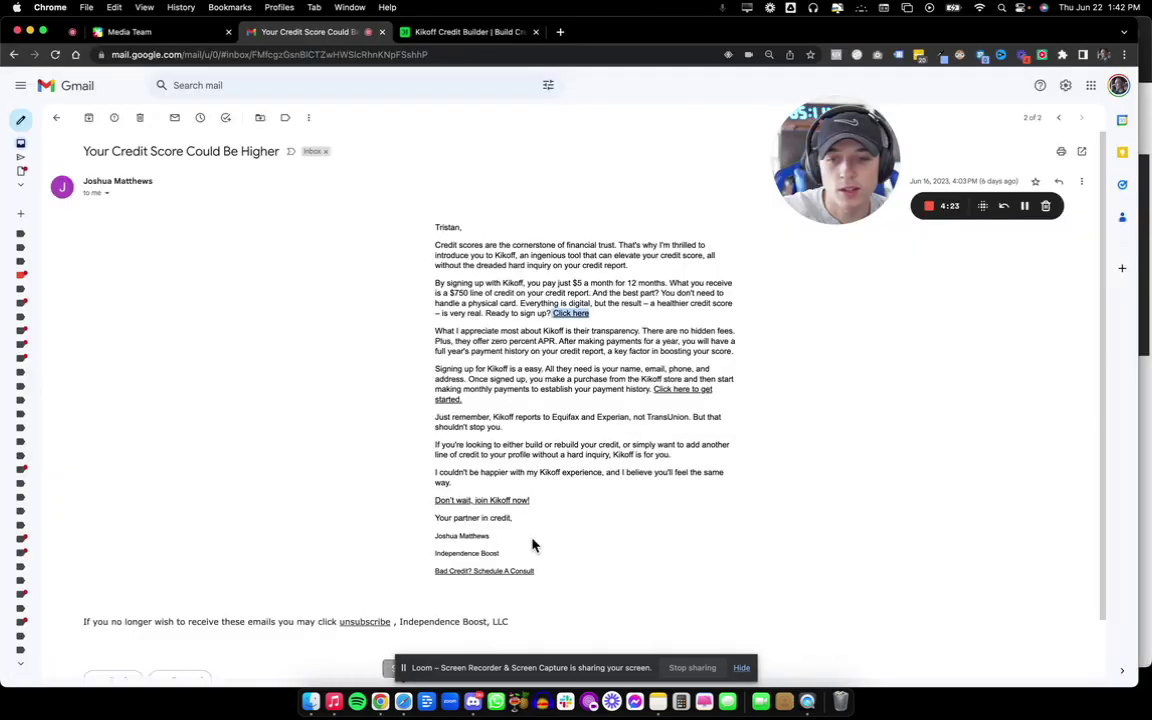
left_click_drag(436, 517, 560, 586)
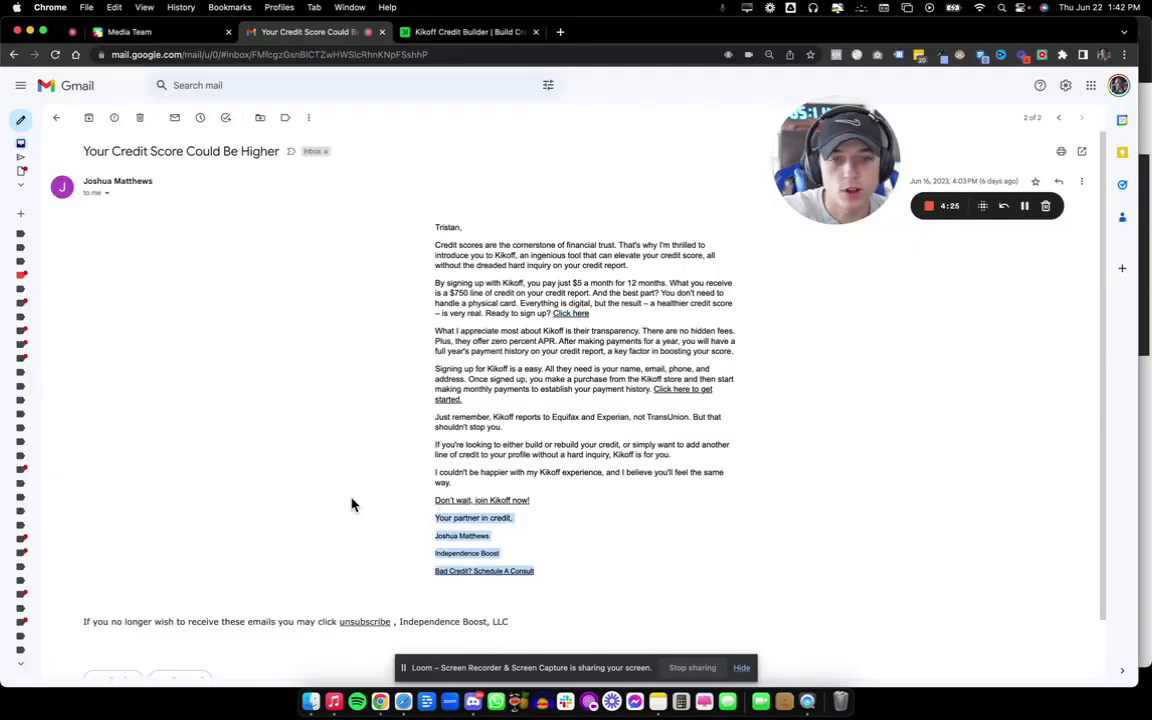
Drag the '2' two-column layout in beneath the Start from scratch heading.
left_click(403, 702)
scroll(170, 533, "down", 2)
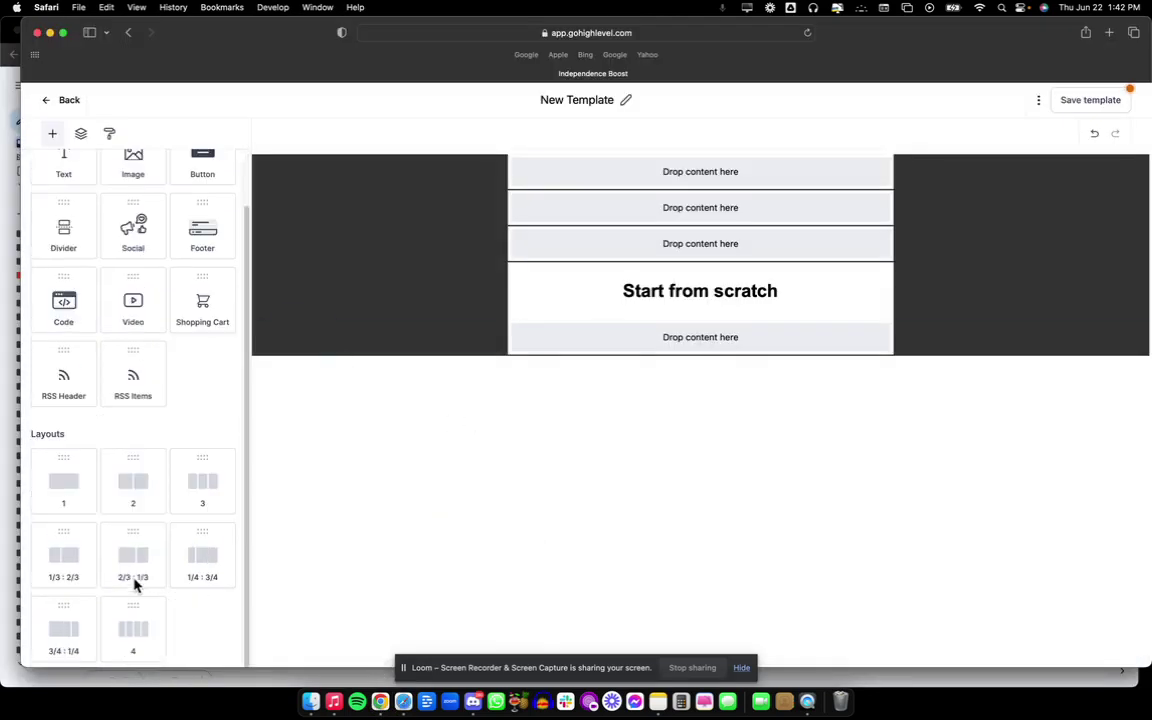
left_click_drag(121, 481, 689, 336)
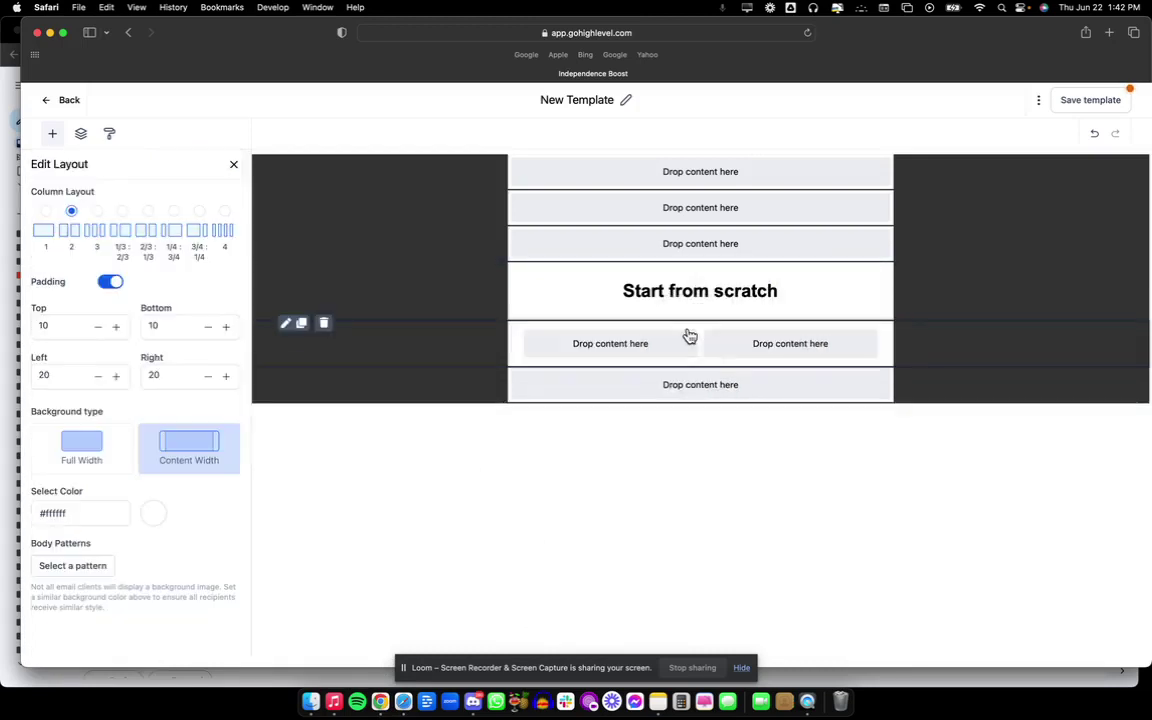
Set the new row's top, bottom, right and left padding to 0.
double_click(64, 327)
type("0")
left_click(189, 326)
double_click(189, 326)
type("0")
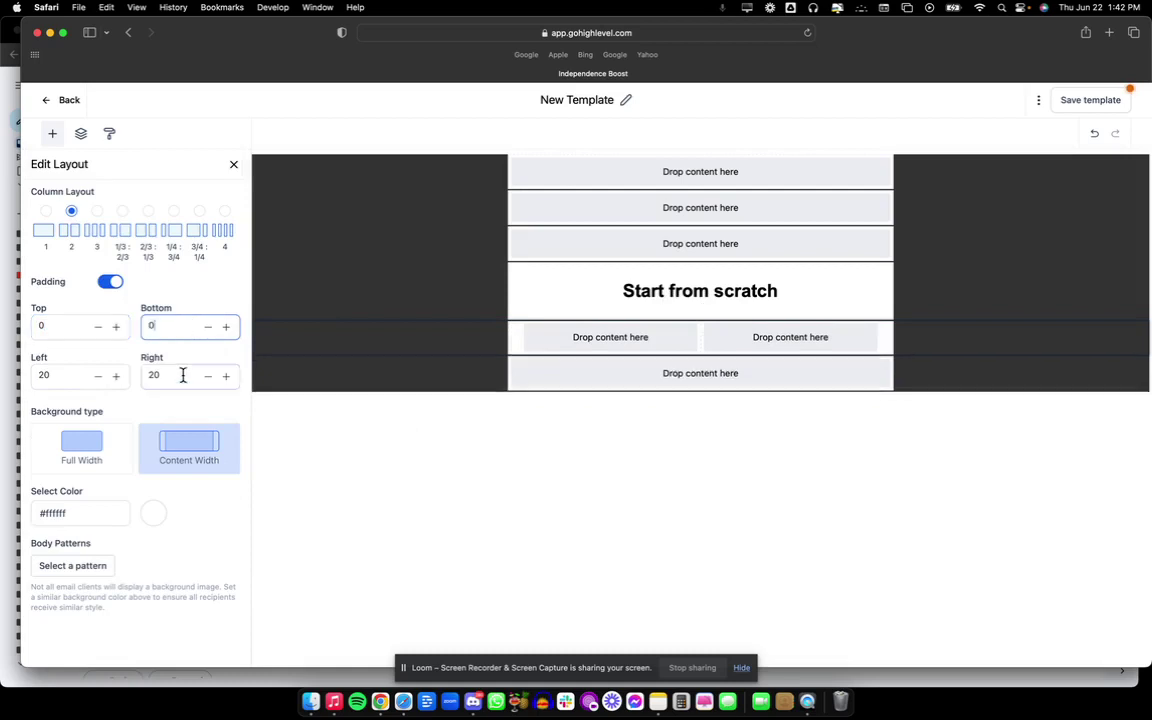
double_click(183, 375)
type("0")
double_click(46, 375)
type("0")
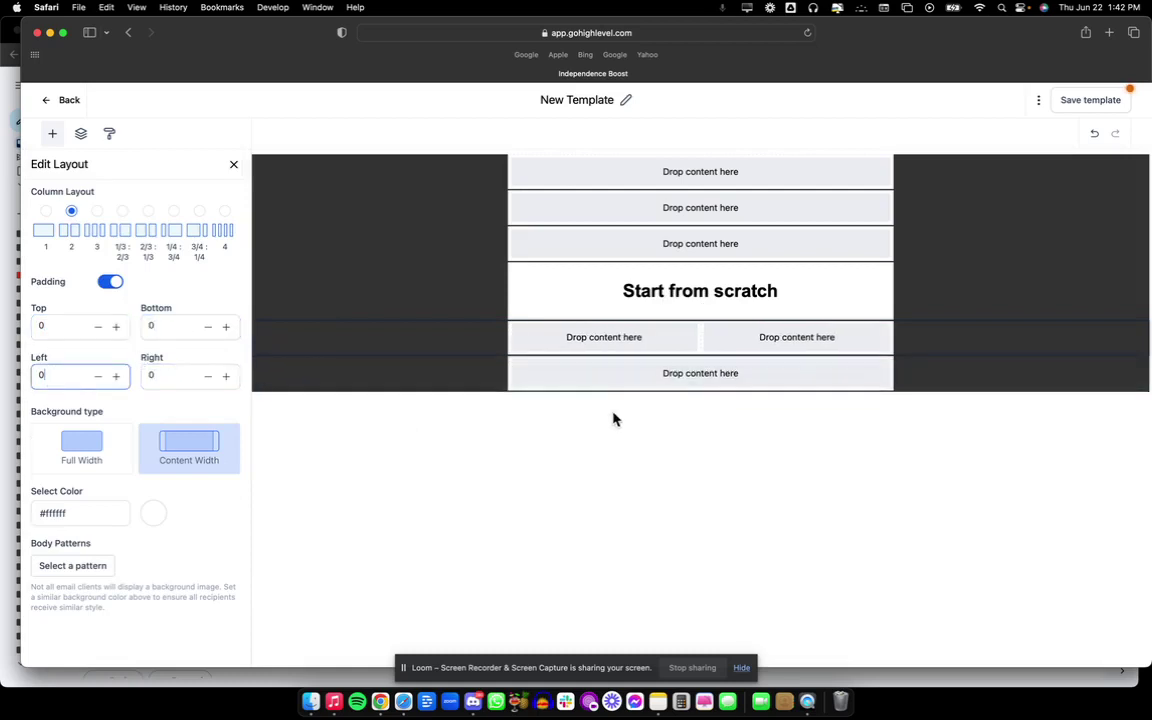
left_click(472, 180)
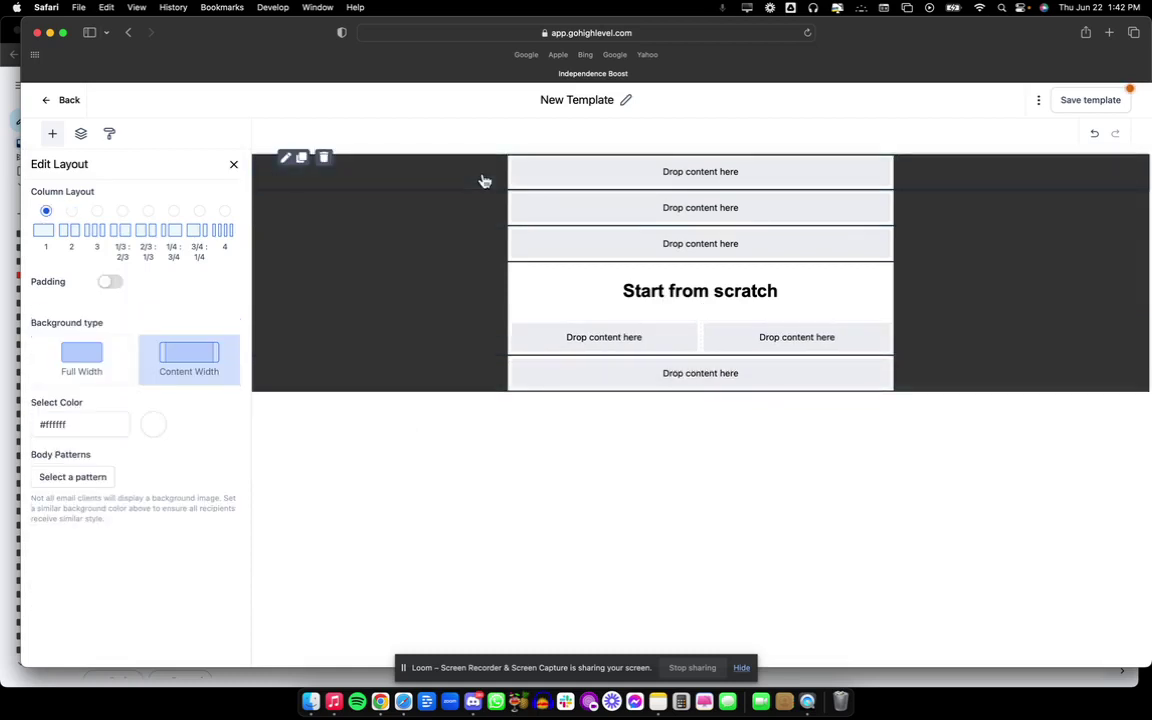
Add an image block to the top row showing INDEPENDENCE Logo-JPG.jpg from the media library.
left_click(233, 165)
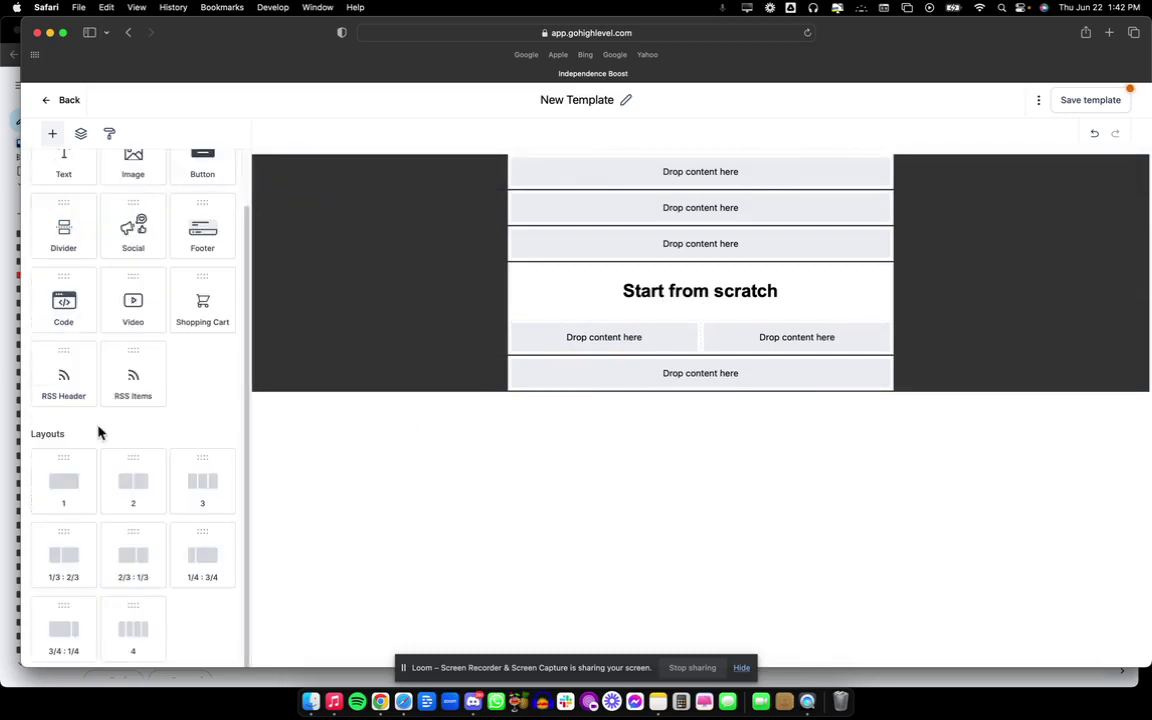
scroll(95, 440, "up", 3)
left_click_drag(129, 199, 617, 159)
left_click(399, 226)
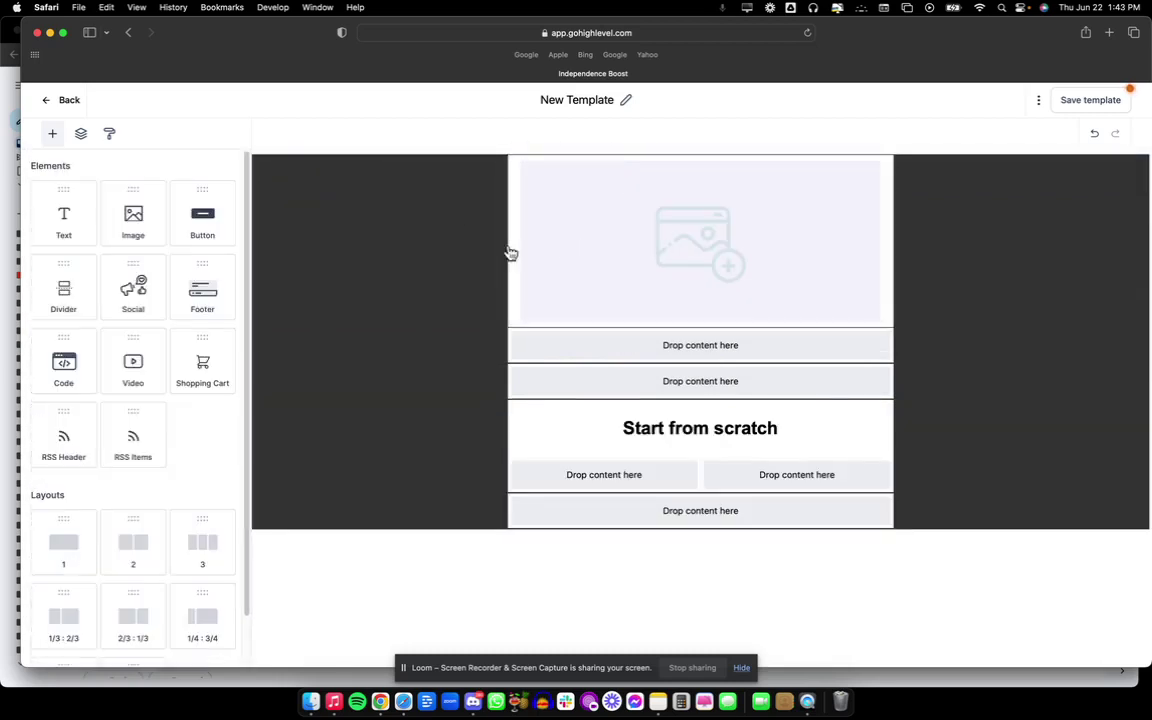
left_click(566, 234)
left_click(183, 200)
scroll(716, 437, "down", 5)
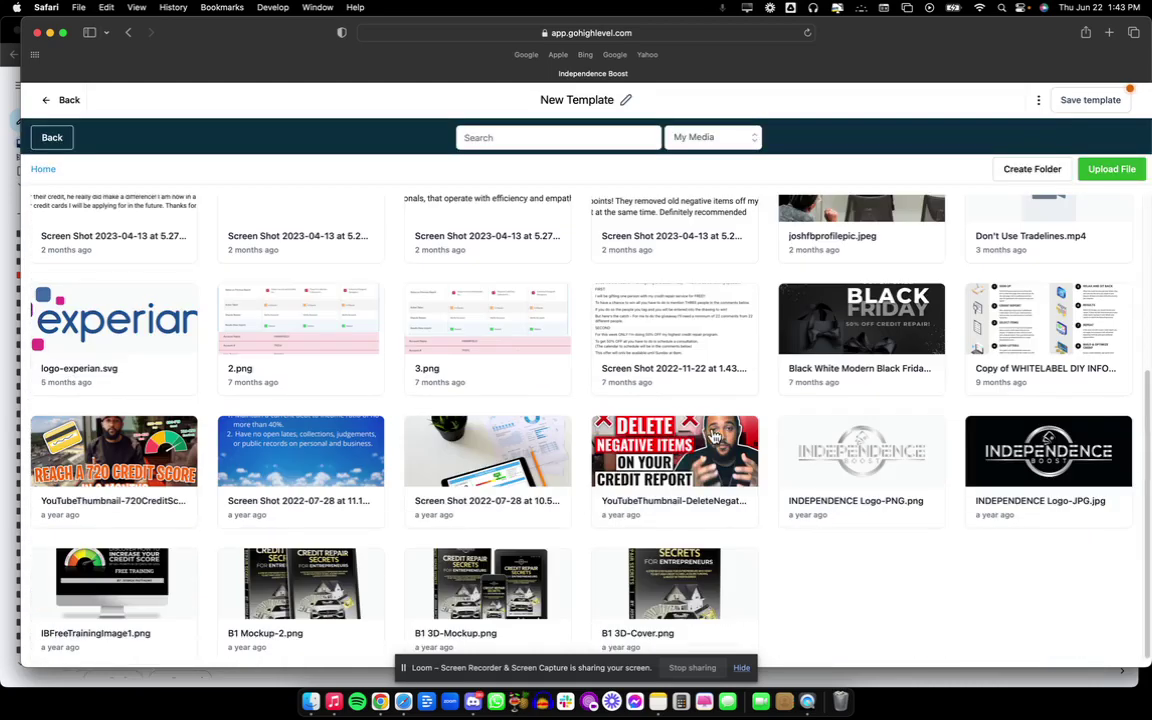
left_click(1088, 470)
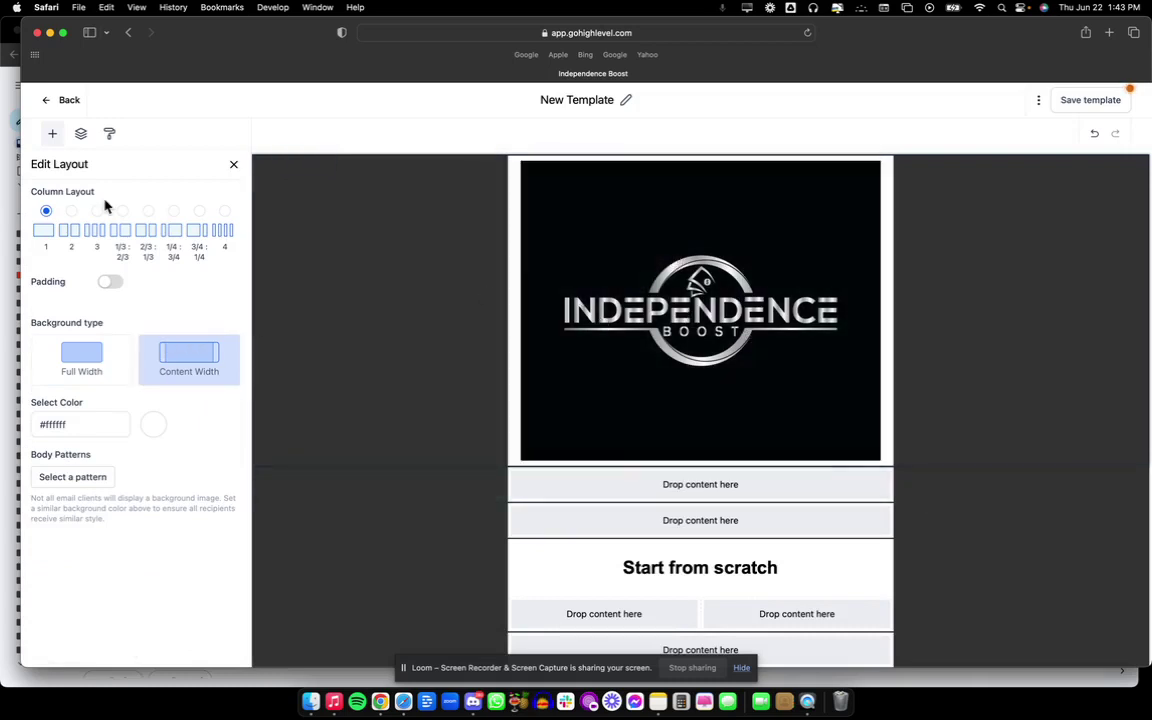
left_click(234, 166)
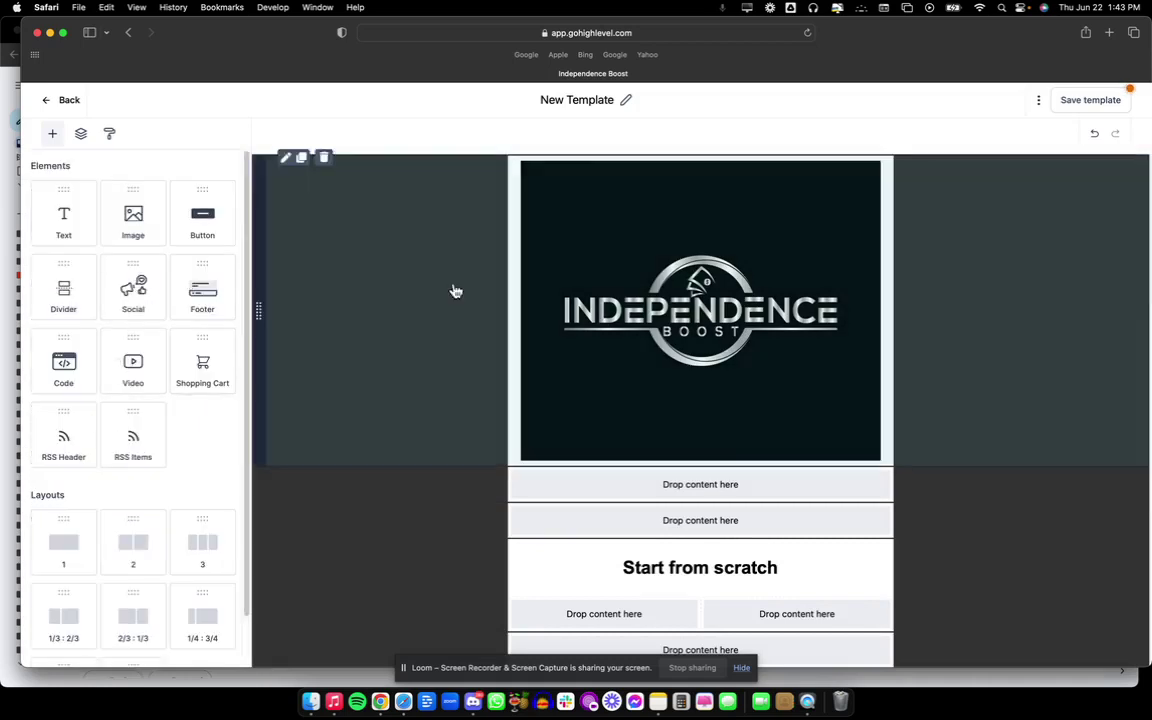
Try a 200 px image width, undo it, and screenshot the logo area.
left_click(561, 318)
scroll(85, 406, "down", 2)
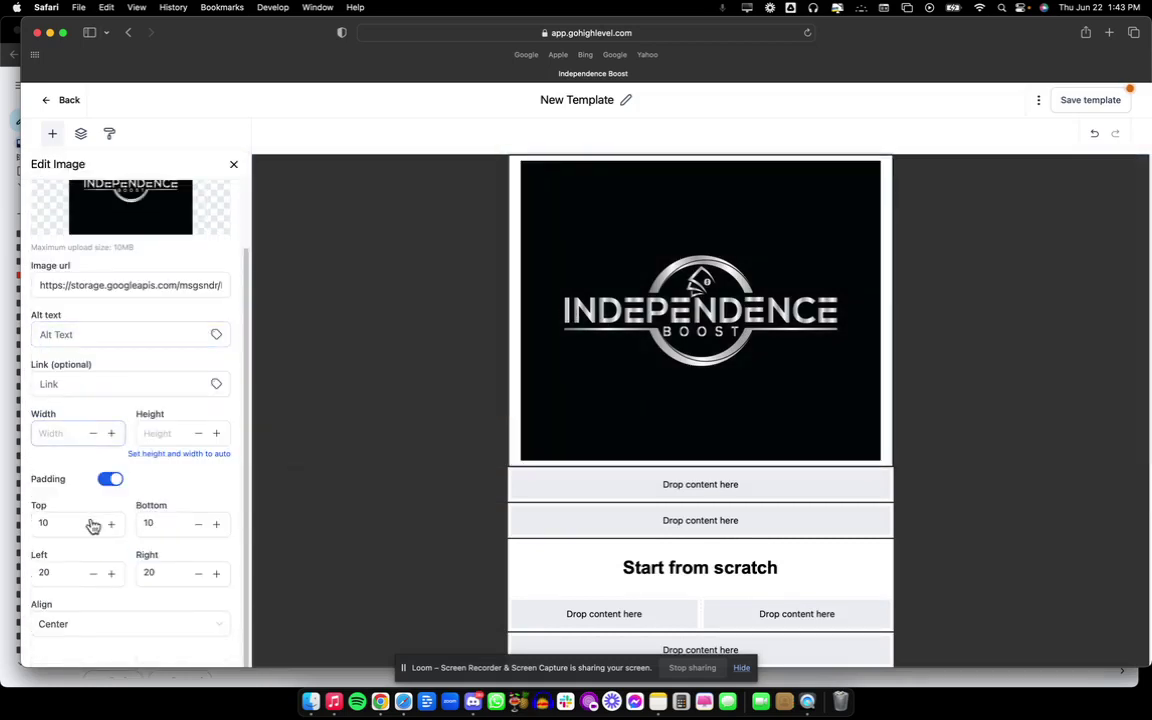
scroll(72, 495, "up", 2)
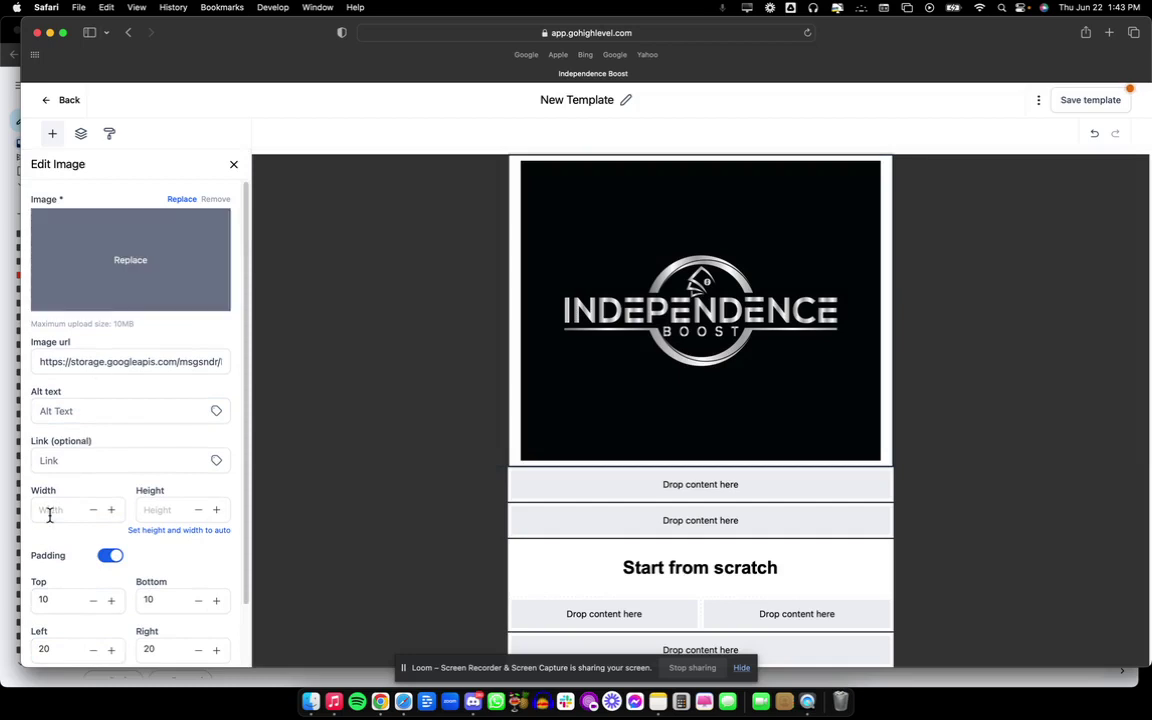
left_click(49, 512)
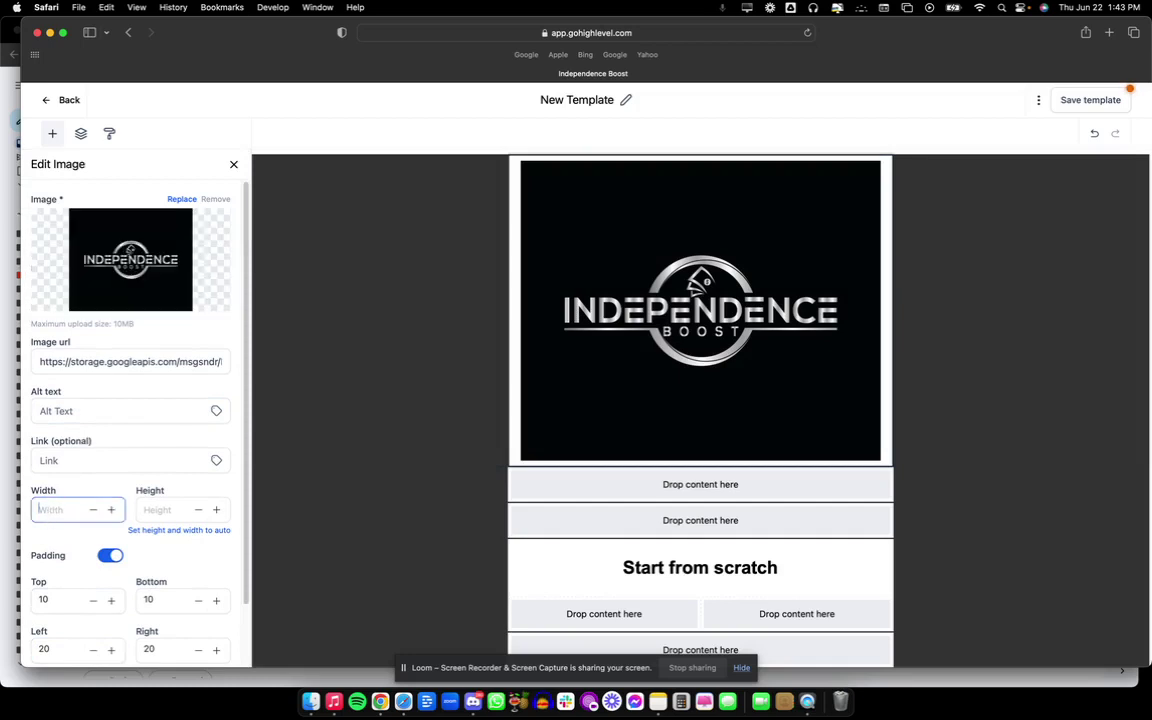
type("200")
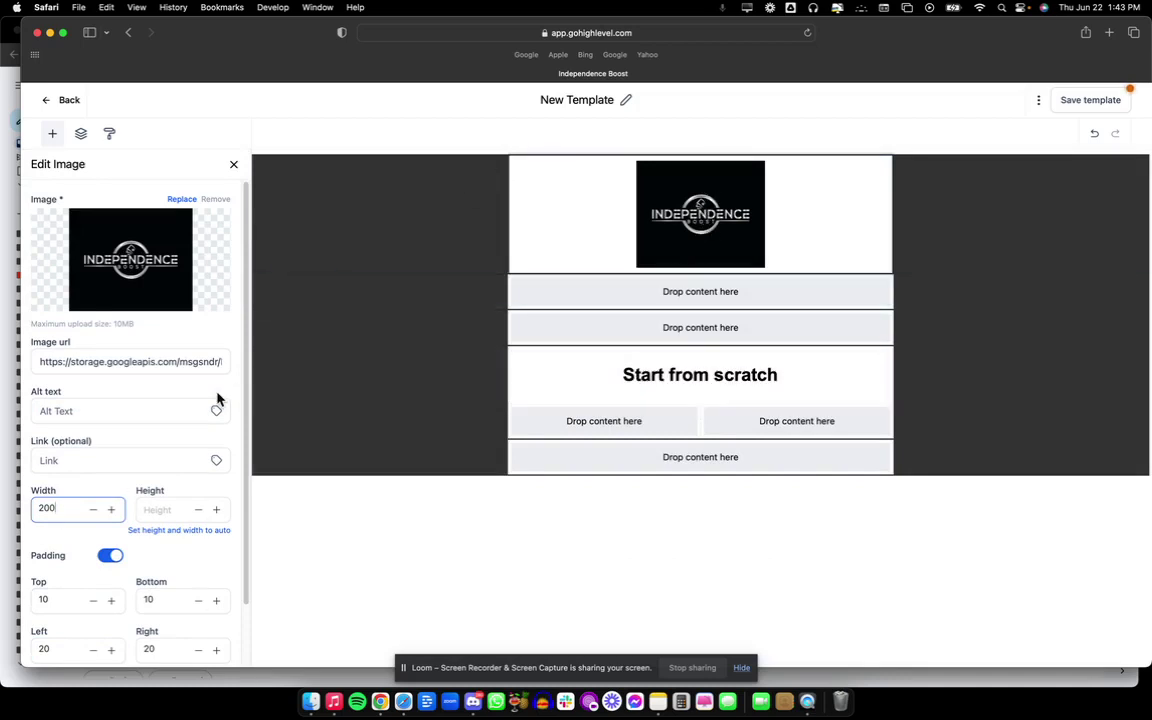
key("BackSpace")
key("BackSpace")
key("BackSpace")
key("super+shift+4")
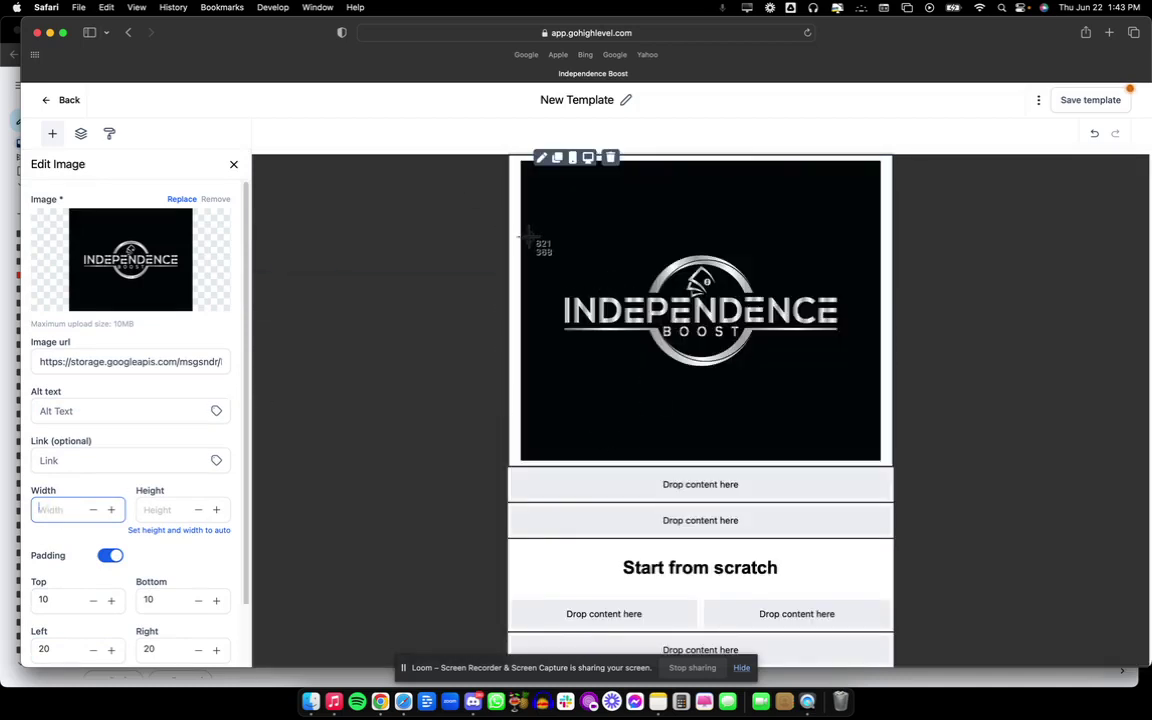
left_click_drag(555, 251, 845, 372)
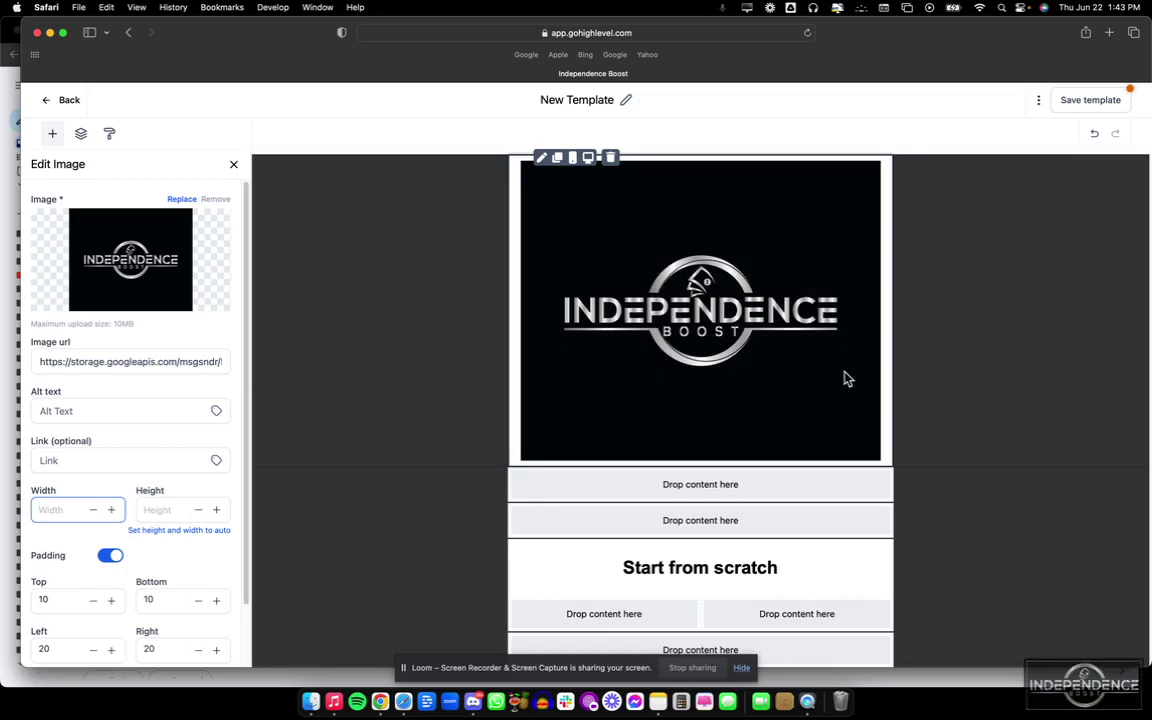
Replace the logo with the uploaded logo screenshot at 200 px width.
left_click(186, 200)
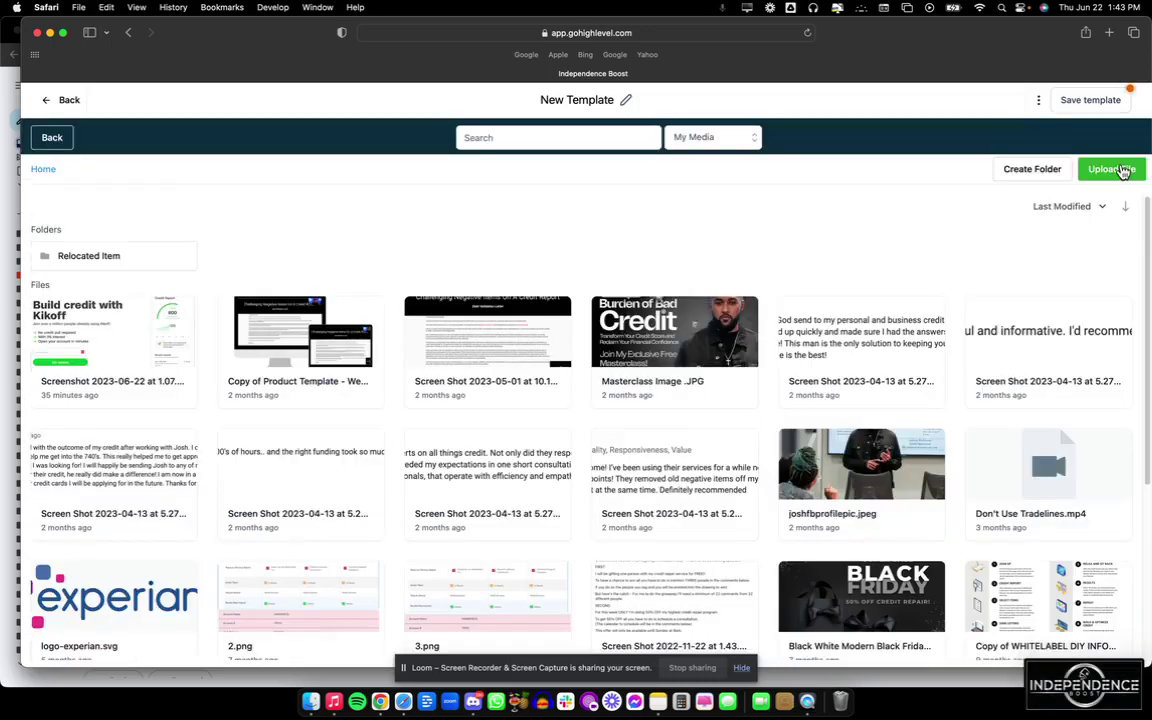
left_click(1118, 170)
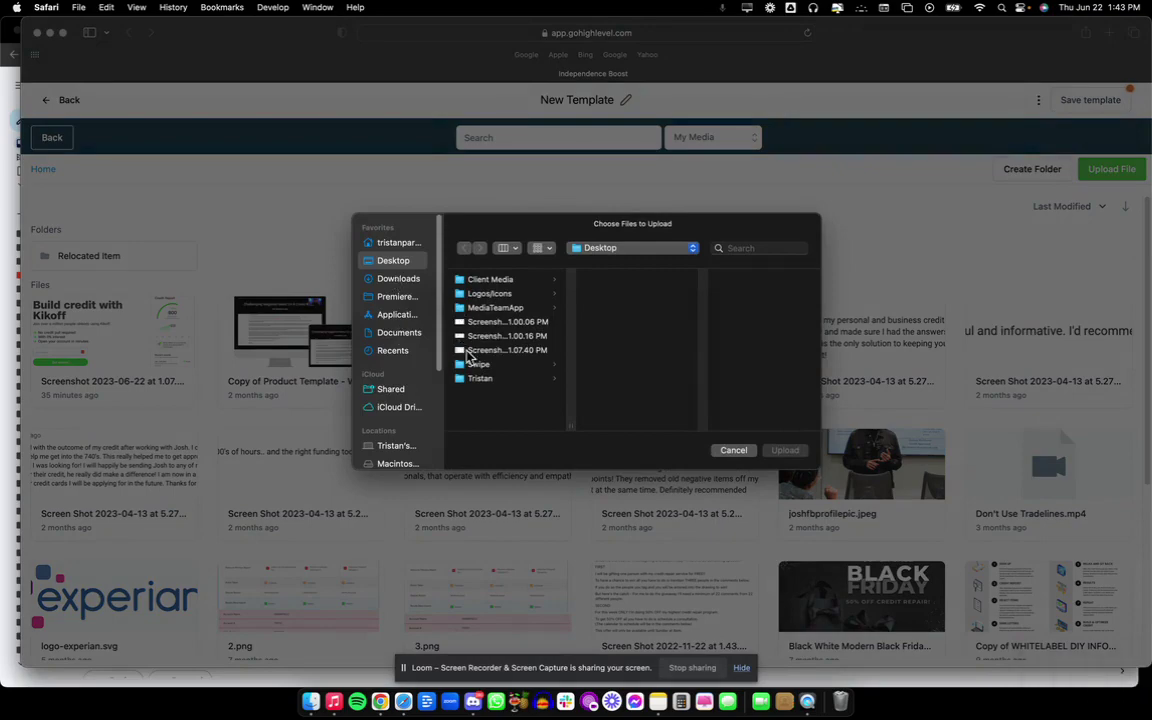
left_click(508, 366)
left_click(802, 450)
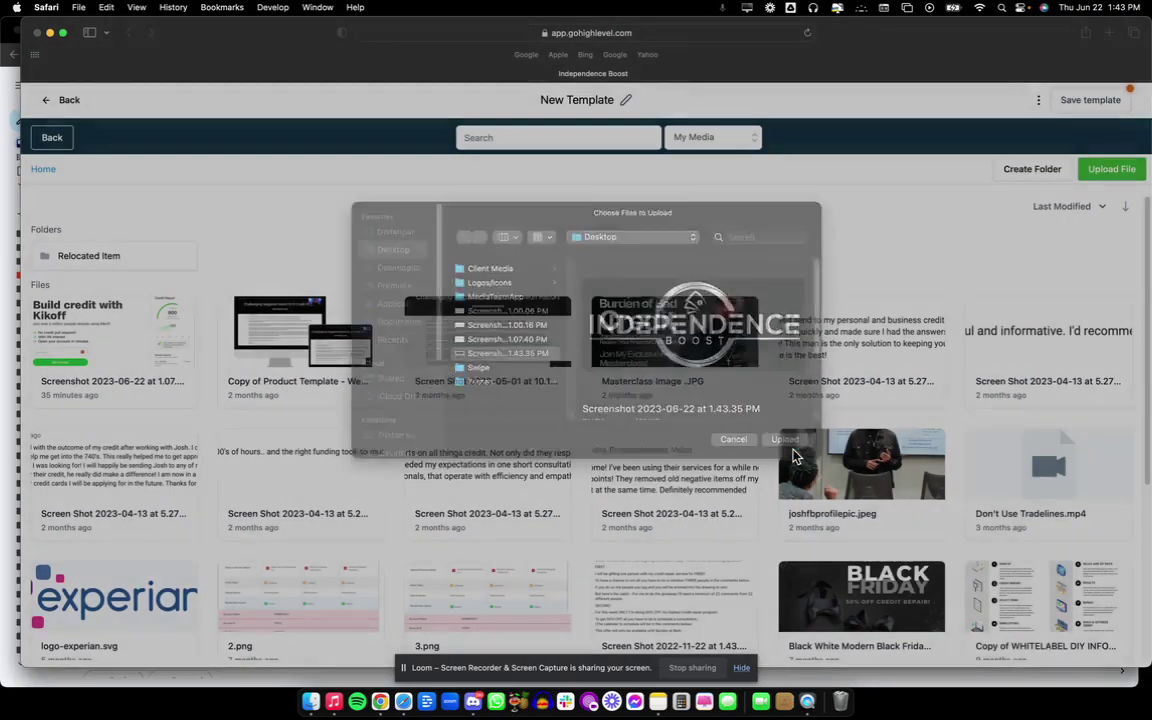
left_click(152, 318)
left_click(60, 512)
type("200")
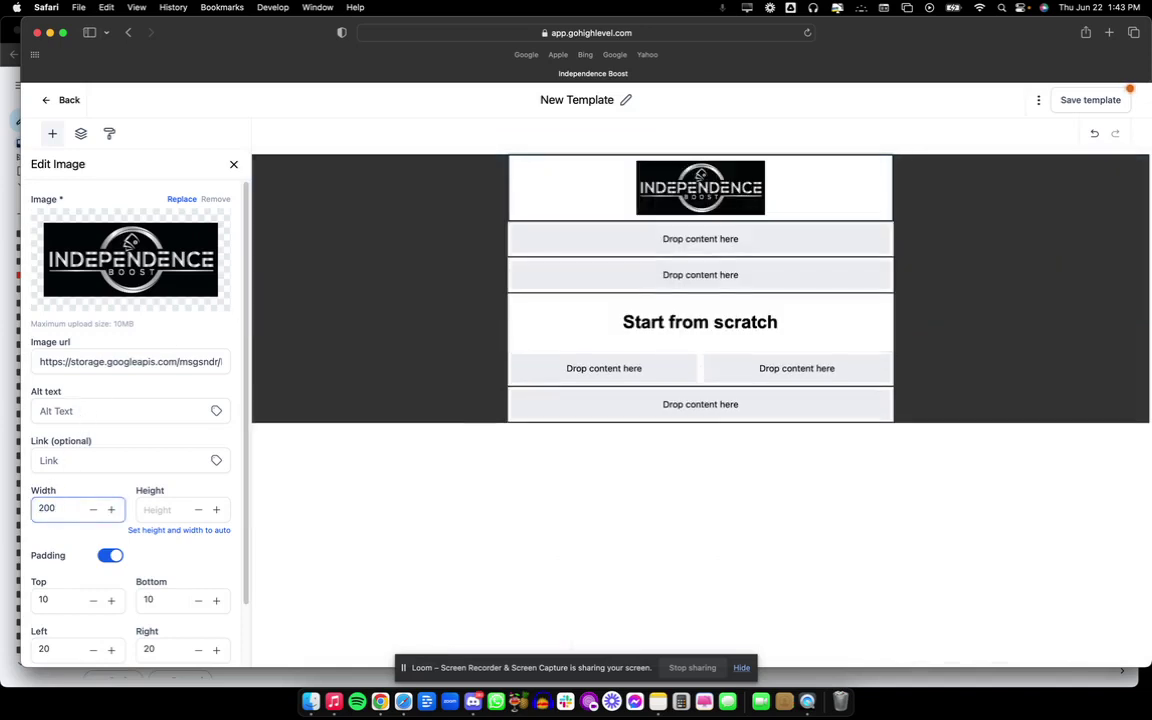
left_click(546, 213)
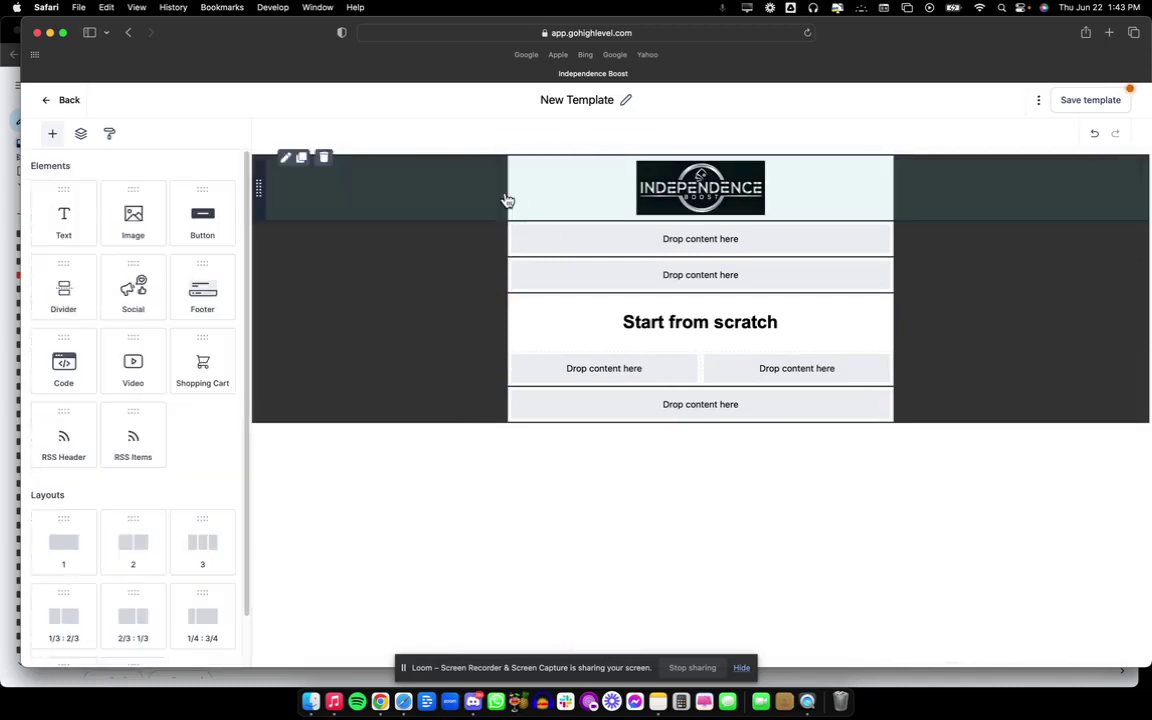
Give the logo row a #000001 black background, then select Gmail's greeting and first paragraph.
left_click(552, 201)
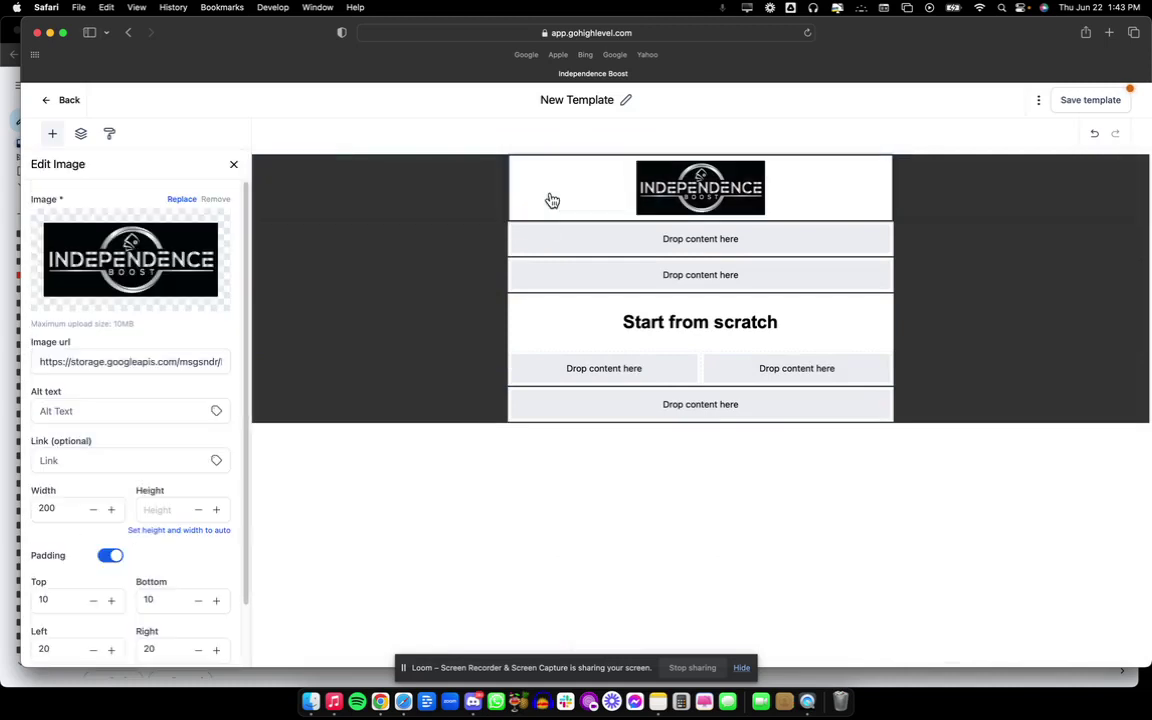
left_click(470, 189)
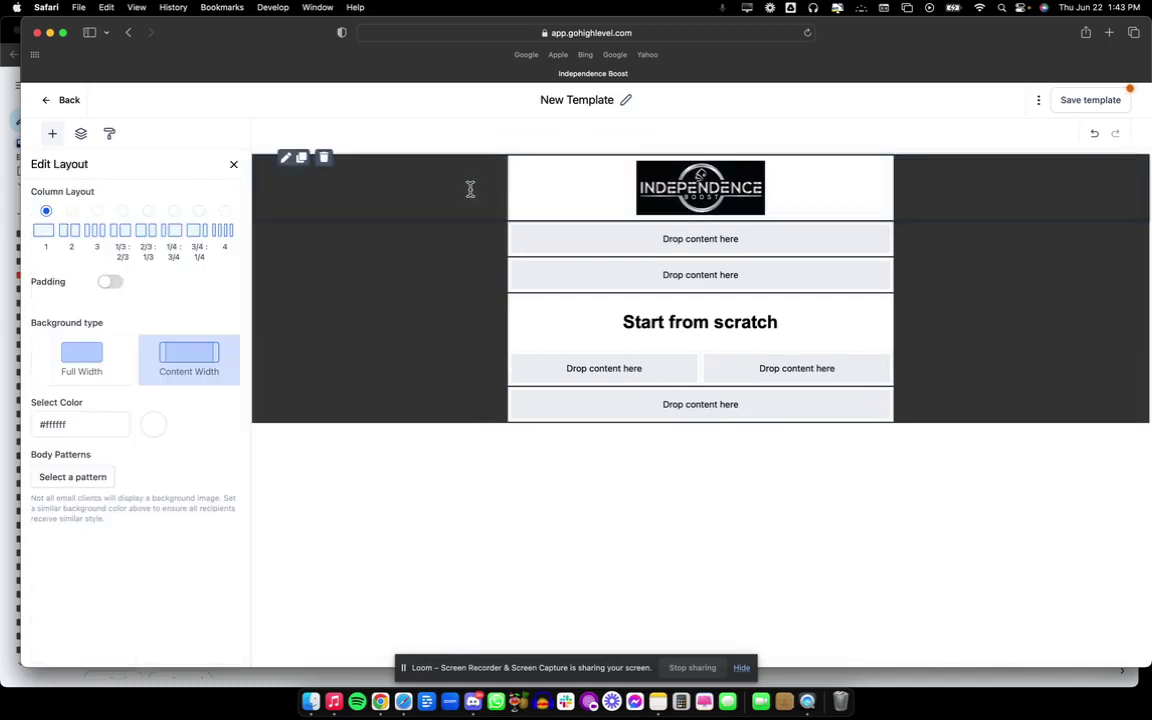
left_click(150, 423)
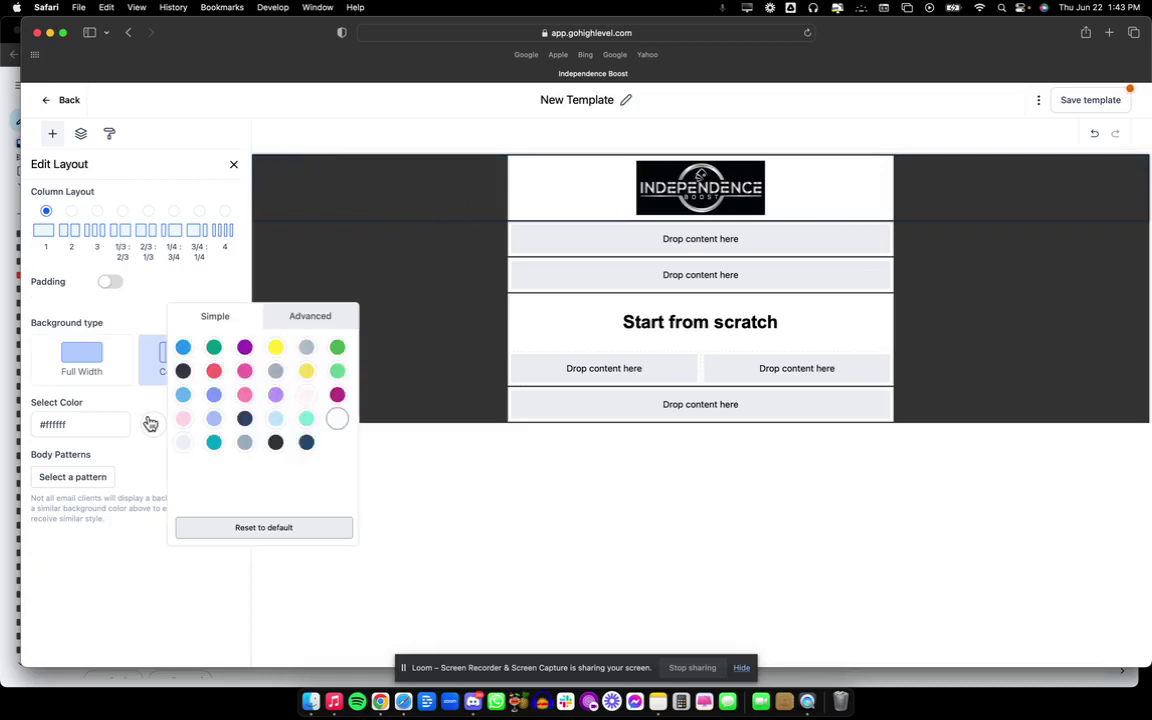
left_click(311, 319)
left_click_drag(203, 428, 178, 440)
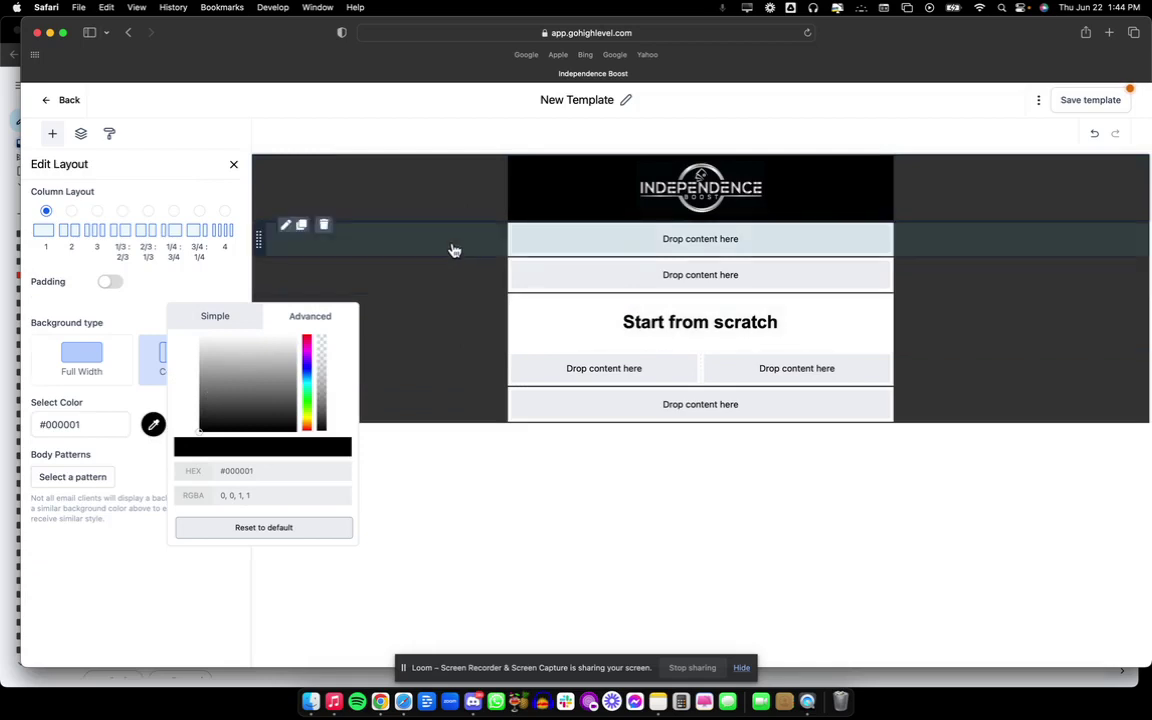
left_click(380, 701)
left_click_drag(436, 229, 651, 276)
key("super+c")
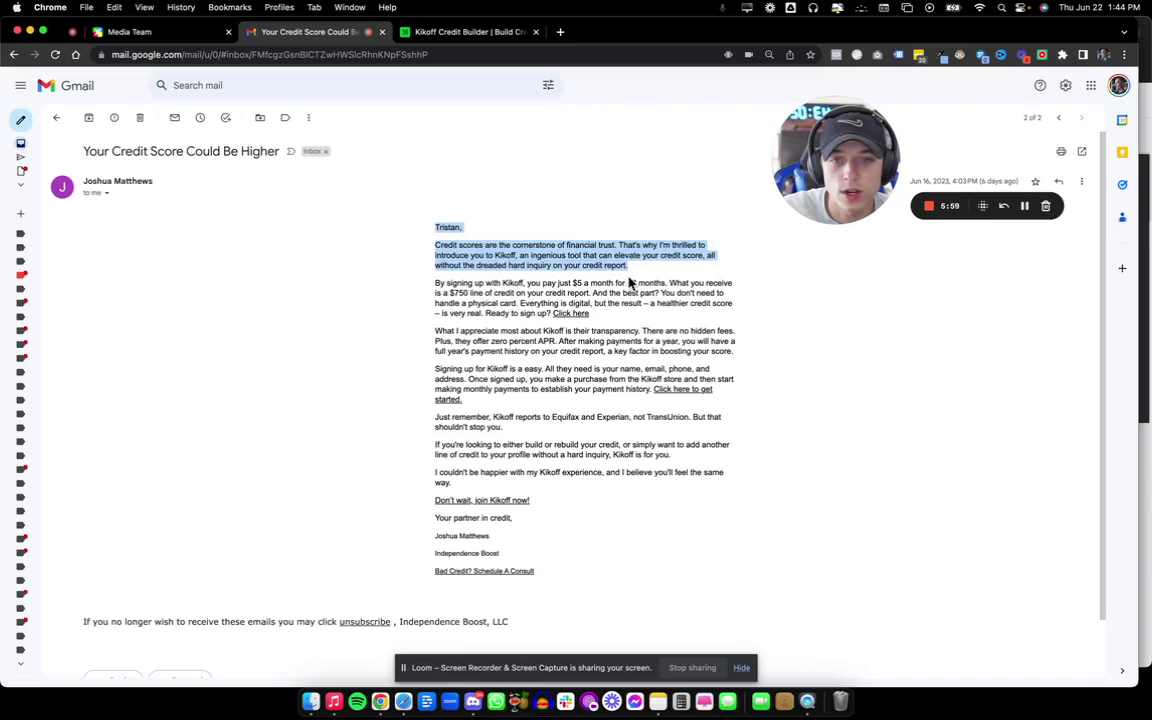
Add a text block under the logo and paste in the greeting and opening paragraph.
left_click(403, 702)
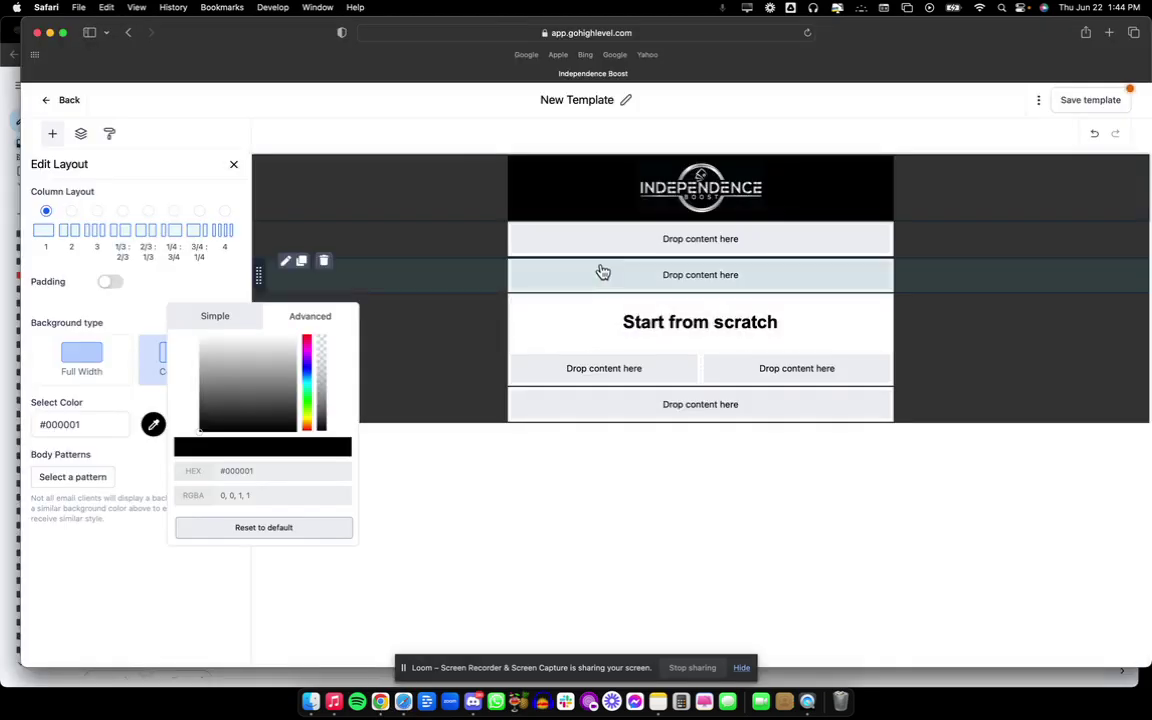
left_click(233, 164)
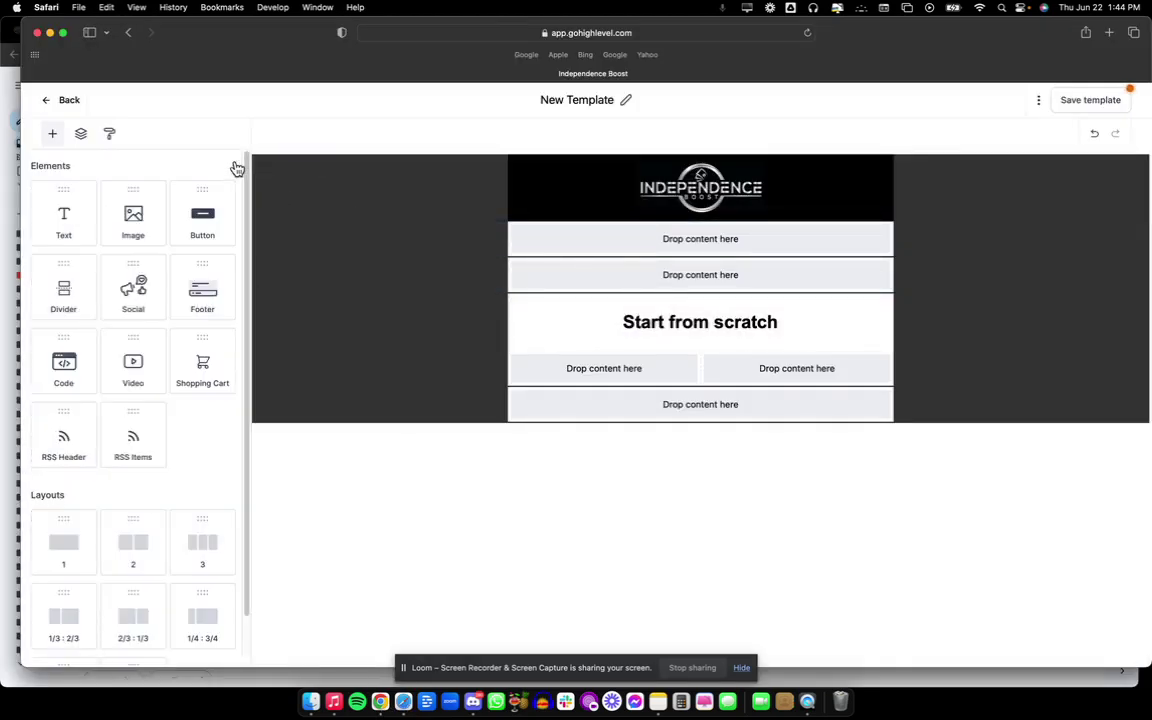
left_click(65, 215)
left_click_drag(51, 215, 625, 239)
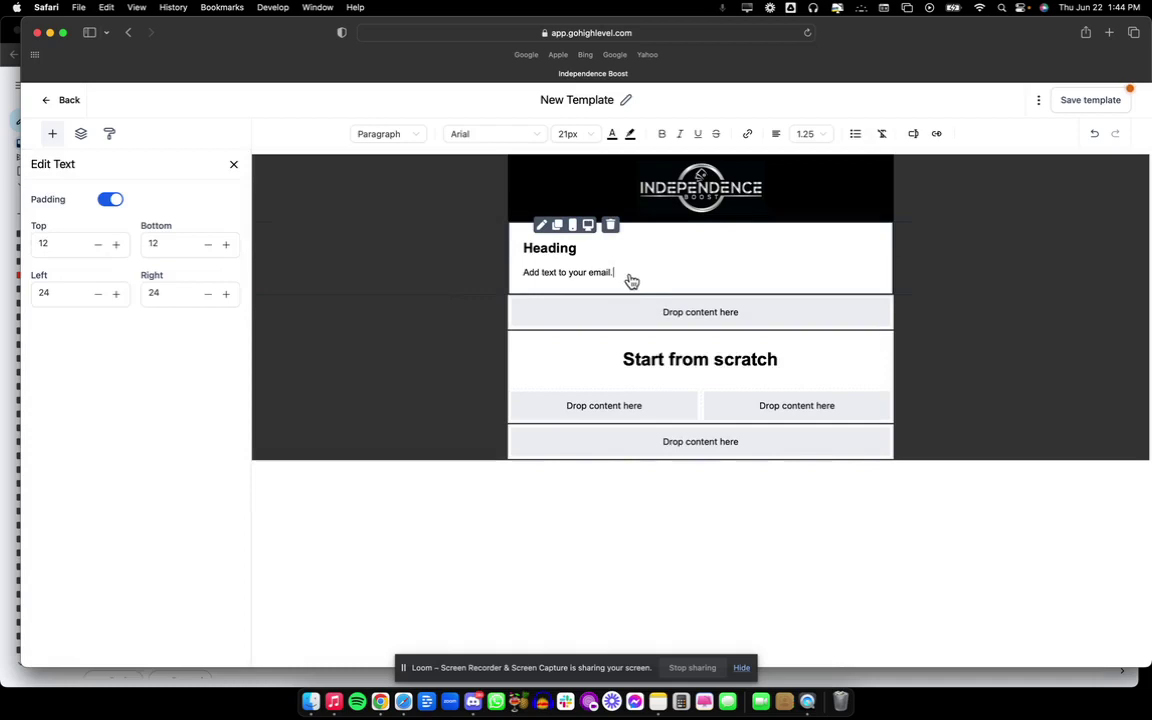
left_click_drag(607, 272, 522, 248)
key("super+v")
Shrink the greeting to 12px and make it regular paragraph text.
left_click(590, 134)
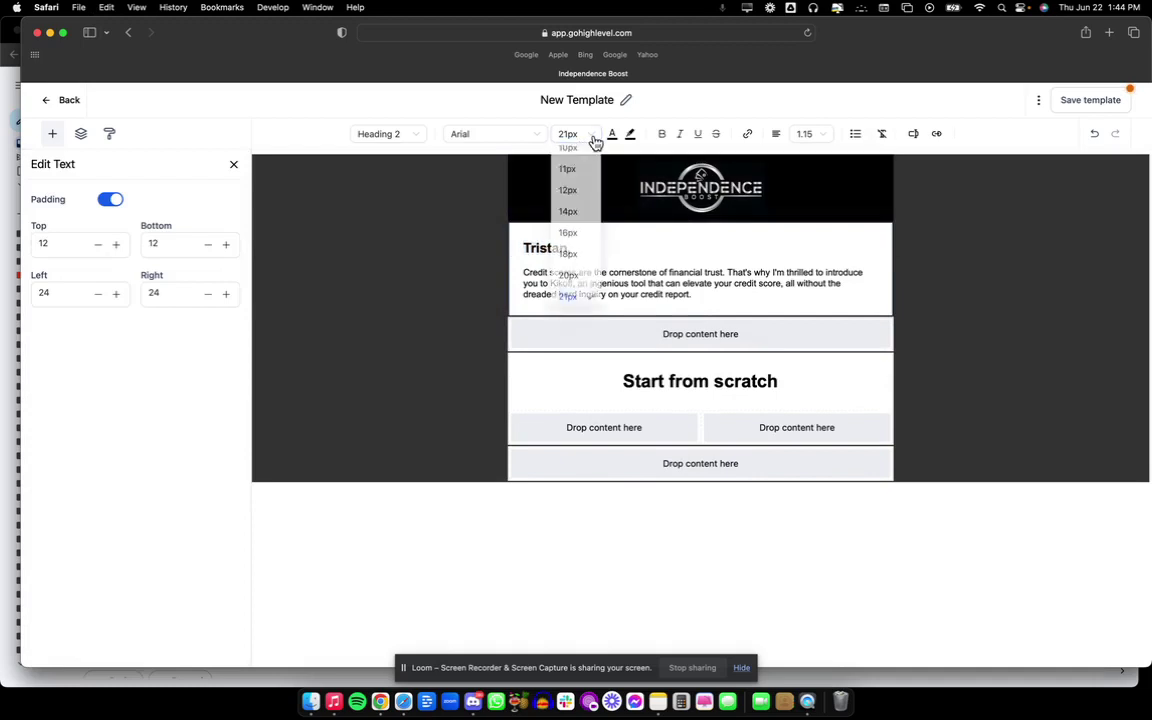
left_click(568, 190)
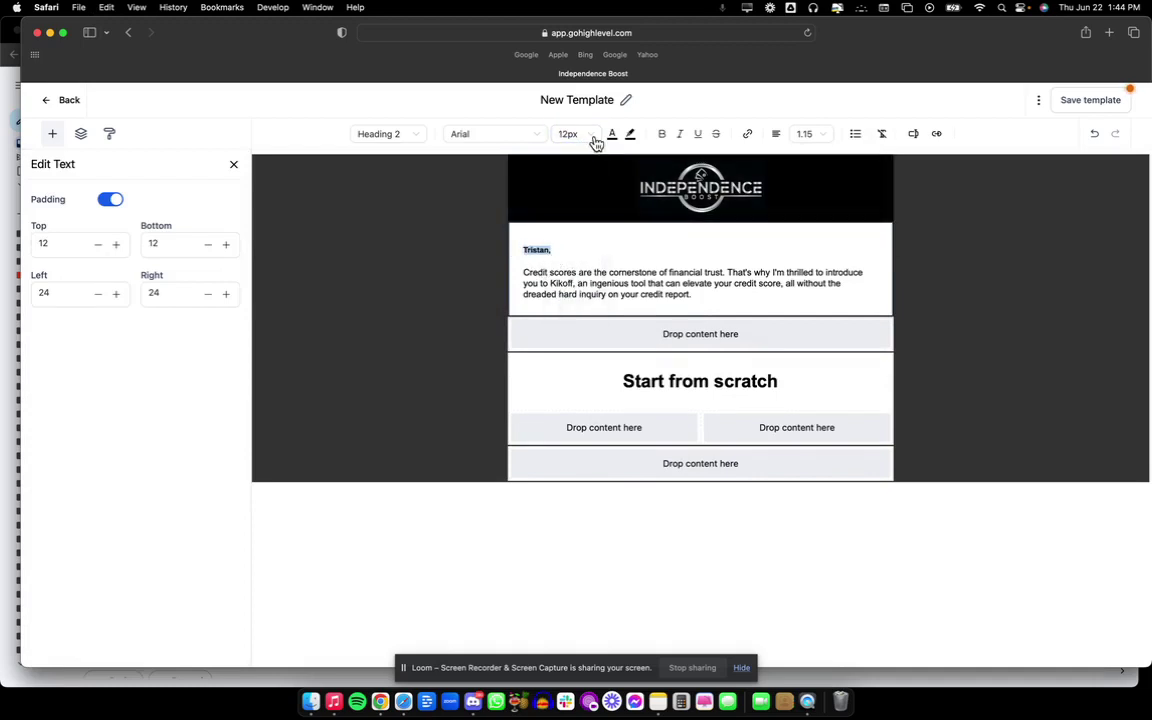
left_click(540, 257)
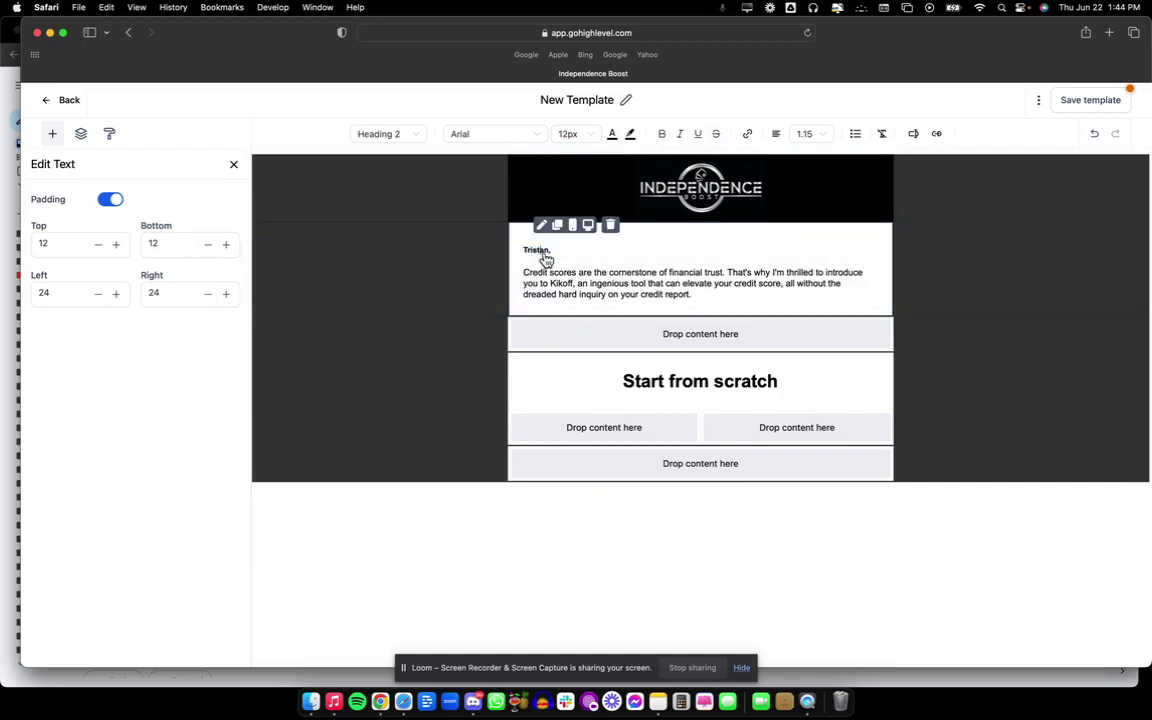
left_click(390, 136)
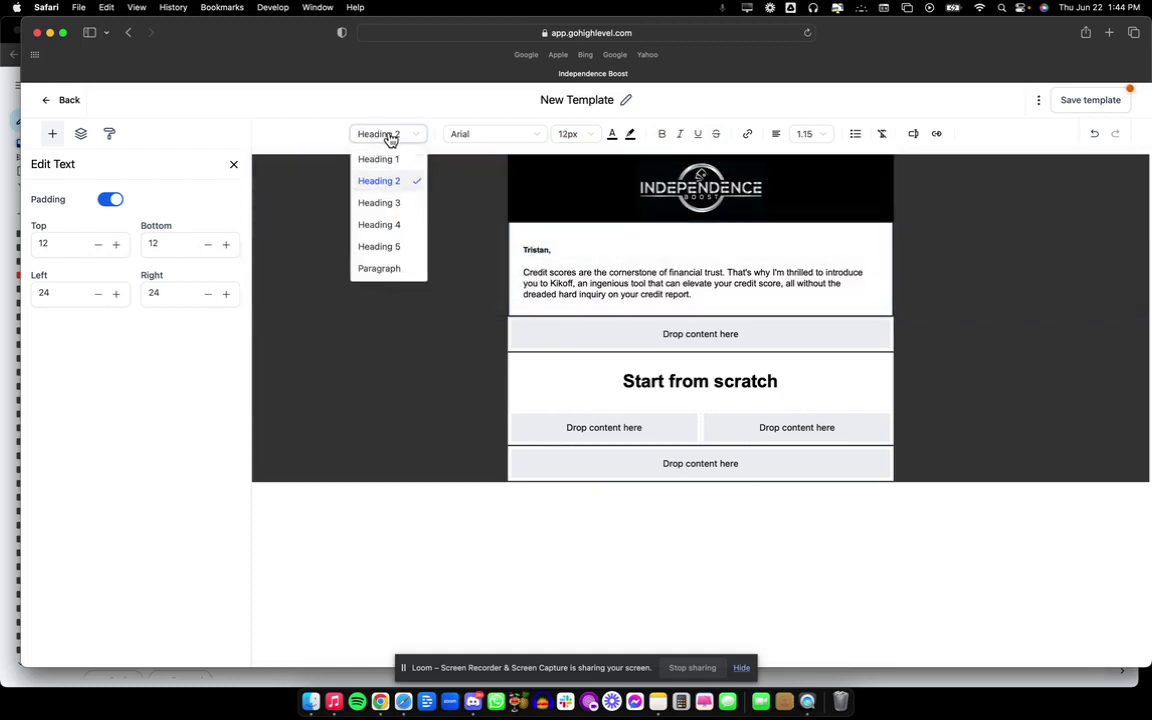
left_click(382, 270)
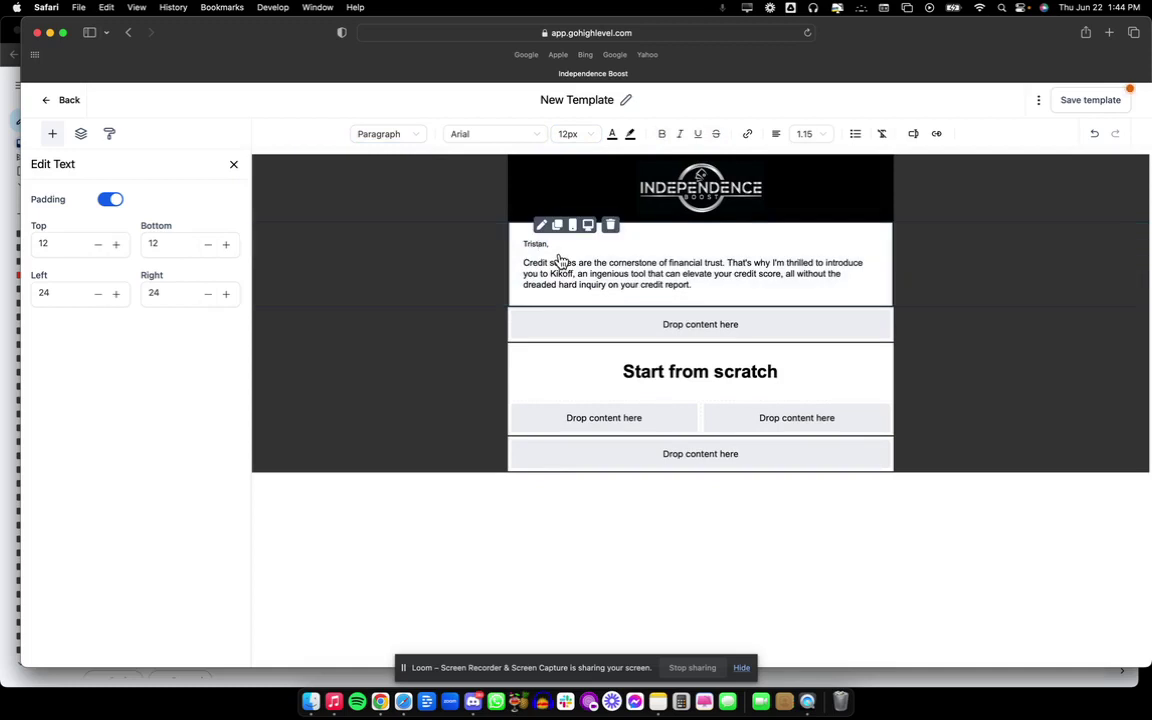
Set the whole opening text block to 14px and select the name in the greeting.
left_click_drag(694, 288, 524, 240)
left_click(588, 134)
left_click(574, 214)
left_click(703, 299)
left_click_drag(576, 243, 521, 244)
left_click(577, 243)
Apply 1.25 line spacing, then copy and open the Gmail email's Click here link address.
left_click(552, 273)
left_click(380, 704)
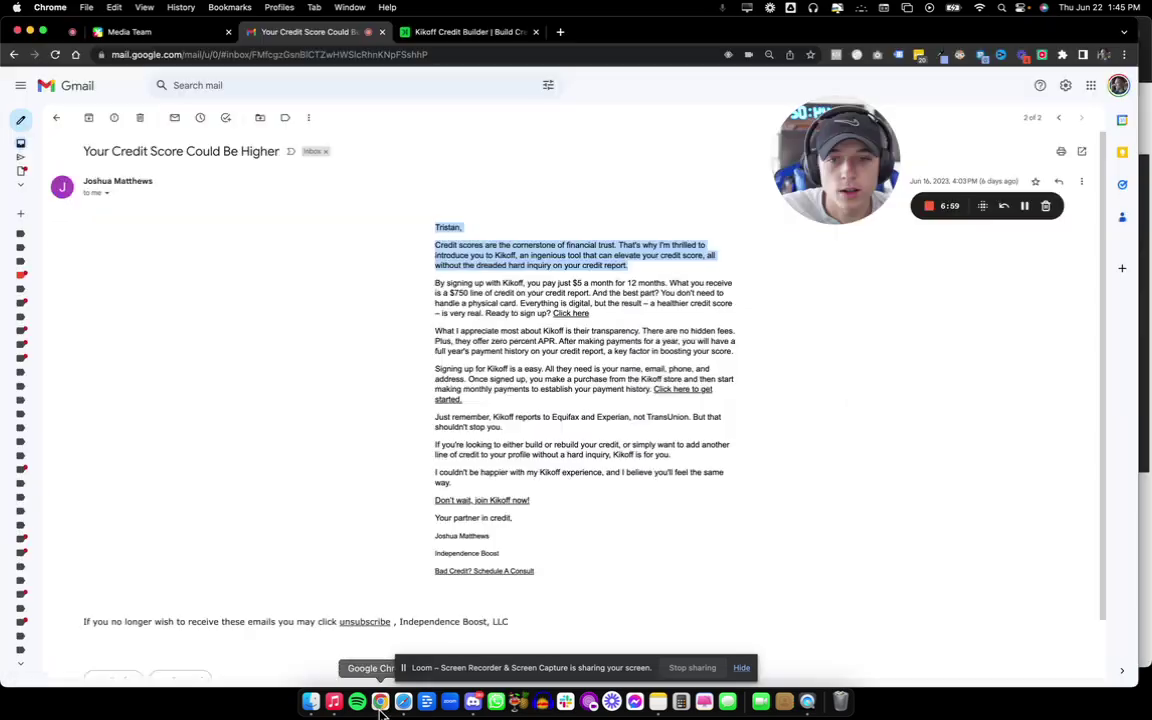
right_click(575, 316)
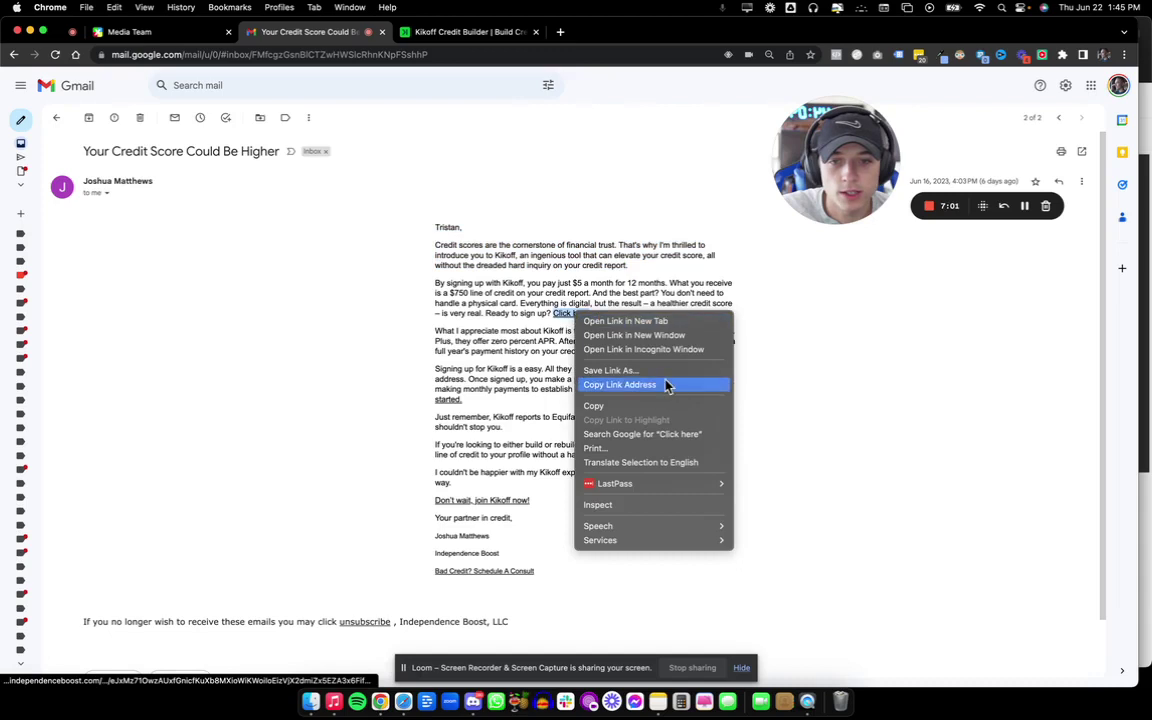
left_click(668, 387)
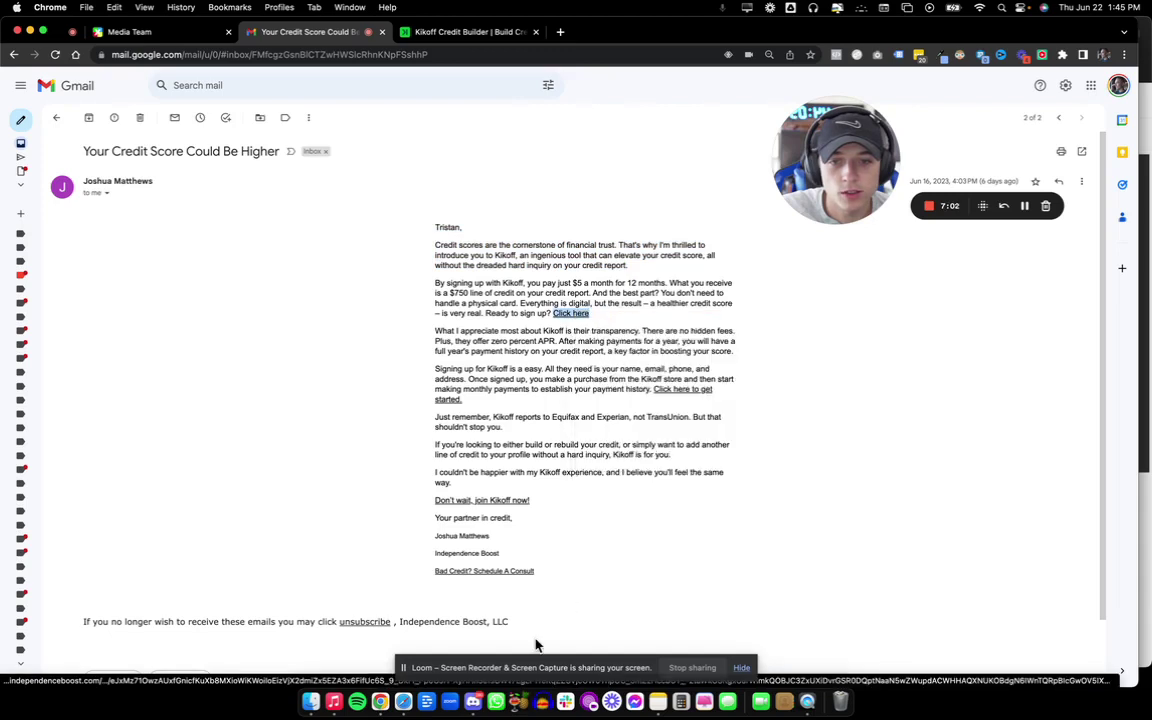
left_click(566, 318)
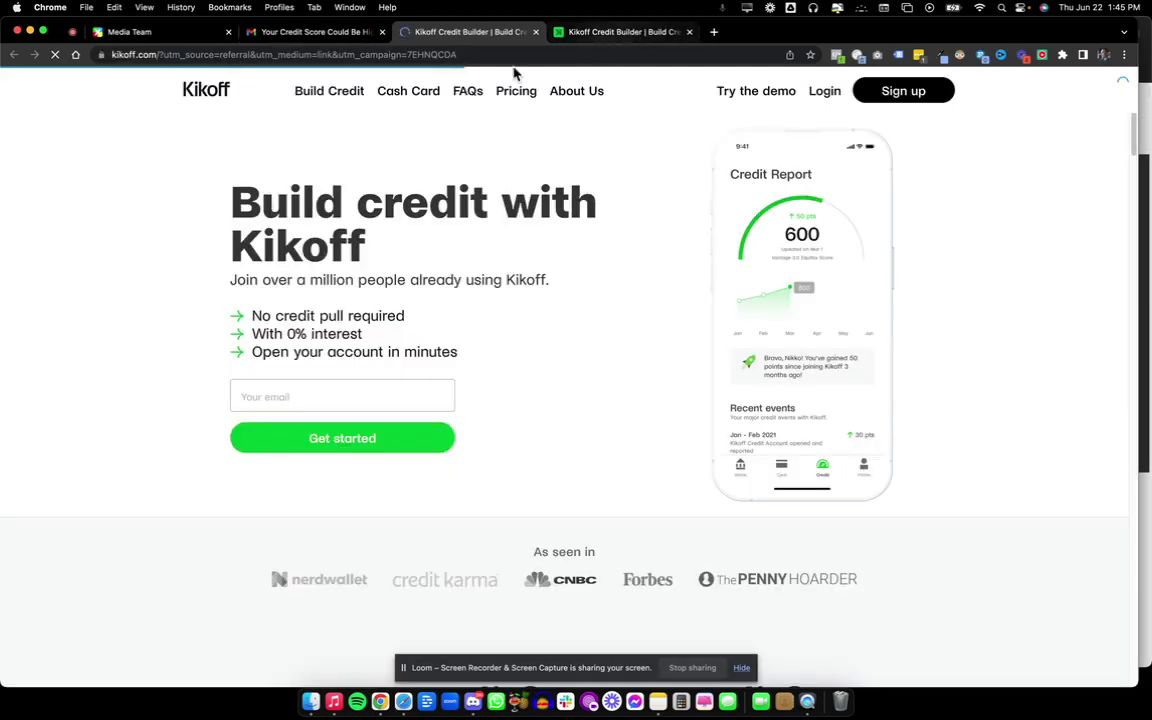
left_click(338, 36)
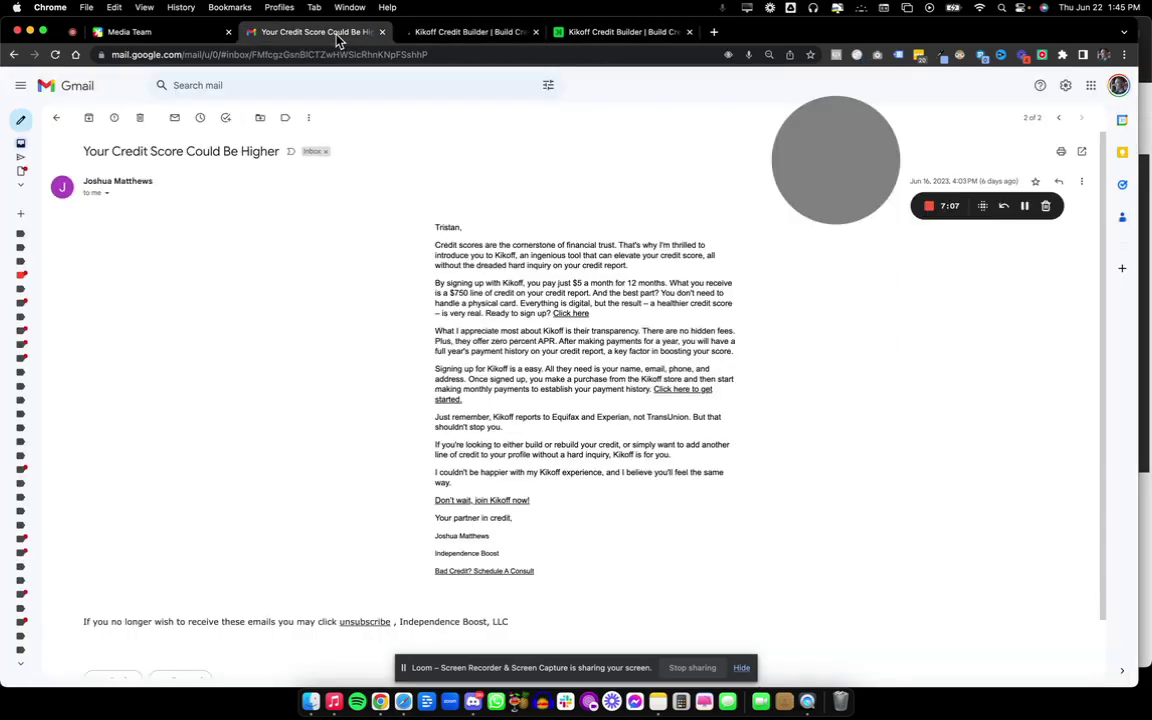
Link the word Kikoff to the kikoff.com page address copied from the browser's address bar.
left_click(403, 702)
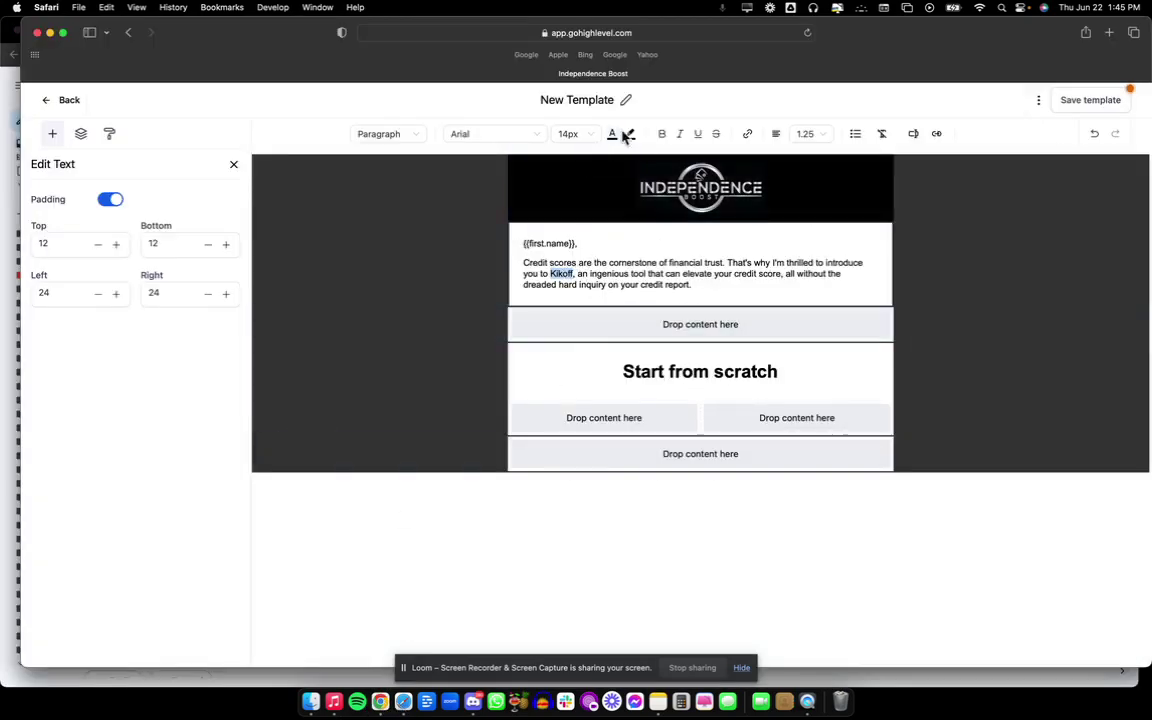
left_click(745, 136)
left_click(550, 284)
key("super+v")
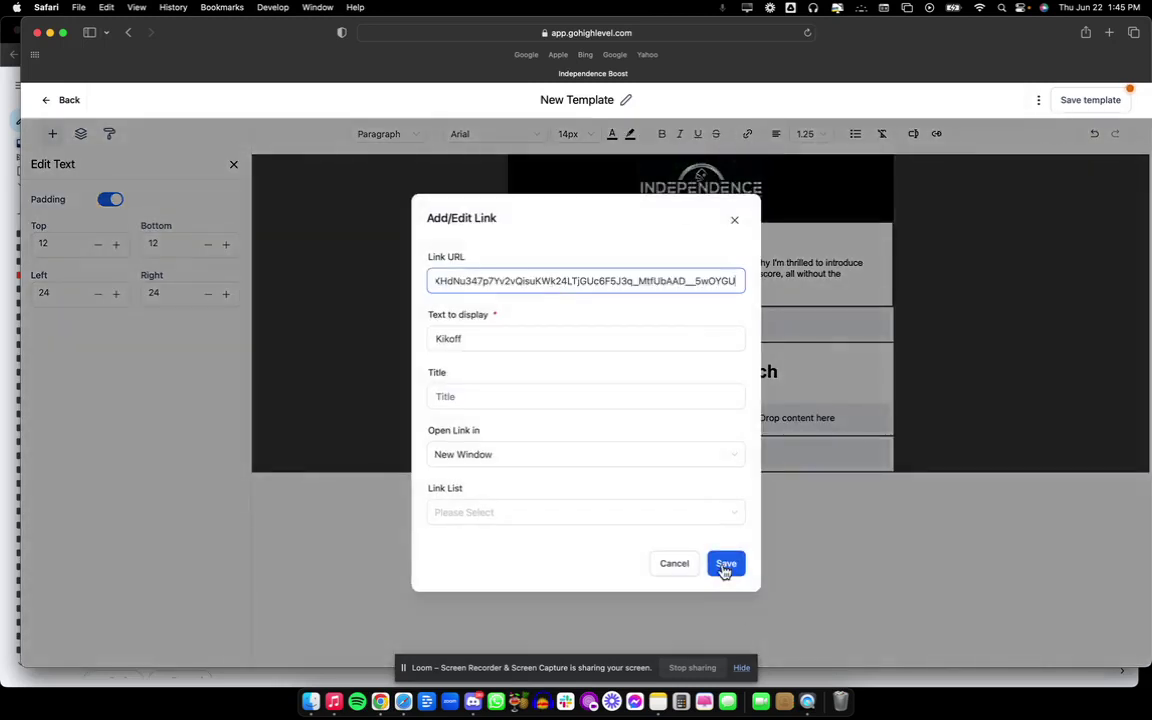
left_click_drag(566, 280, 291, 256)
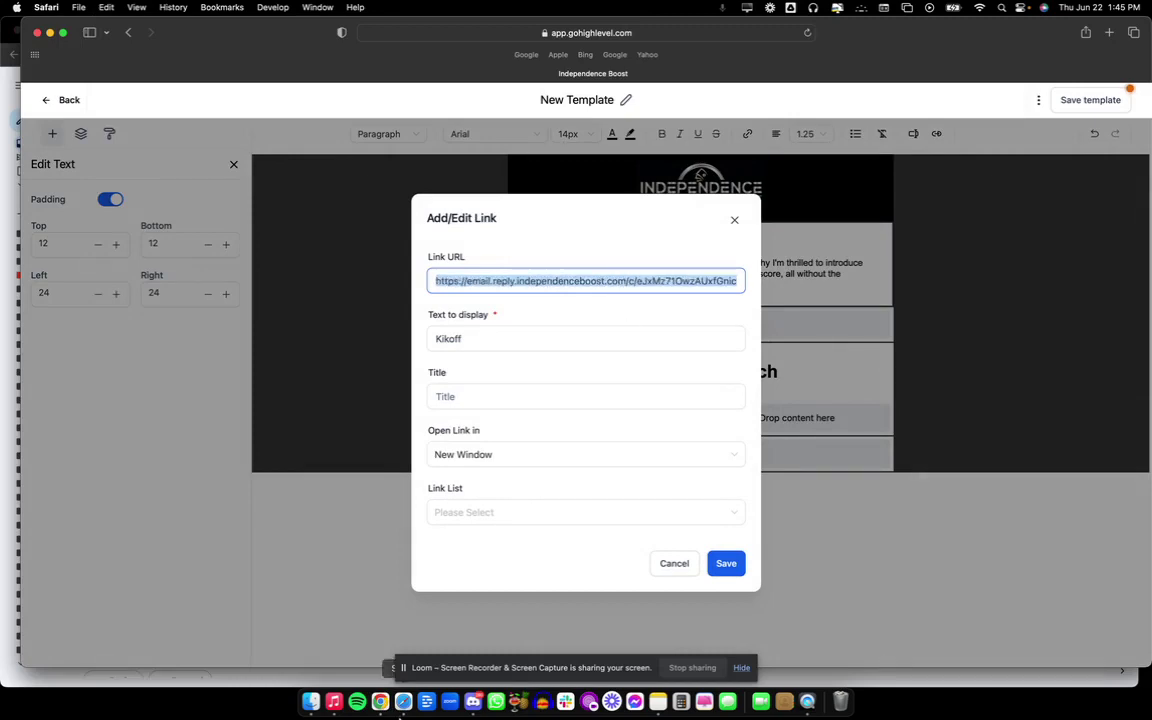
key("super+Tab")
left_click(503, 35)
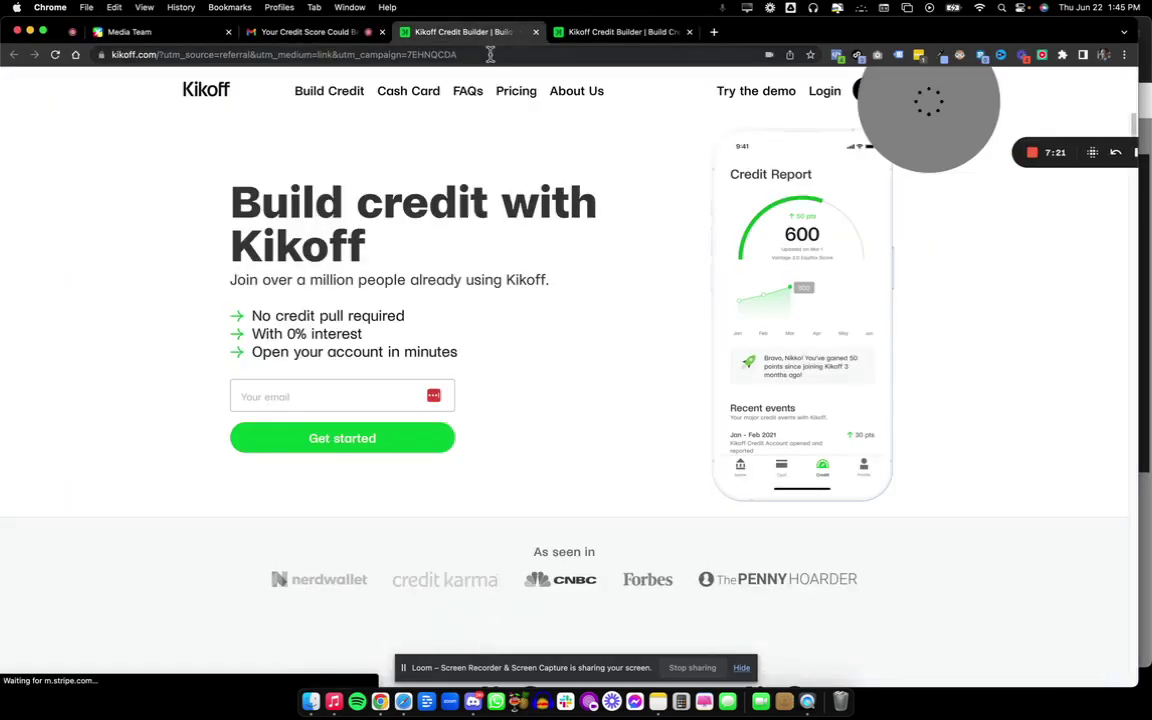
left_click(490, 55)
key("super+c")
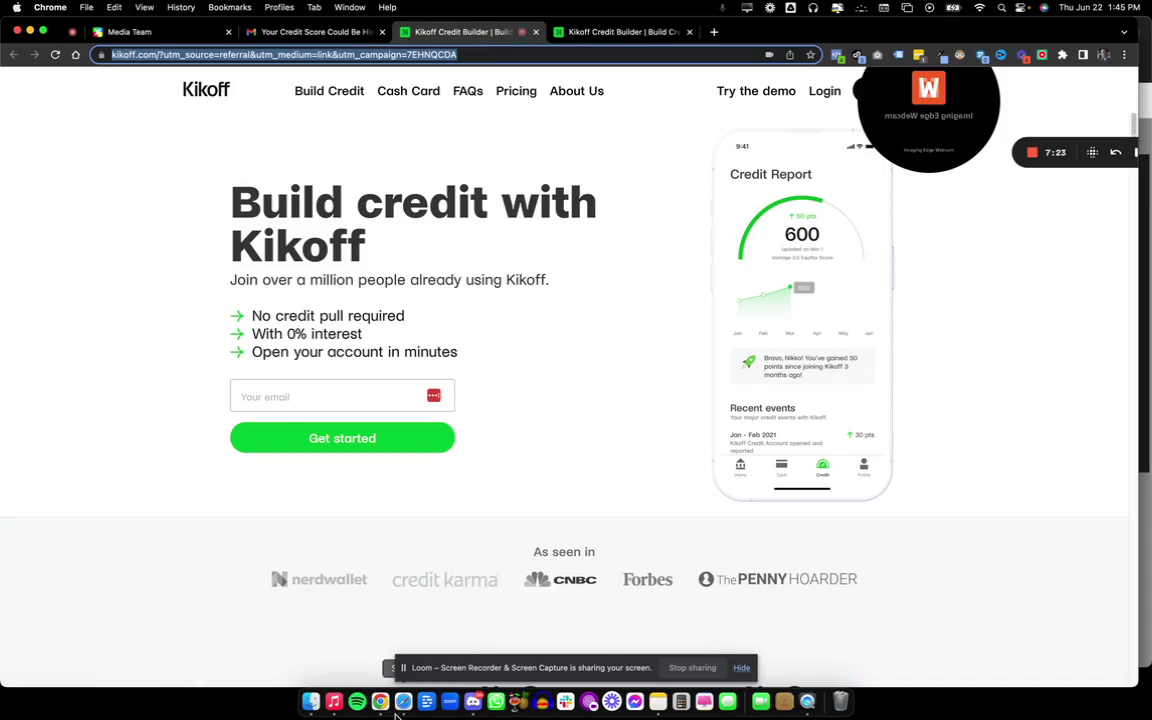
left_click(403, 702)
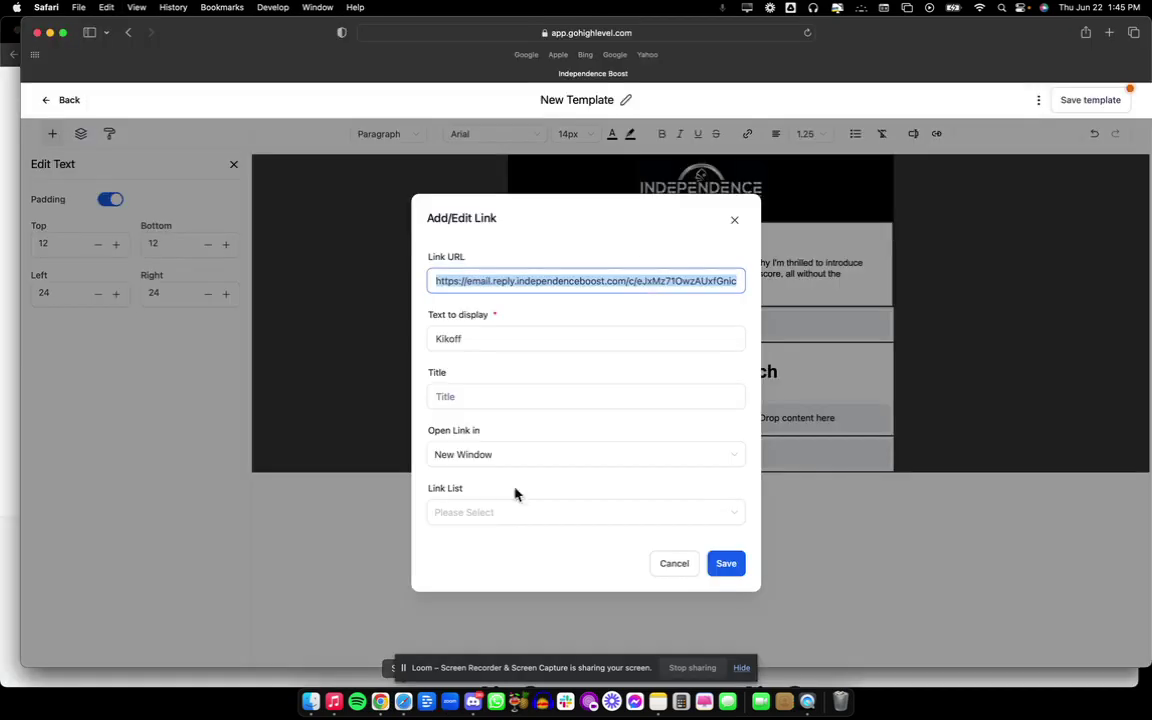
key("super+v")
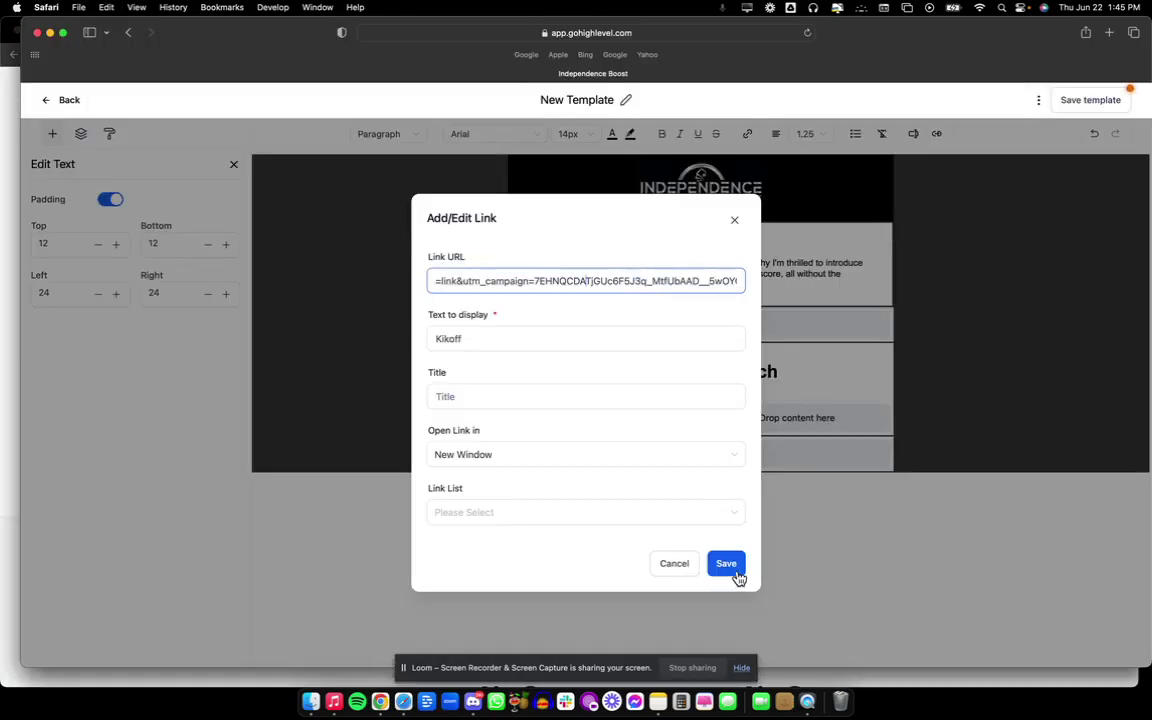
left_click(727, 564)
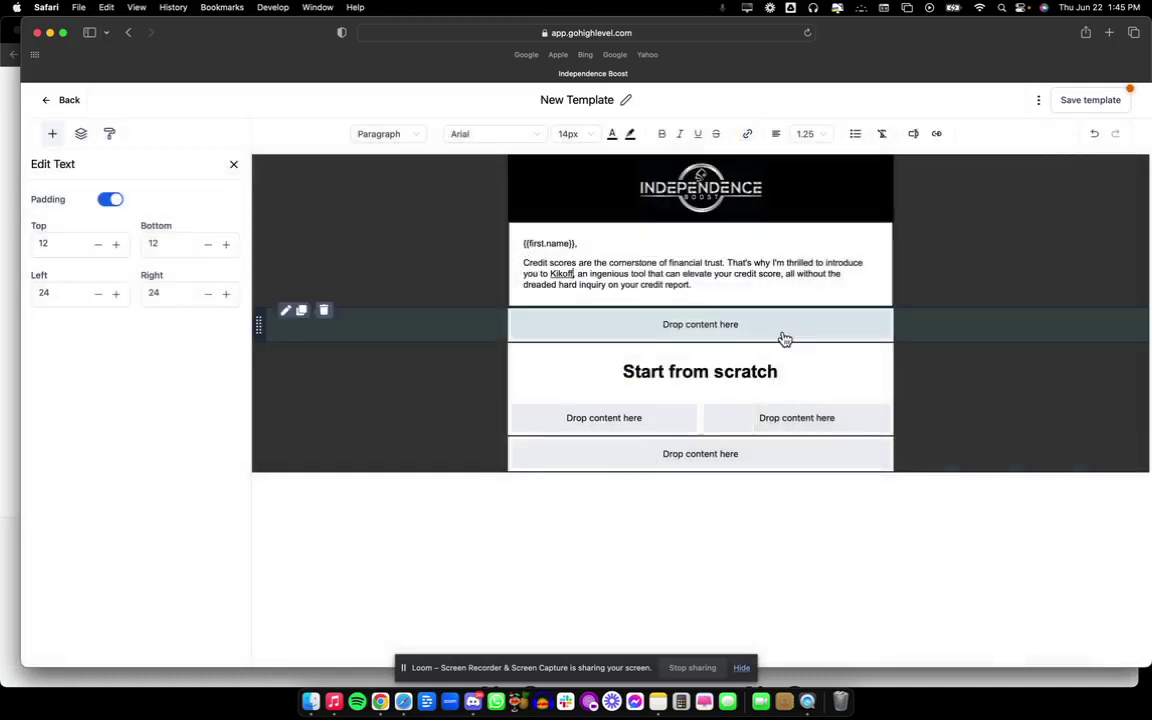
Open the Kikoff link's text colour picker and shift it toward a green shade.
left_click(573, 277)
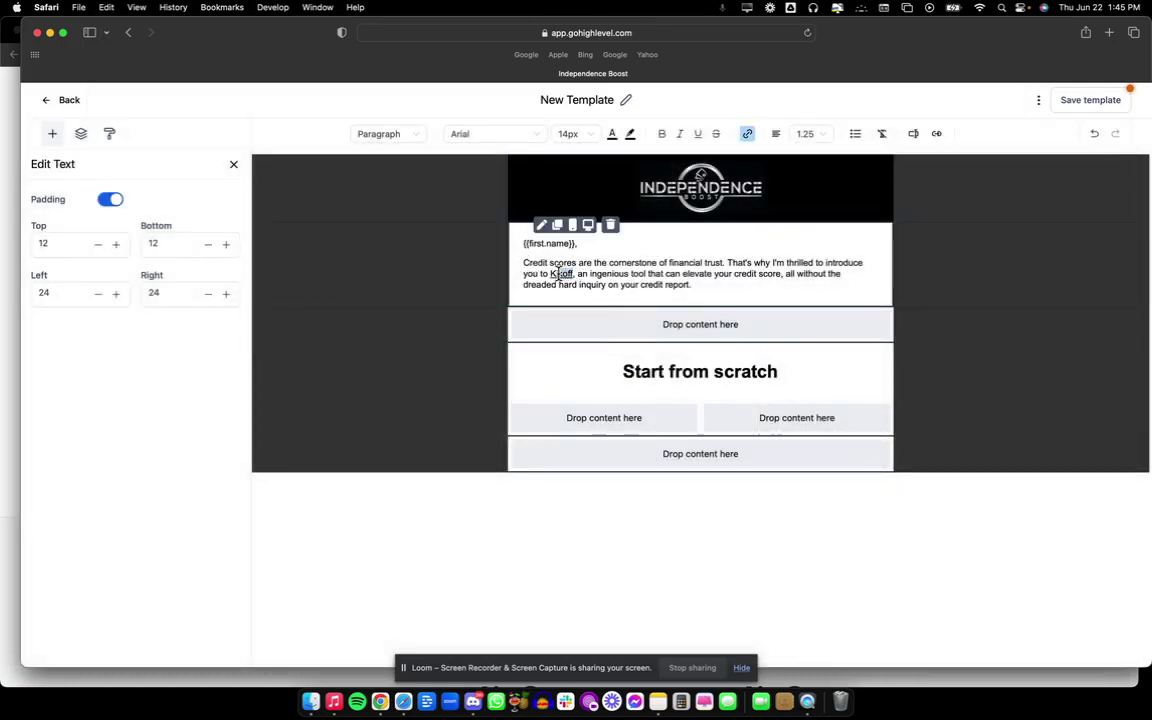
left_click(613, 135)
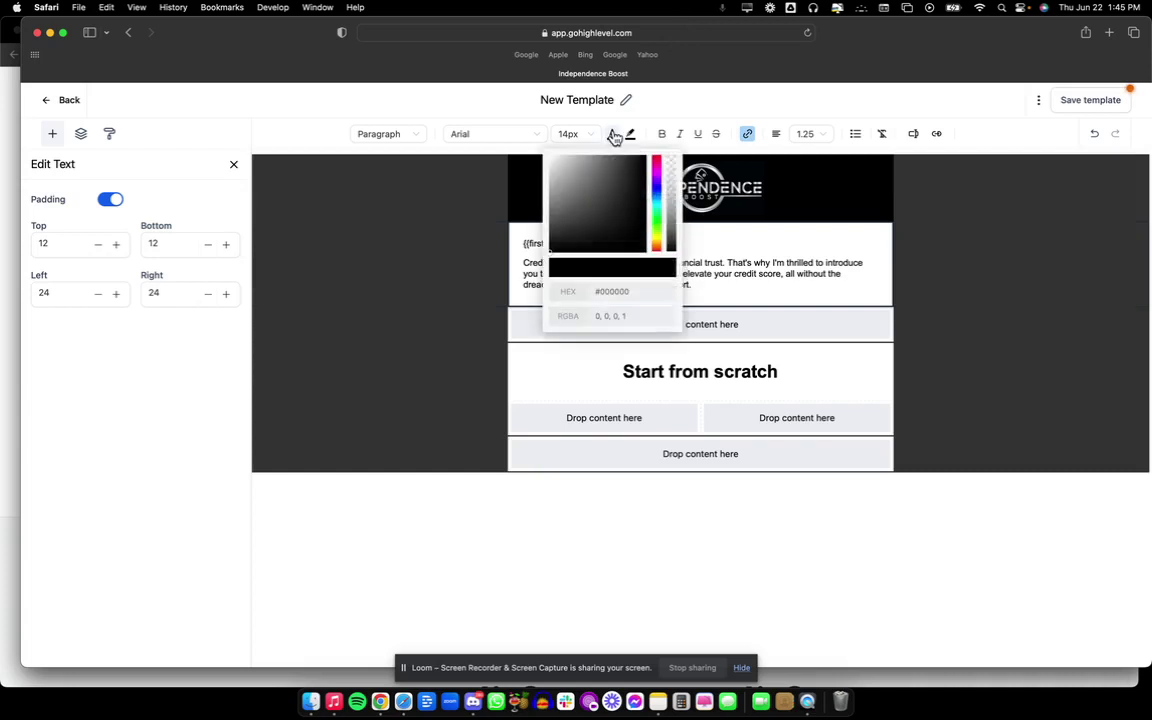
left_click_drag(658, 205, 660, 224)
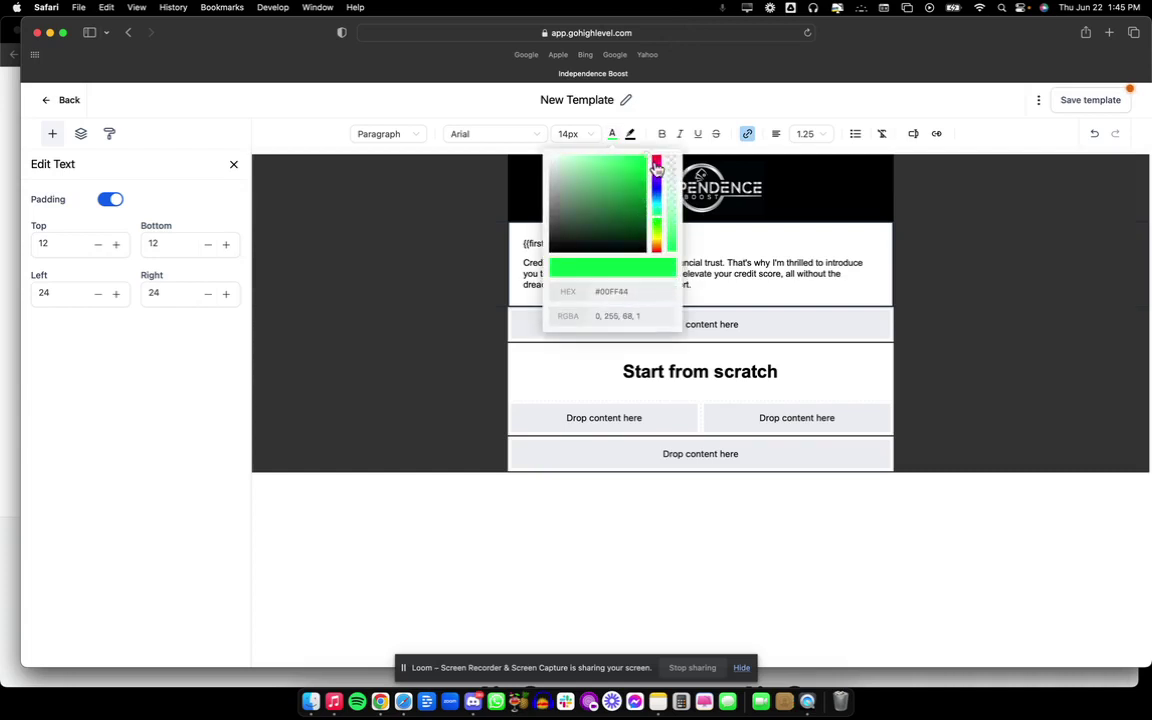
left_click_drag(648, 158, 652, 200)
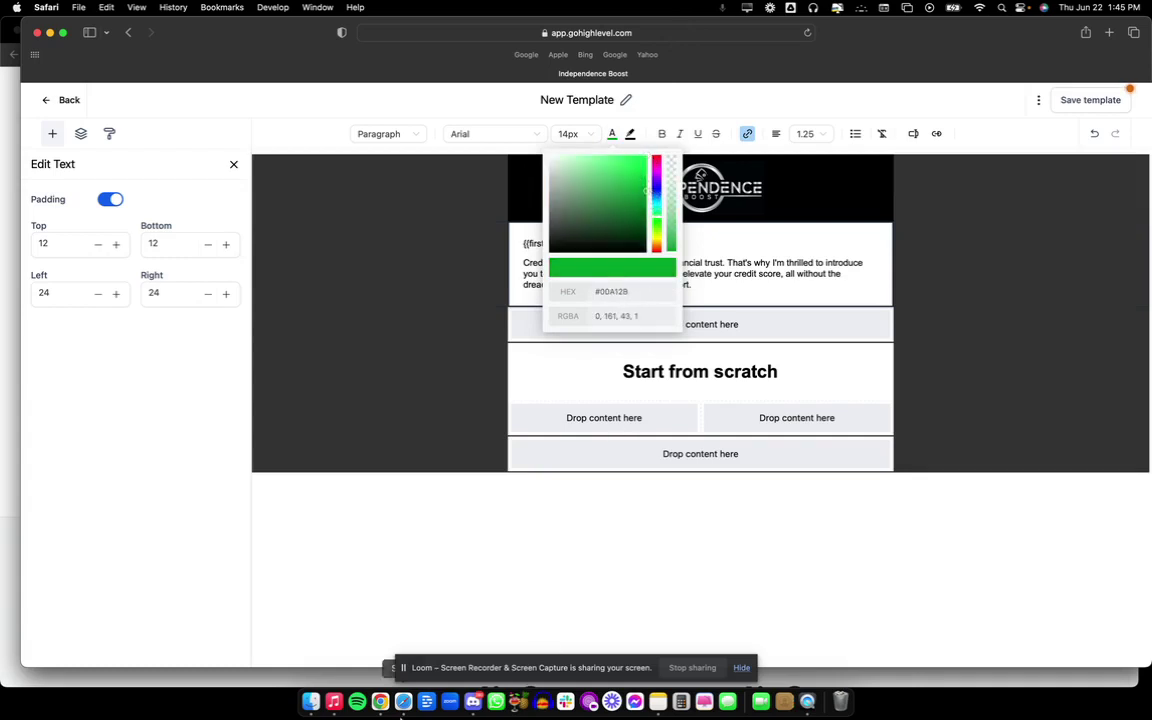
Sample the Get started button's green on Kikoff's site and copy hex #00c433.
left_click(380, 701)
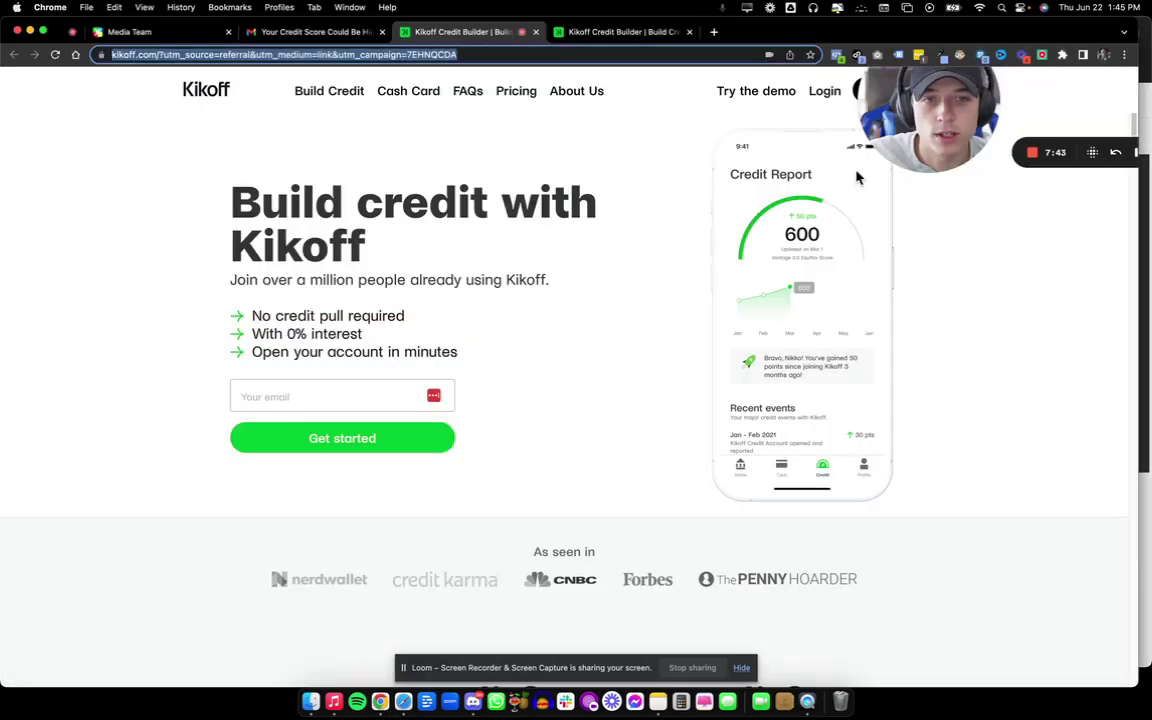
left_click(944, 56)
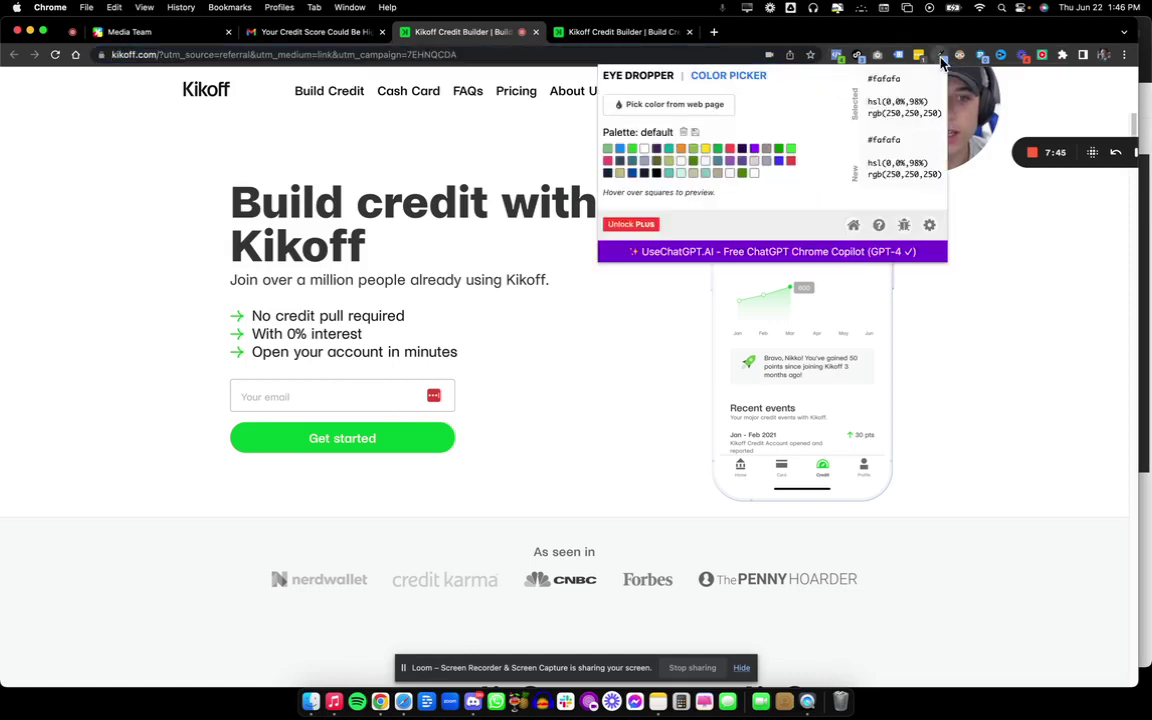
left_click(626, 100)
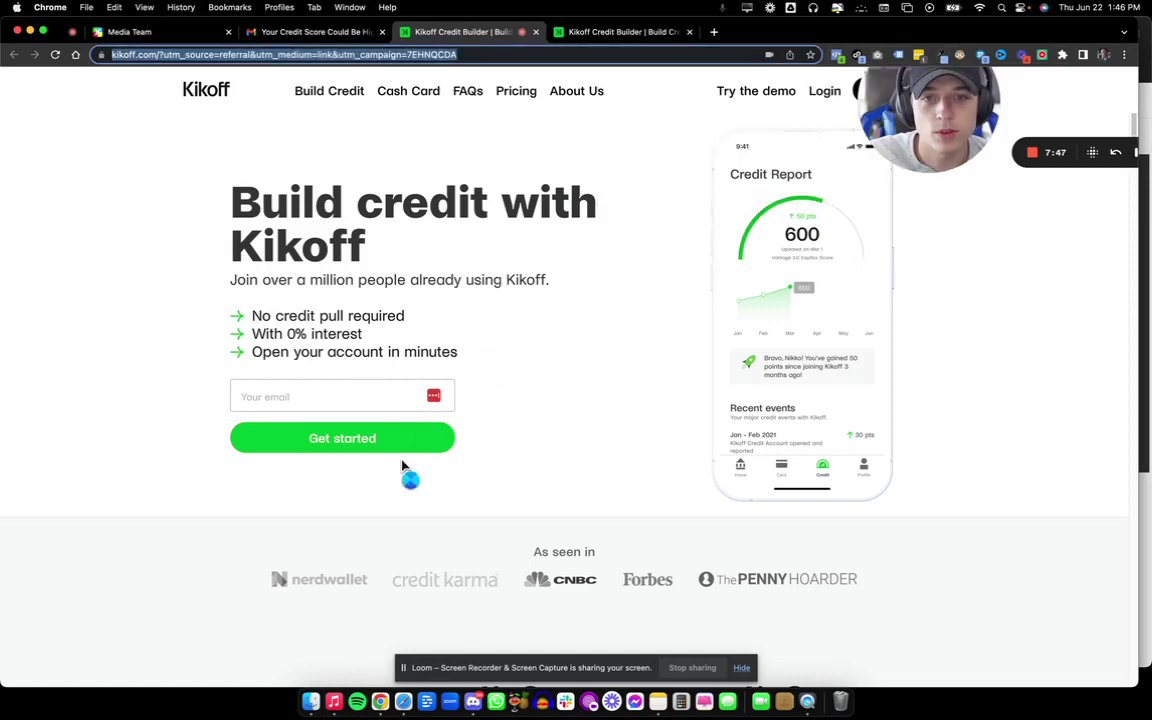
left_click(404, 450)
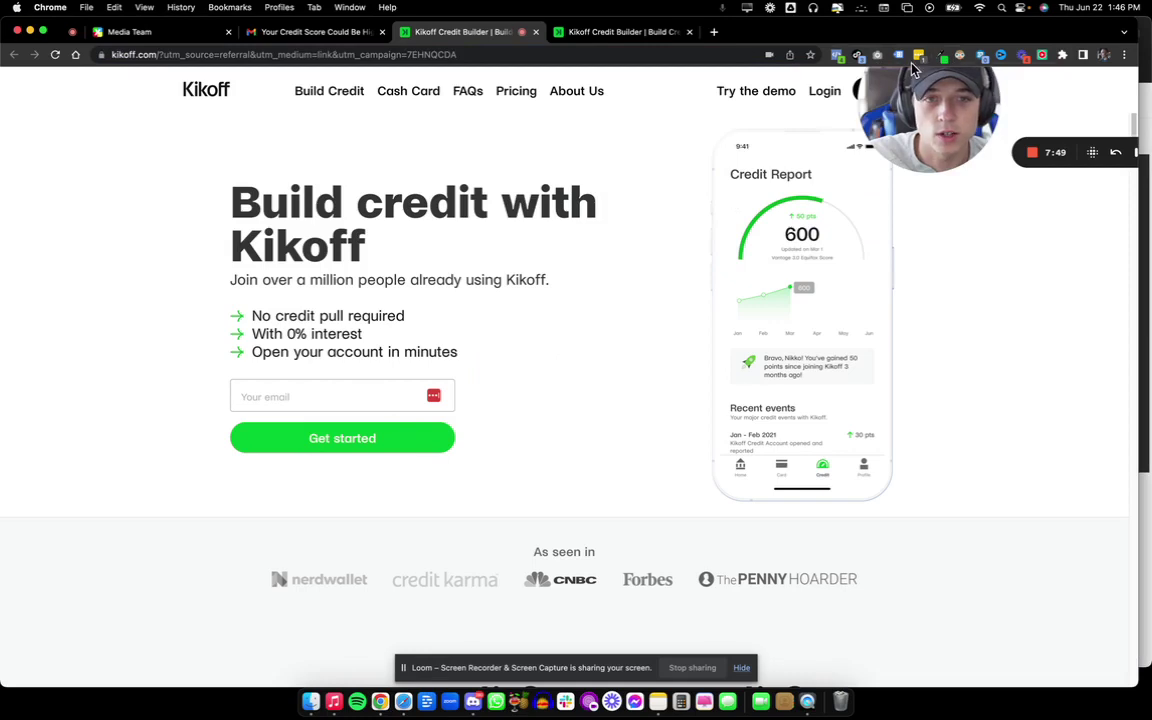
left_click(940, 55)
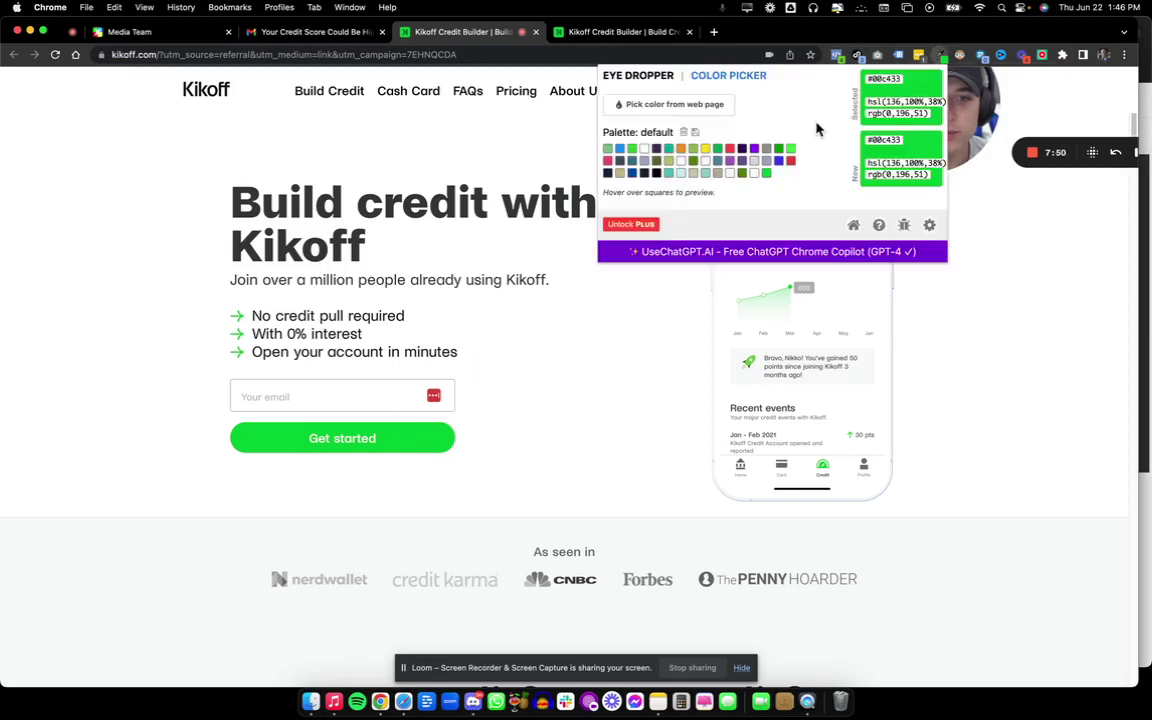
left_click(893, 82)
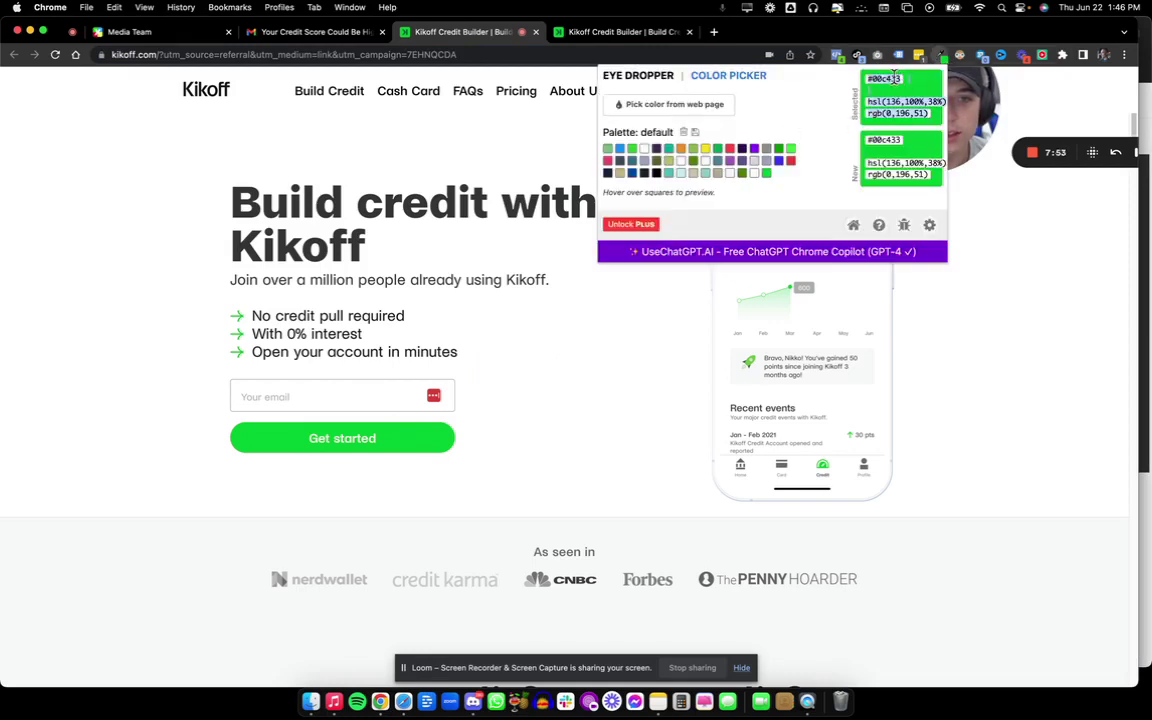
left_click_drag(867, 78, 894, 77)
left_click(902, 82)
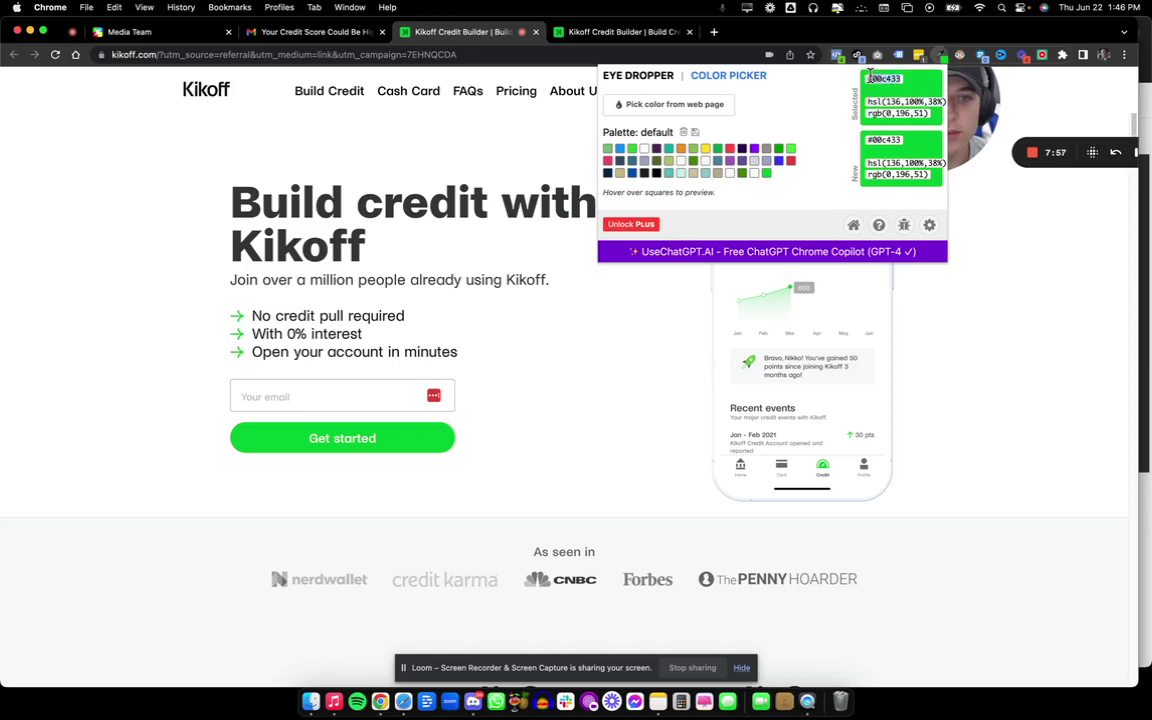
key("super+c")
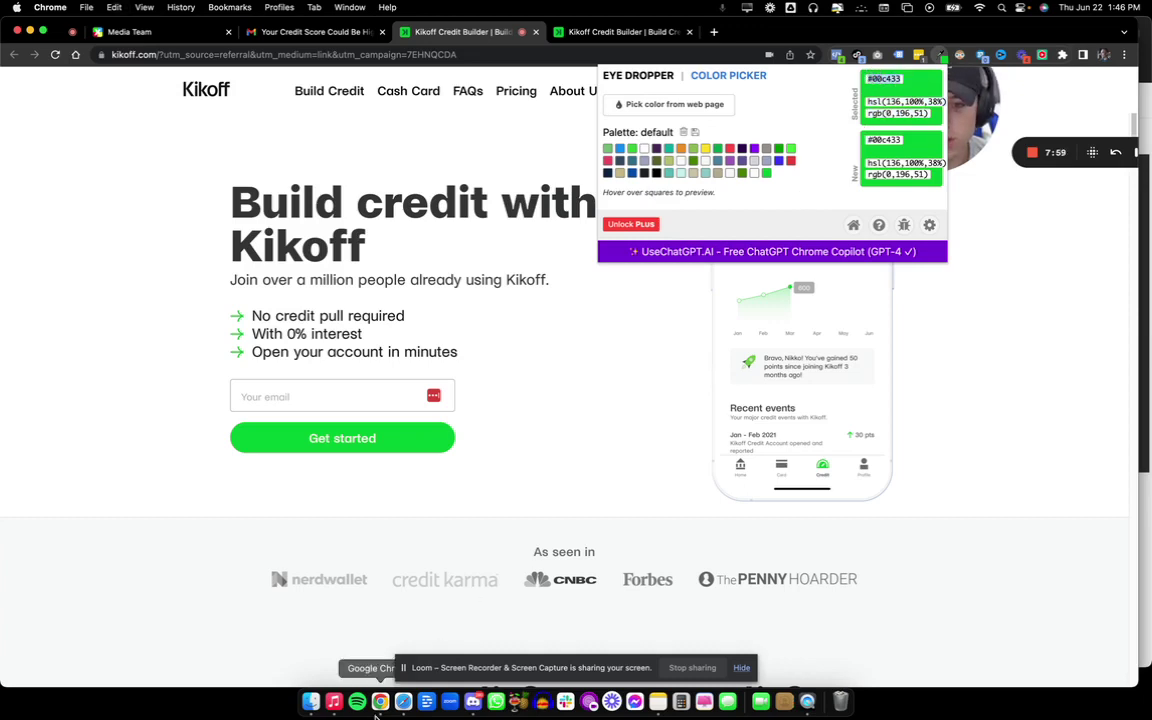
Paste #00c433 into the HEX field and apply it to the Kikoff link.
left_click(403, 702)
left_click(627, 292)
key("super+v")
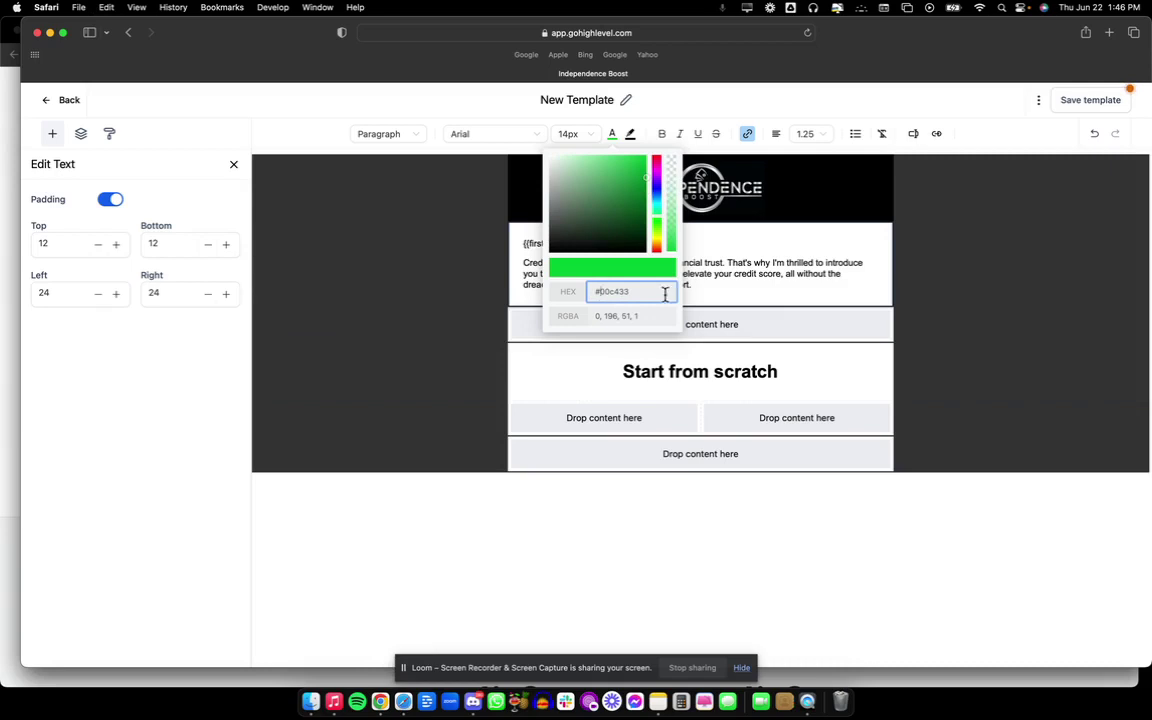
left_click(738, 303)
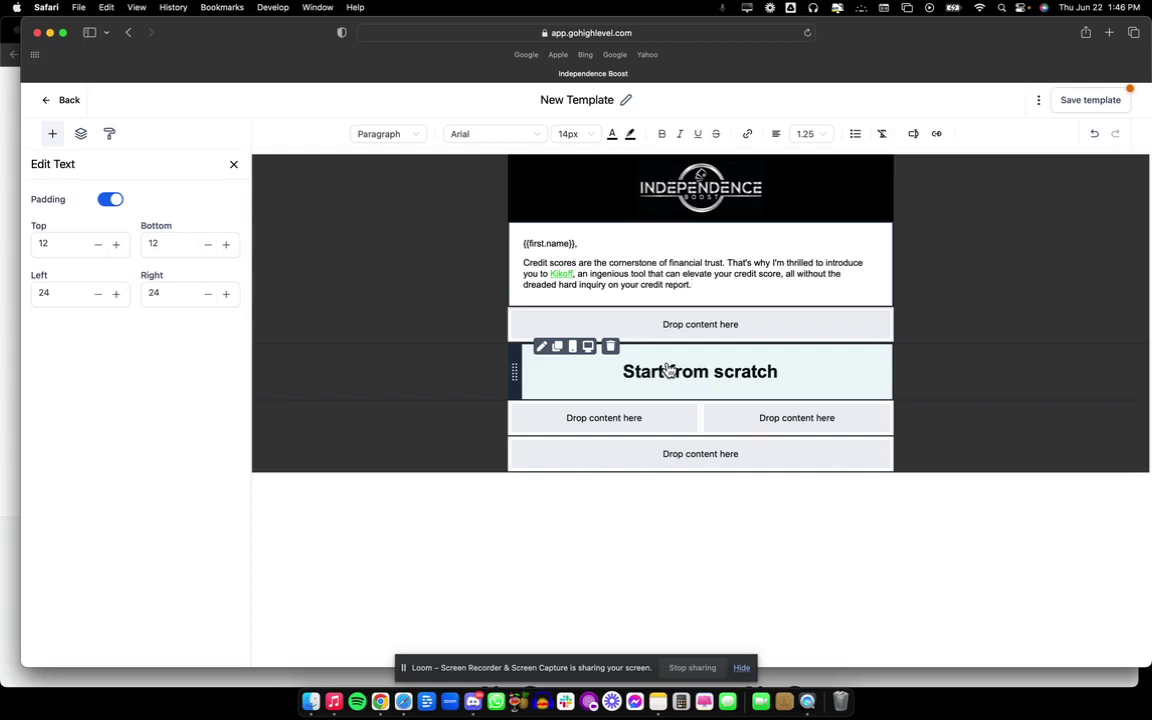
Place an image element in the empty row below the opening paragraph.
left_click(591, 333)
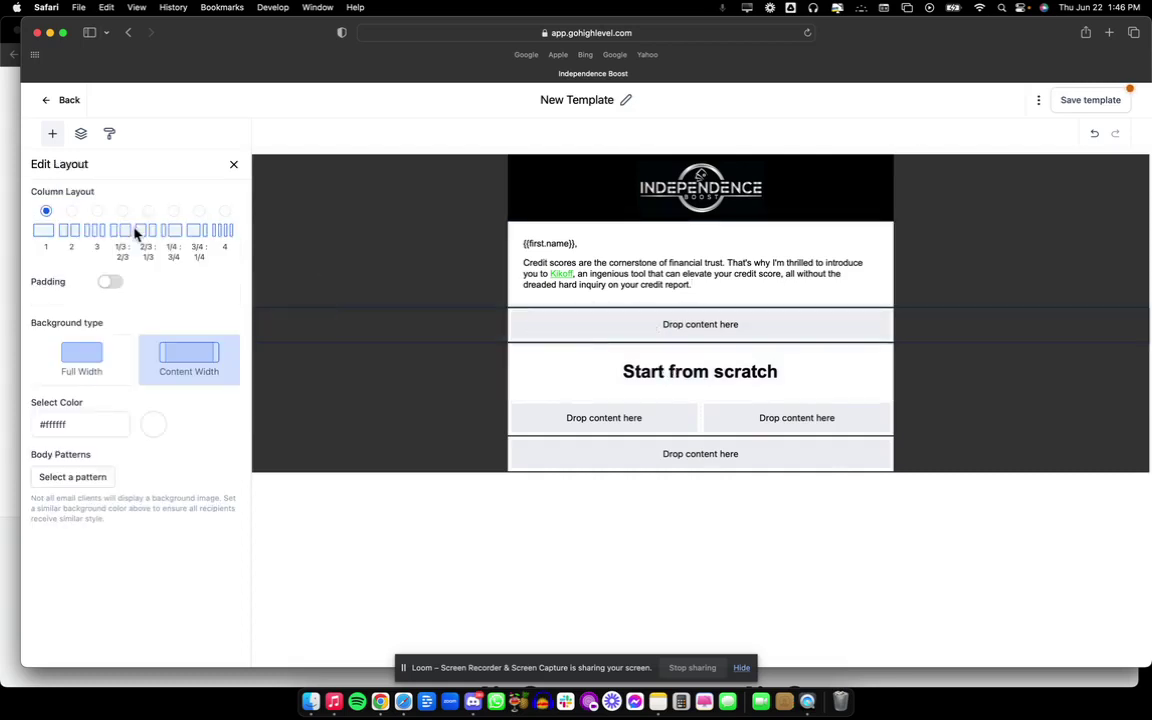
left_click(235, 165)
left_click_drag(134, 229, 598, 320)
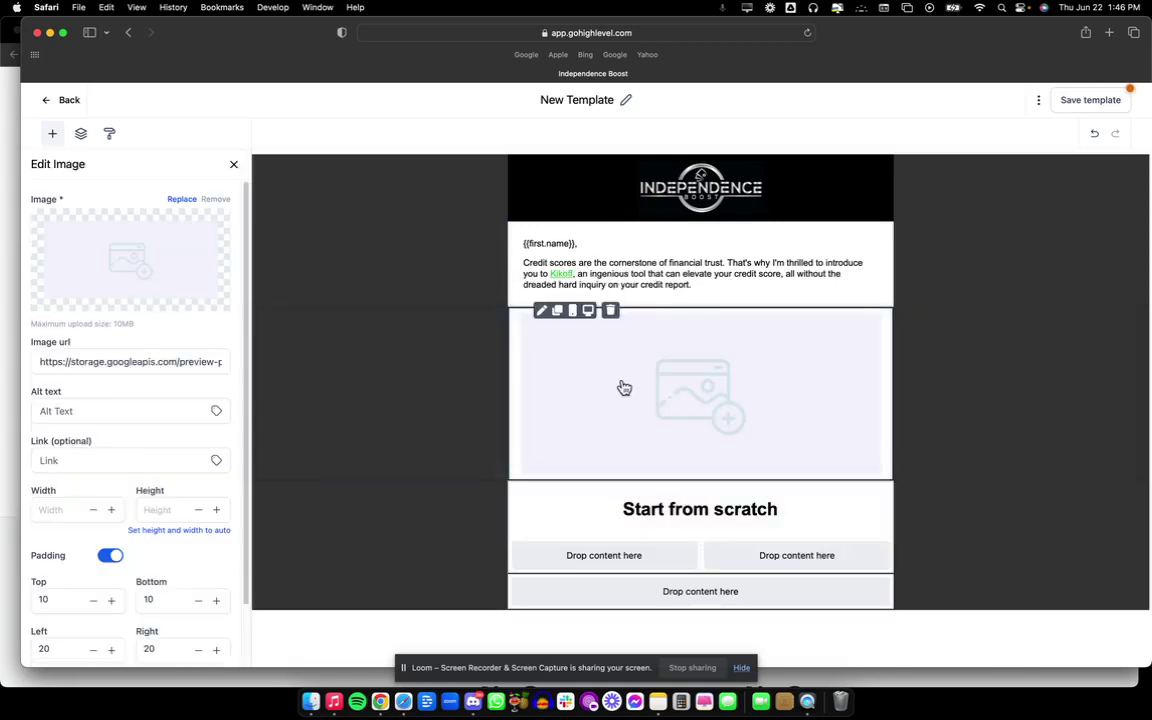
Screenshot the Kikoff page hero, then select the empty image block in GoHighLevel.
left_click(381, 702)
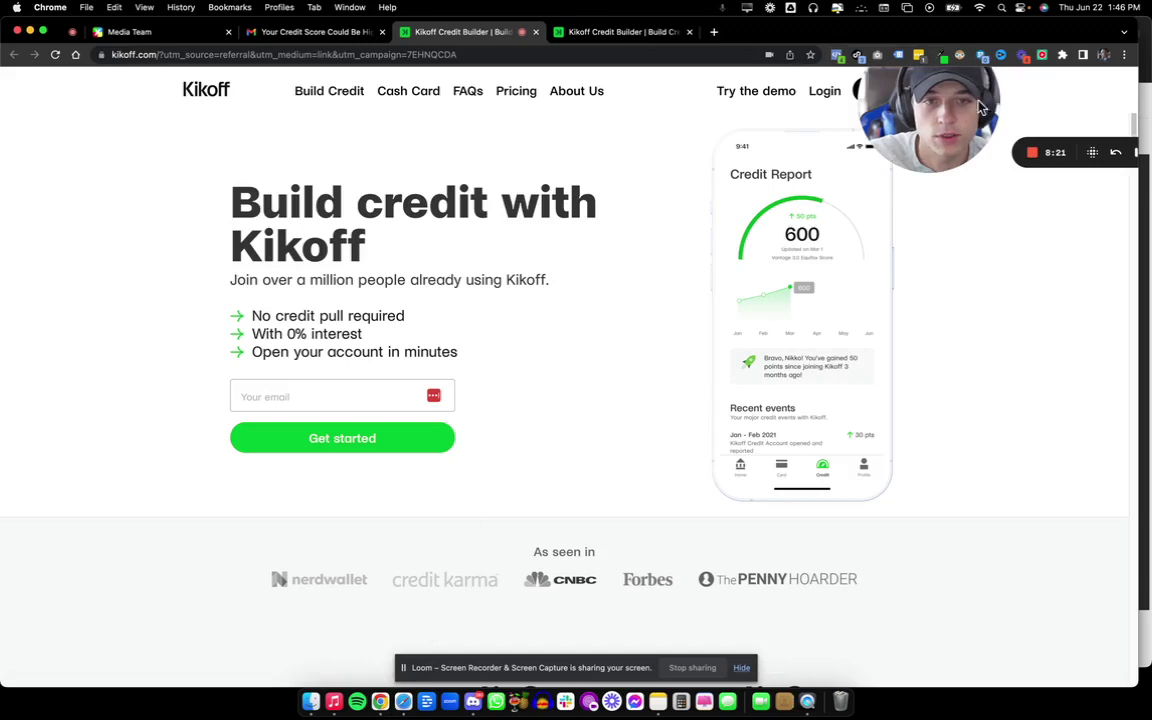
left_click_drag(946, 140, 950, 648)
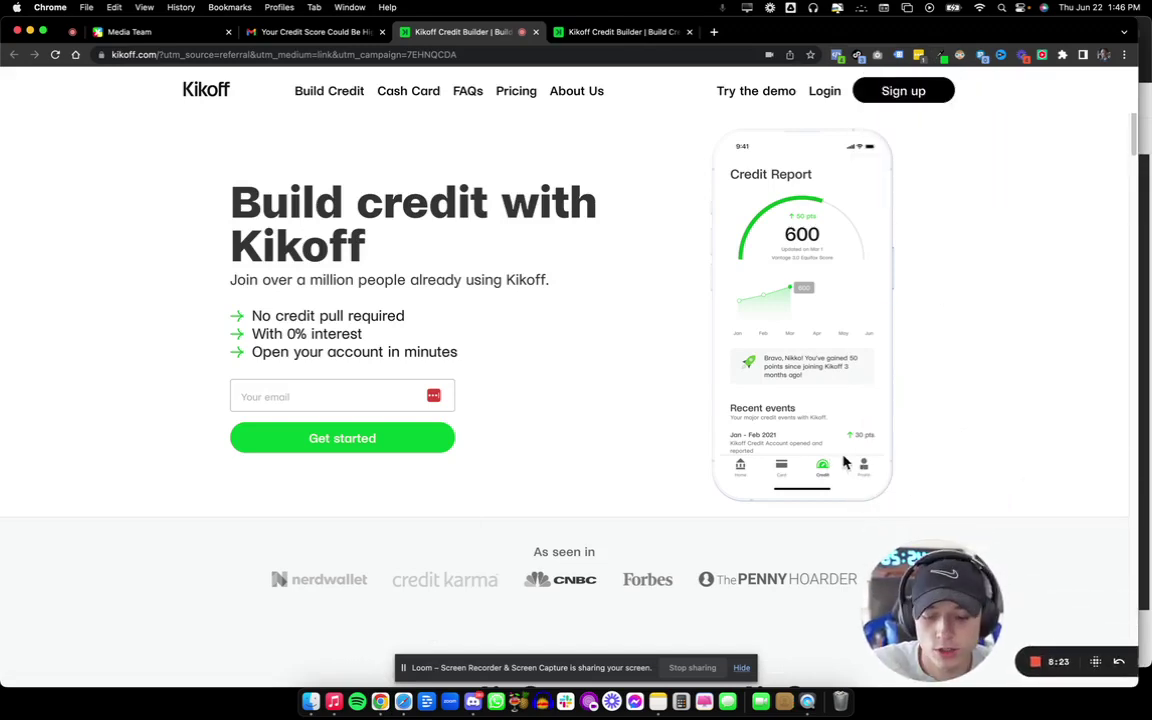
key("super+shift+4")
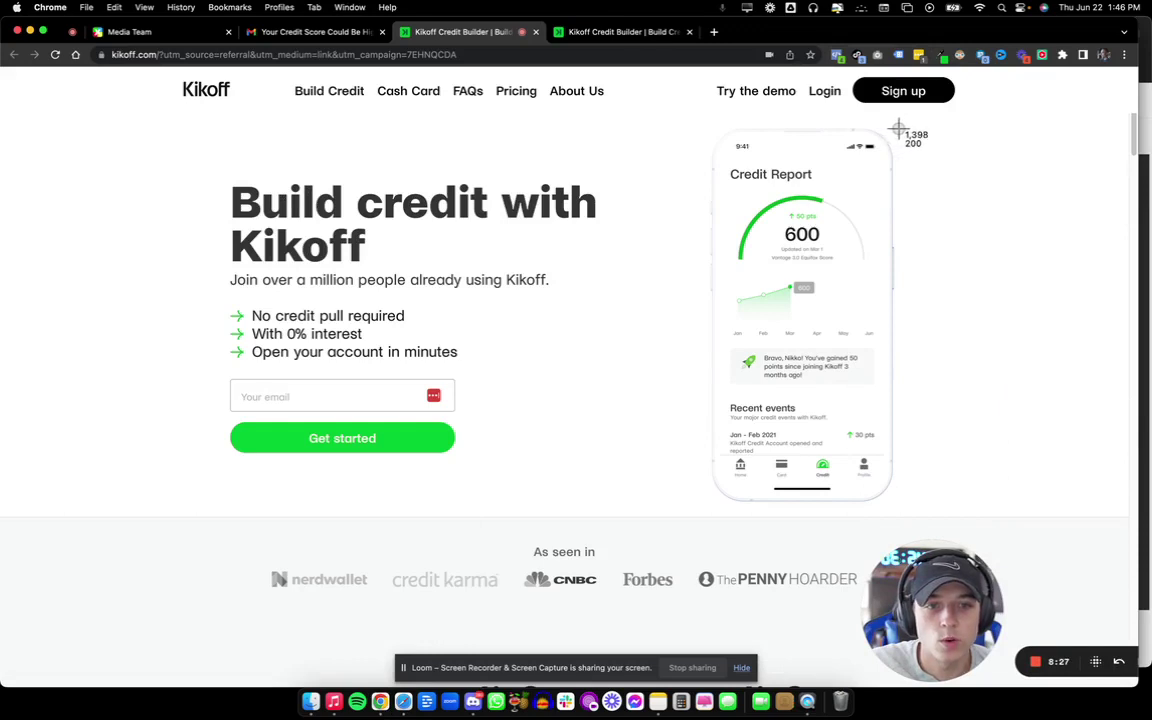
left_click_drag(898, 128, 219, 519)
left_click(283, 40)
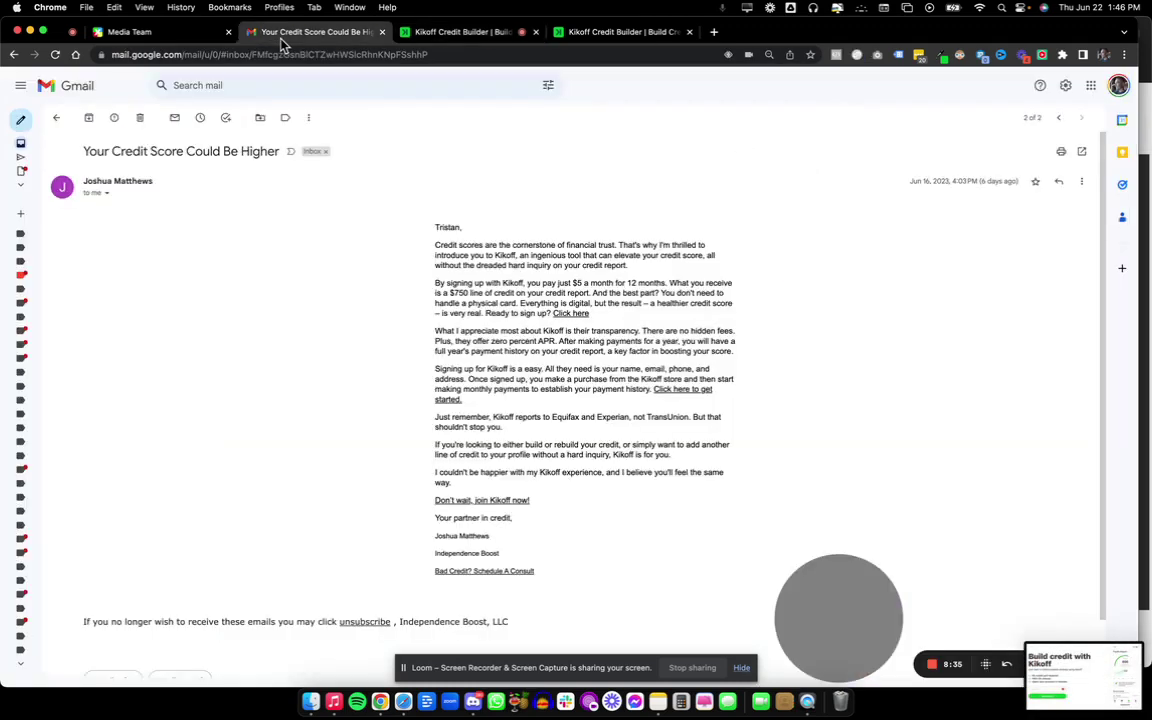
left_click(403, 701)
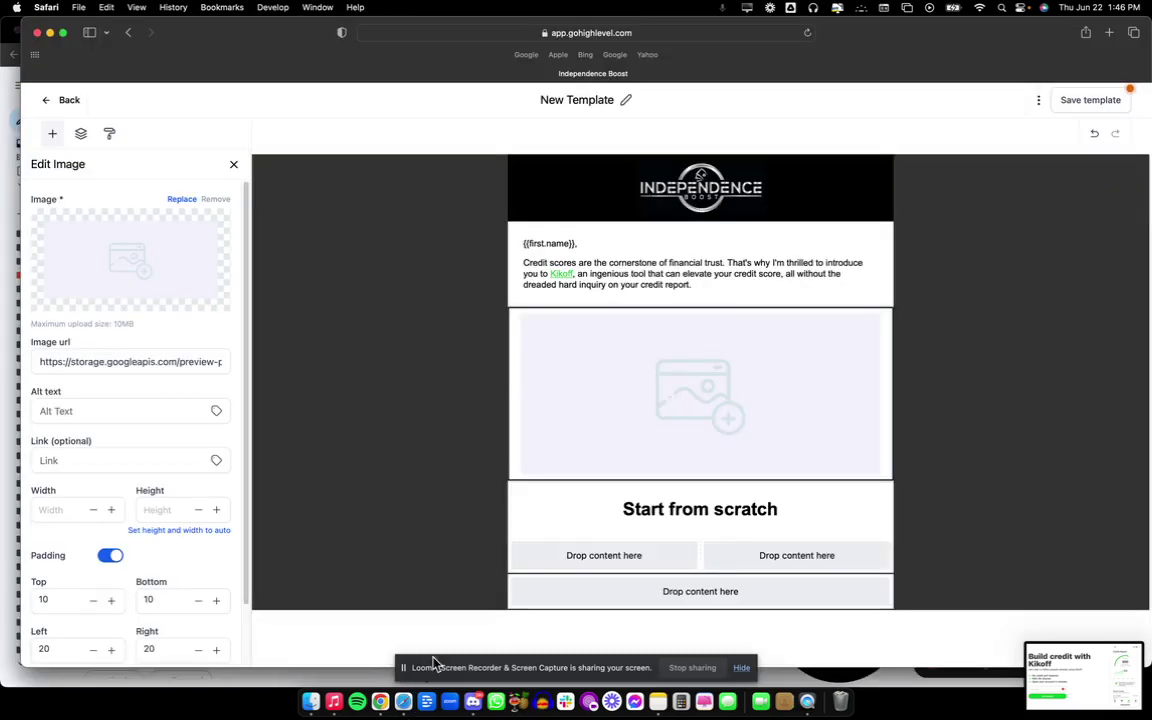
left_click(617, 444)
left_click(626, 433)
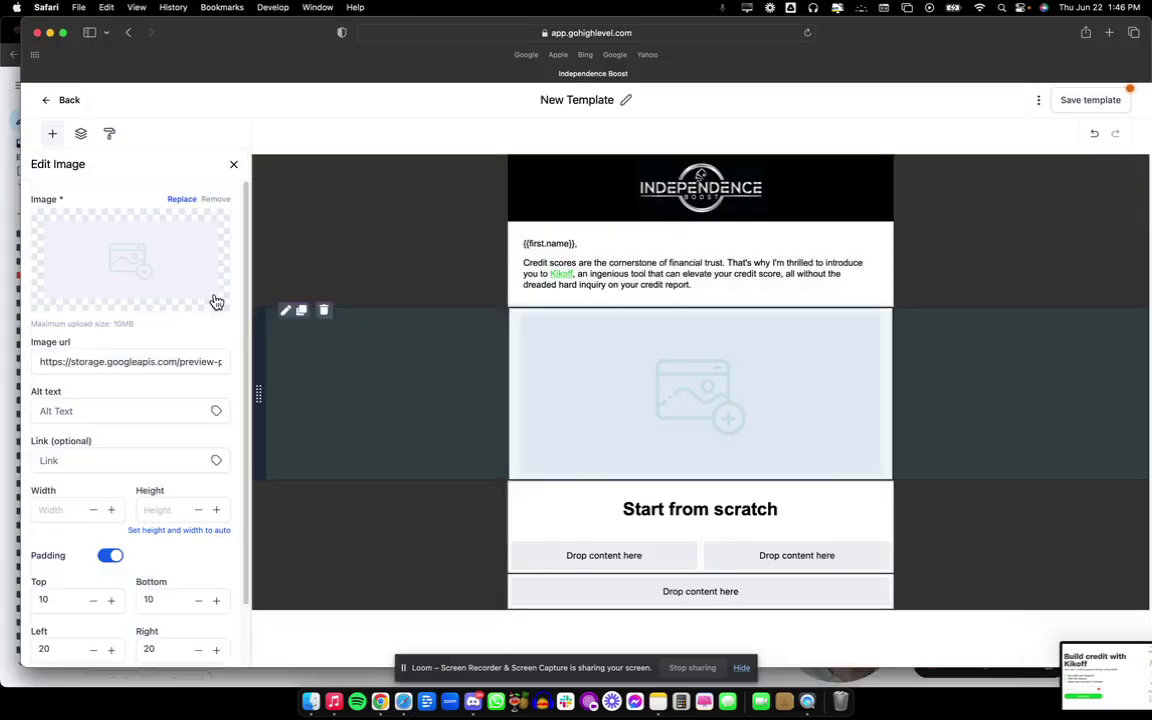
Upload the newest Kikoff screenshot to the media library and insert it into the image block.
left_click(182, 200)
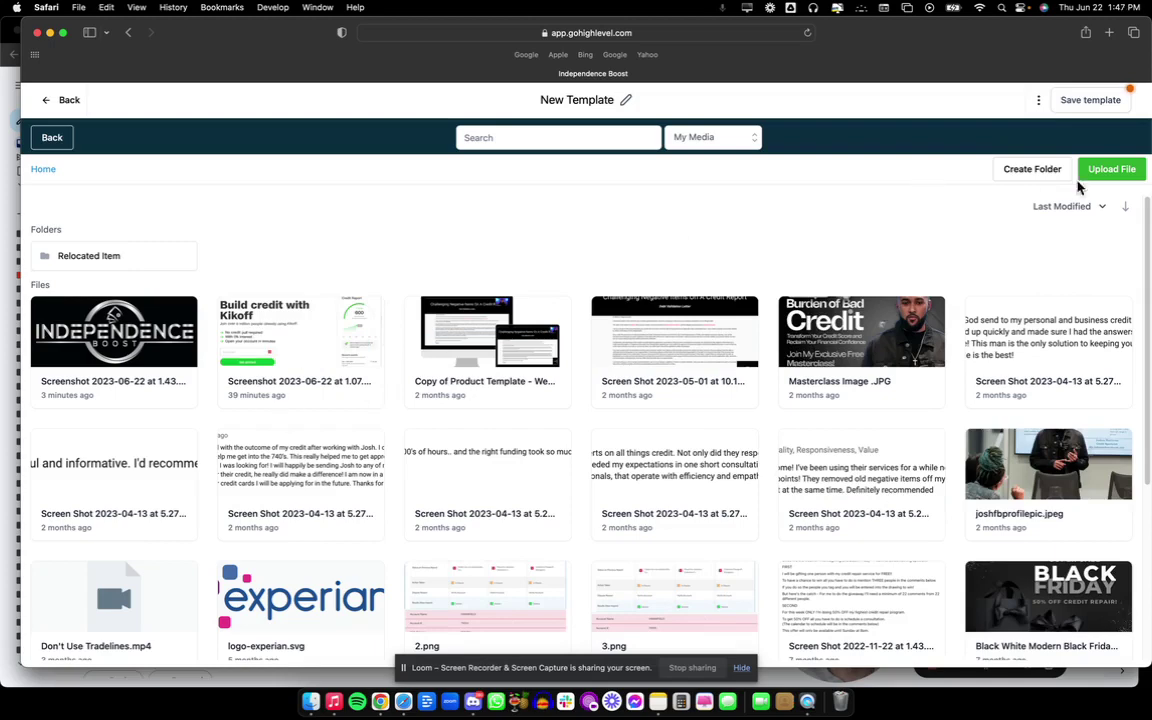
left_click(1110, 172)
left_click(508, 378)
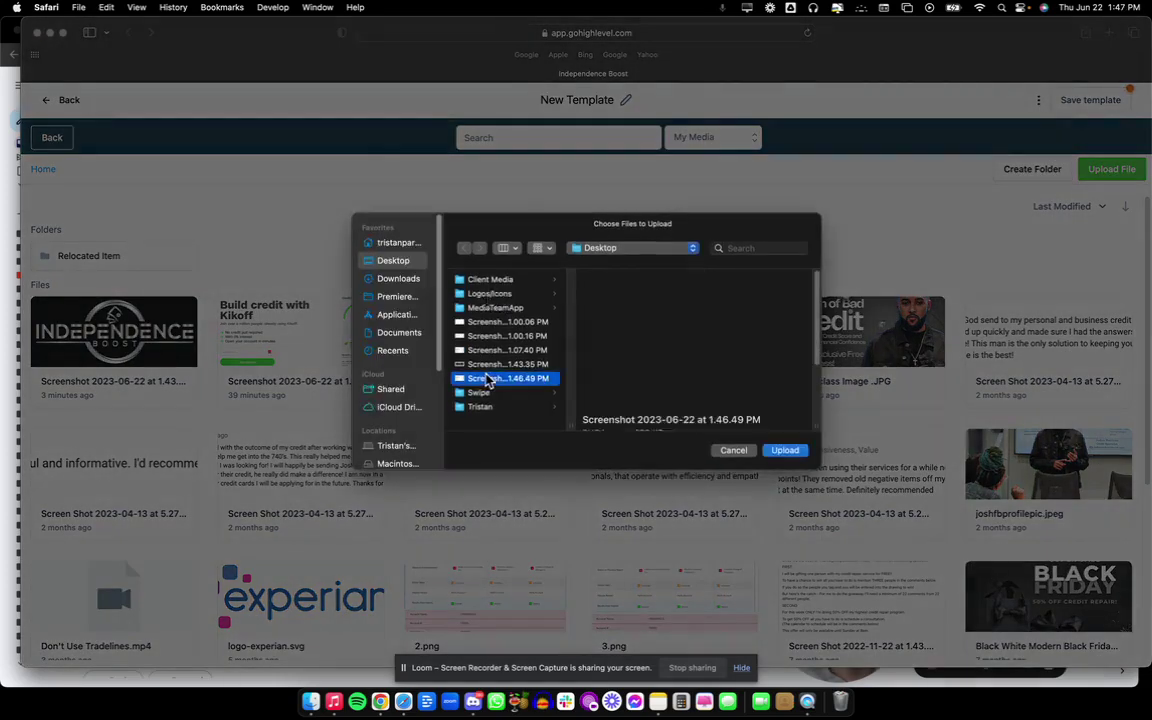
left_click(783, 451)
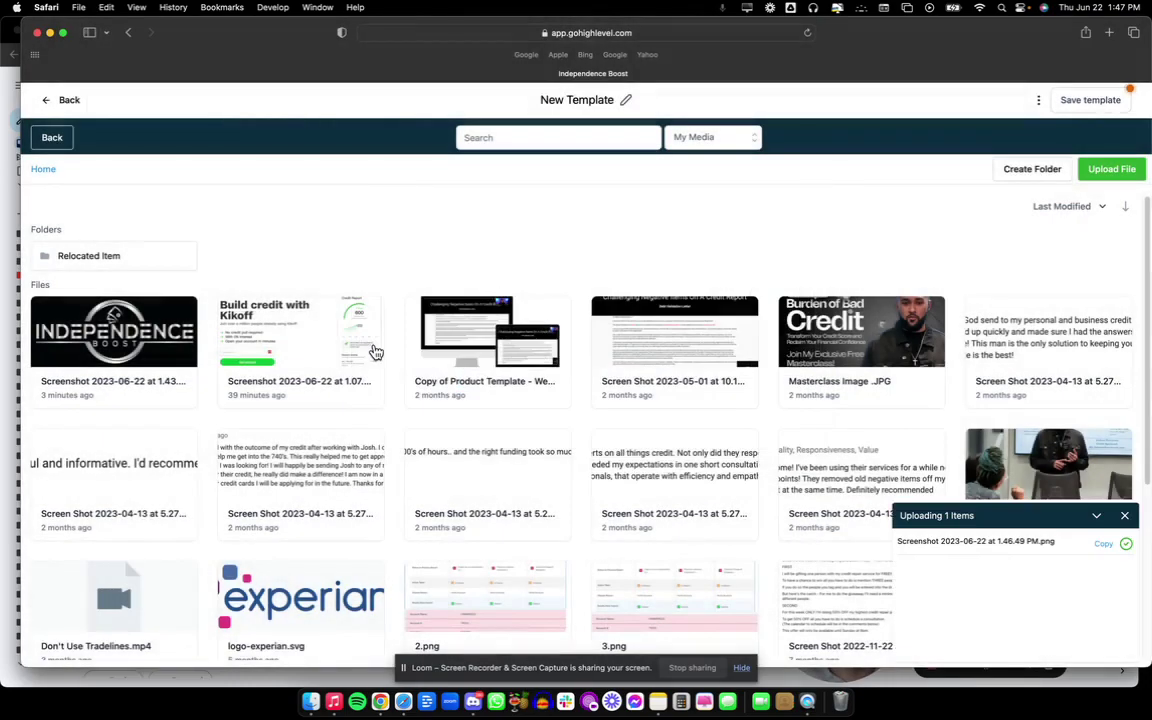
left_click(127, 353)
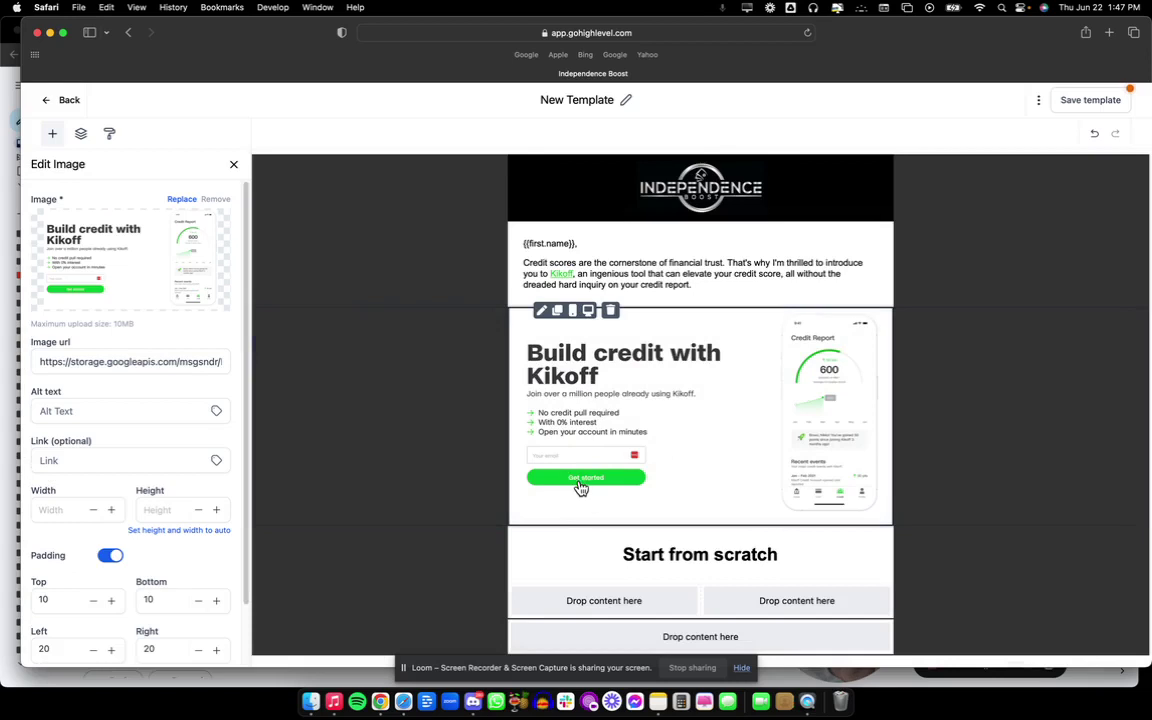
Select the Kikoff body paragraphs in Gmail, then add a text block below the screenshot and save.
key("super+Tab")
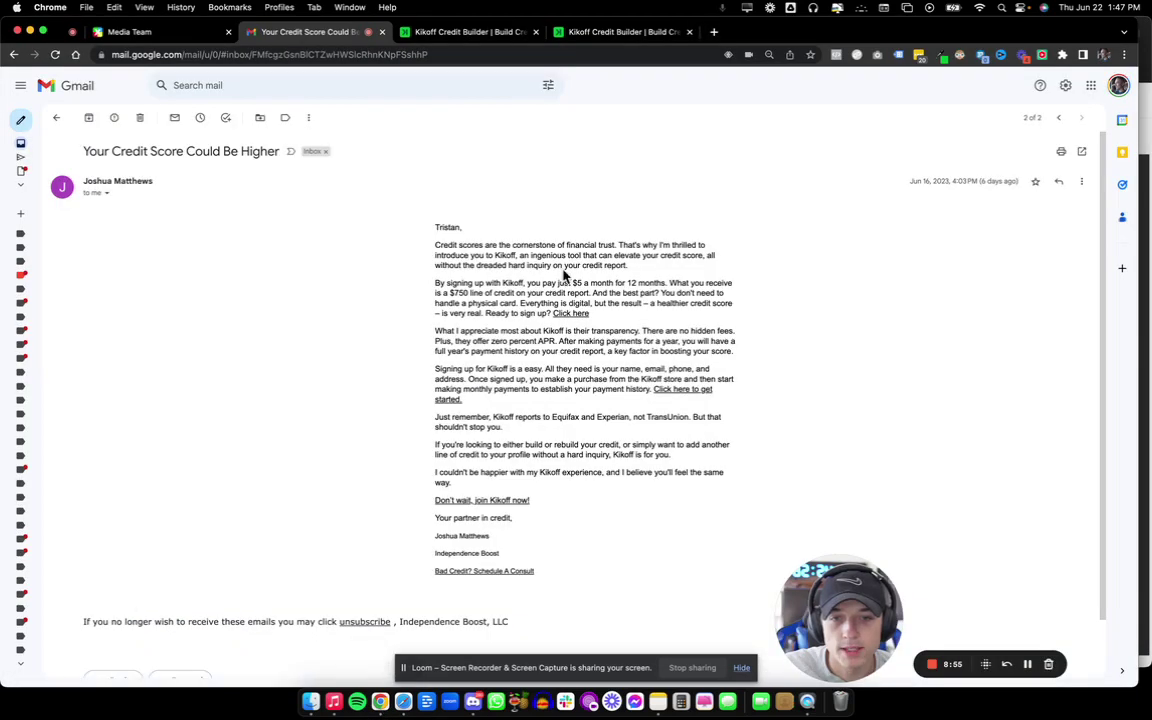
left_click_drag(435, 283, 612, 506)
key("super+c")
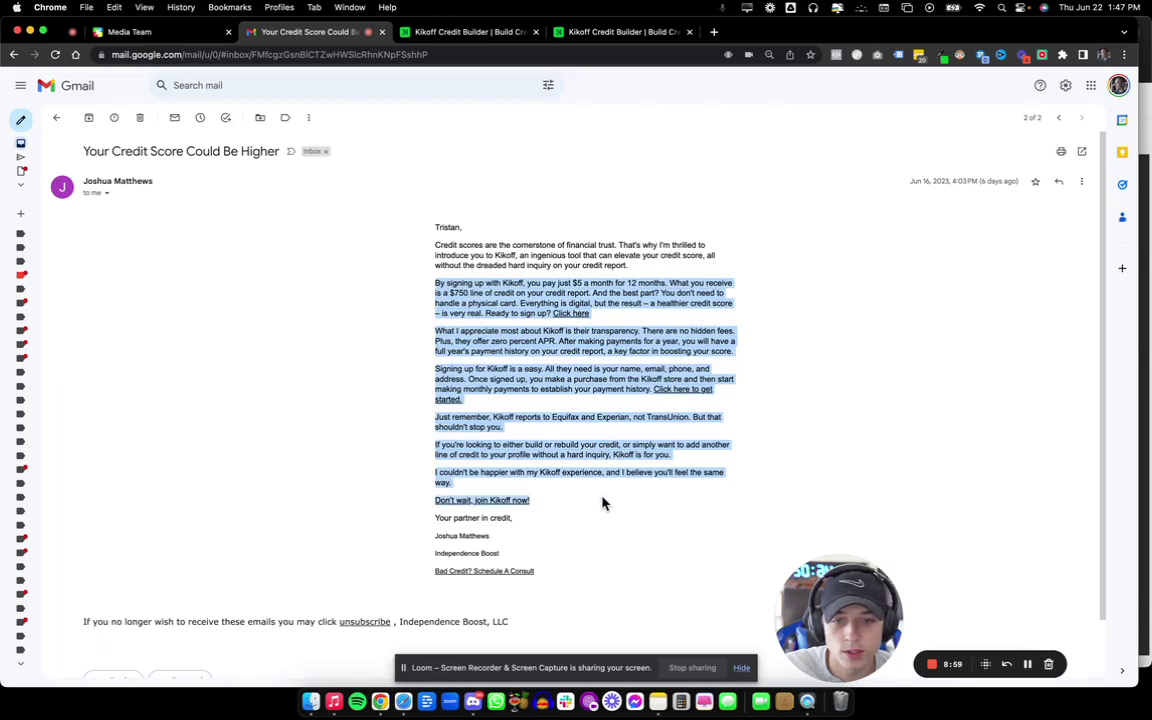
left_click(403, 701)
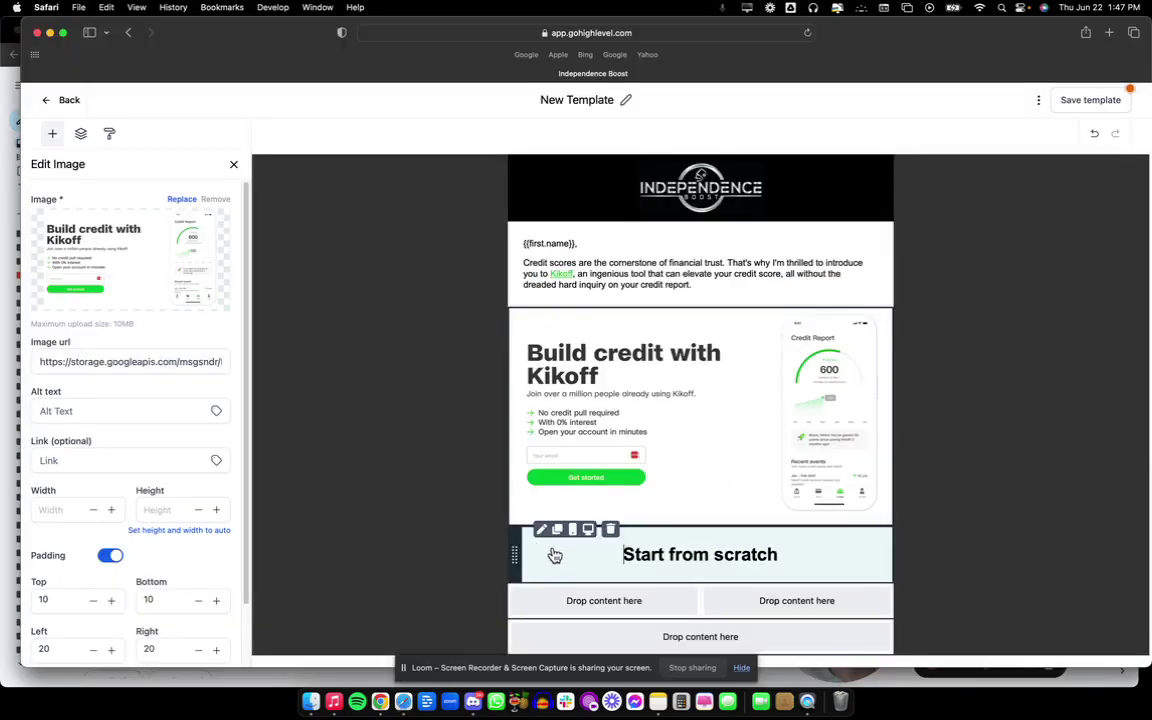
left_click(551, 554)
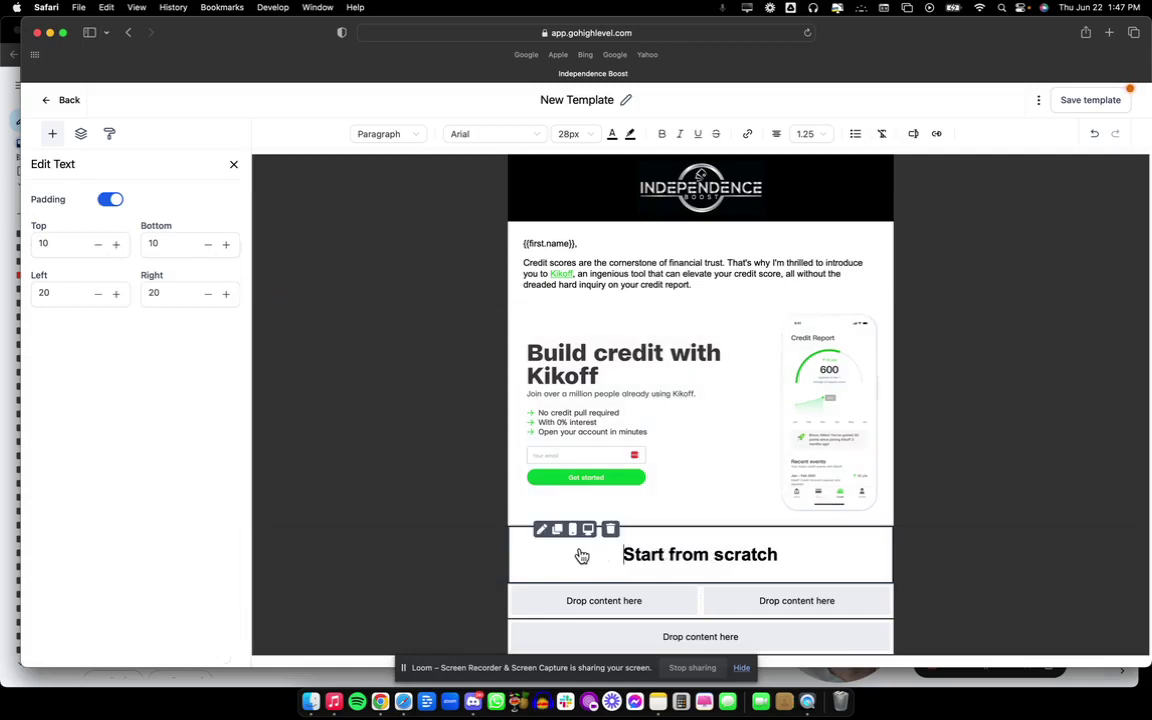
left_click(233, 164)
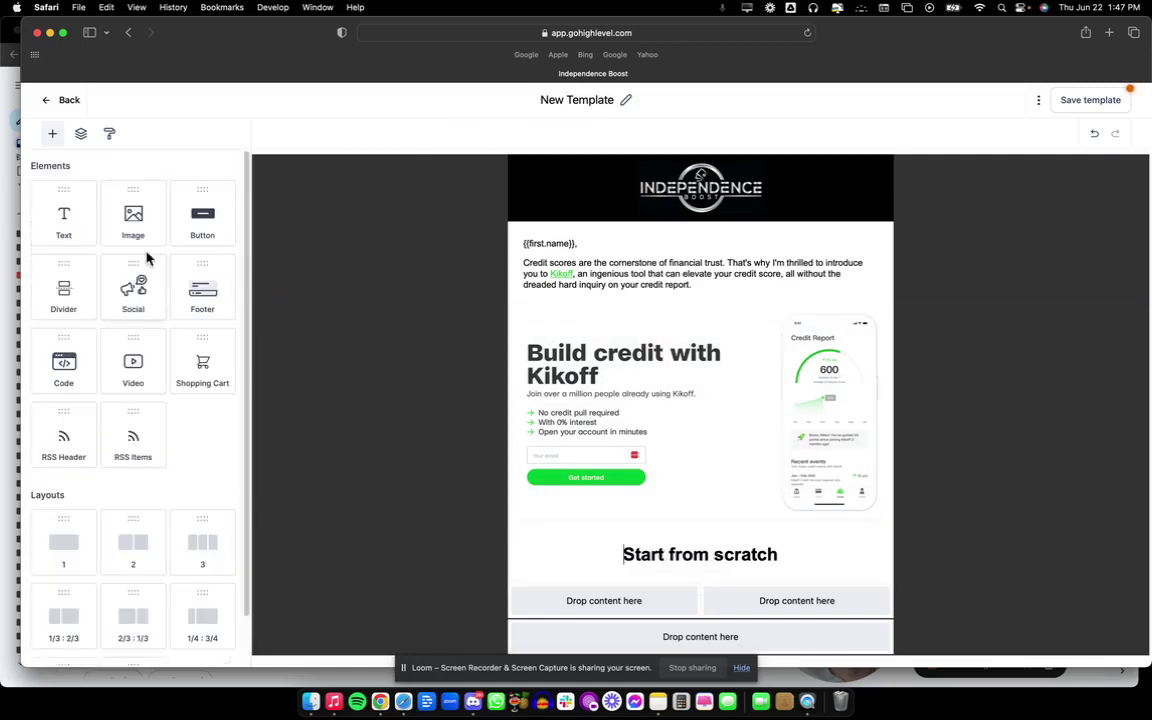
left_click_drag(63, 213, 614, 514)
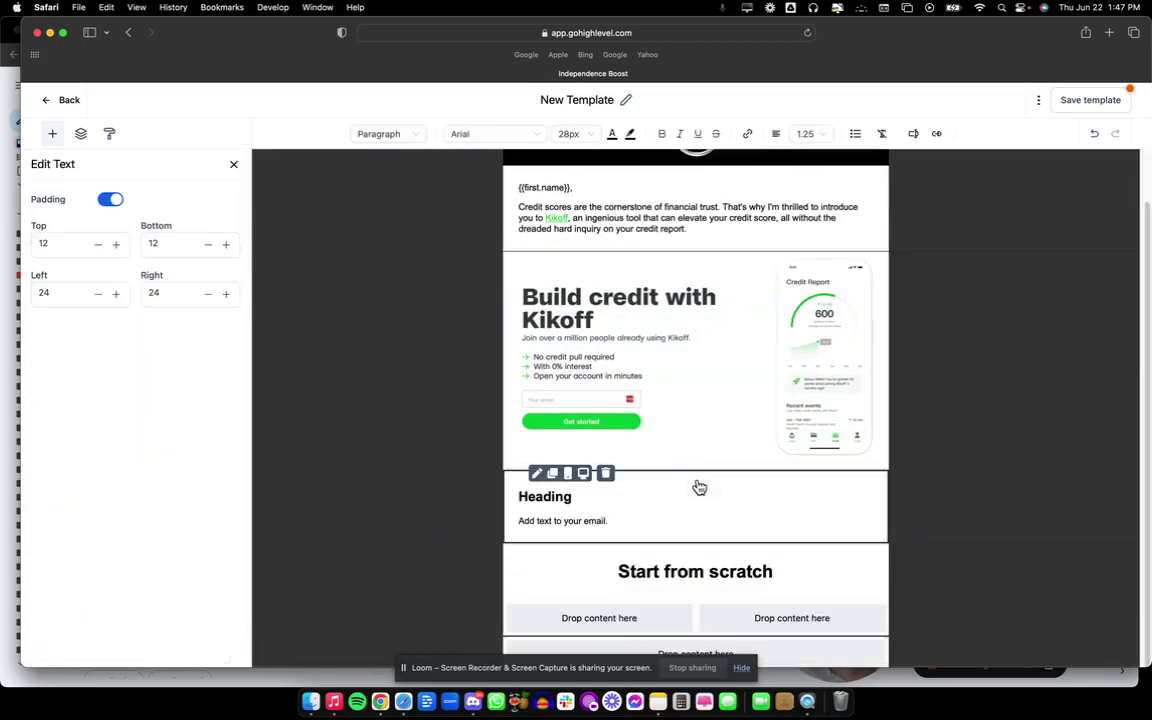
left_click(1086, 104)
Replace the text block's placeholder with the pasted Kikoff pitch paragraphs.
triple_click(666, 522)
left_click(666, 522)
left_click_drag(666, 524, 521, 494)
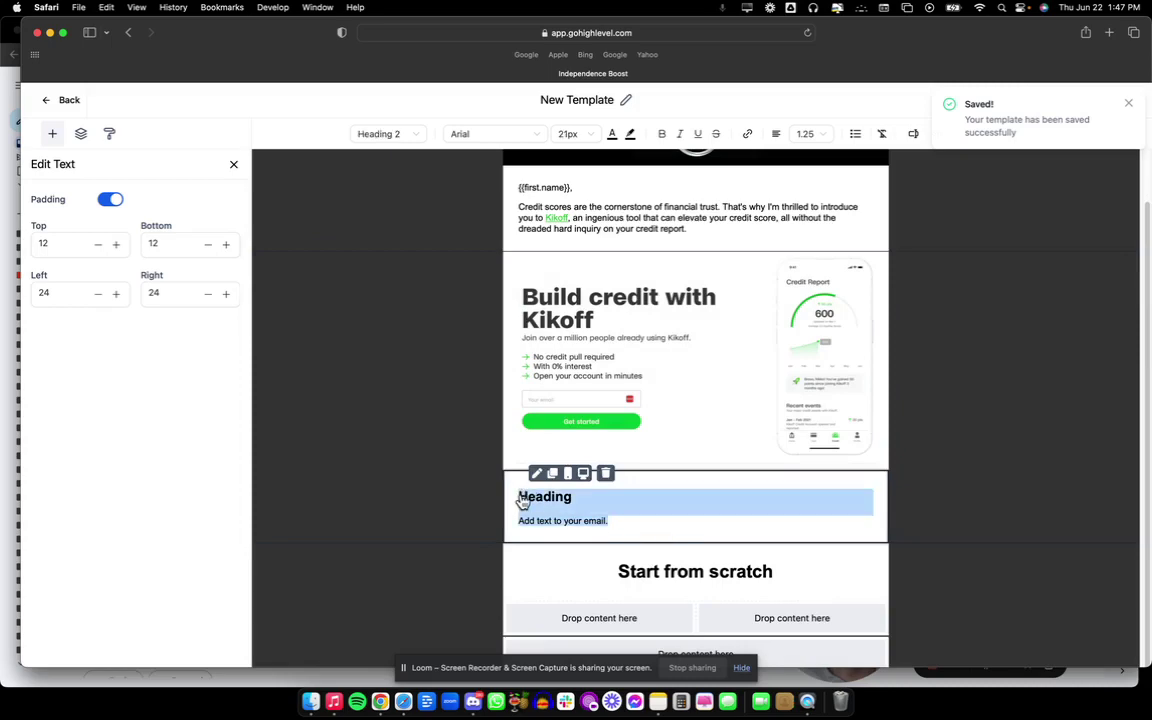
key("super+v")
key("super+z")
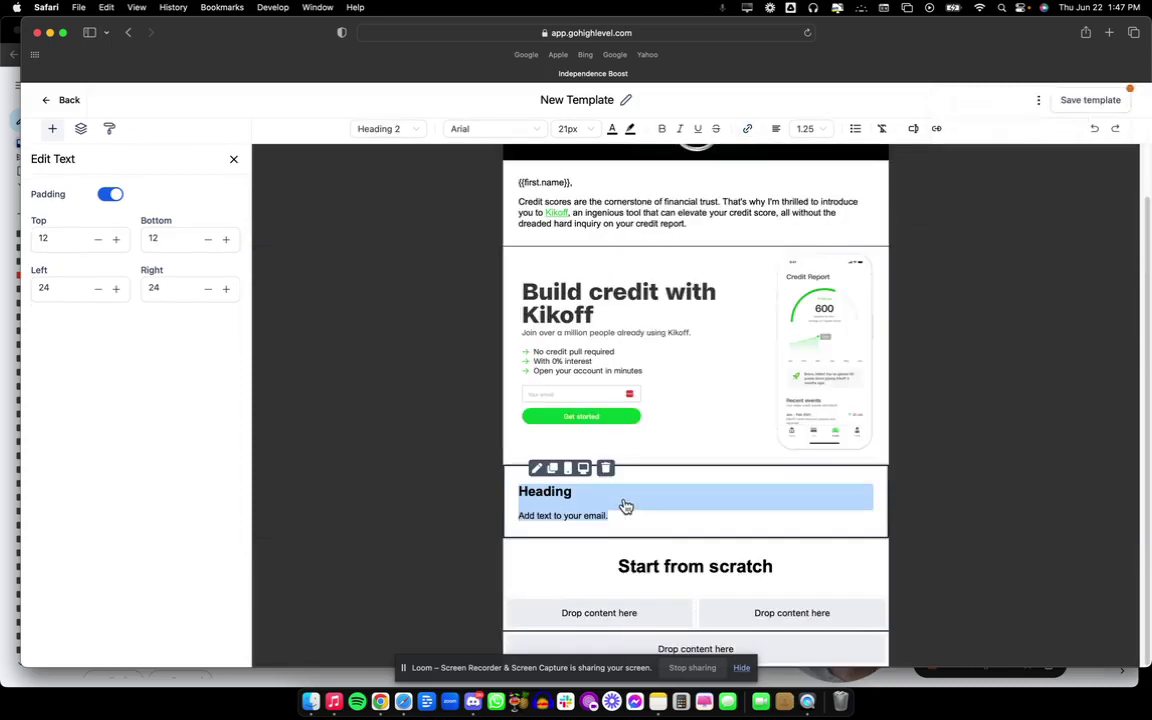
key("super+v")
Set the whole pasted Kikoff text to the Paragraph style.
scroll(680, 540, "down", 2)
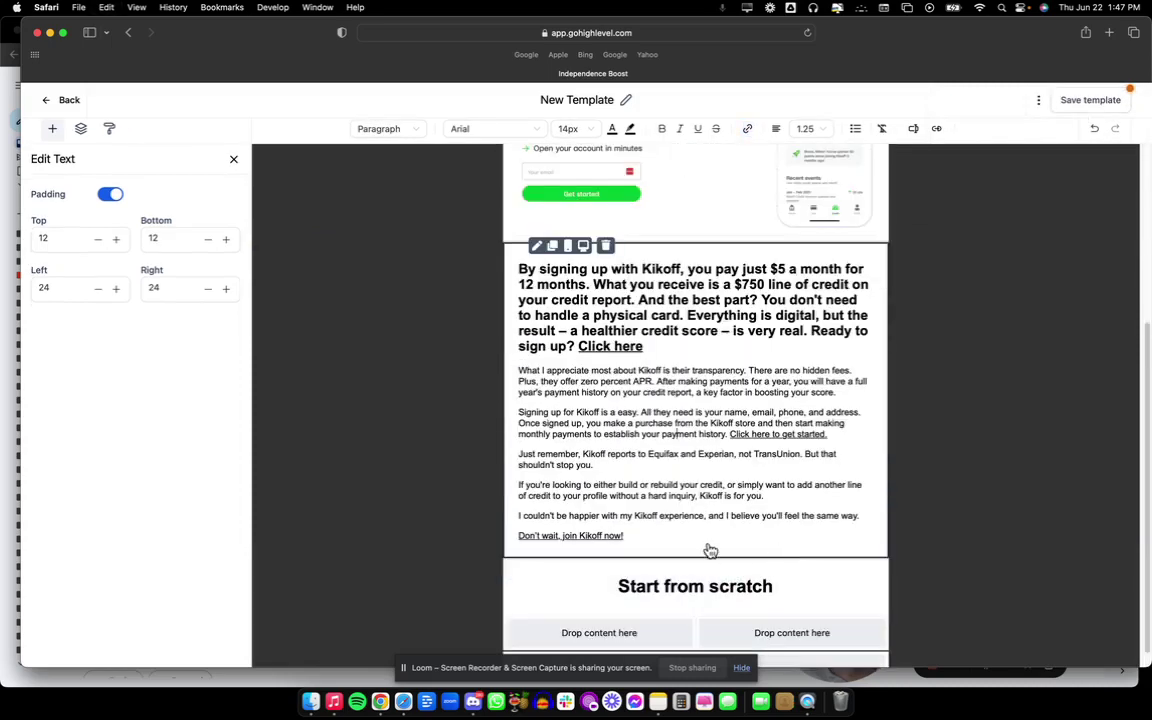
left_click_drag(705, 545, 516, 262)
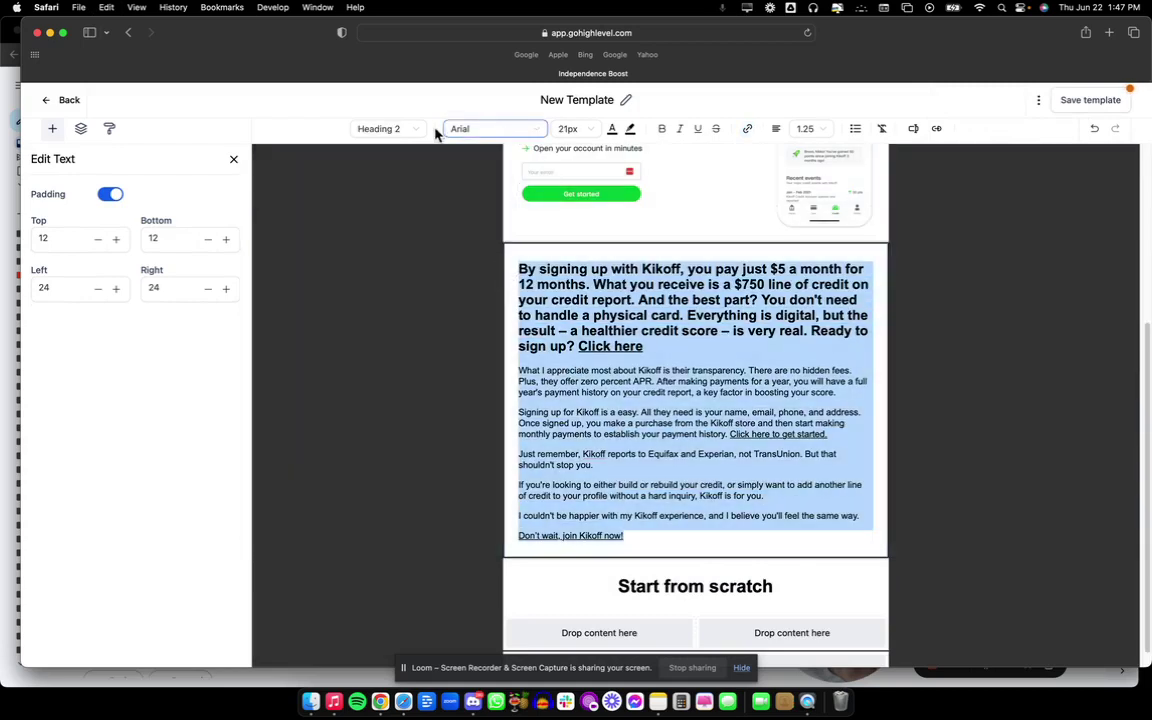
left_click(406, 131)
left_click(393, 265)
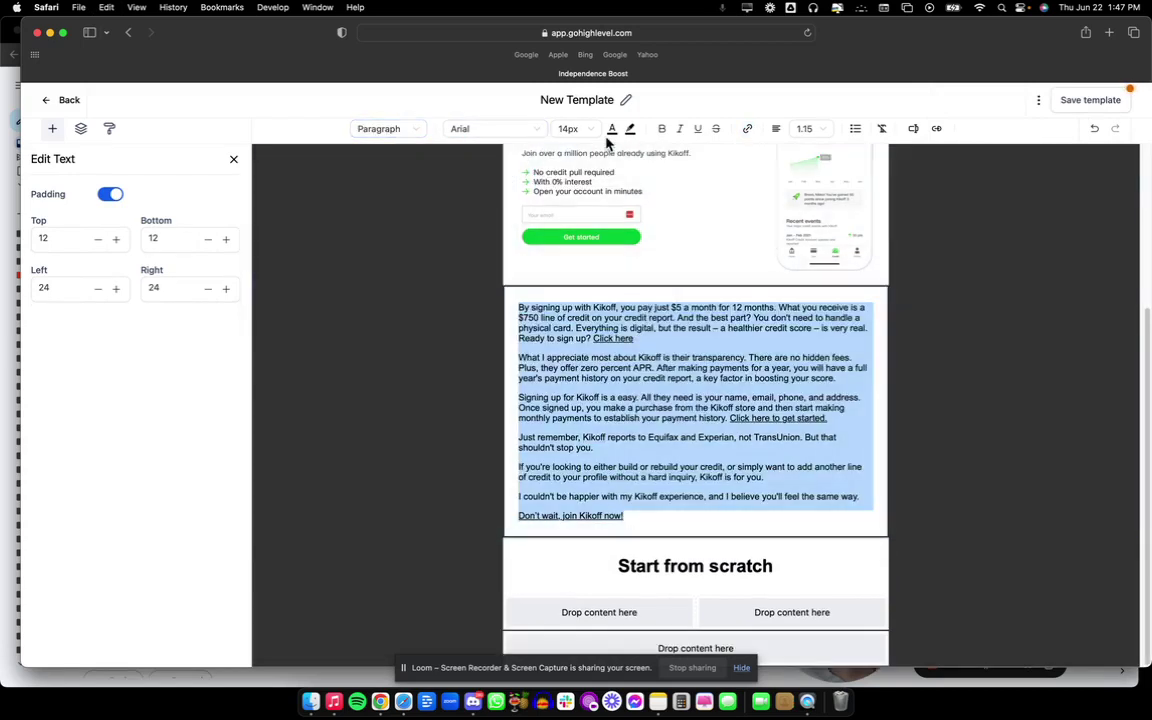
left_click(624, 303)
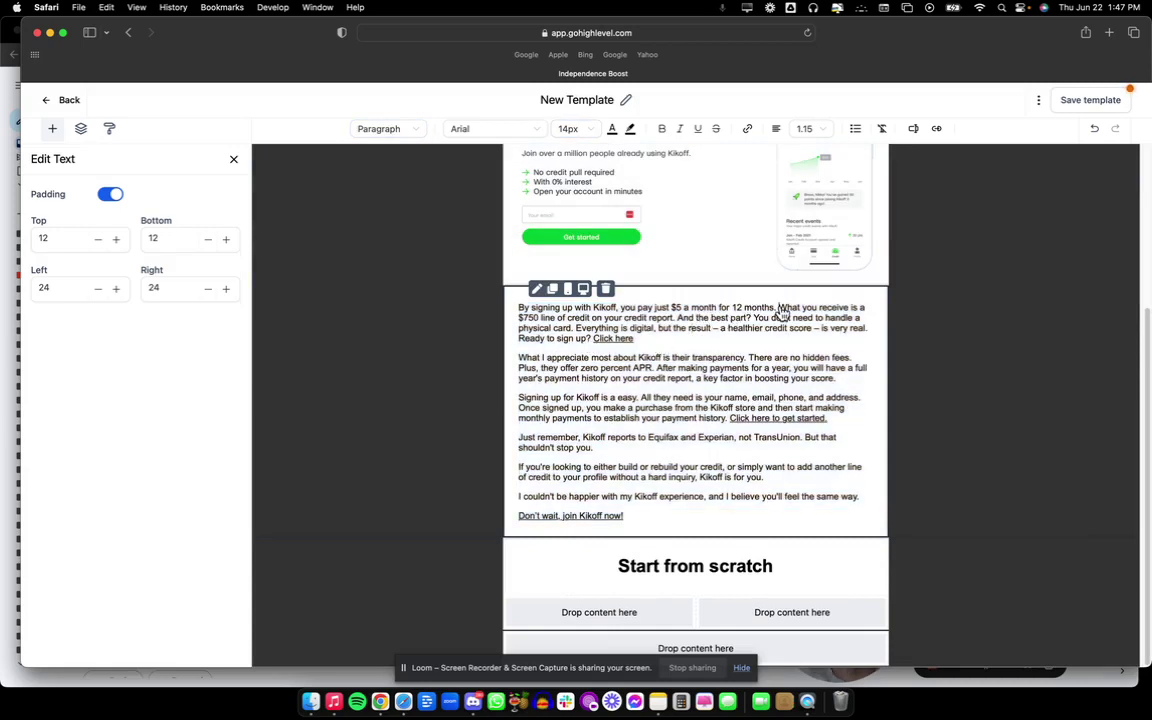
Split the first paragraph before 'What you receive', 'You don't need' and 'Ready to sign up'.
left_click(779, 309)
key("Return")
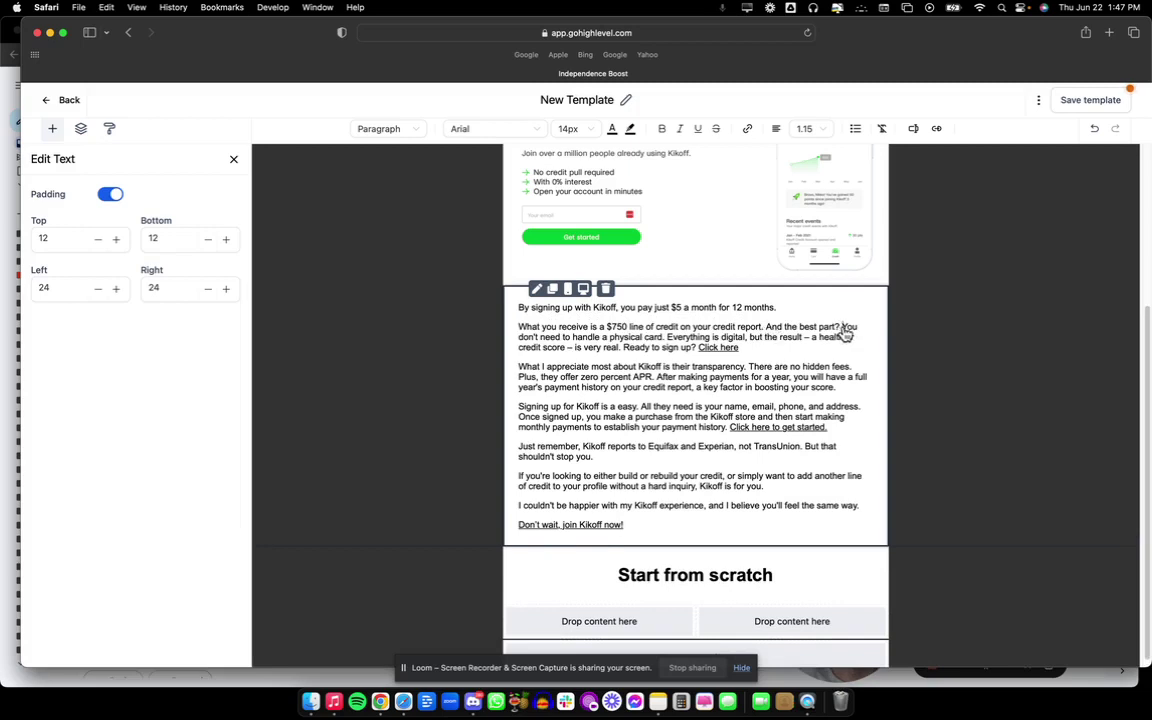
left_click(843, 328)
key("Return")
key("Return")
key("BackSpace")
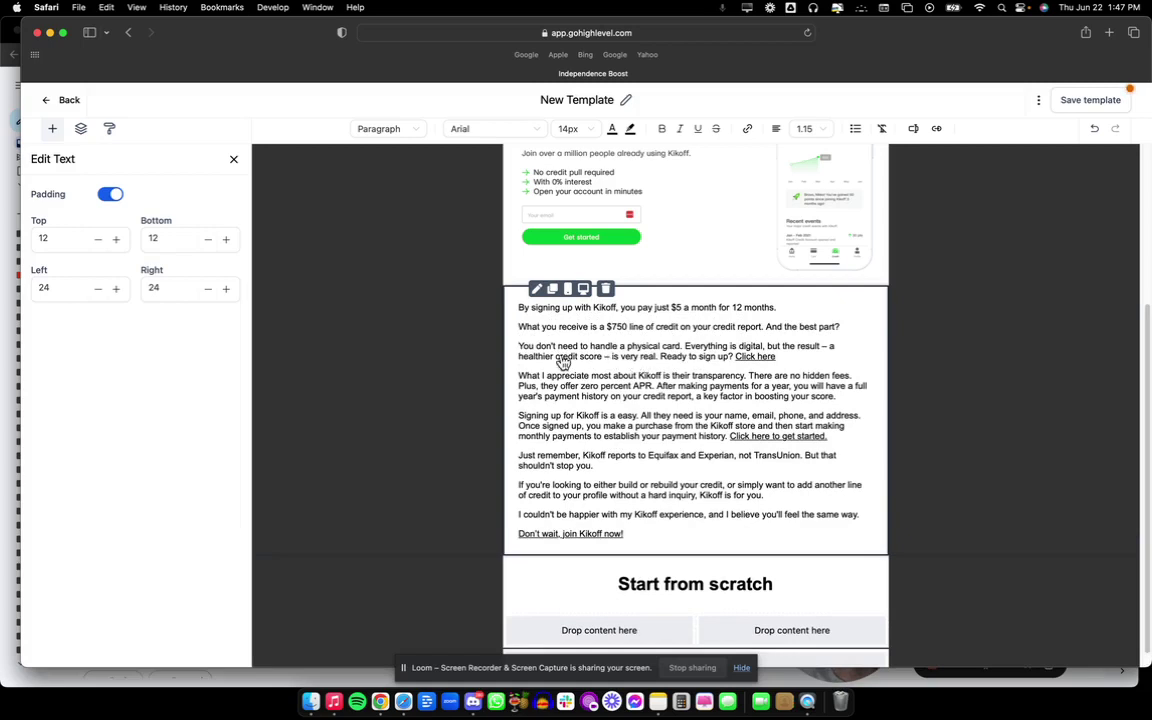
left_click(659, 357)
key("Return")
key("Return")
key("BackSpace")
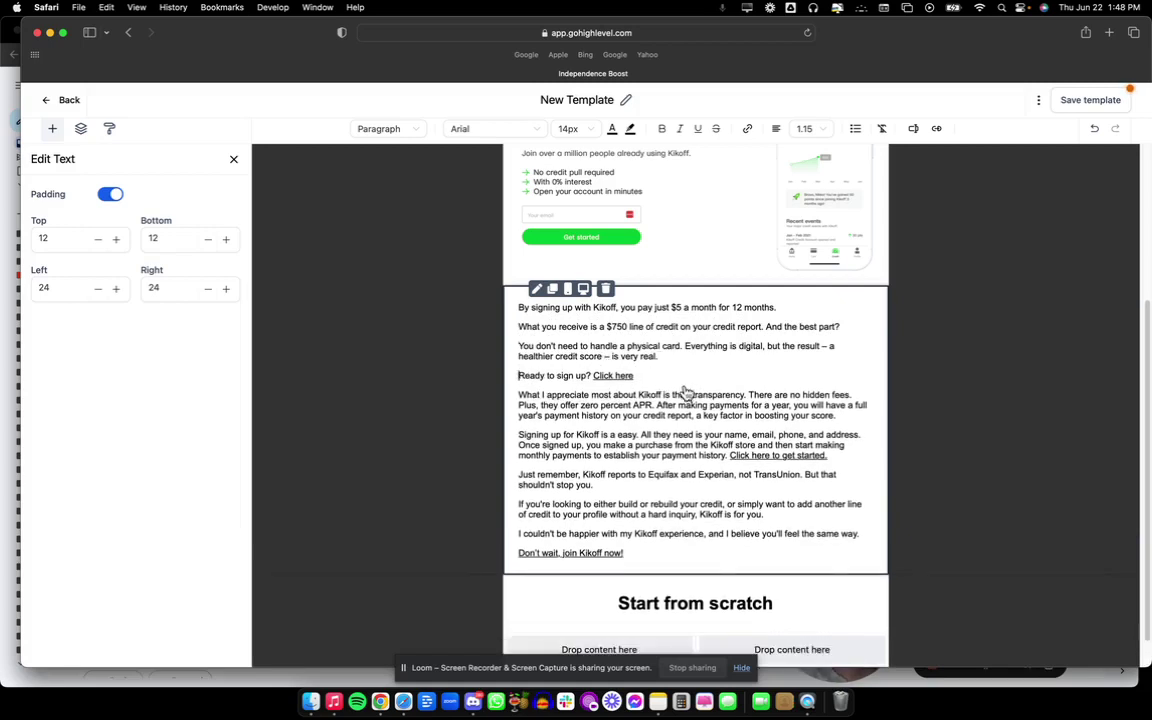
Copy the Kikoff link's green hex colour and apply it to the 'Click here' link text.
scroll(640, 375, "up", 5)
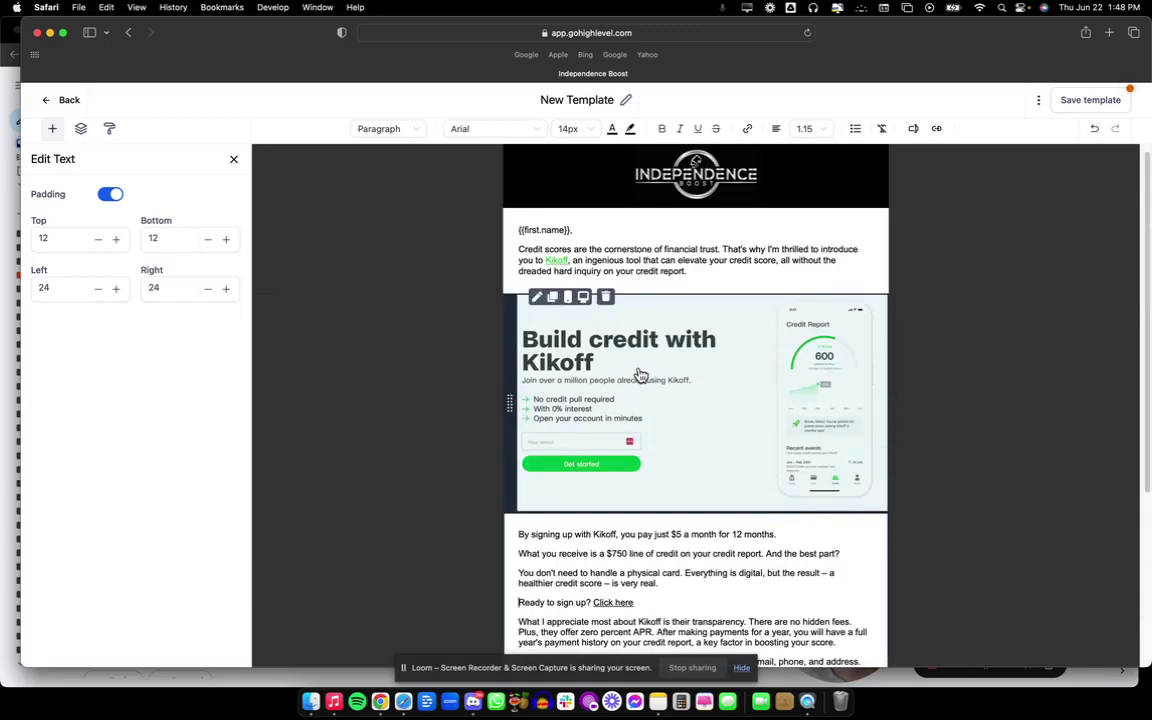
double_click(555, 259)
left_click(612, 130)
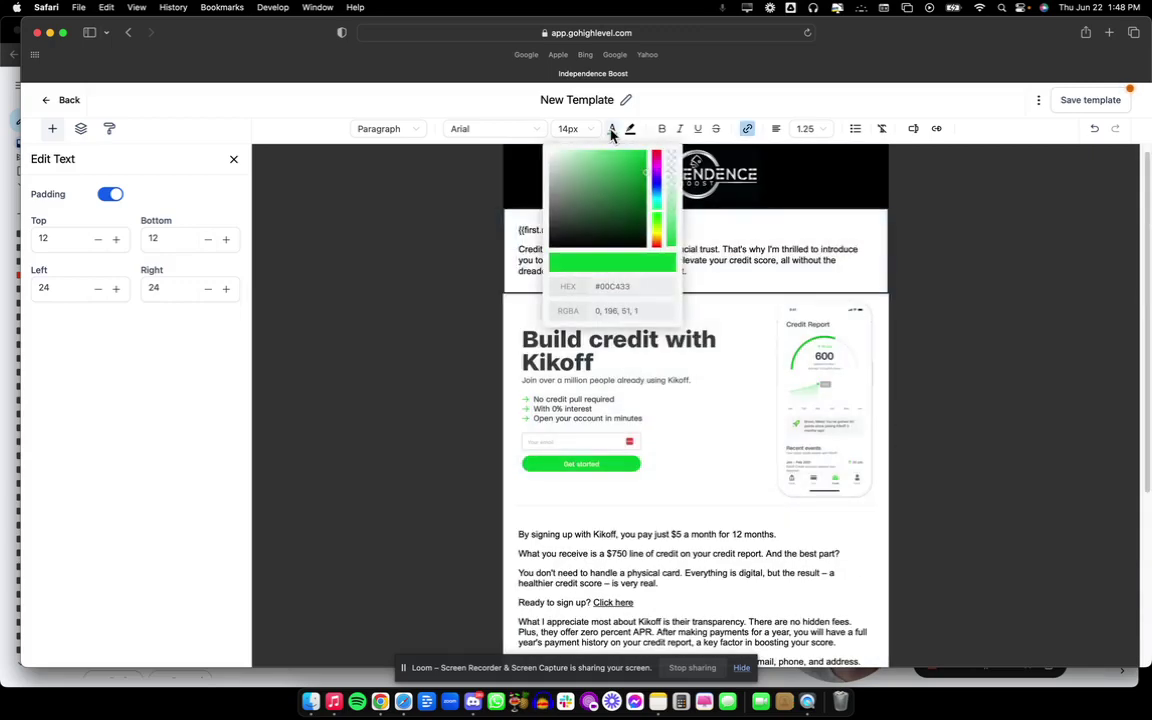
left_click_drag(625, 290, 604, 287)
scroll(725, 417, "down", 5)
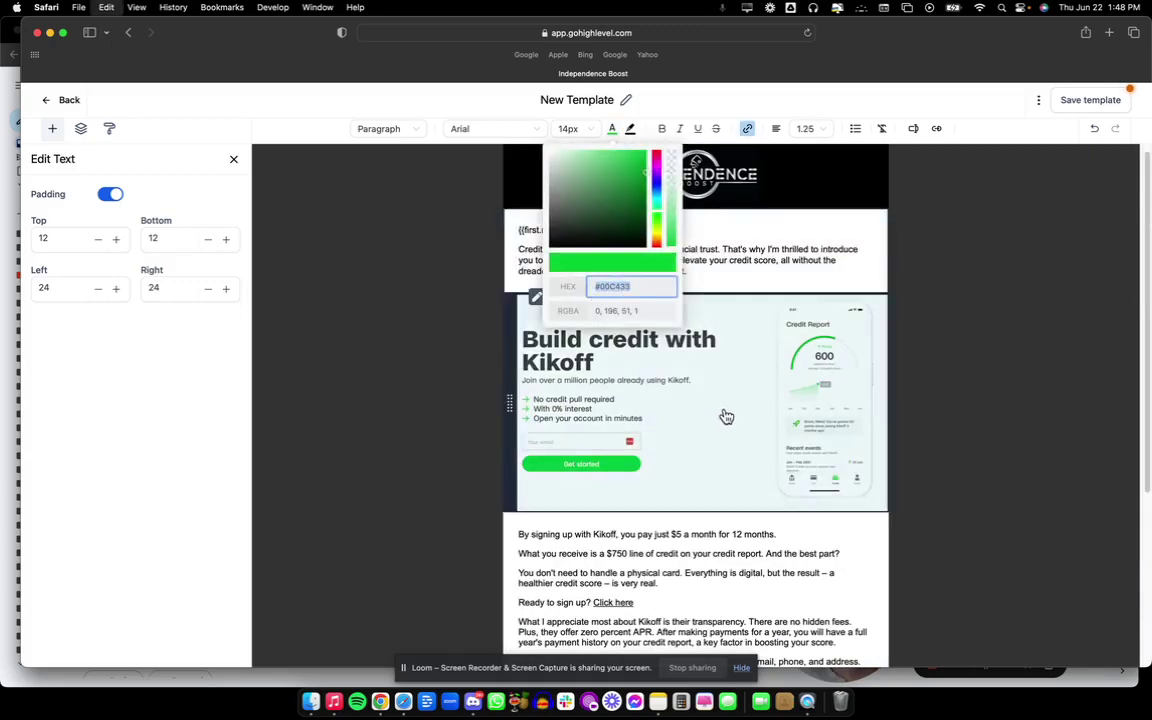
left_click(640, 360)
left_click_drag(642, 357, 597, 361)
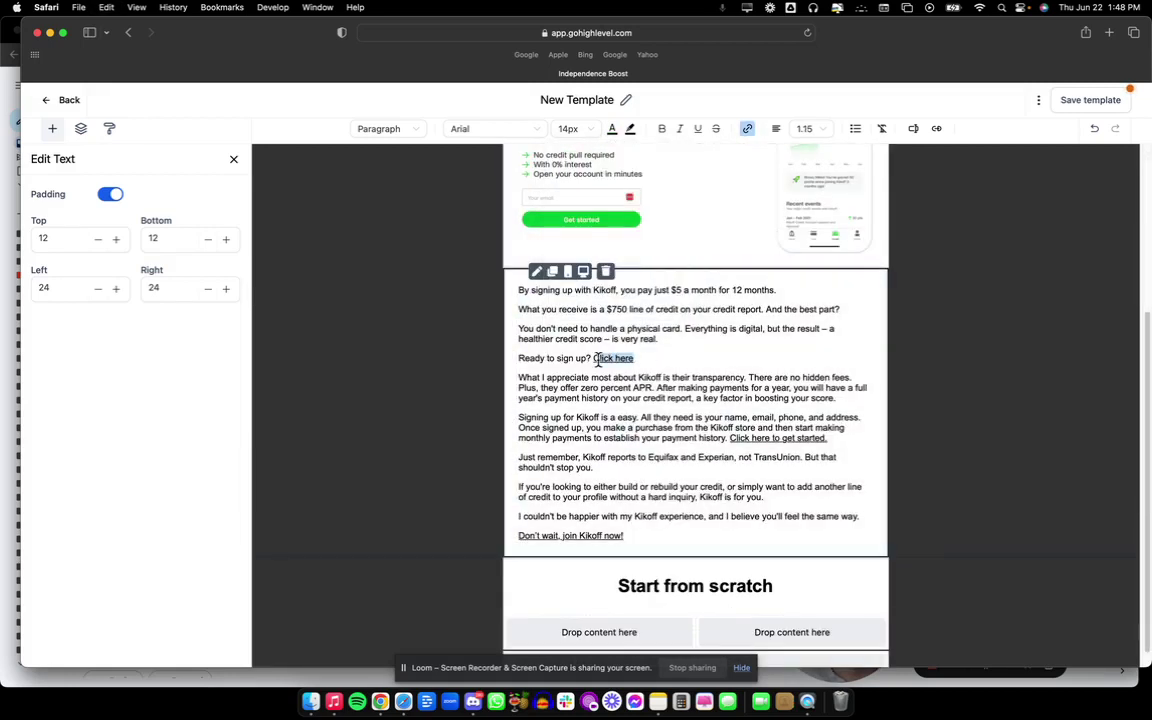
left_click(611, 132)
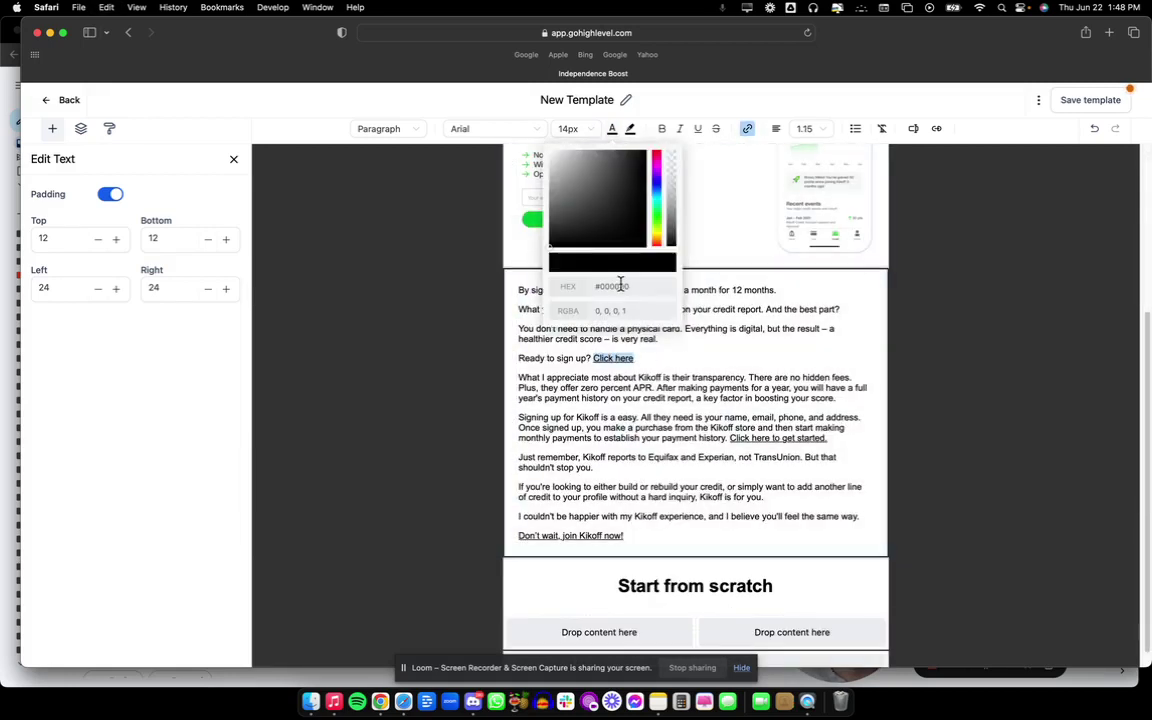
left_click_drag(620, 288, 589, 288)
key("cmd+v")
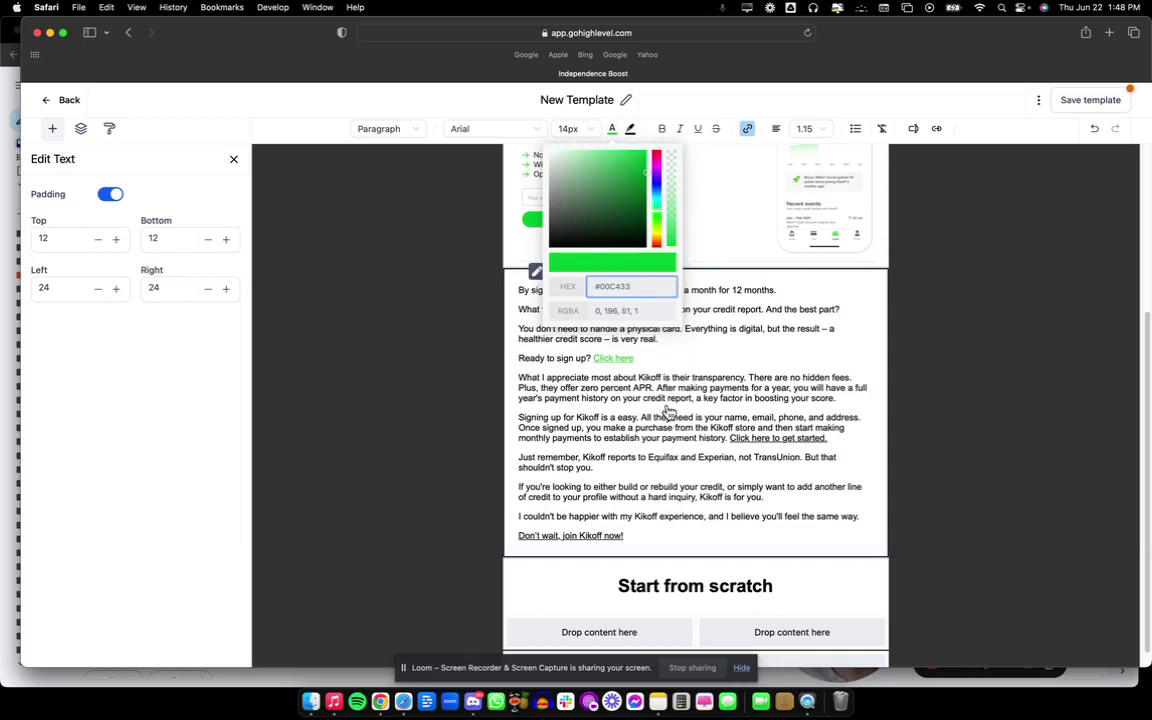
left_click(543, 403)
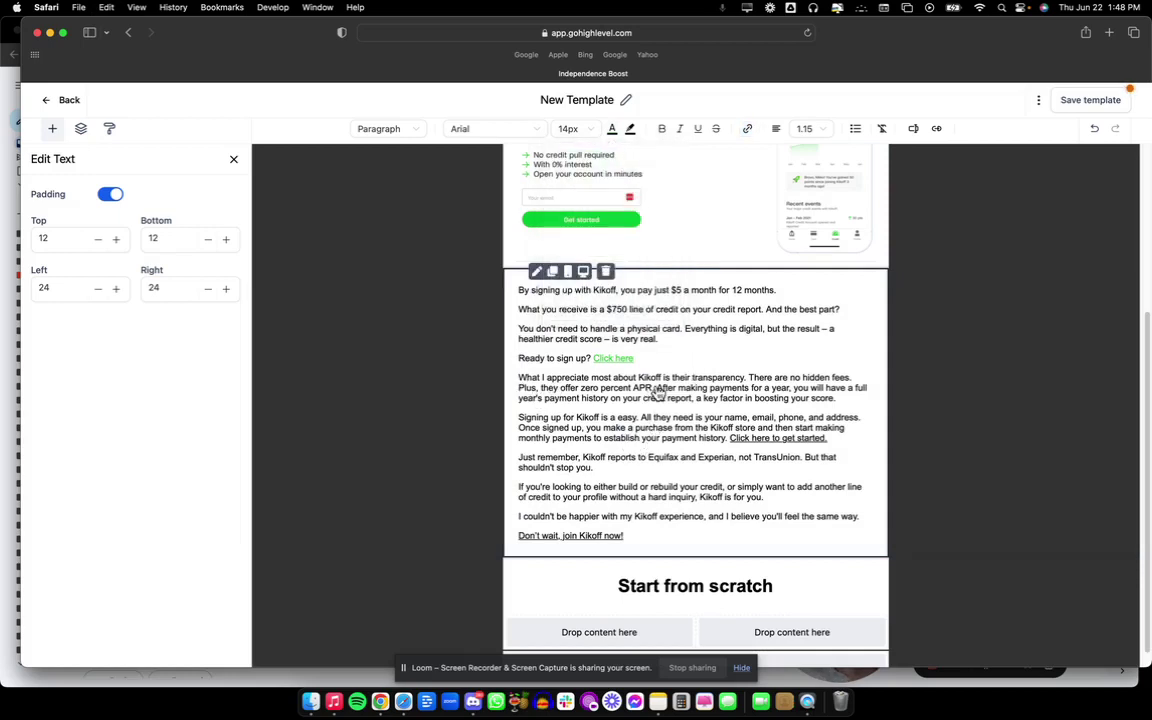
Start new paragraphs at 'Plus, they offer' and 'Once signed up'.
left_click(853, 379)
key("Return")
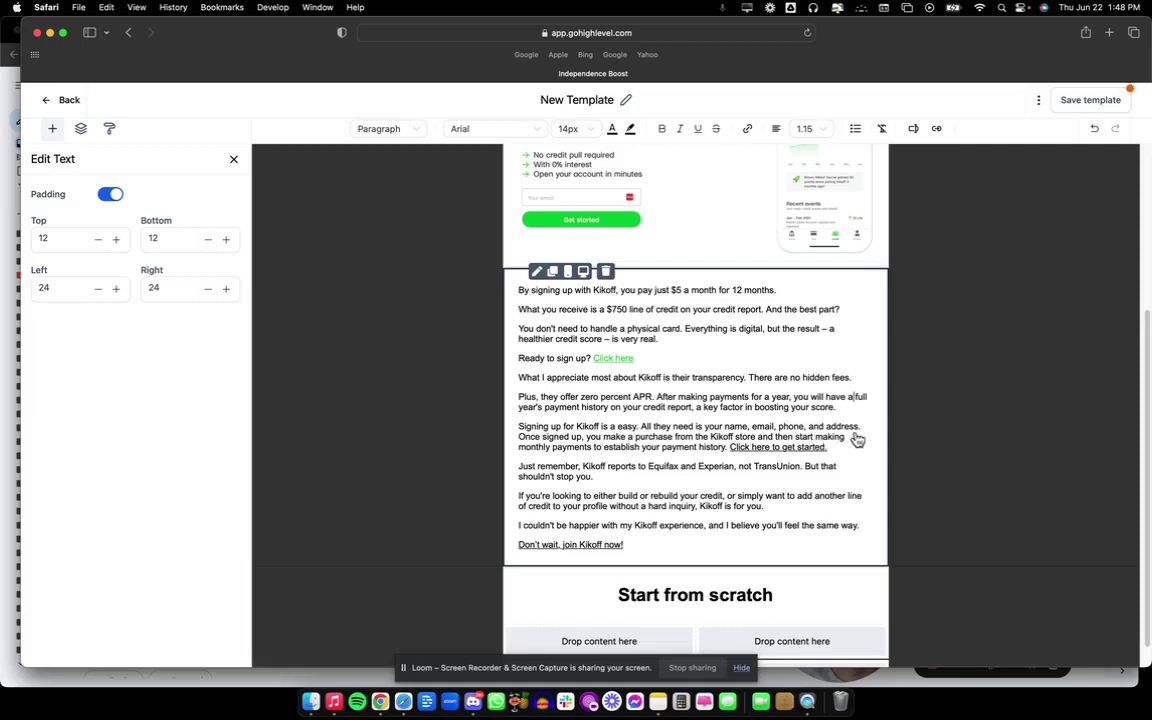
key("Return")
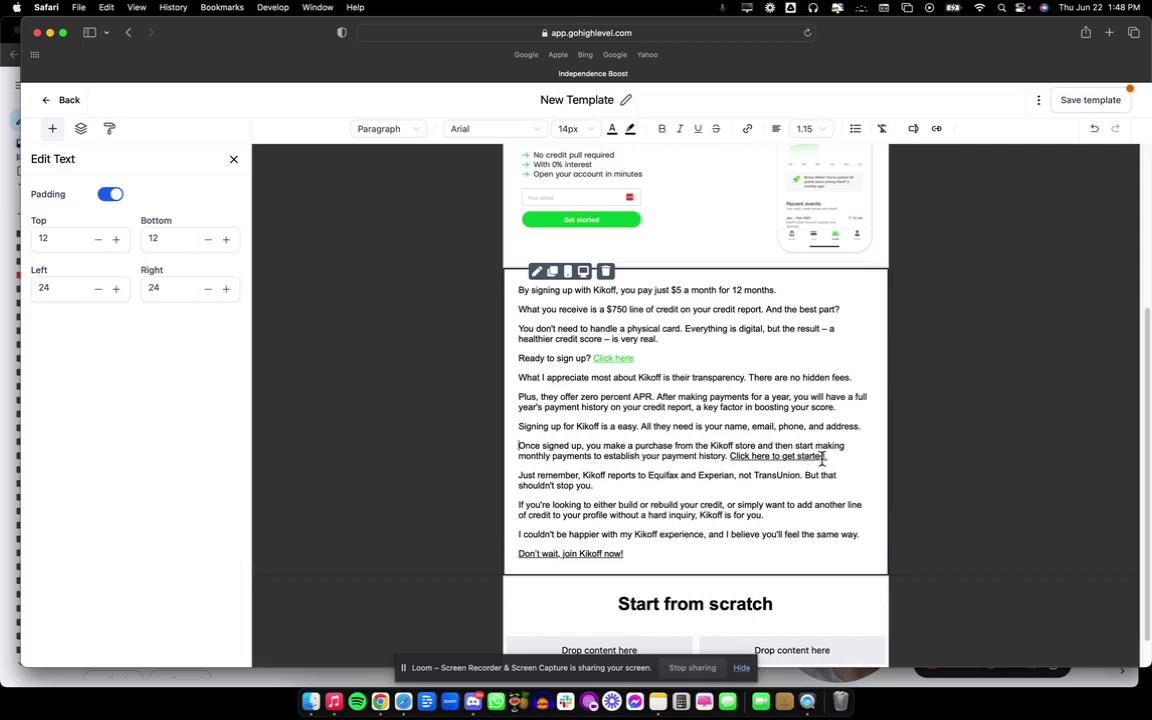
Colour the 'Click here to get started.' link green #00C433.
left_click_drag(829, 457, 729, 456)
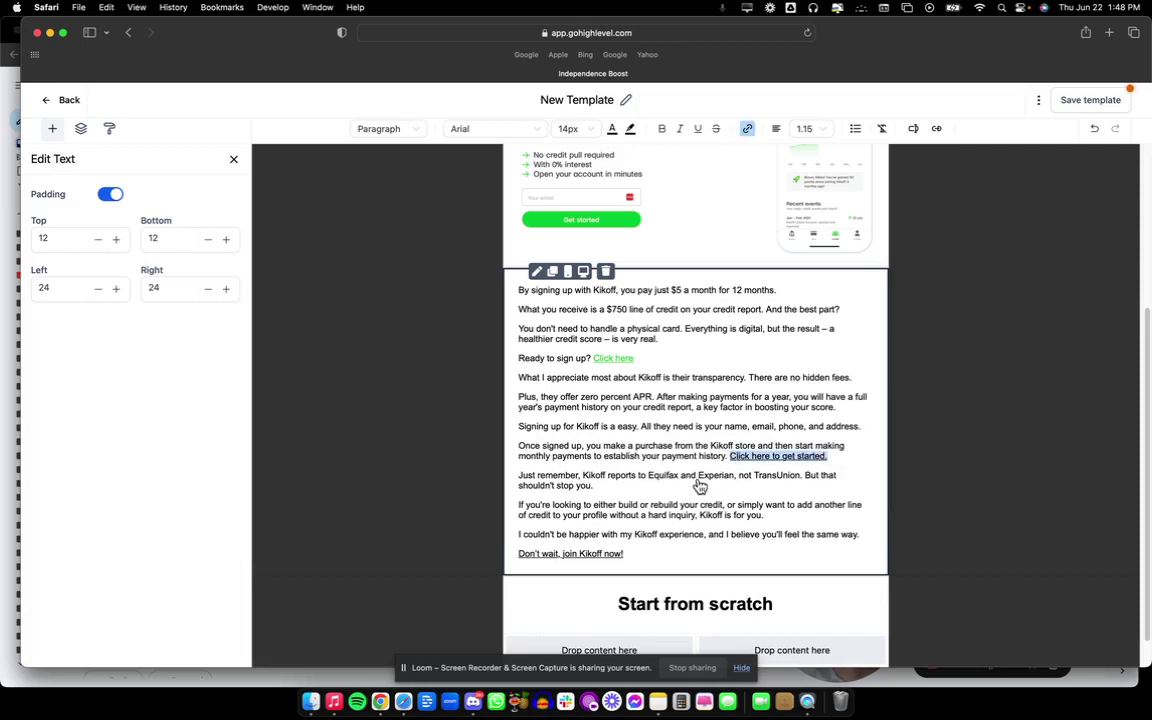
left_click(611, 130)
double_click(638, 288)
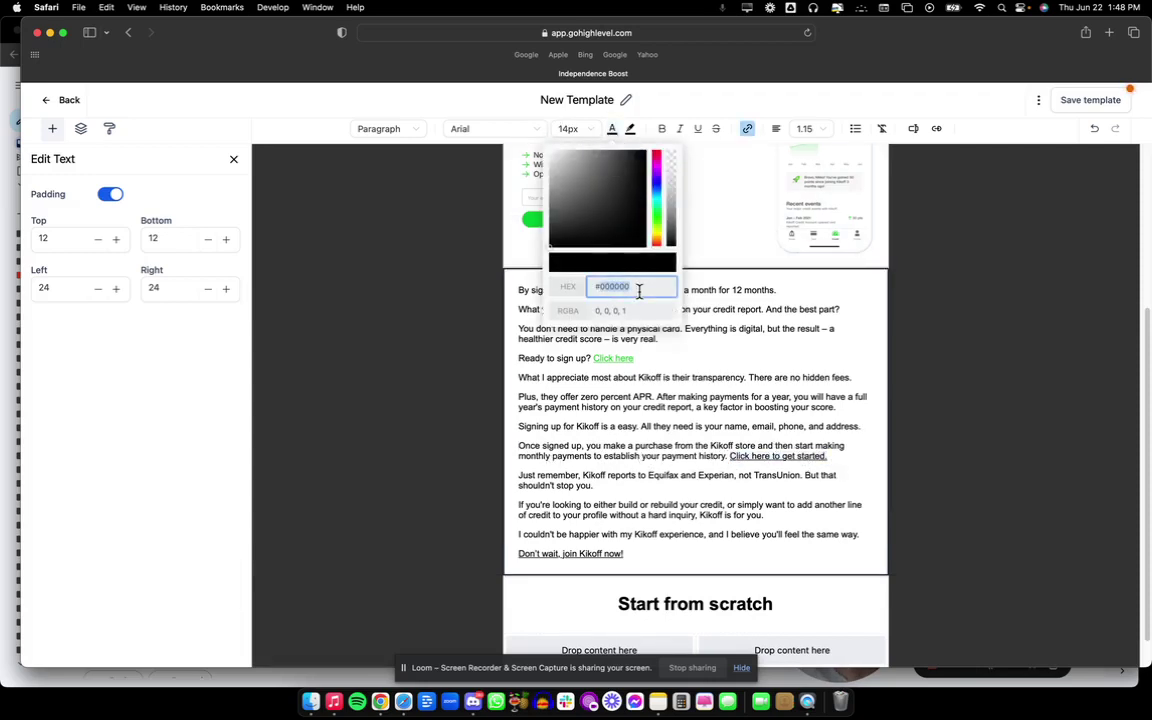
type("#00C433")
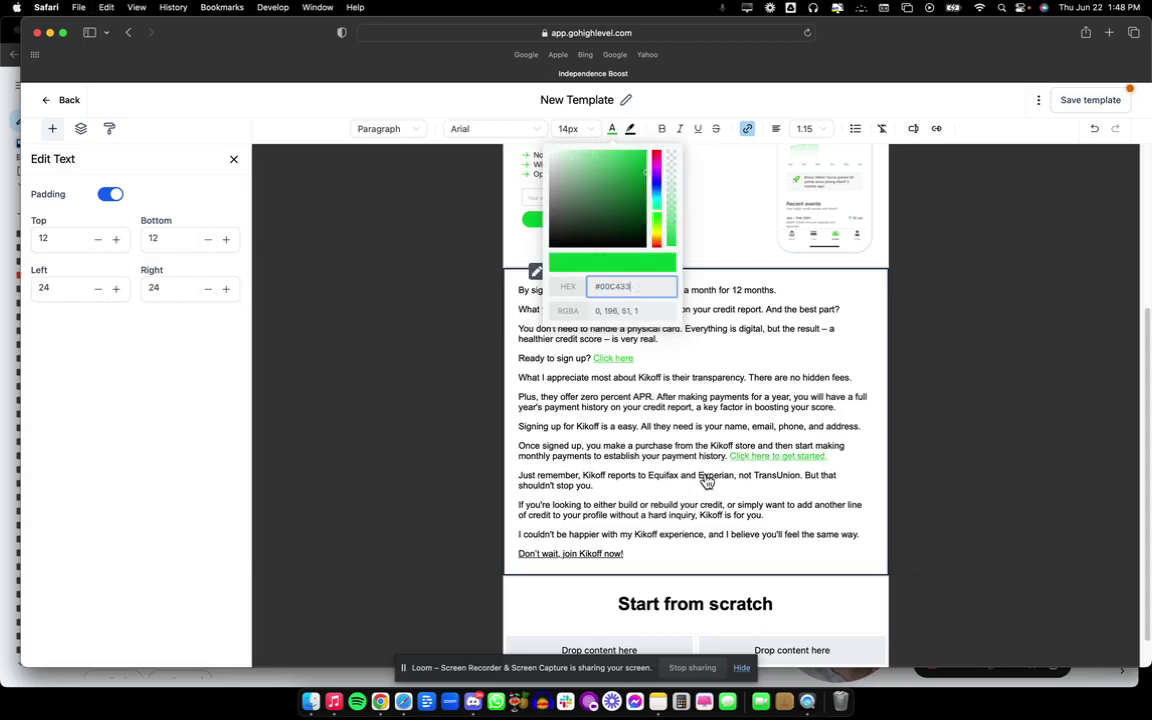
left_click(630, 435)
Colour the 'Don't wait, join Kikoff now!' line green #00C433.
scroll(655, 485, "down", 2)
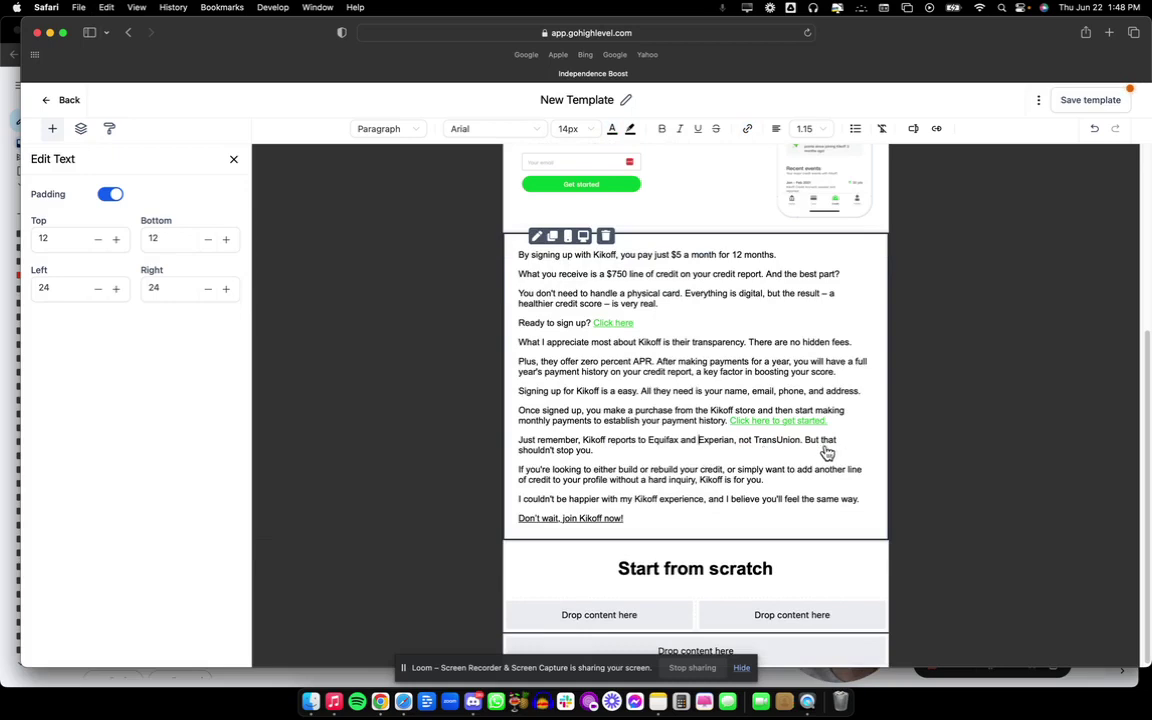
scroll(620, 465, "down", 1)
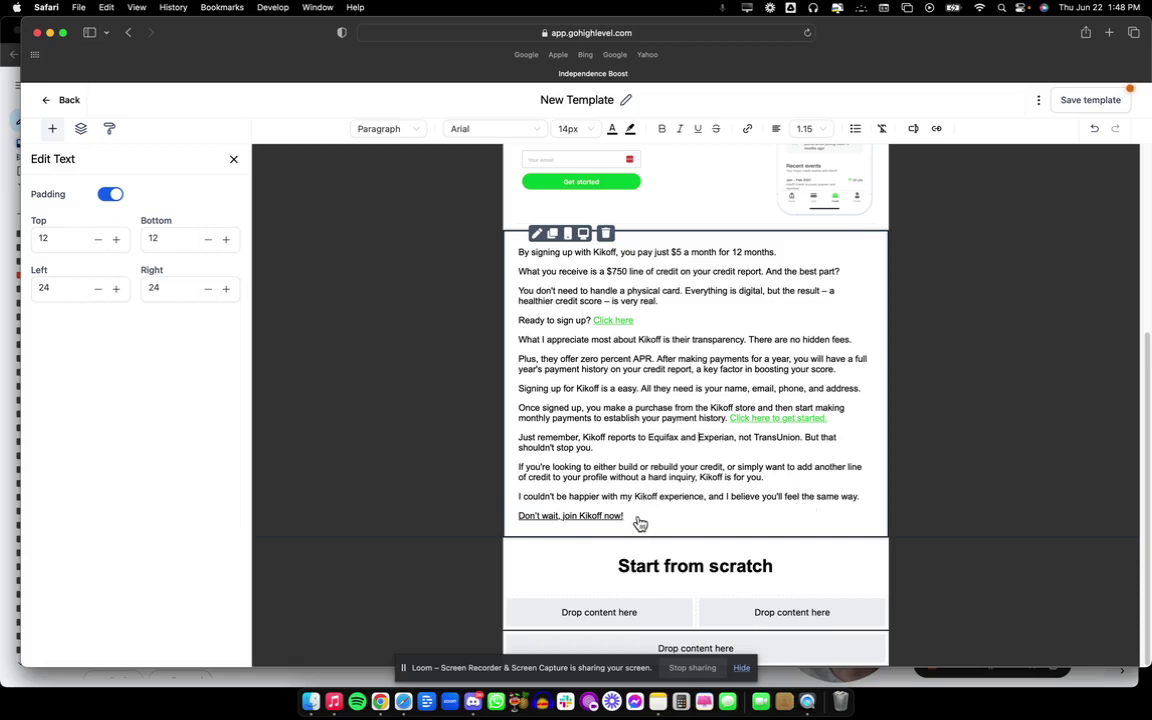
left_click_drag(630, 518, 510, 518)
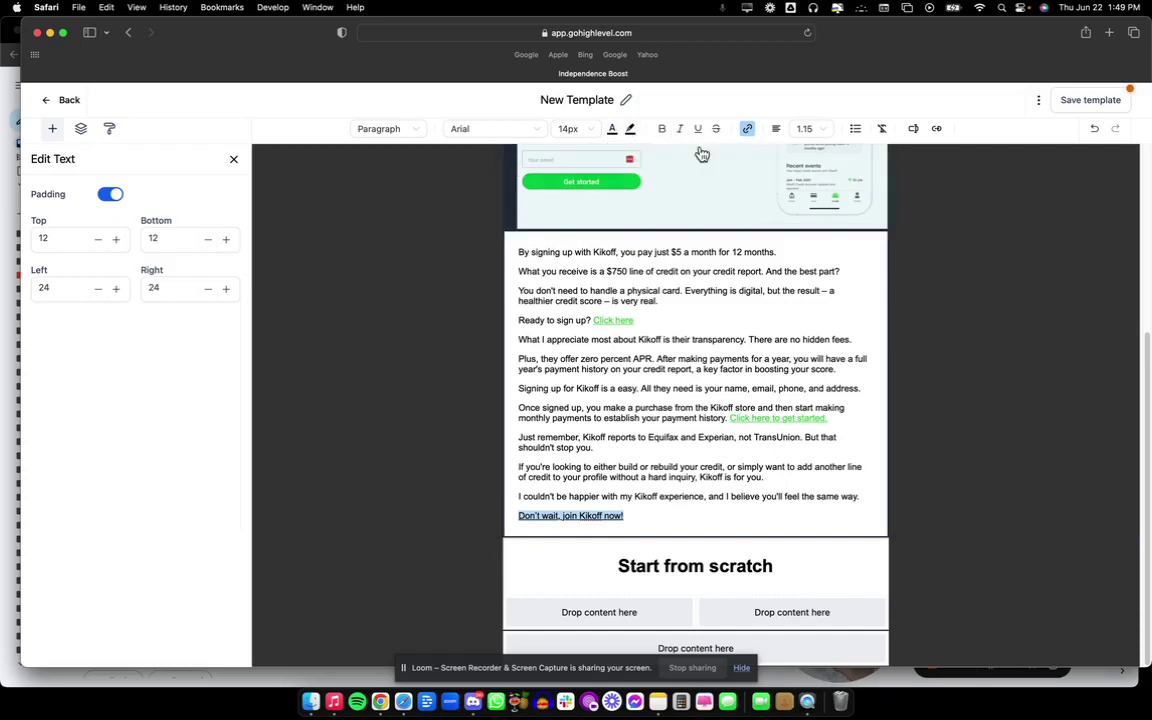
left_click(610, 133)
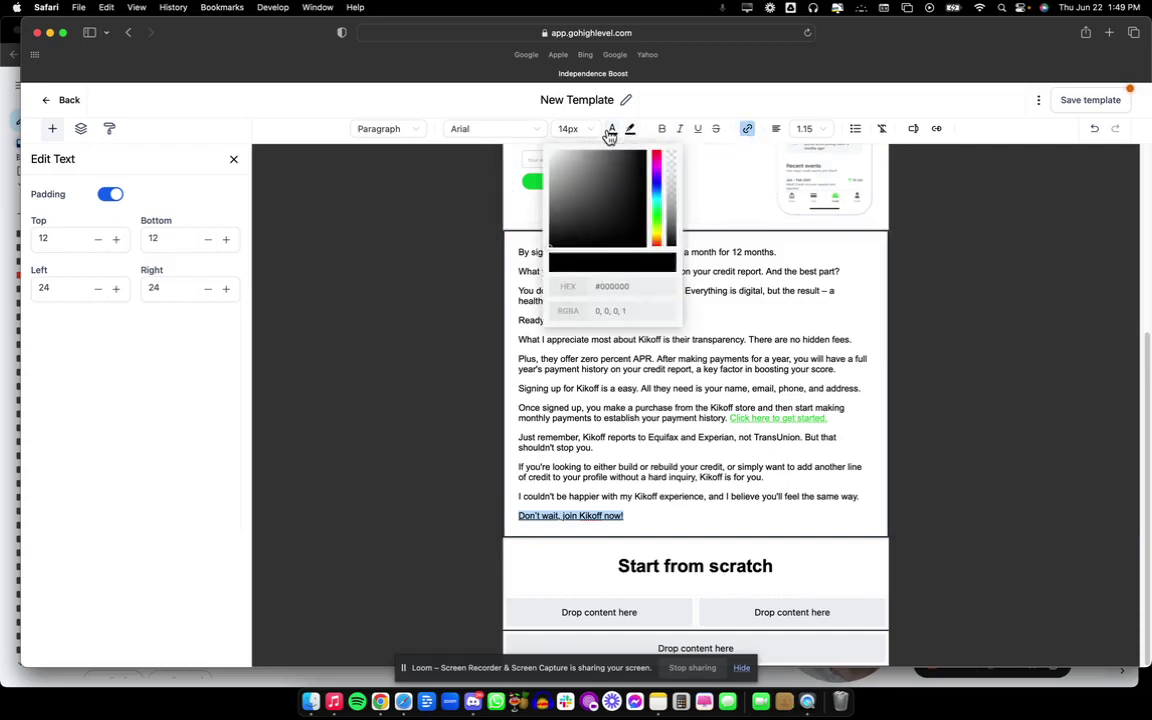
left_click_drag(646, 286, 590, 287)
type("#00C433")
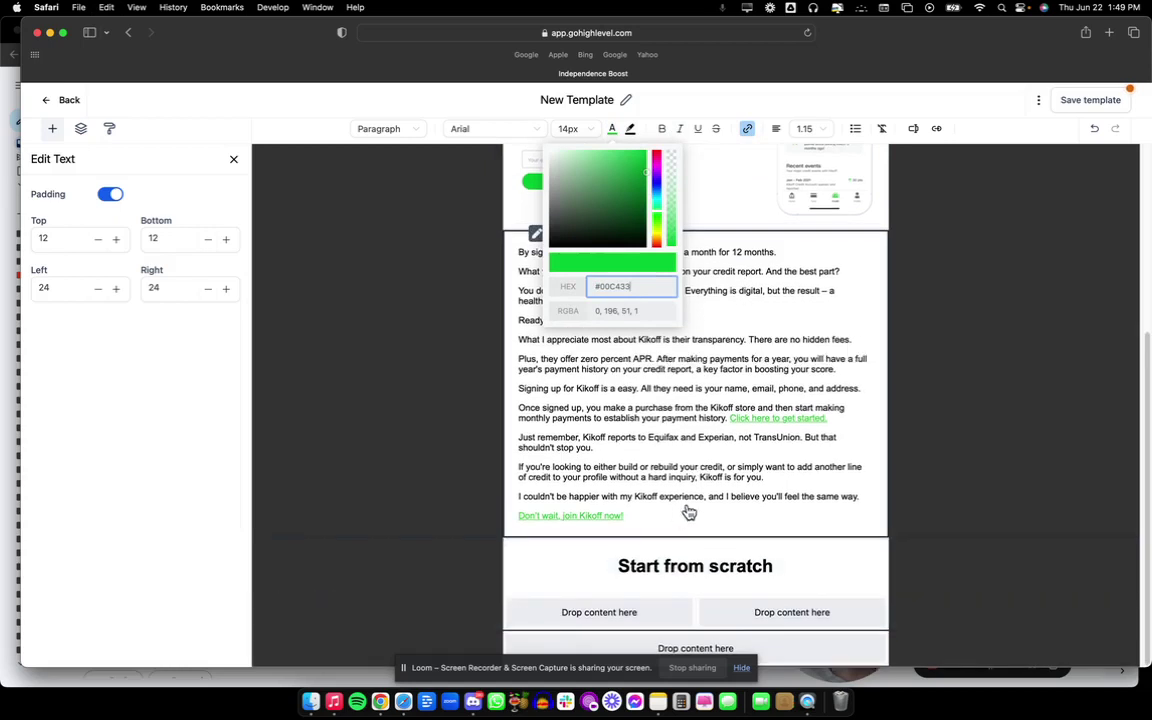
Delete the 'Start from scratch' heading and compare the email against the original in Gmail.
left_click(758, 580)
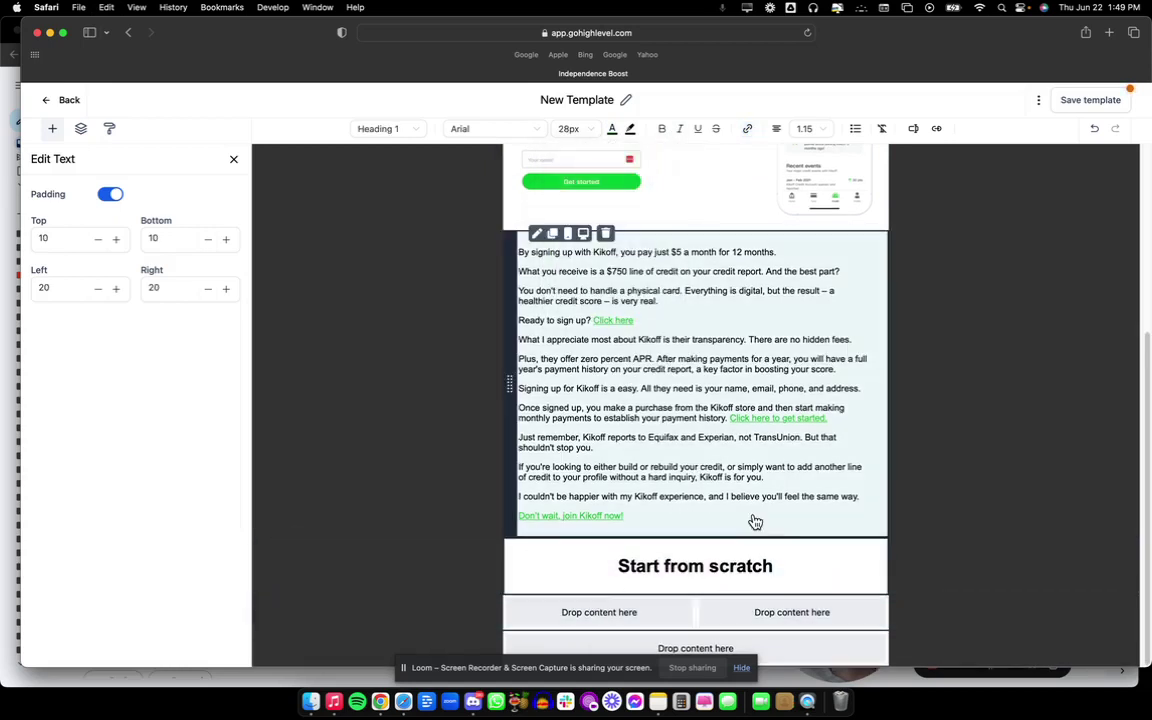
left_click(755, 520)
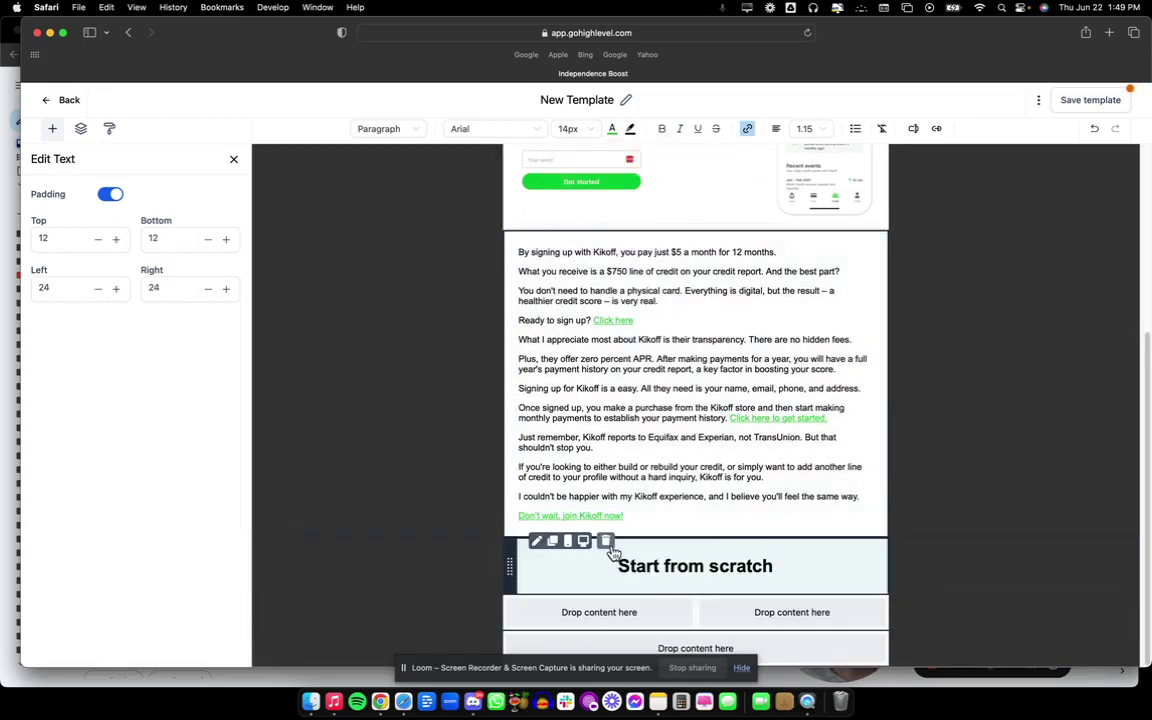
left_click(605, 540)
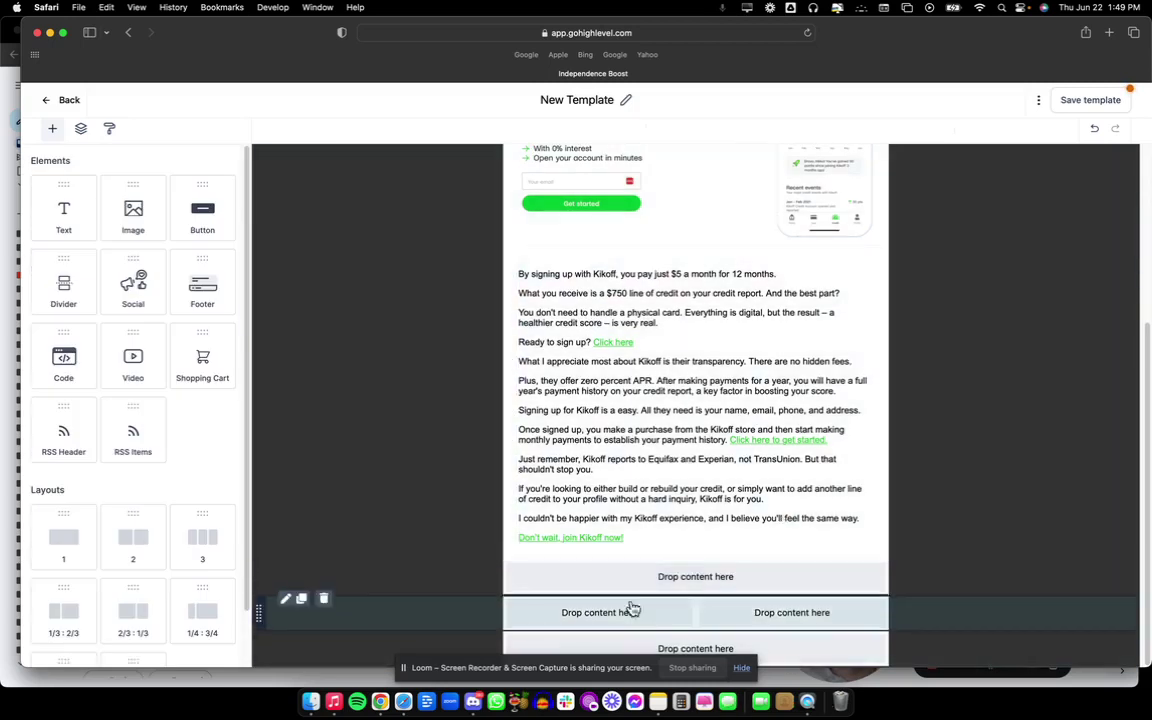
left_click(380, 702)
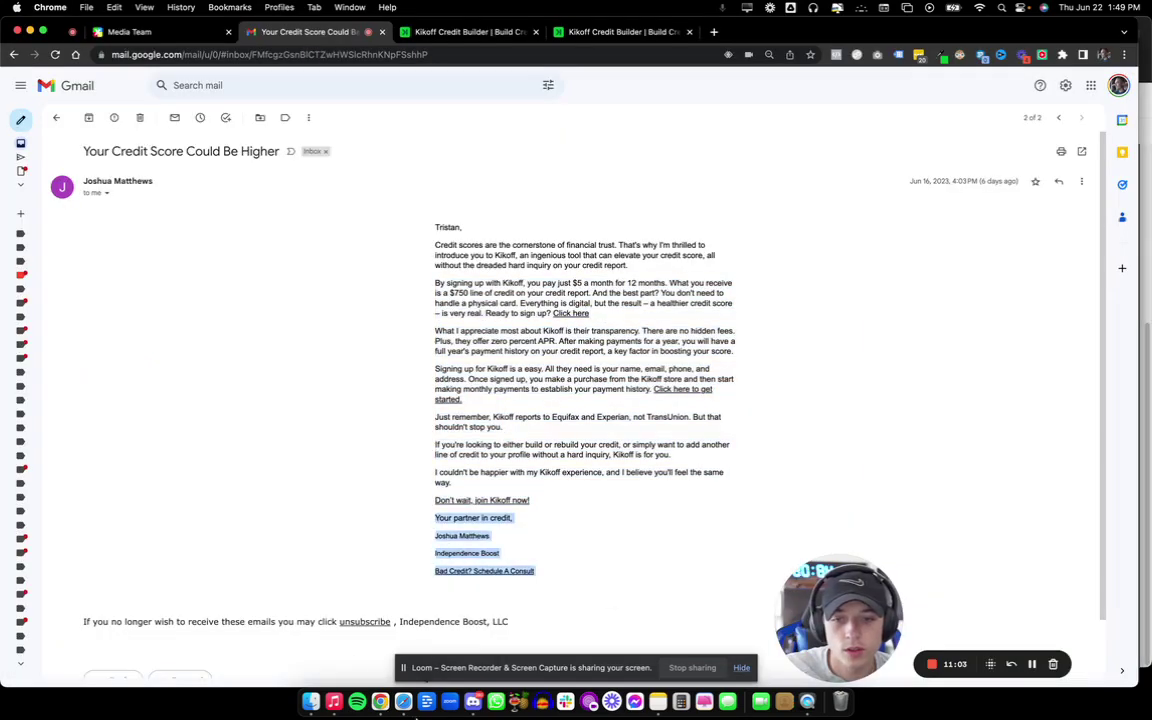
left_click(403, 701)
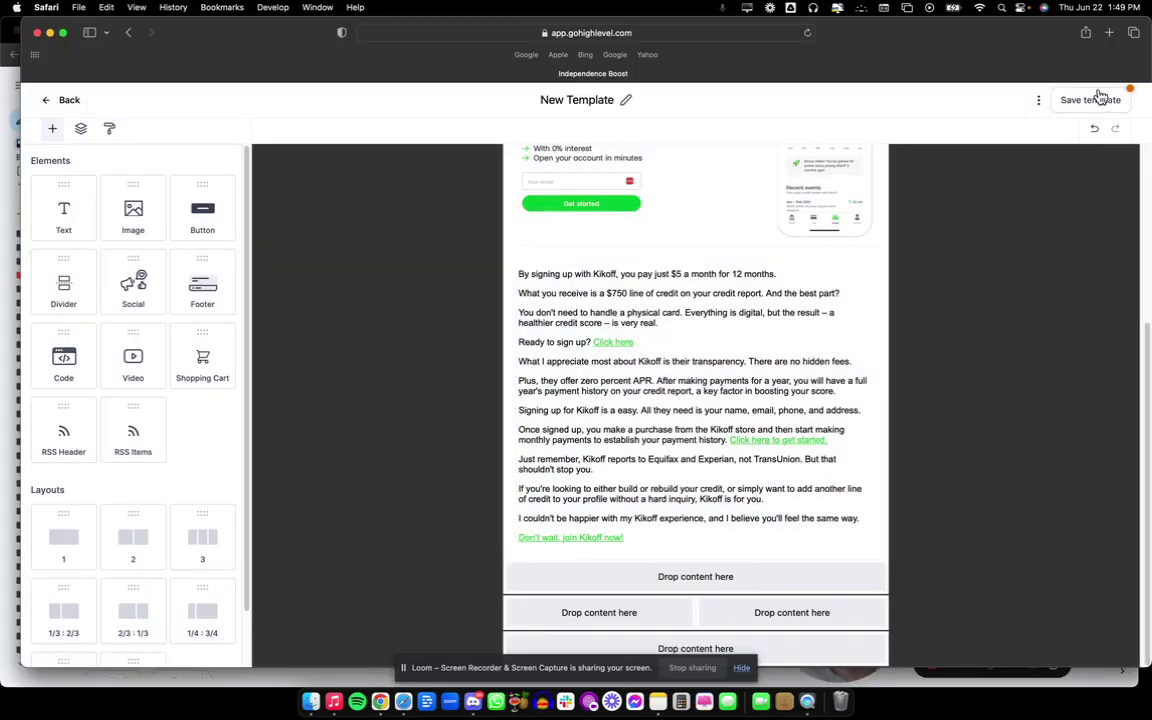
Save the template and add a footer with copyright, address and unsubscribe text at 10px.
left_click(1093, 101)
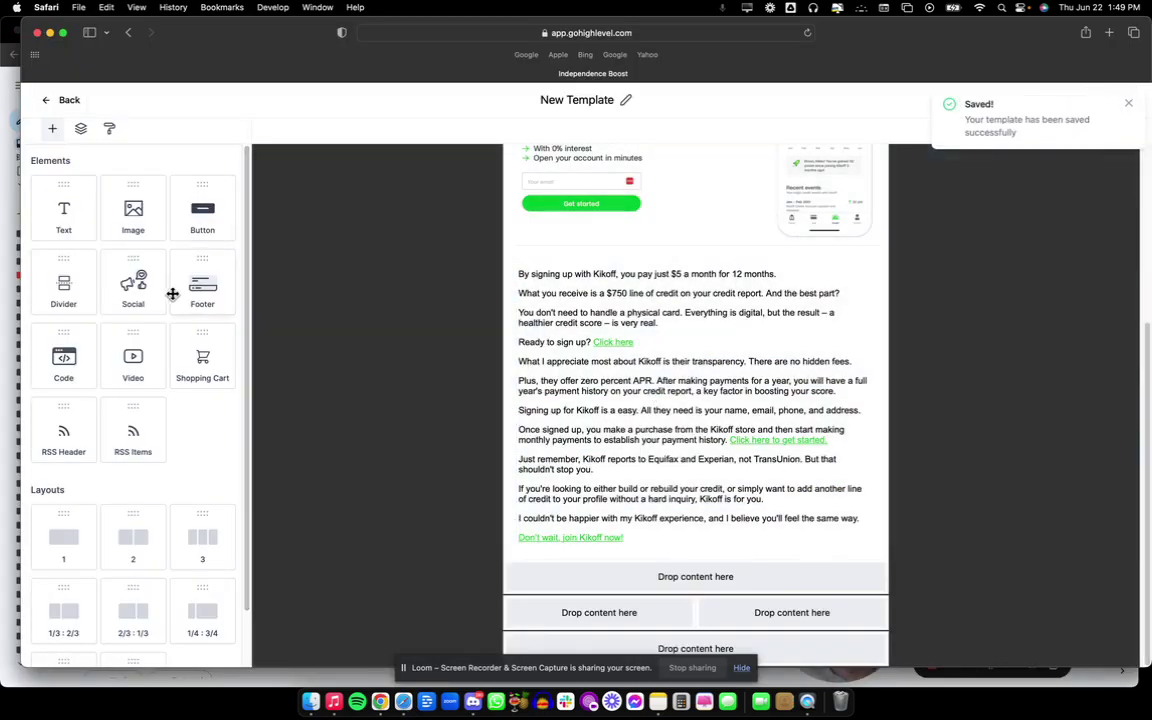
left_click_drag(176, 257, 818, 653)
scroll(670, 571, "down", 2)
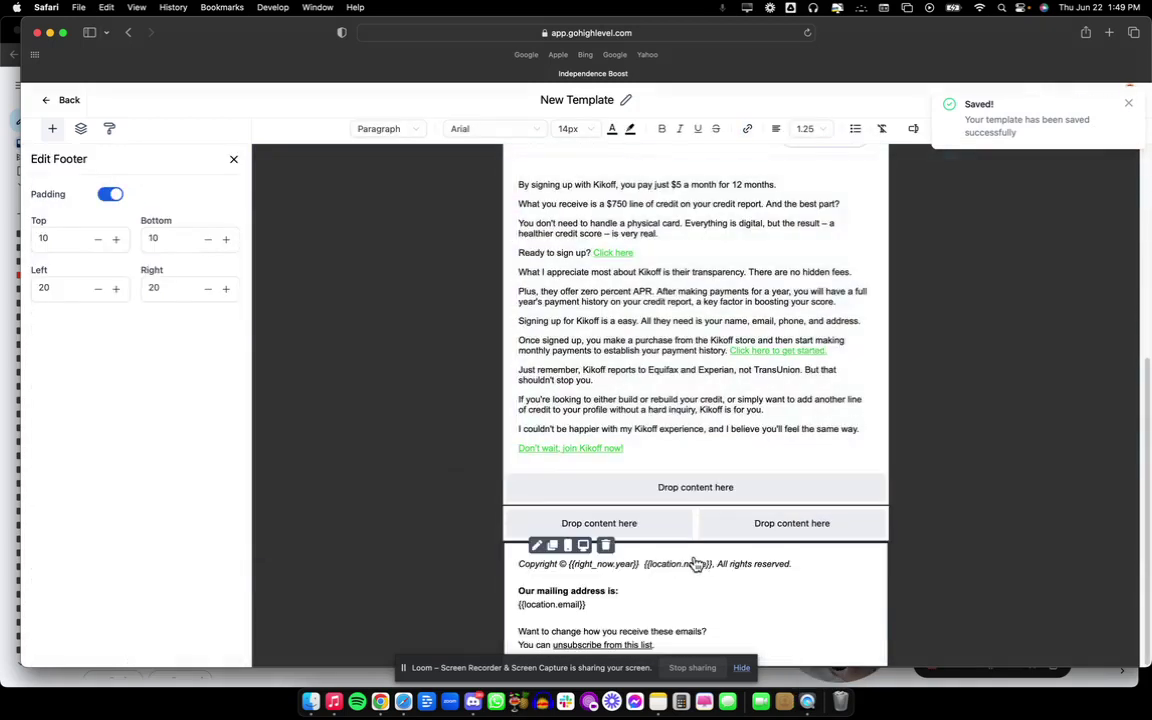
left_click_drag(662, 645, 521, 561)
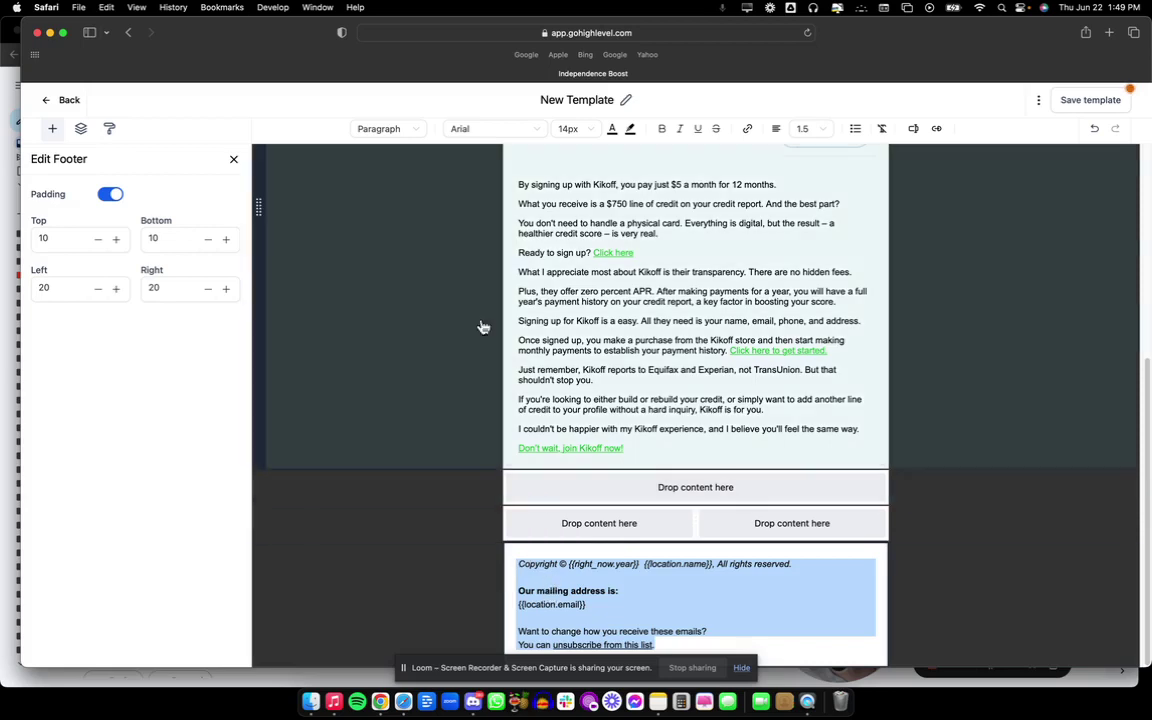
left_click(588, 129)
left_click(573, 203)
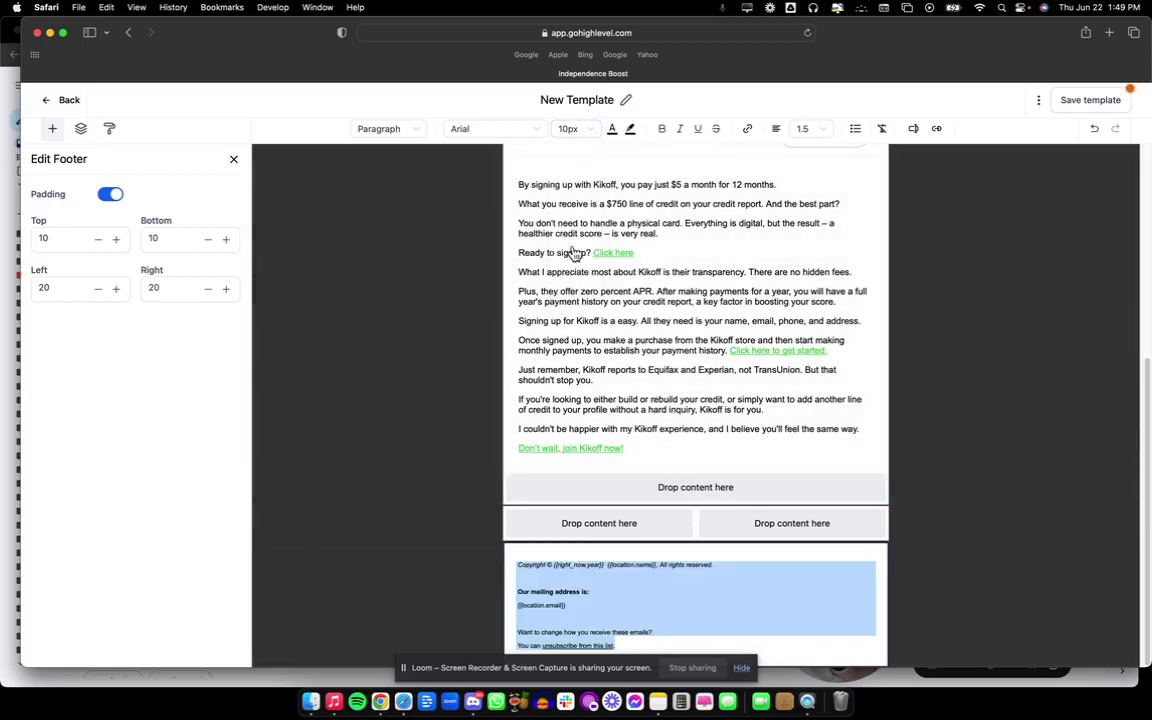
left_click(586, 625)
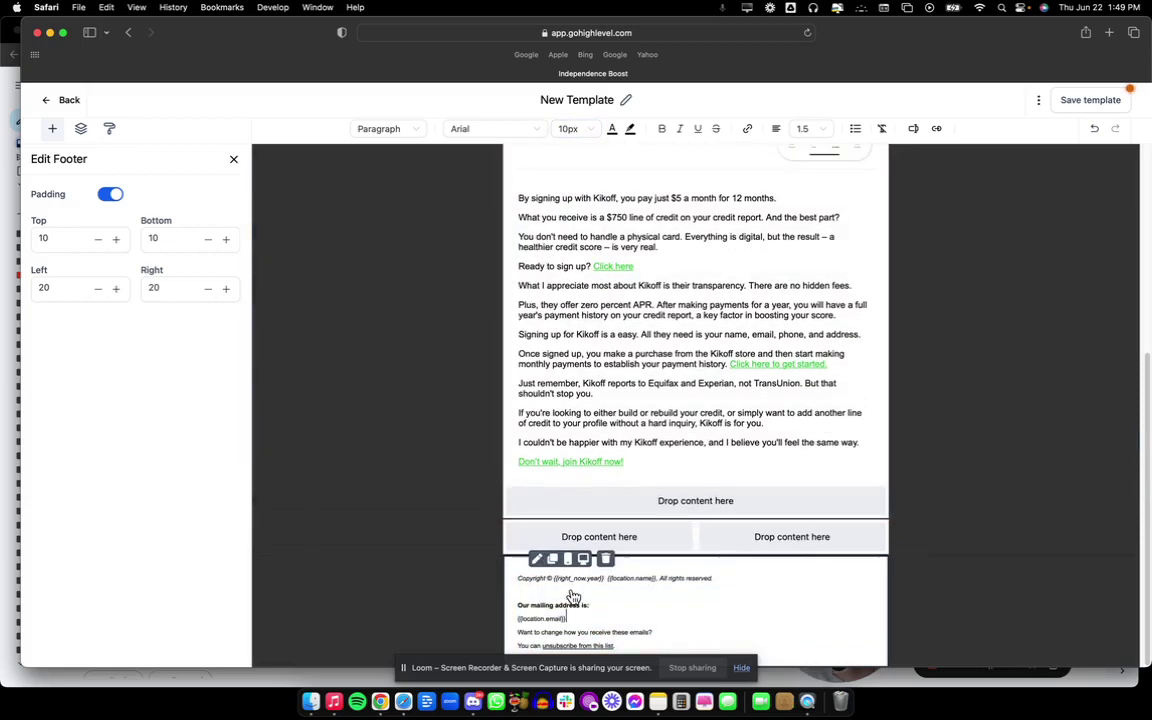
Remove the footer's blank line and place the suited-man photo from Relocated Item in the left column.
key("BackSpace")
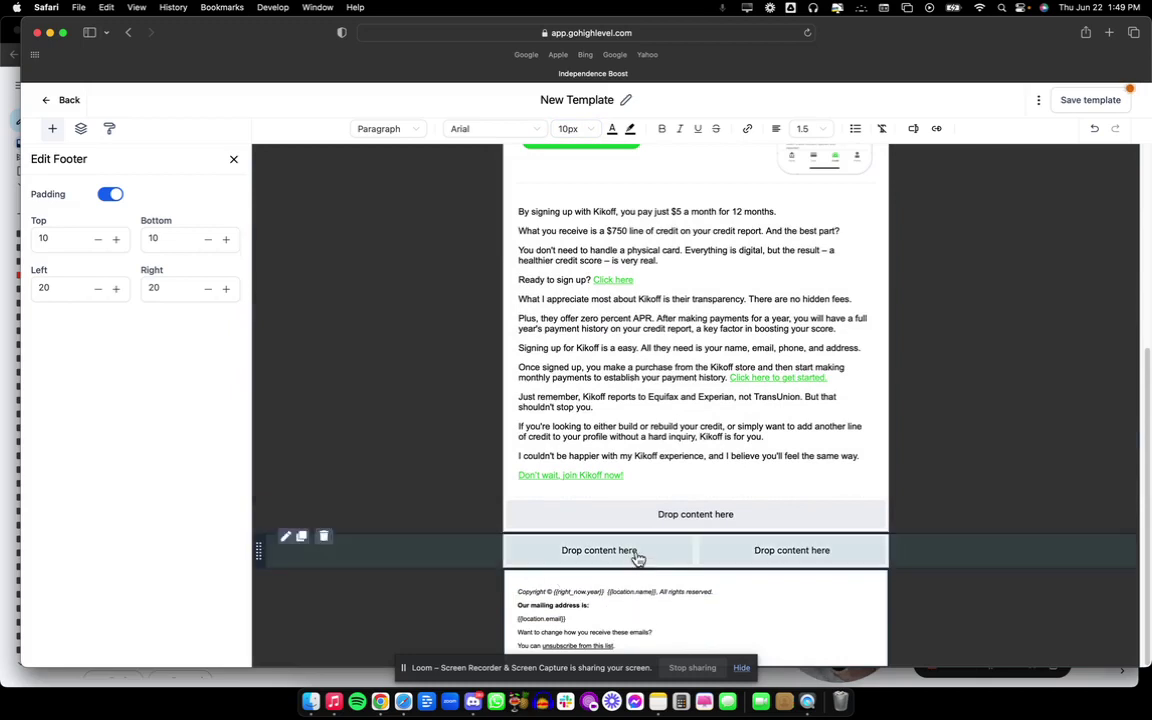
left_click(637, 556)
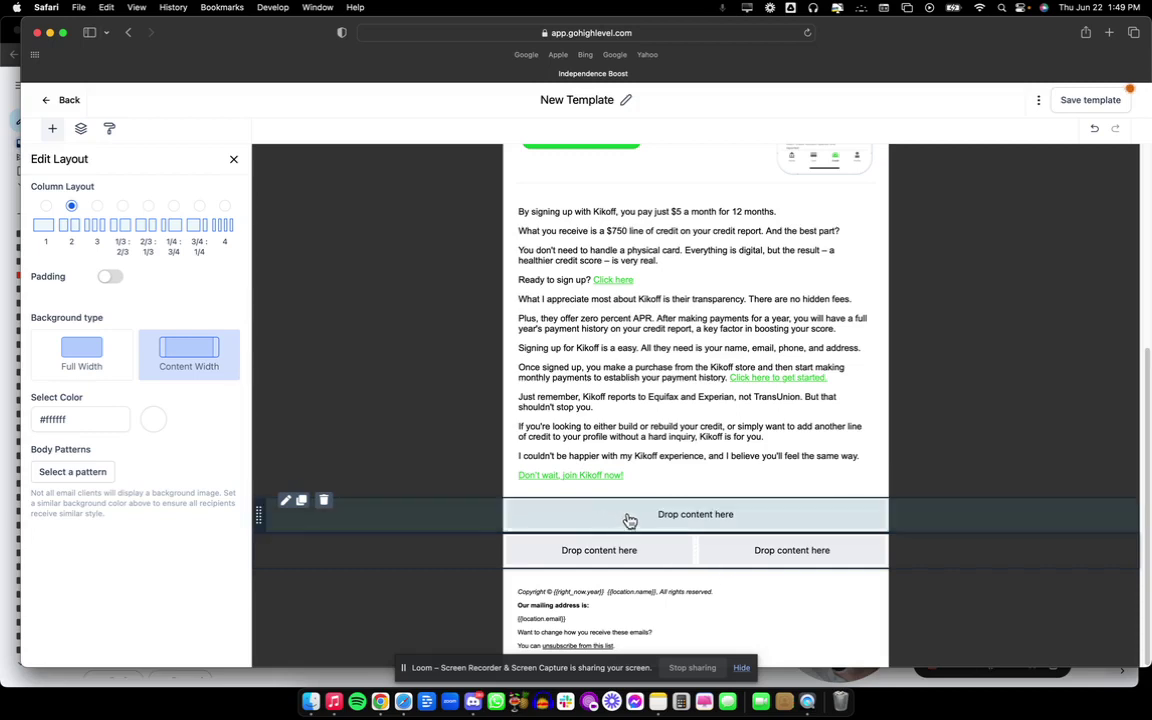
left_click(545, 551)
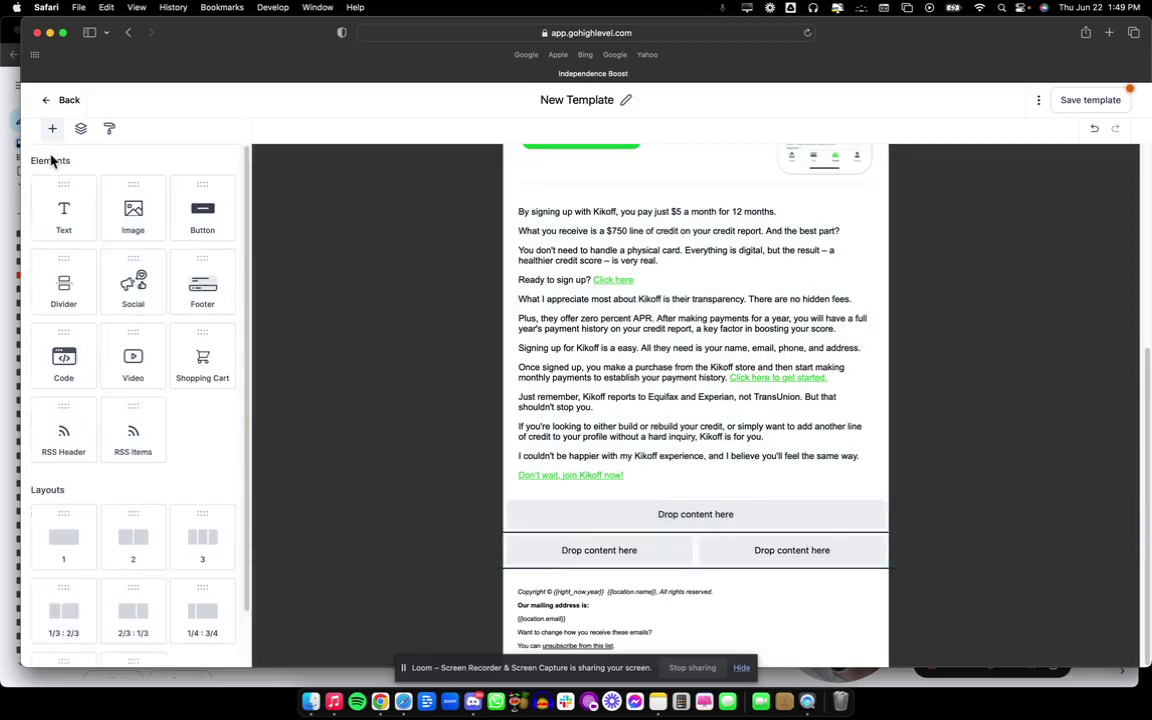
left_click_drag(147, 217, 648, 566)
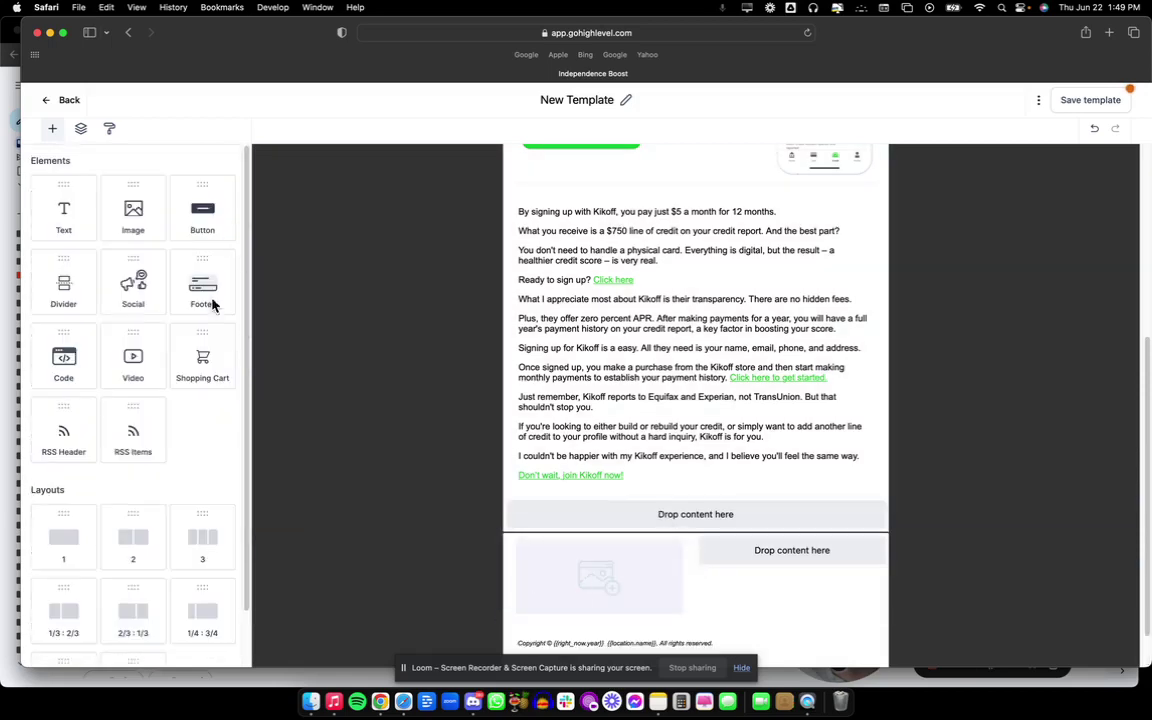
left_click(535, 596)
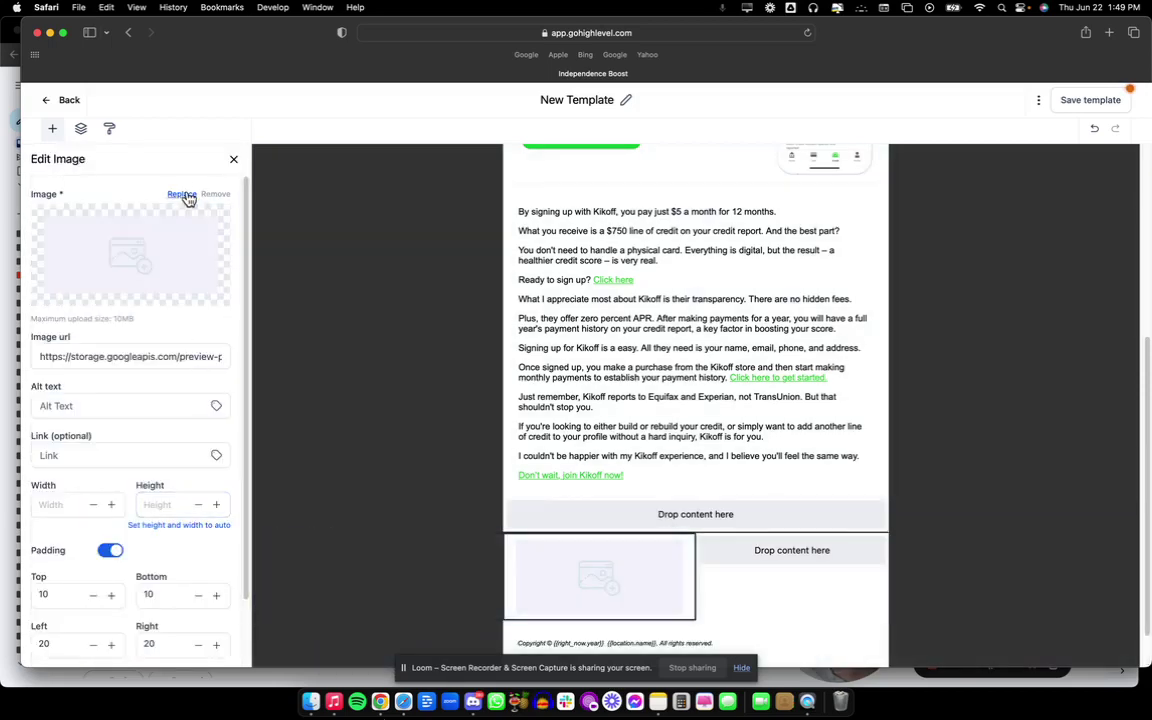
left_click(183, 195)
scroll(689, 545, "down", 5)
scroll(599, 553, "up", 5)
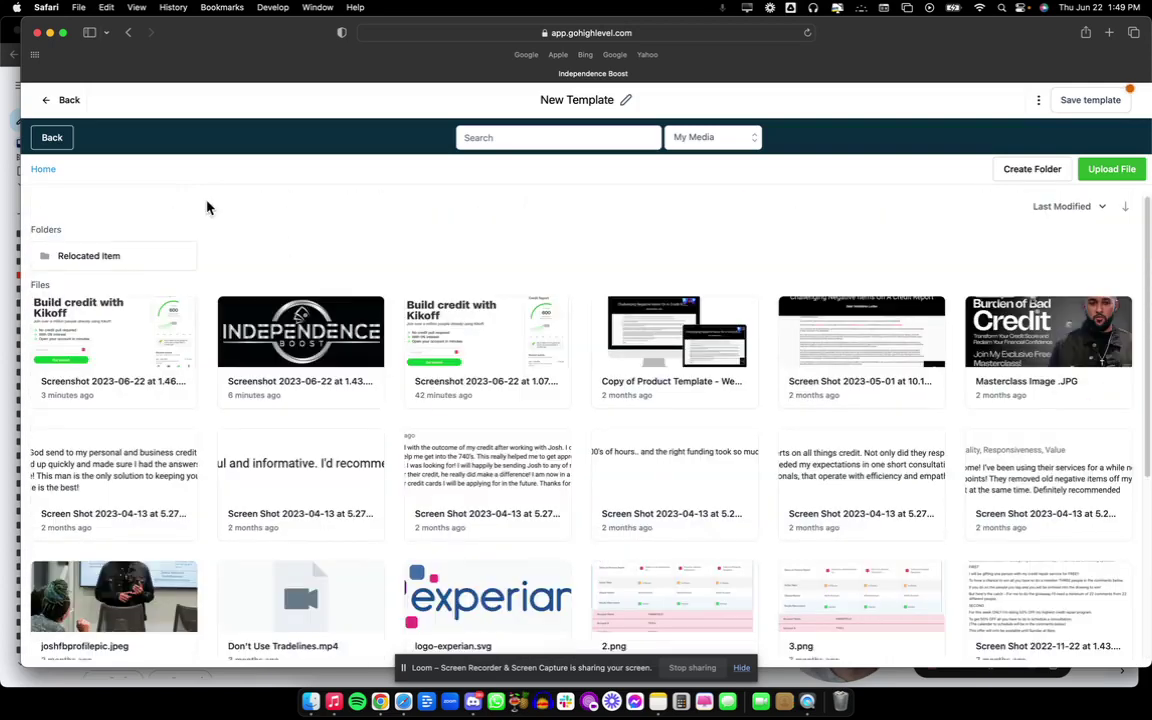
left_click(126, 254)
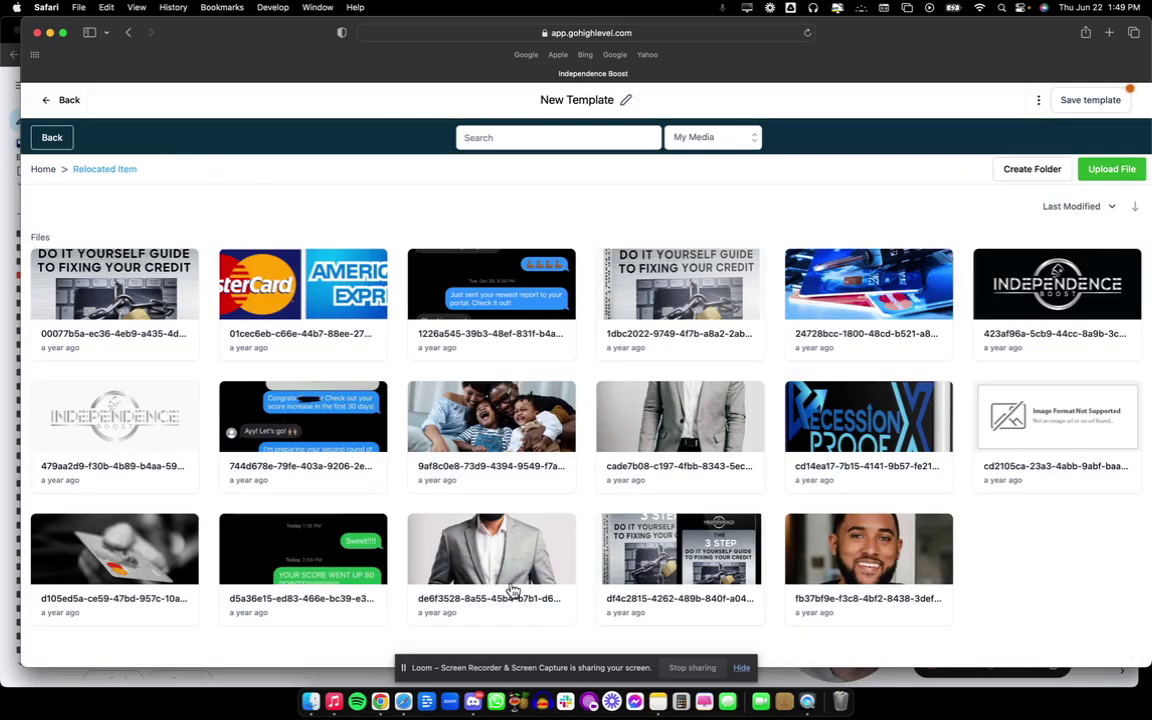
left_click(455, 545)
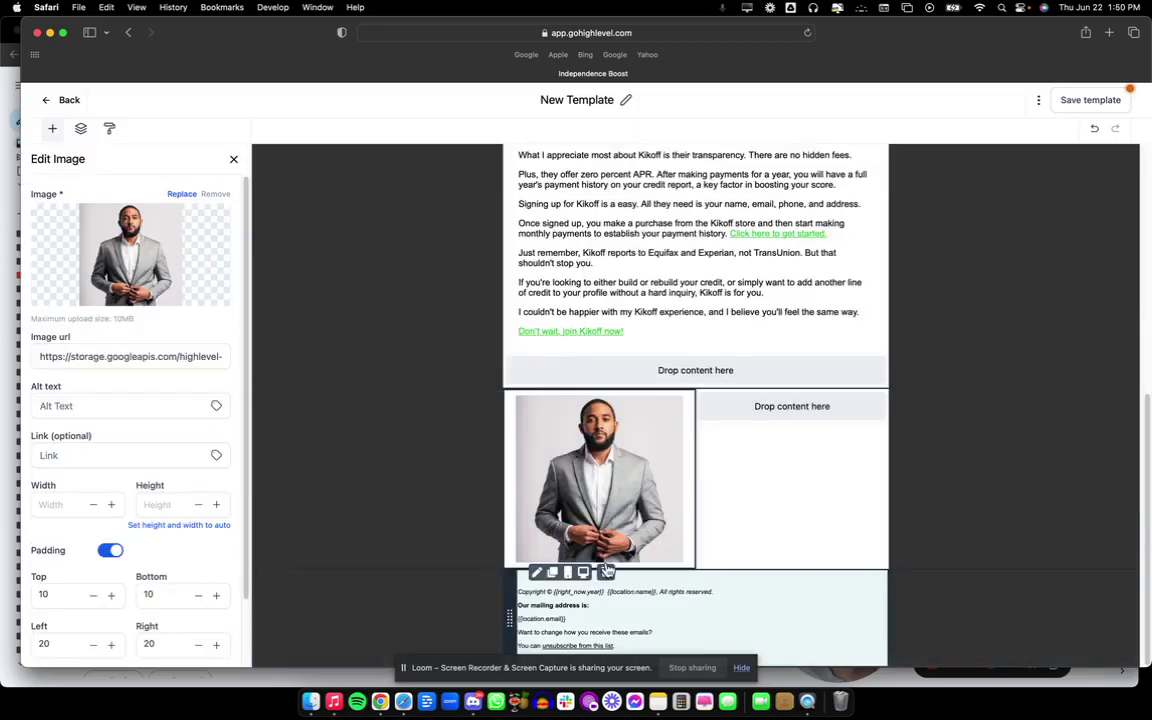
Set the photo's top, bottom, right and left padding to 0.
scroll(66, 550, "down", 2)
left_click(63, 524)
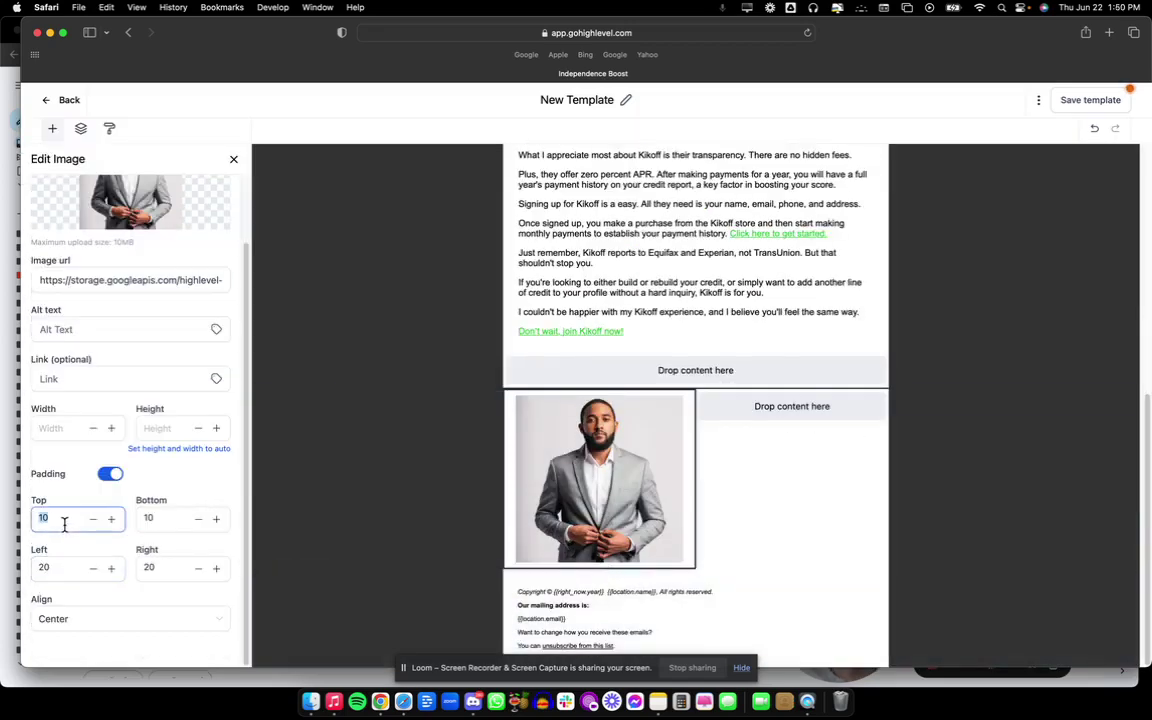
type("0")
double_click(165, 519)
type("0")
double_click(167, 568)
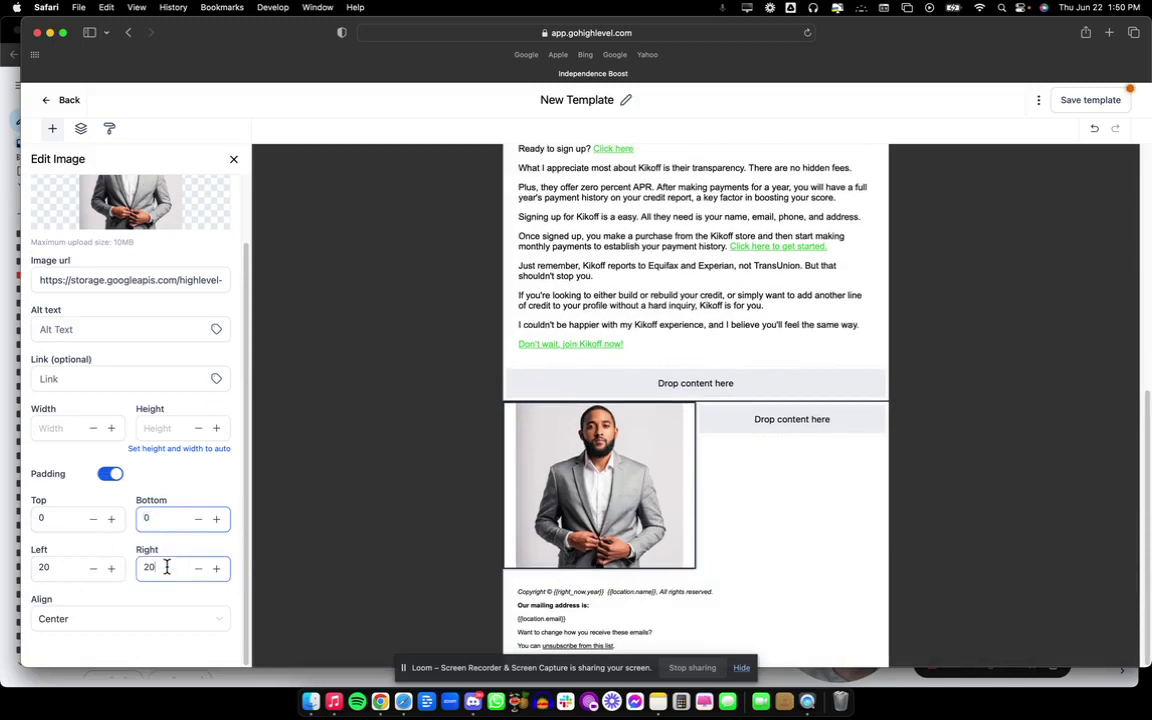
type("0")
left_click(88, 572)
left_click(88, 572)
left_click(88, 572)
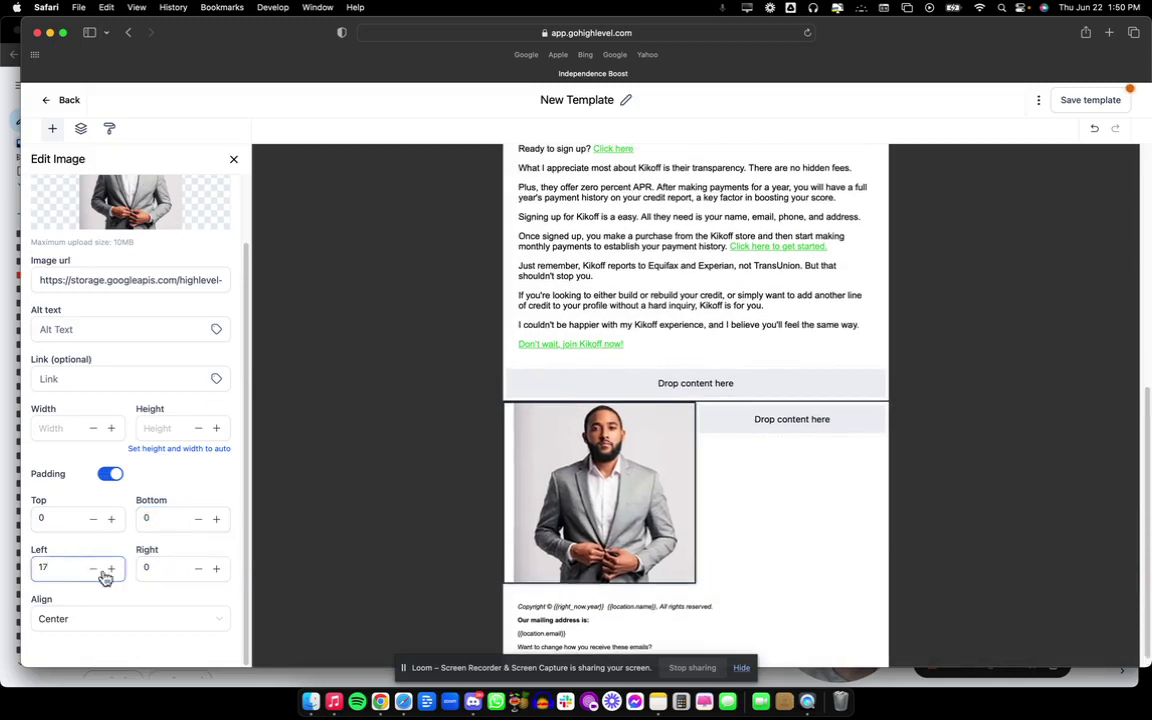
type("0")
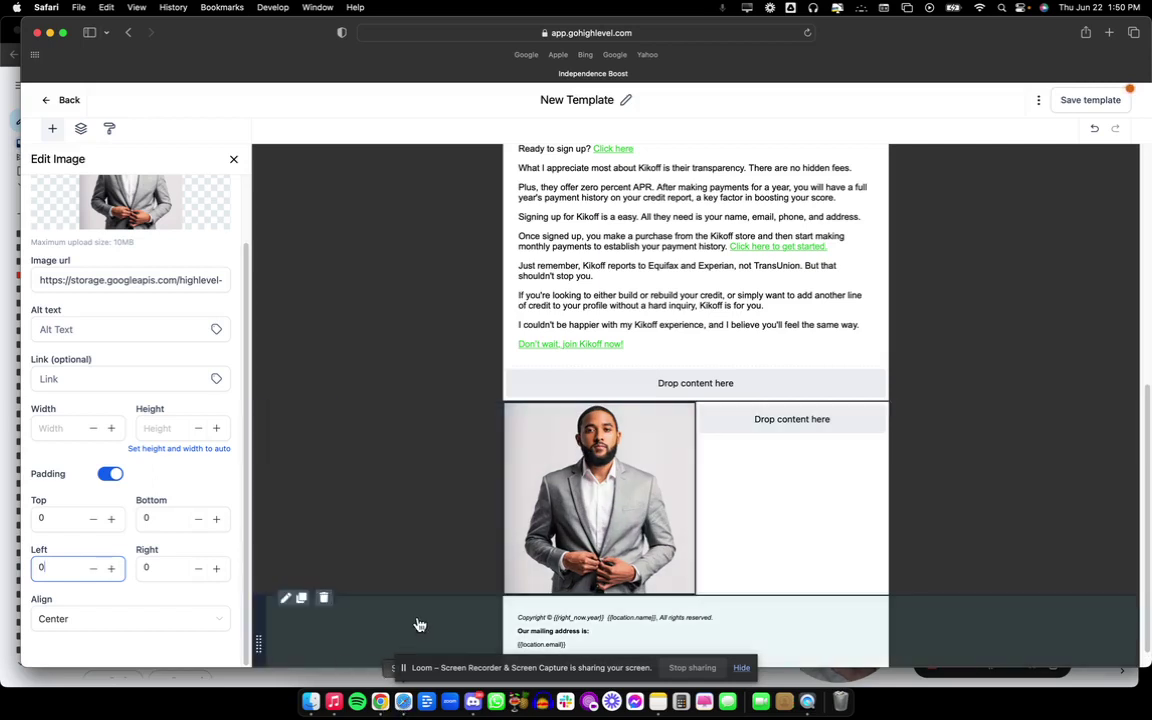
Add a text block beside the photo and copy the signature lines from the Gmail email.
left_click(233, 159)
left_click_drag(60, 205, 762, 412)
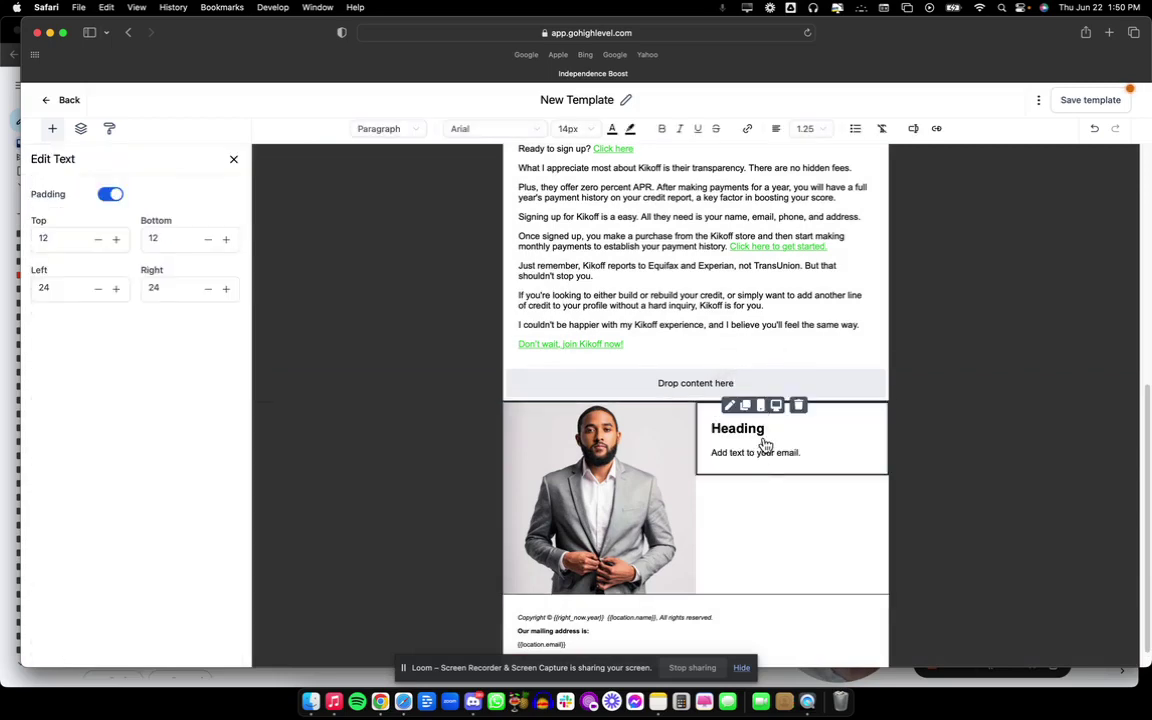
left_click(380, 702)
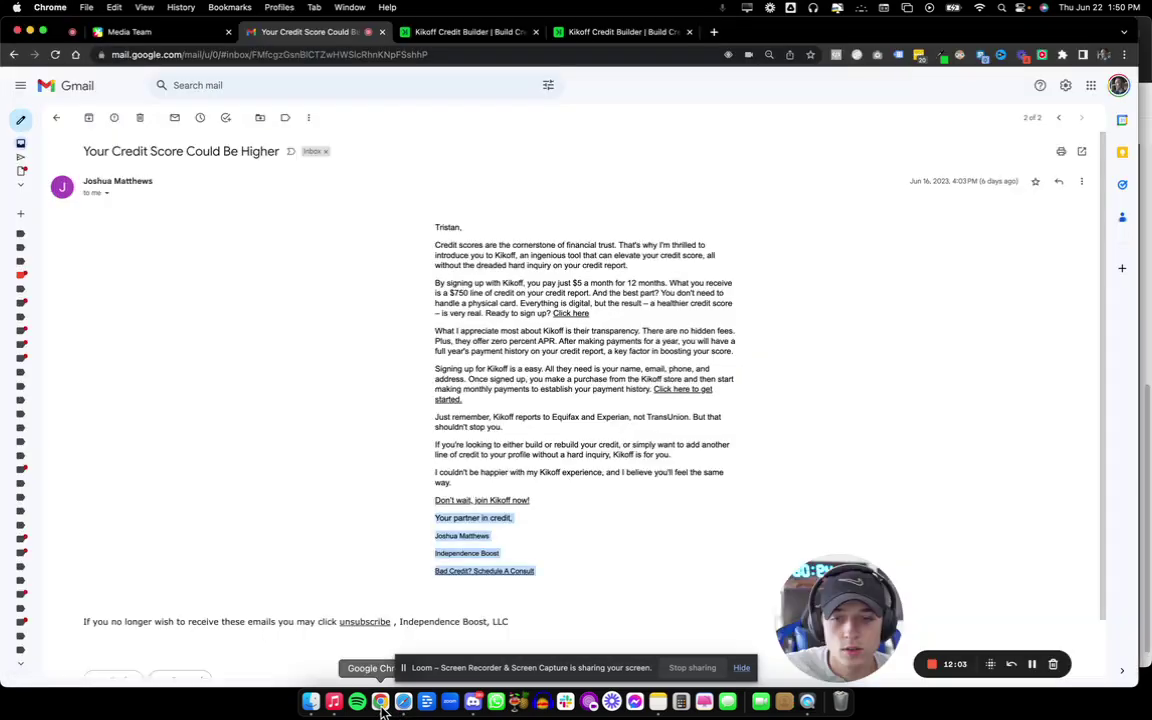
left_click_drag(432, 521, 549, 577)
key("cmd+c")
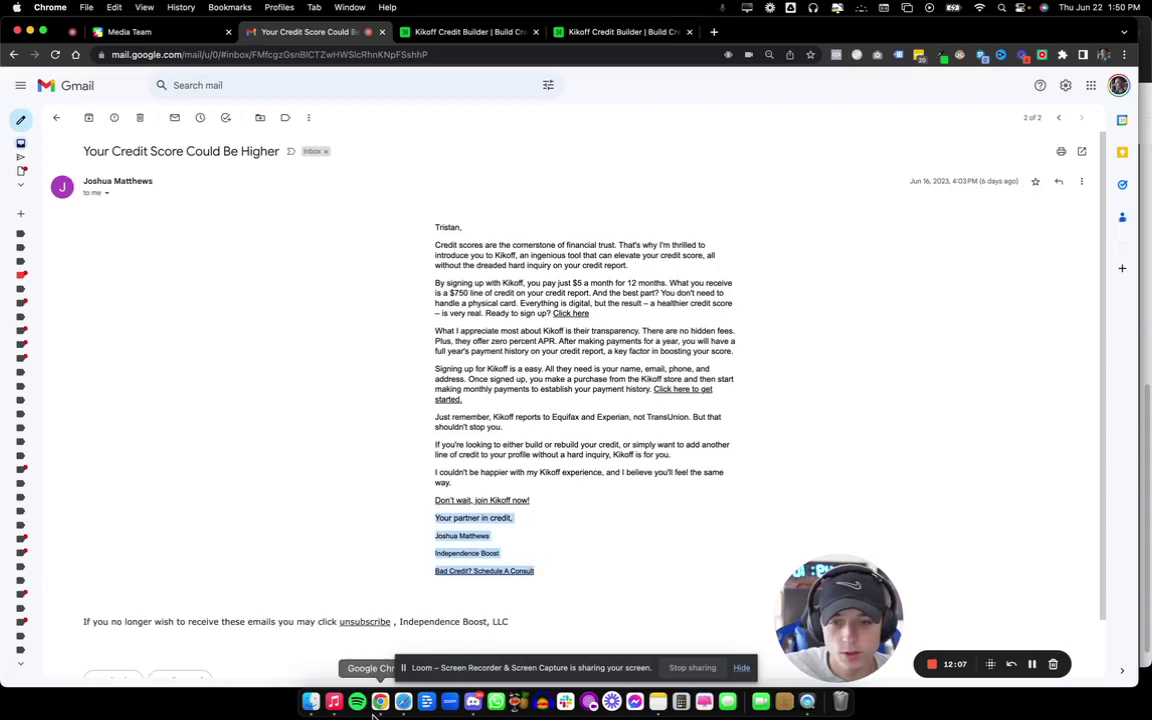
left_click(403, 702)
Paste the signature lines over the placeholder heading and text, and set them to Paragraph.
triple_click(823, 465)
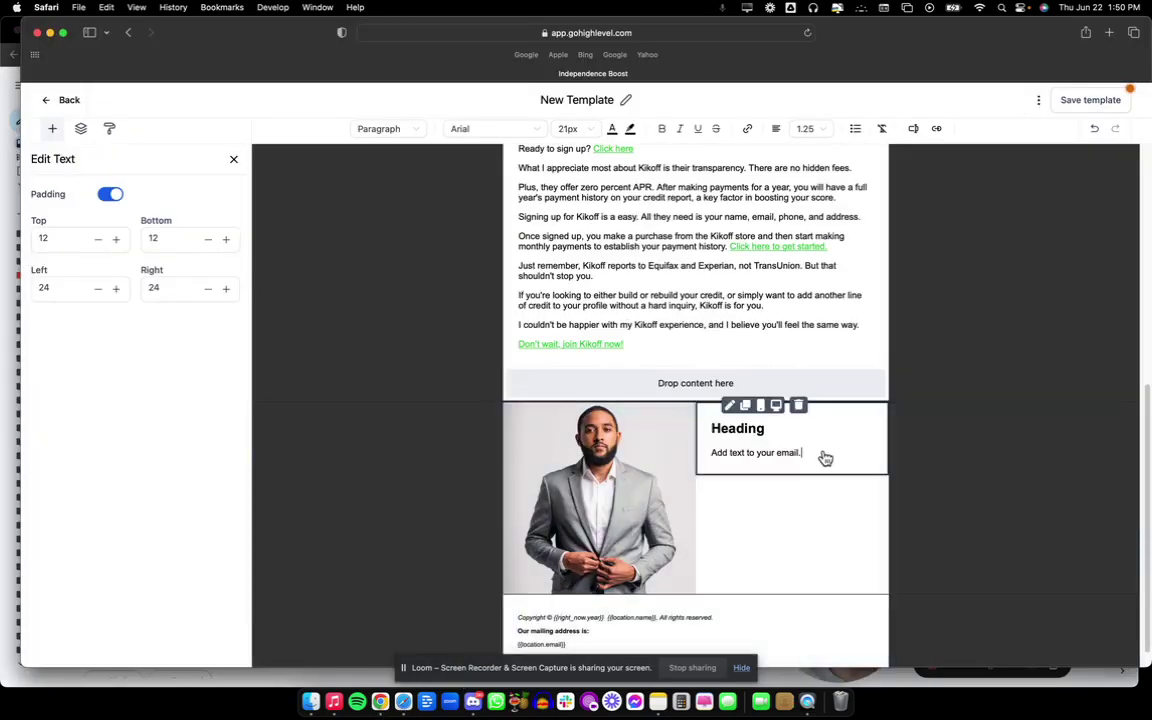
left_click(789, 452)
left_click_drag(713, 432, 709, 429)
key("cmd+v")
left_click(382, 128)
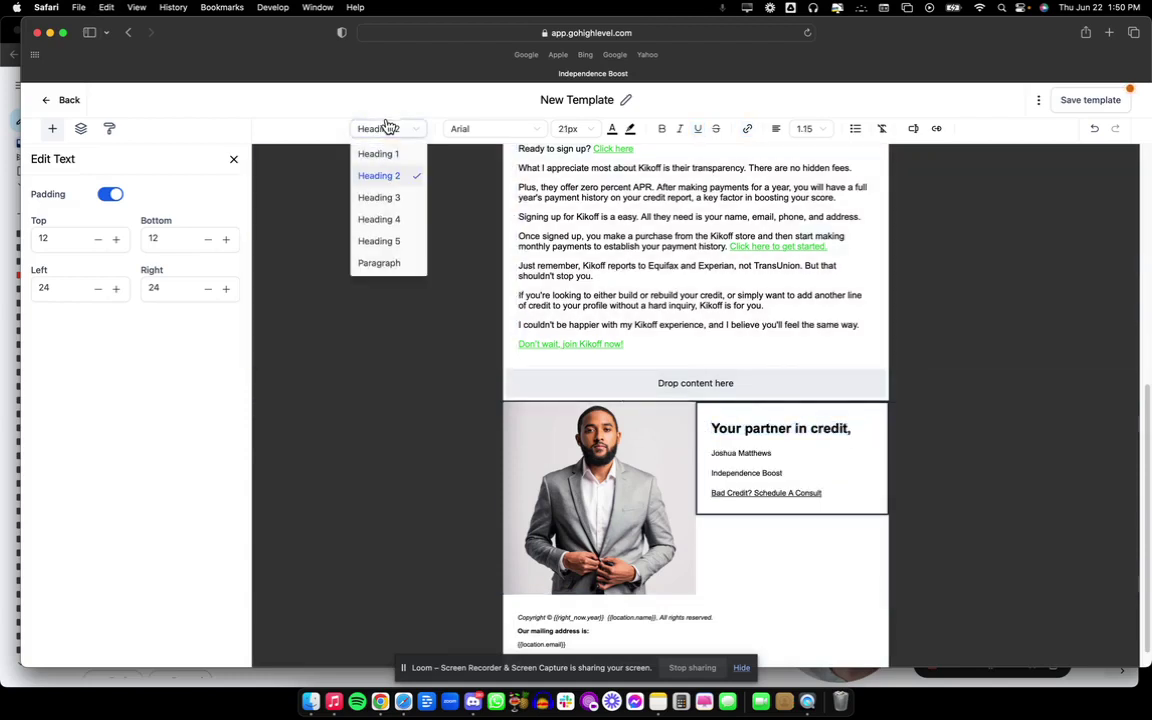
left_click(382, 262)
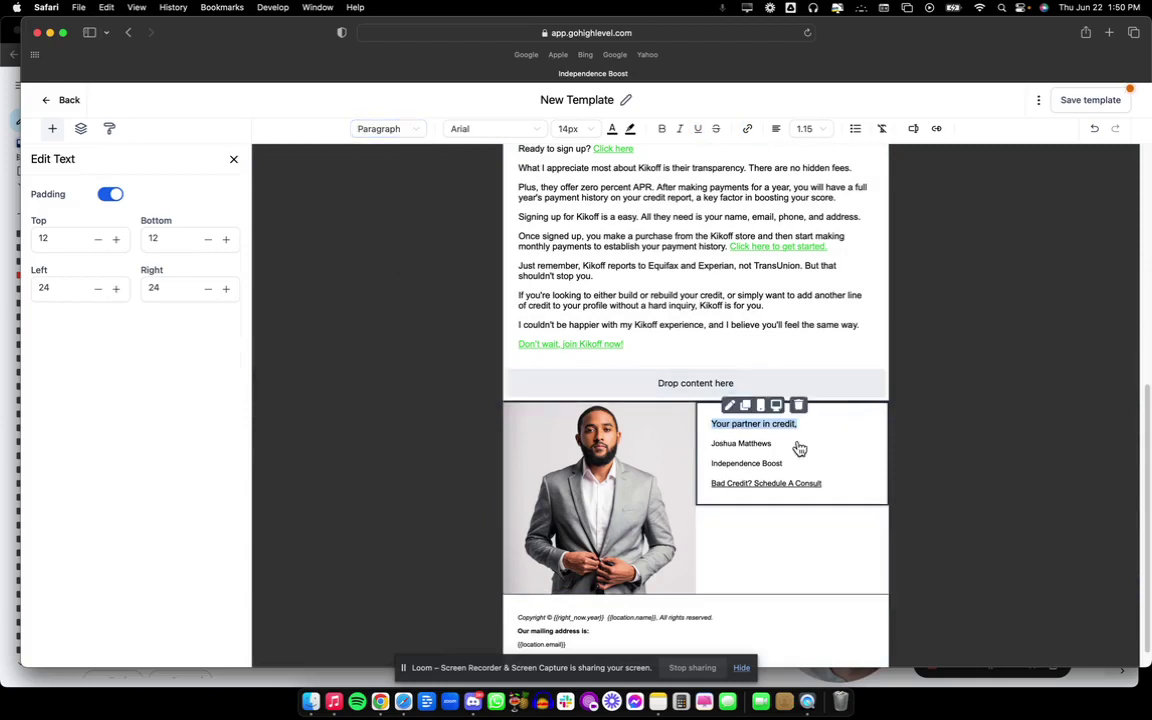
Set all four signature lines to 12px font size.
triple_click(851, 488)
left_click(860, 490)
left_click_drag(860, 490, 712, 419)
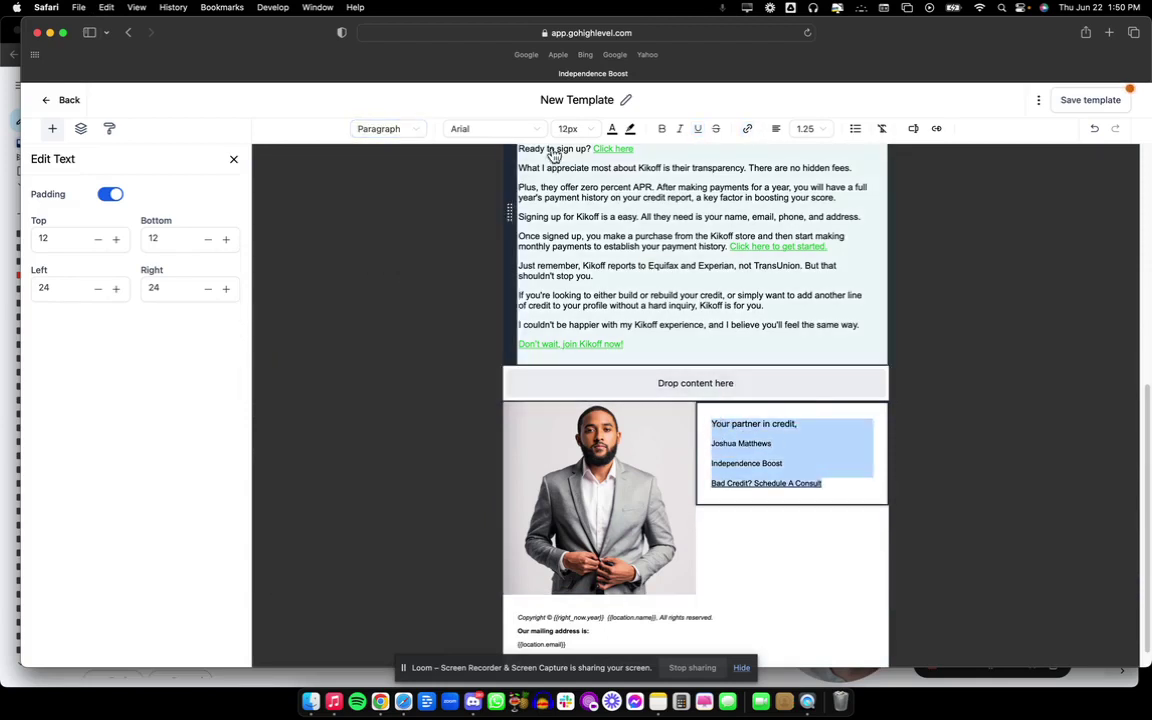
left_click(589, 131)
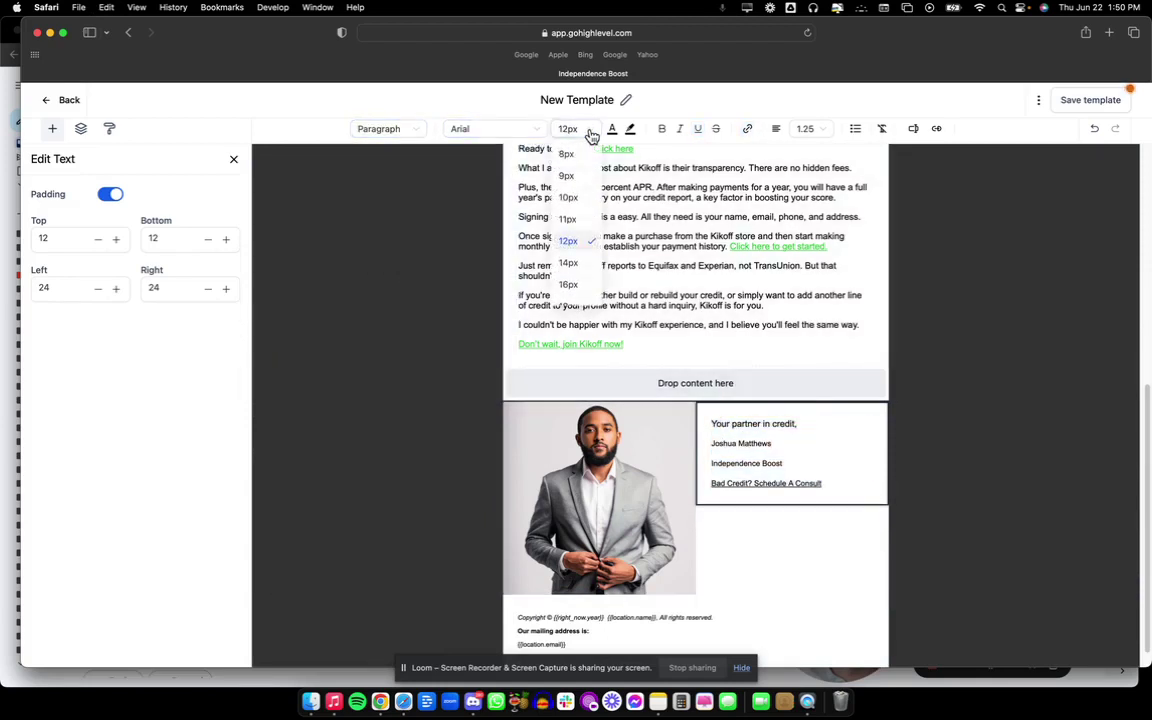
left_click(590, 243)
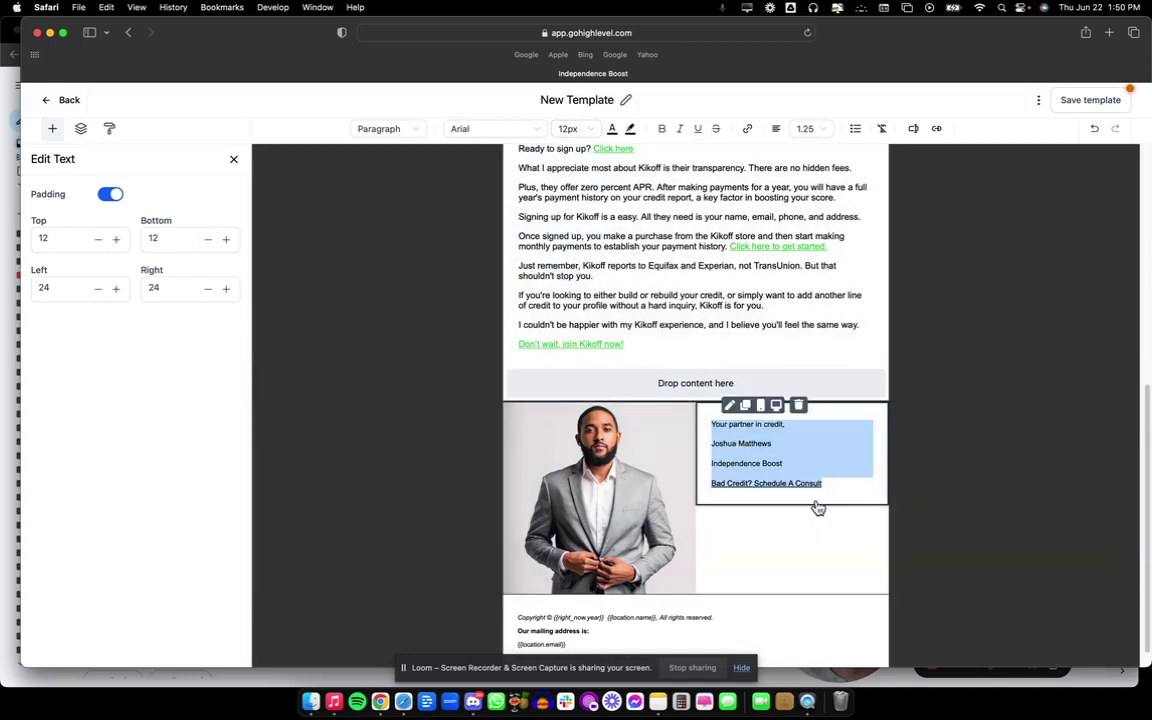
Add black social icons under the signature, removing Twitter, Googleplus and Pinterest.
left_click(234, 162)
left_click_drag(120, 256, 773, 467)
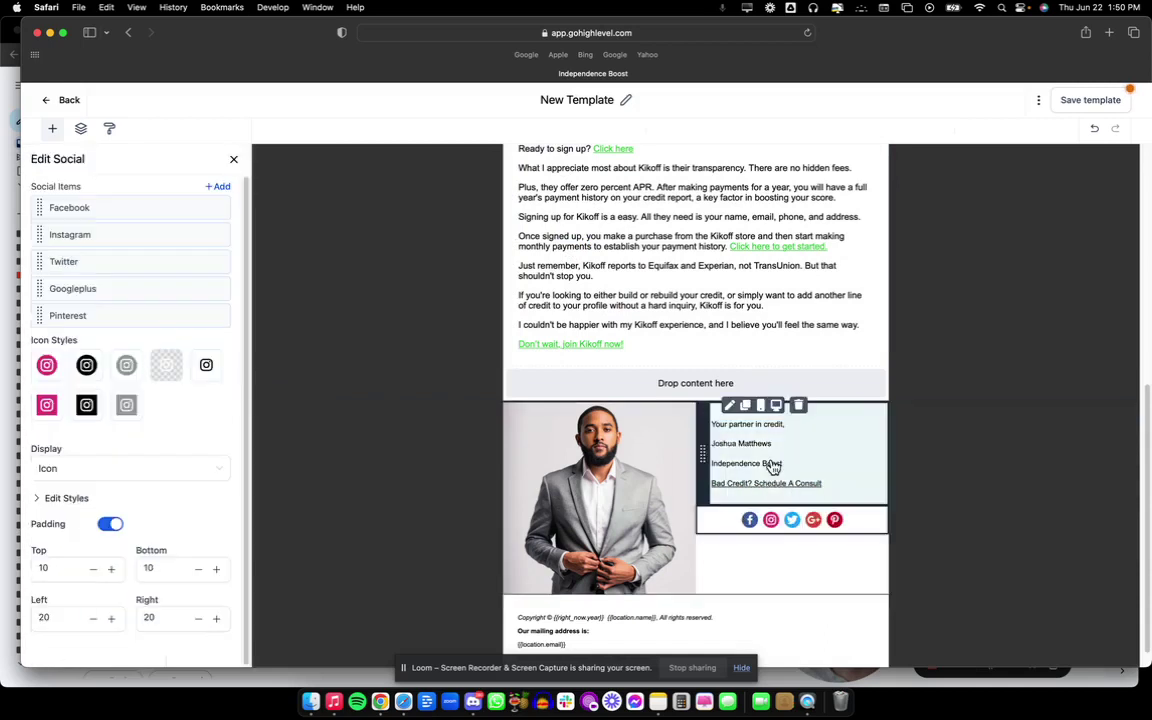
left_click(86, 367)
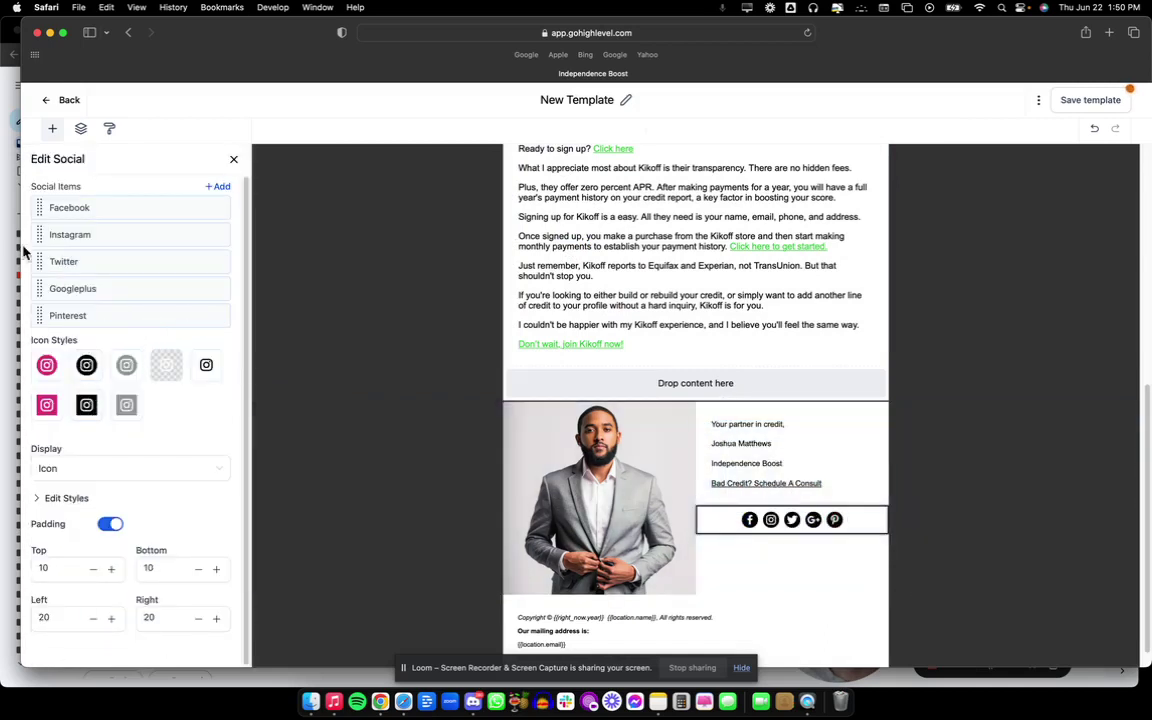
left_click(224, 264)
left_click(226, 266)
left_click(226, 266)
Add YouTube and LinkedIn icons to the social block.
left_click(229, 187)
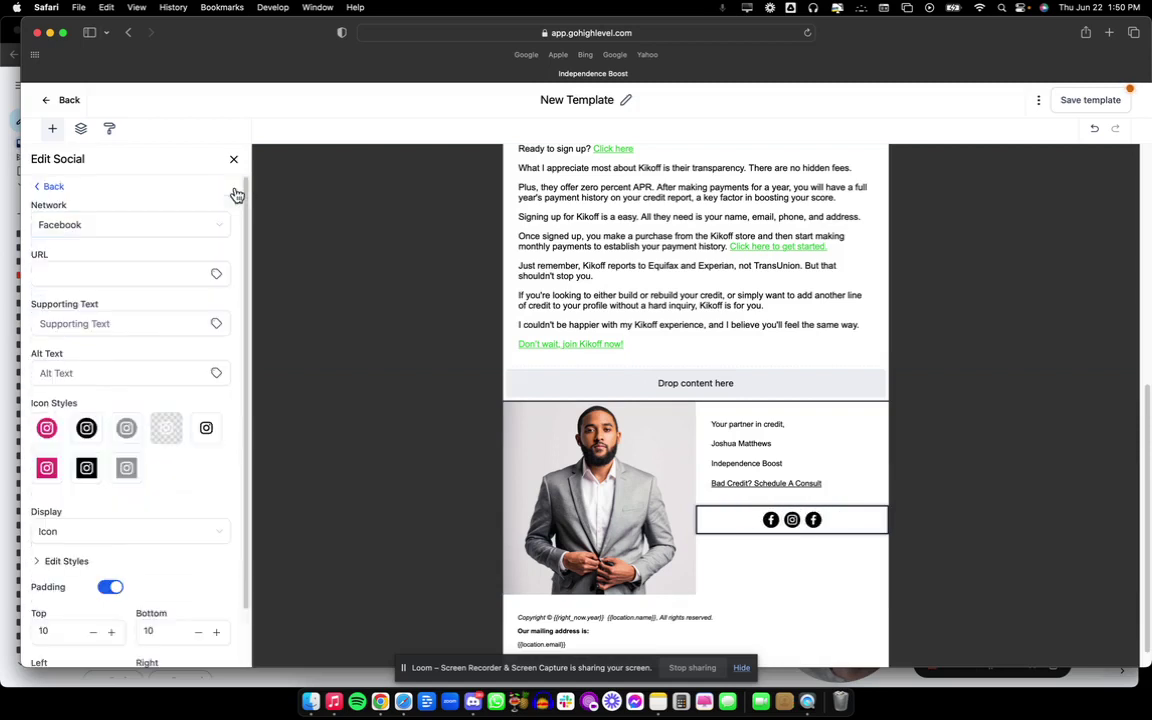
left_click(115, 228)
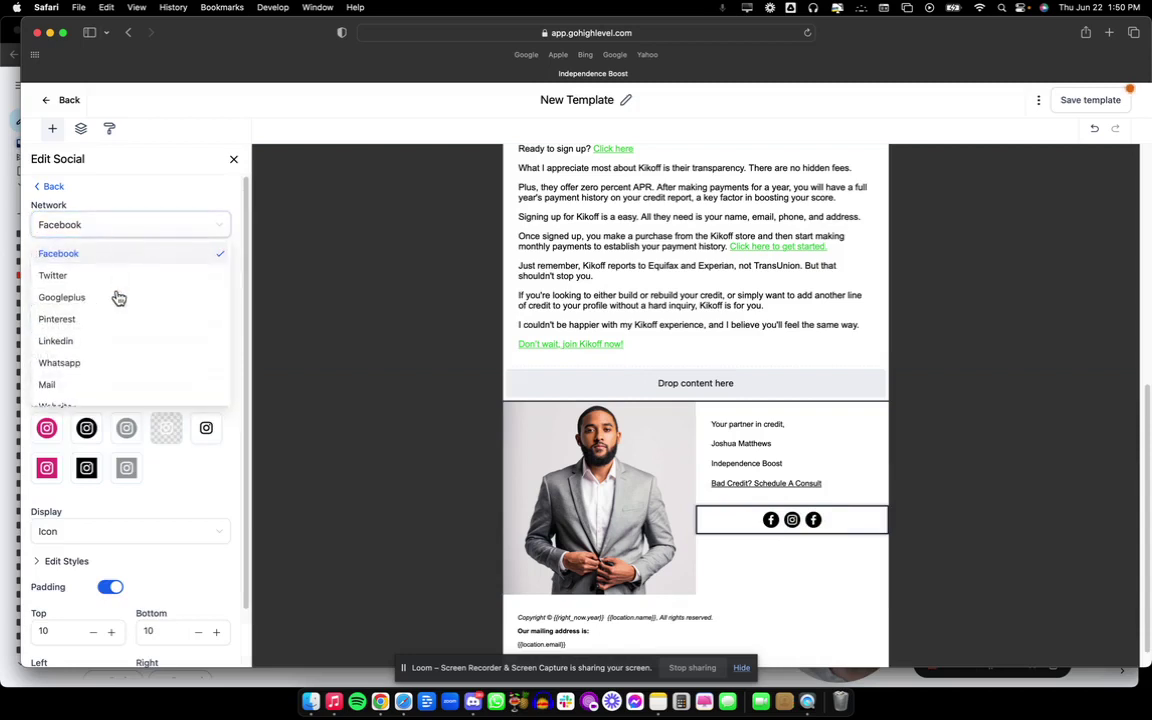
scroll(118, 370, "down", 3)
left_click(109, 372)
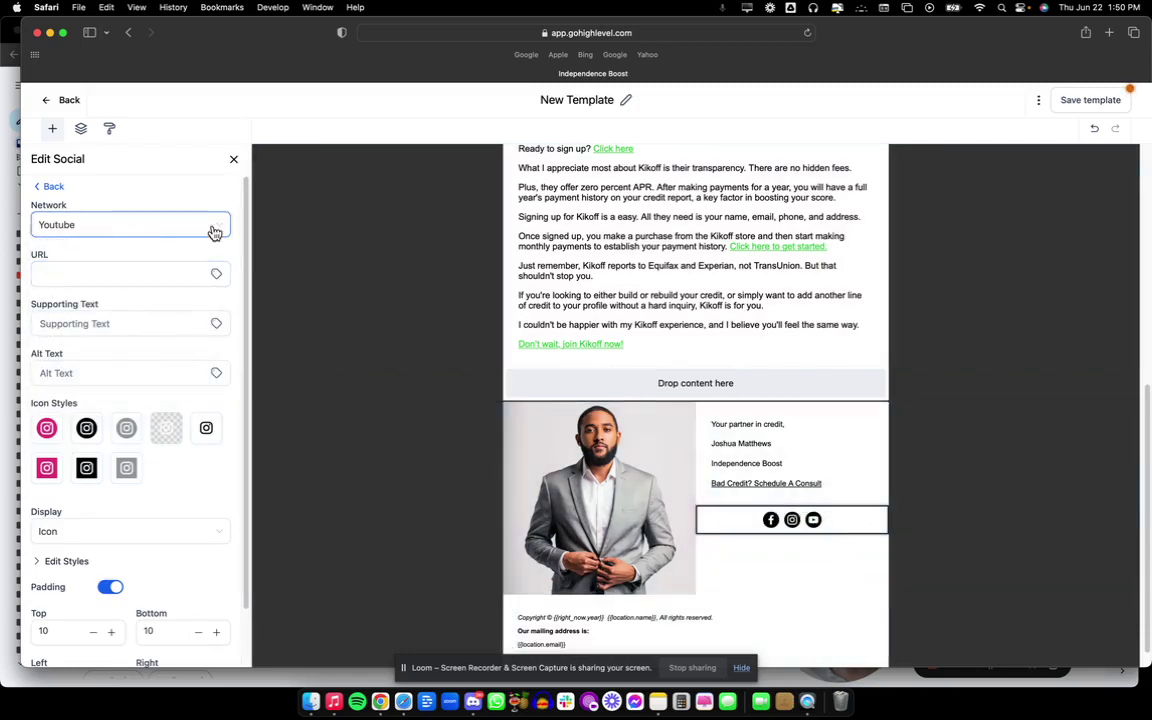
left_click(234, 161)
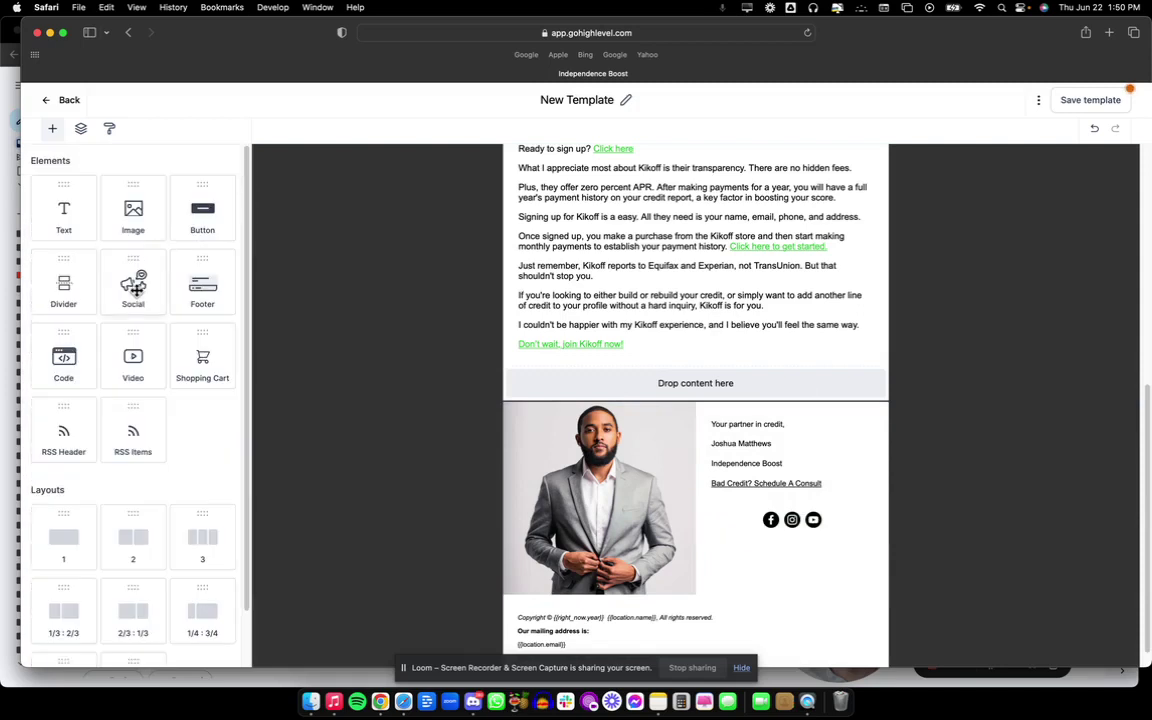
left_click_drag(137, 289, 800, 535)
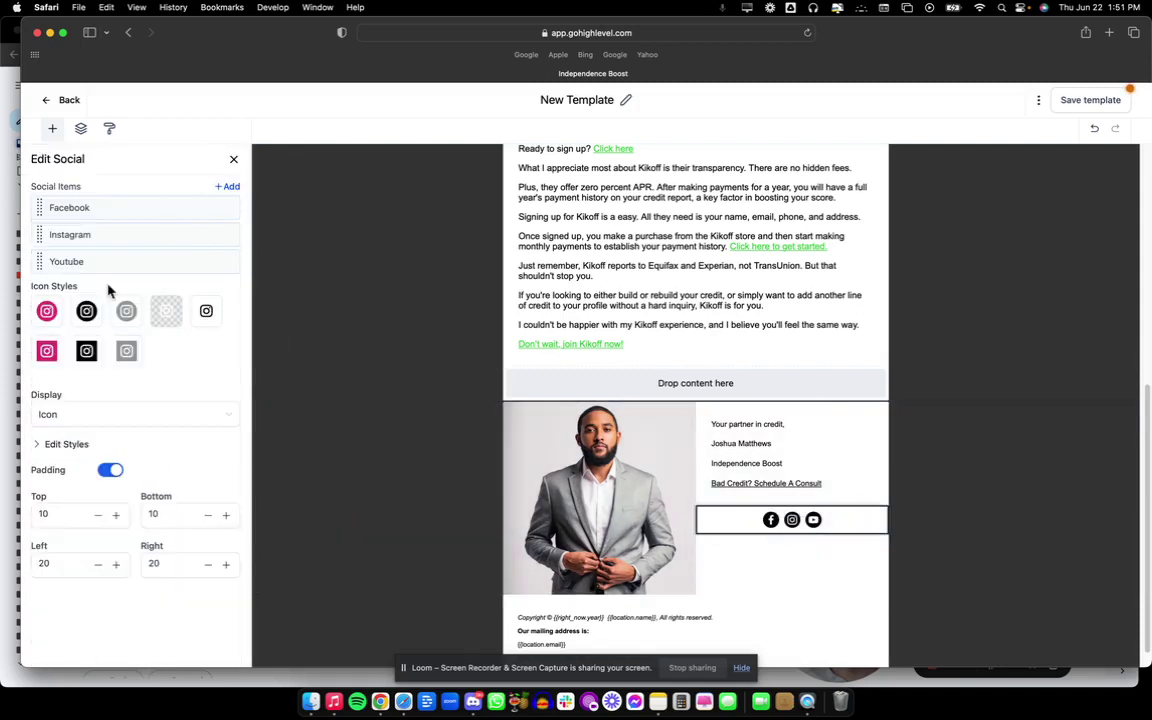
left_click(228, 187)
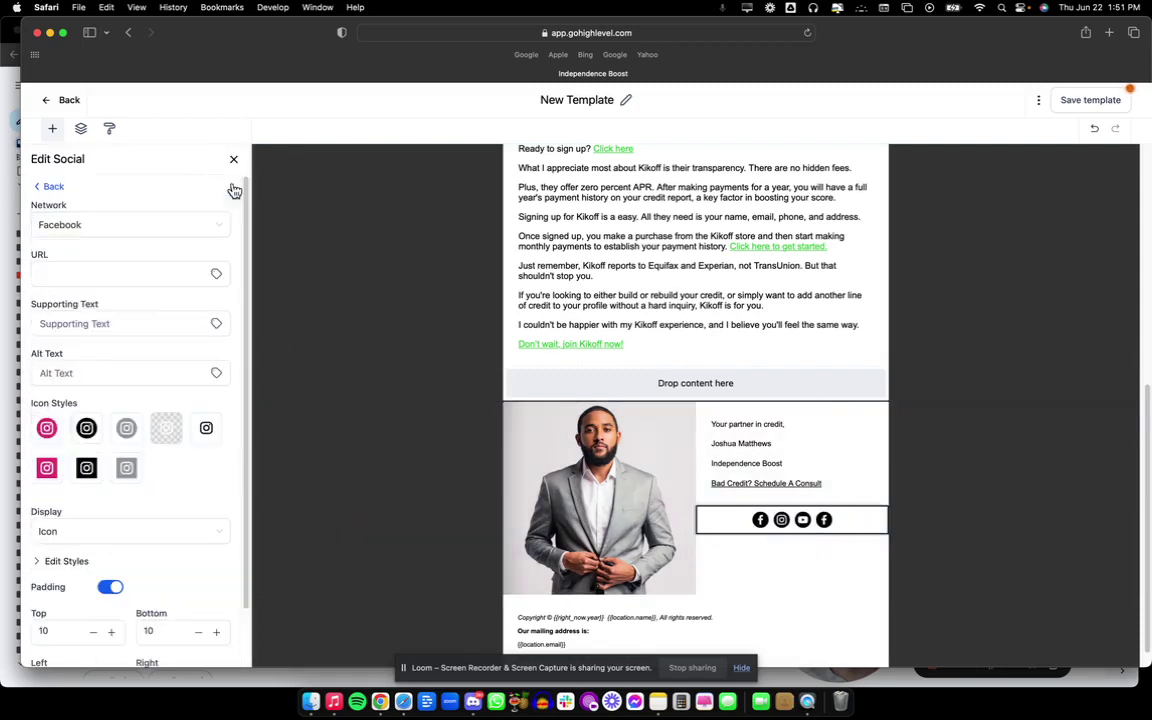
left_click(128, 233)
left_click(128, 233)
left_click(128, 233)
scroll(118, 322, "down", 3)
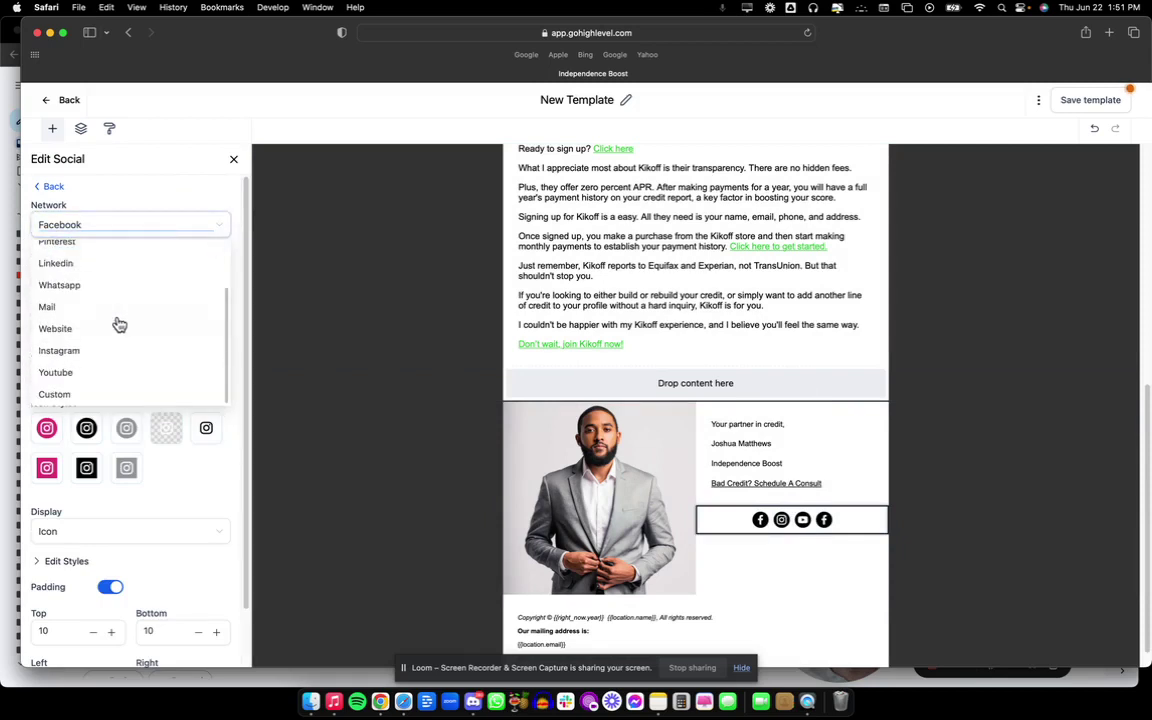
left_click(118, 265)
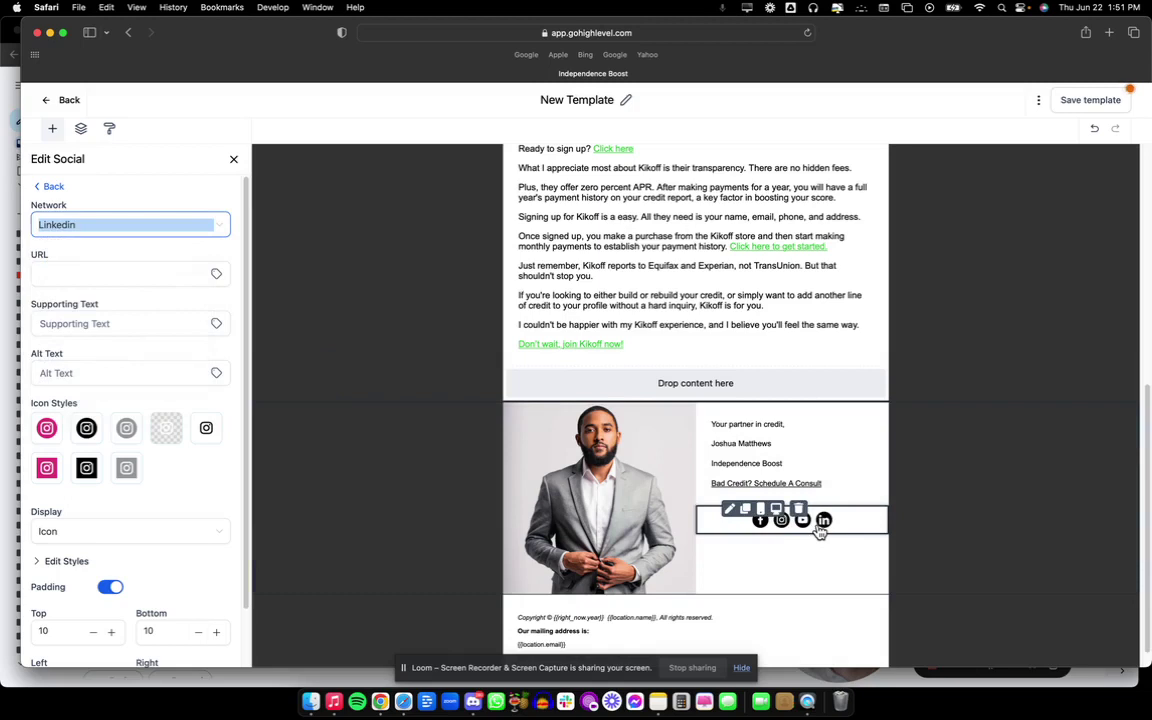
Align the social icons to the left.
scroll(77, 500, "down", 2)
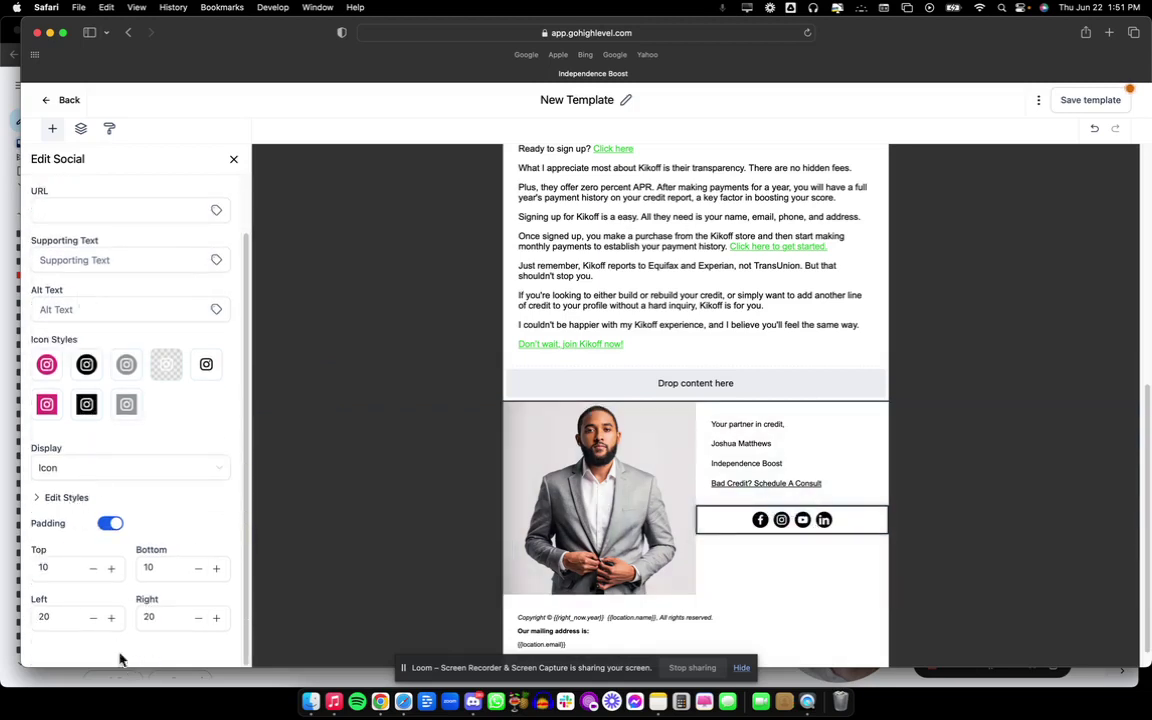
scroll(75, 515, "up", 2)
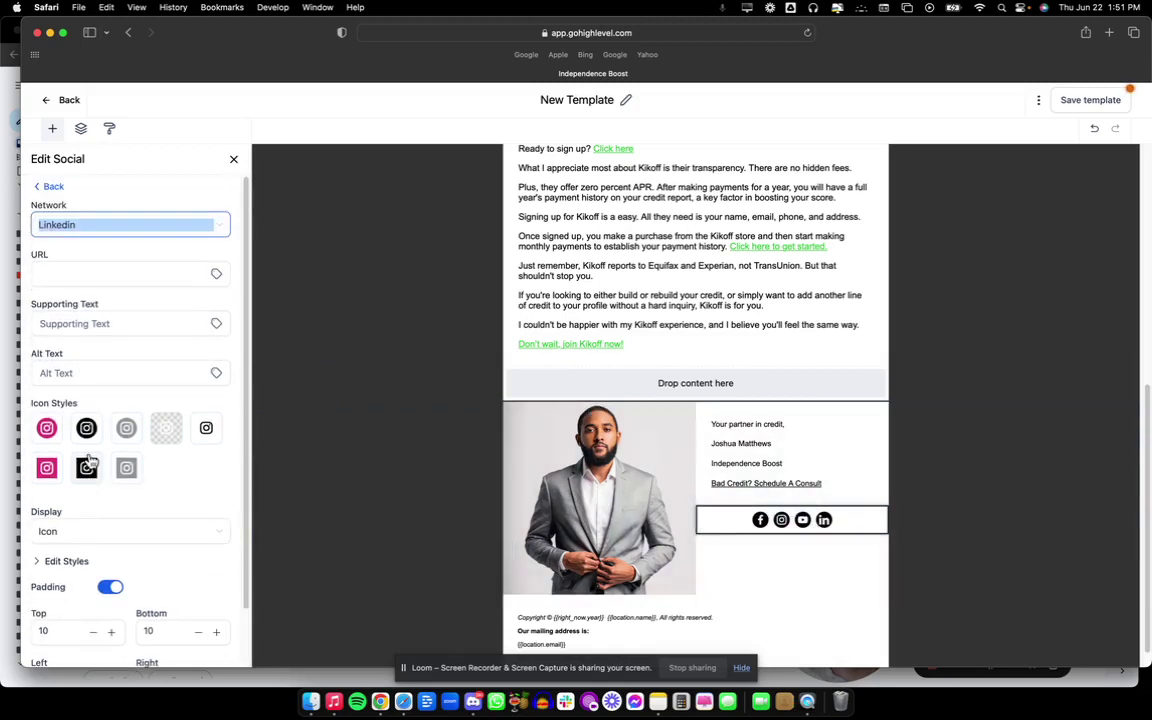
scroll(75, 475, "down", 2)
left_click(56, 504)
scroll(56, 505, "down", 3)
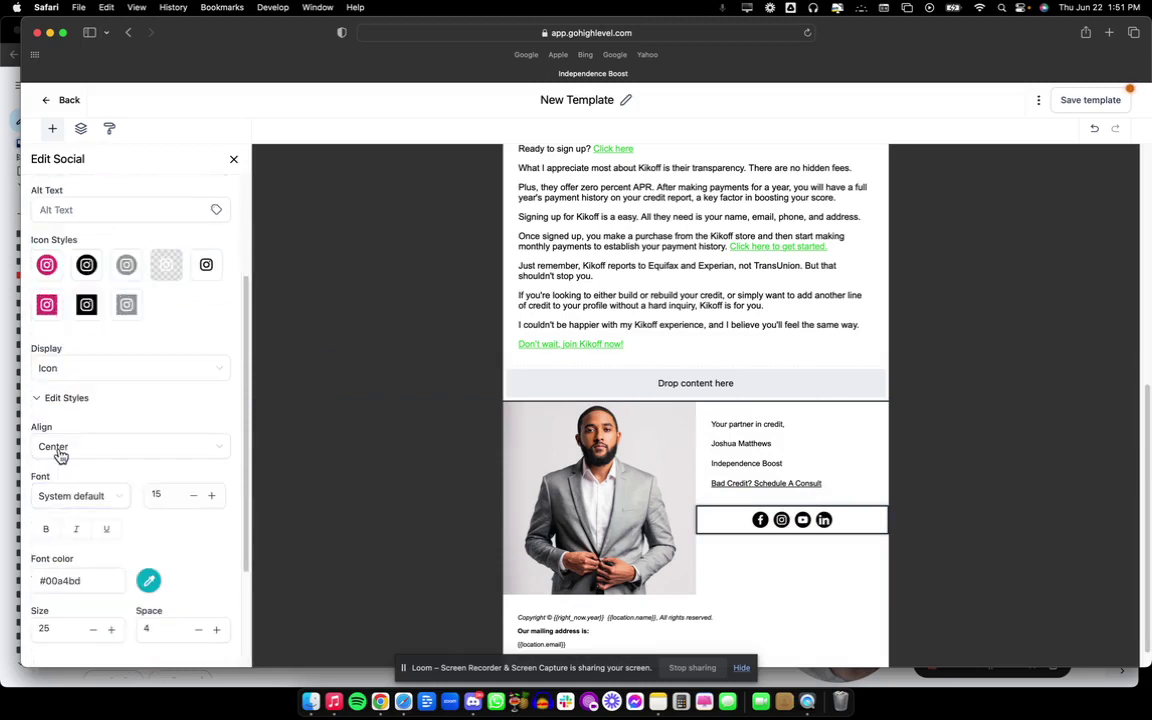
left_click(57, 447)
left_click(60, 476)
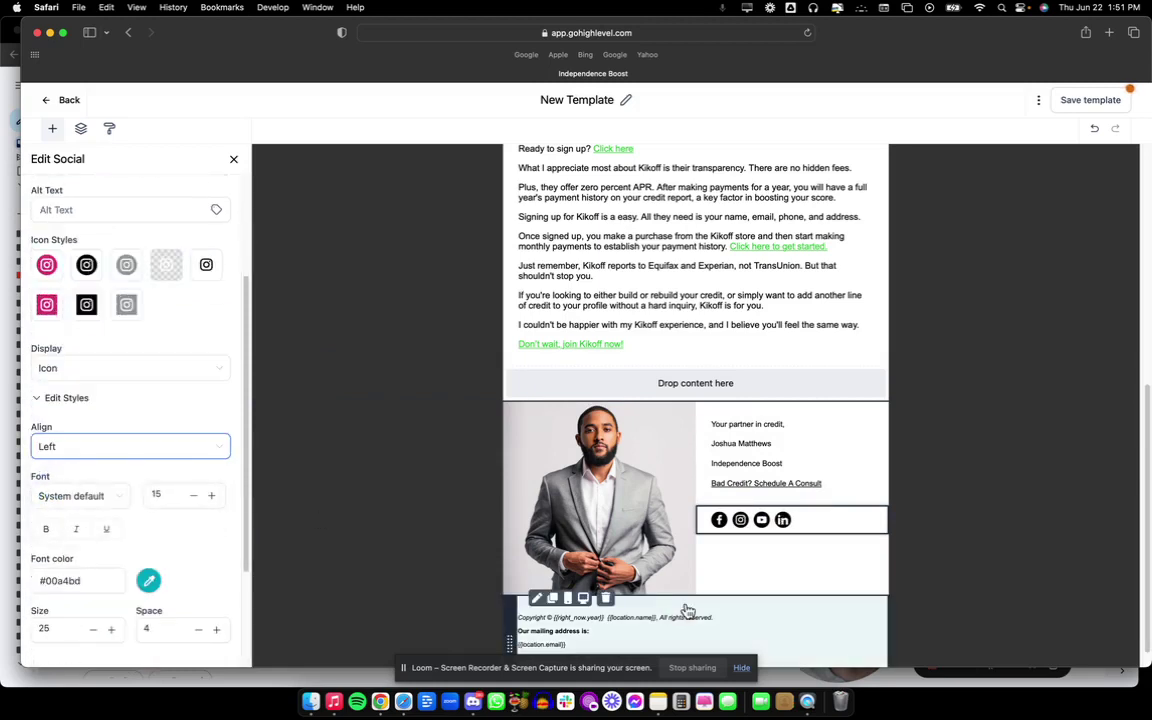
mouse_move(818, 530)
left_click(765, 530)
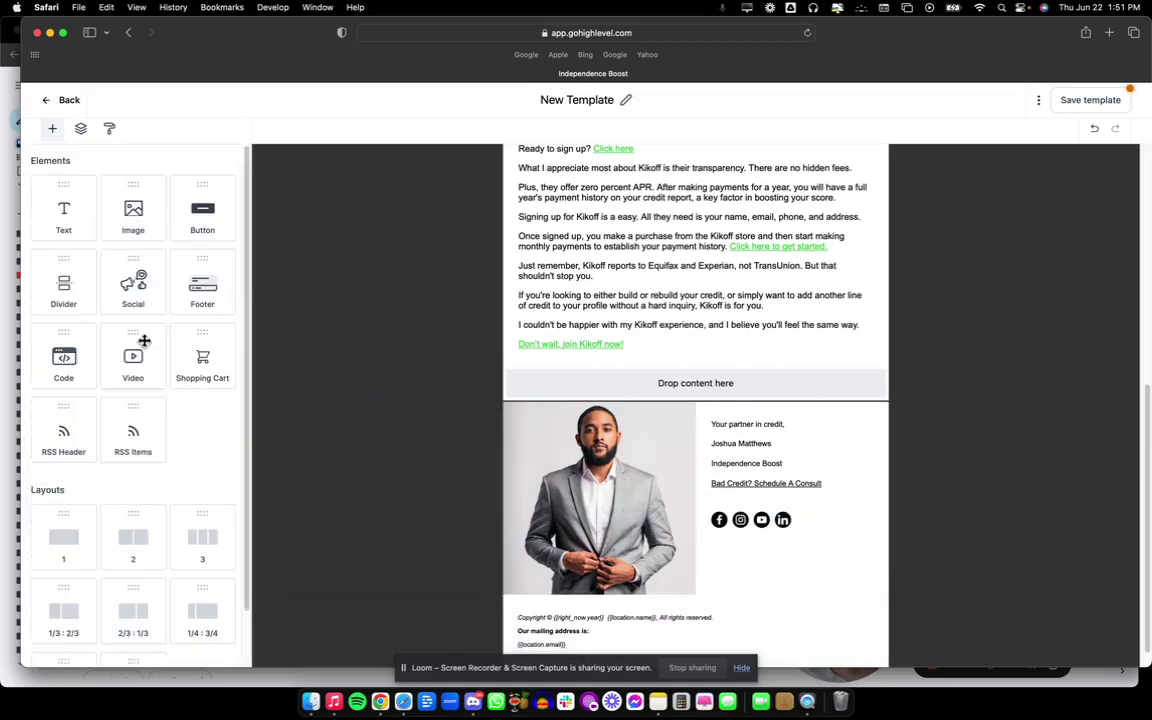
Open the Facebook icon's settings and focus its link field.
left_click(733, 532)
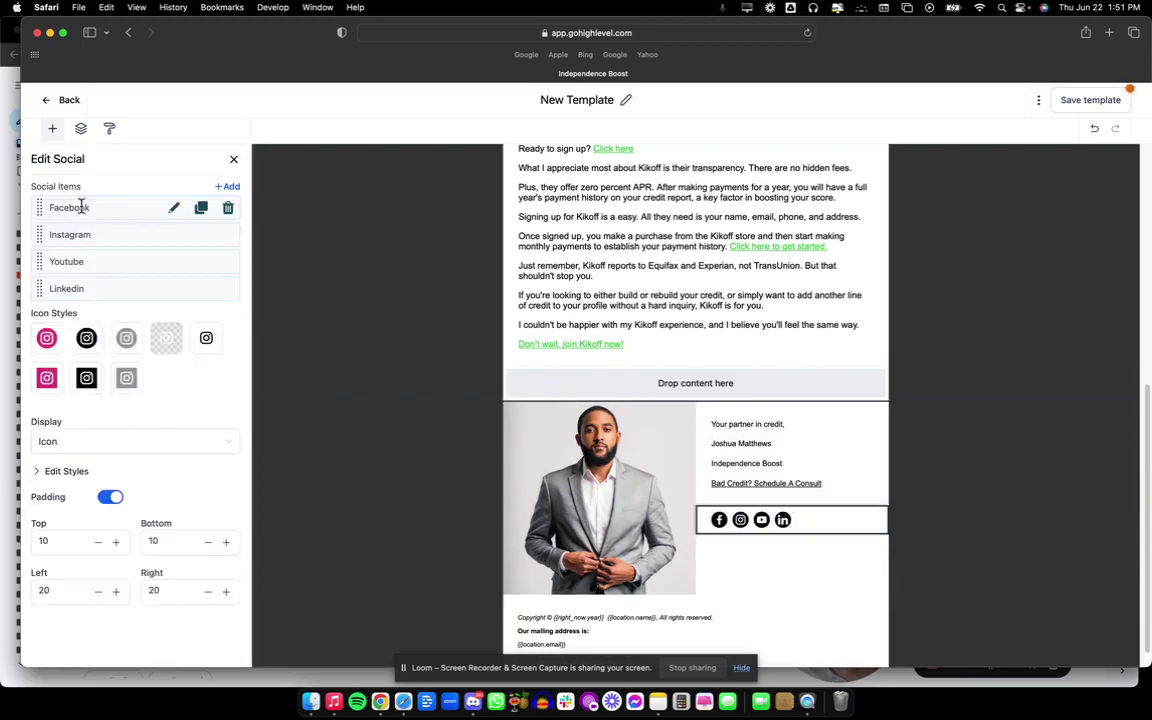
left_click(175, 211)
left_click(58, 271)
scroll(111, 490, "down", 2)
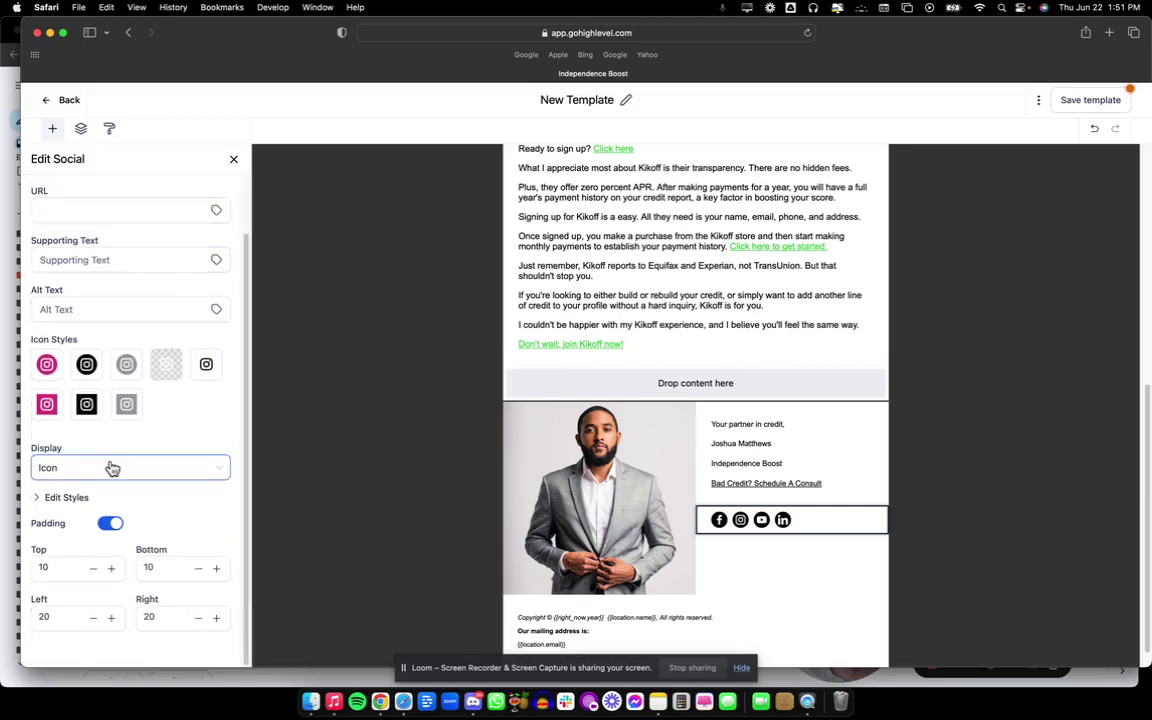
Save the template and delete the empty drop-content row.
left_click(1107, 113)
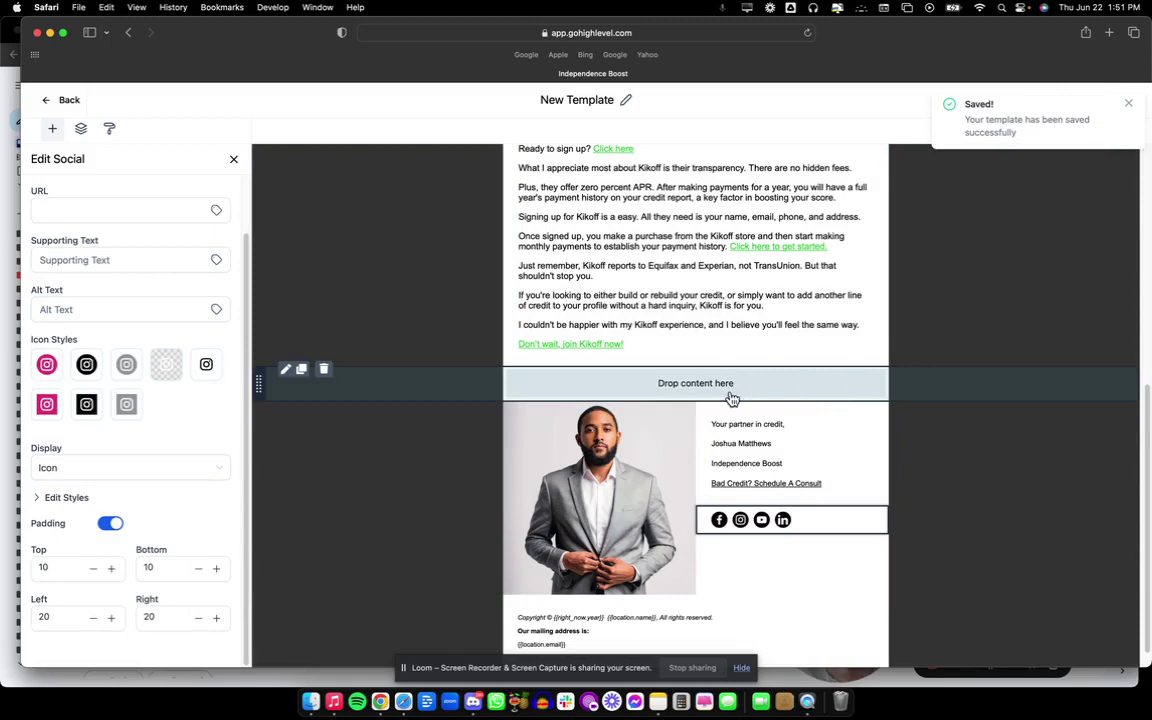
scroll(663, 400, "down", 1)
scroll(661, 378, "up", 10)
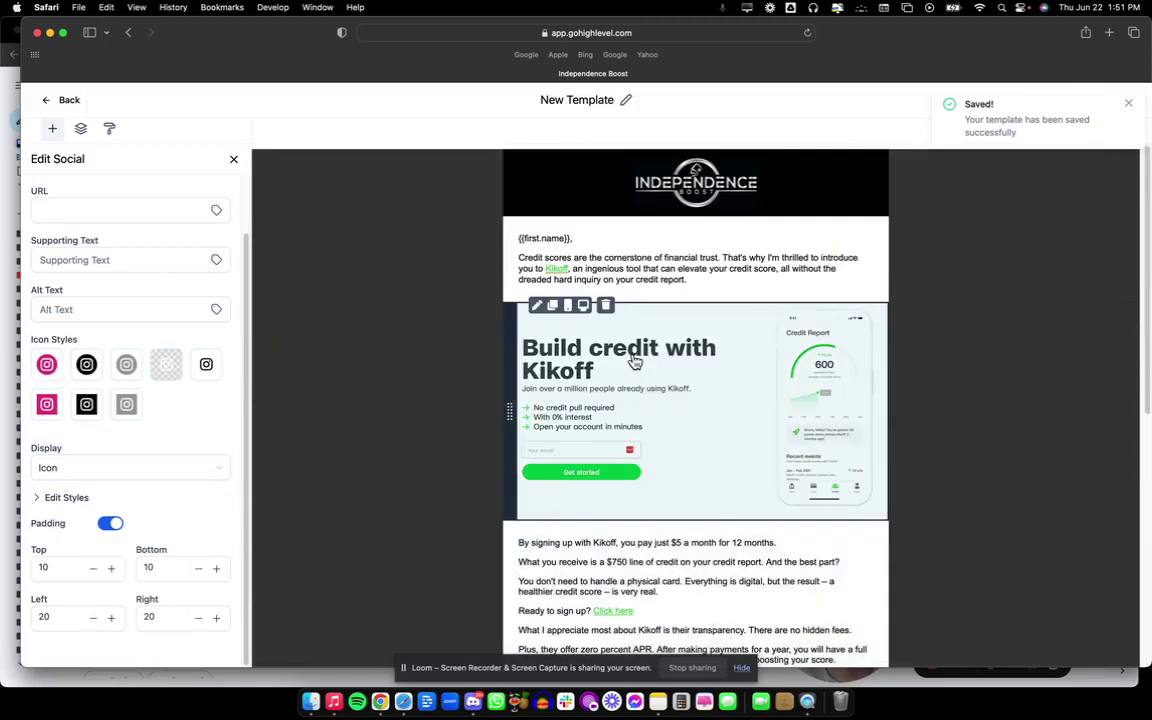
scroll(635, 362, "down", 10)
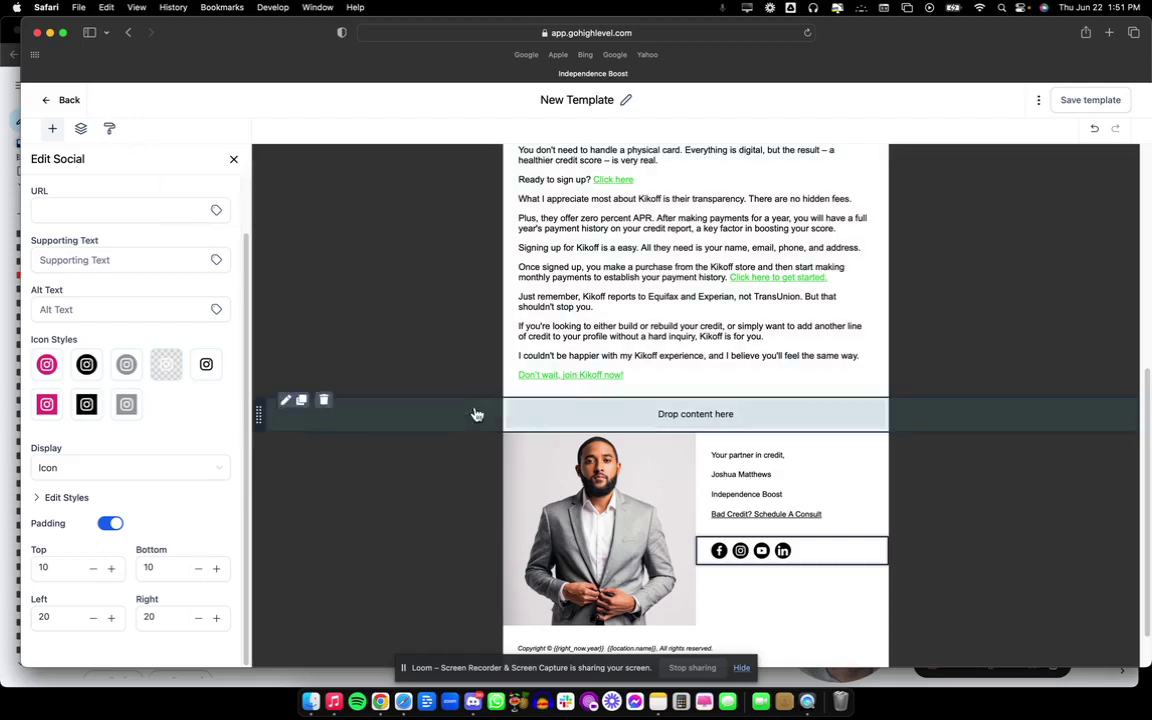
left_click(324, 402)
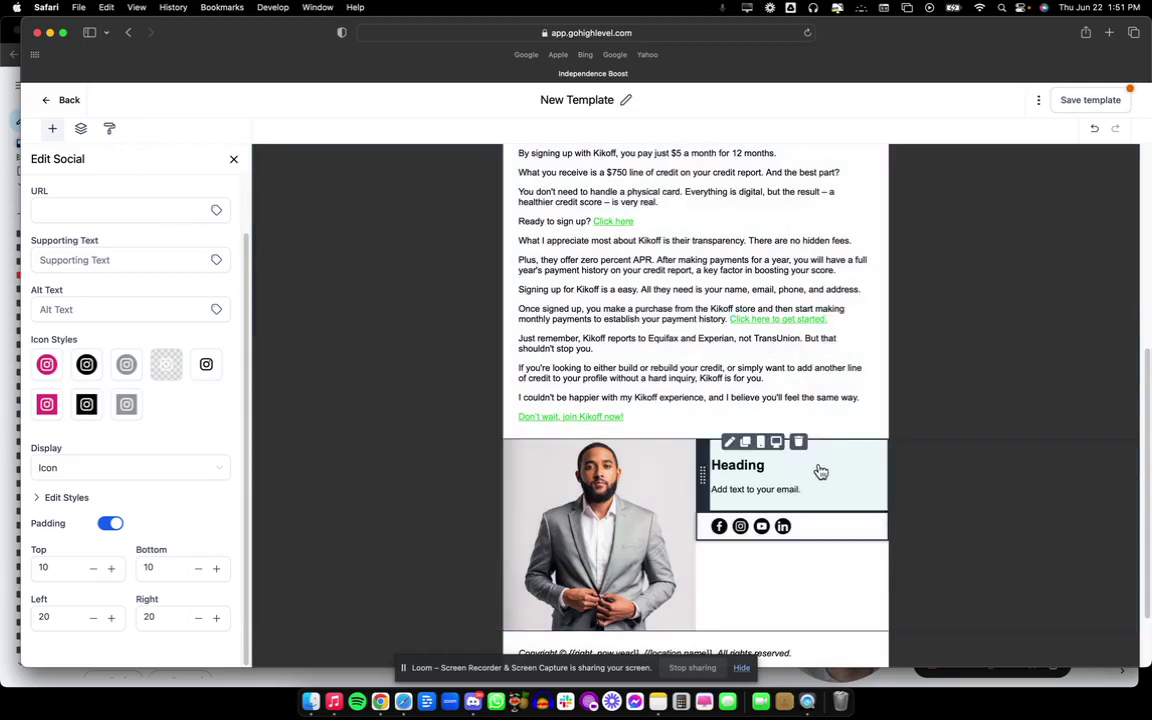
Save the template again, dismiss the Saved toast, and open the extra options menu.
left_click(1079, 104)
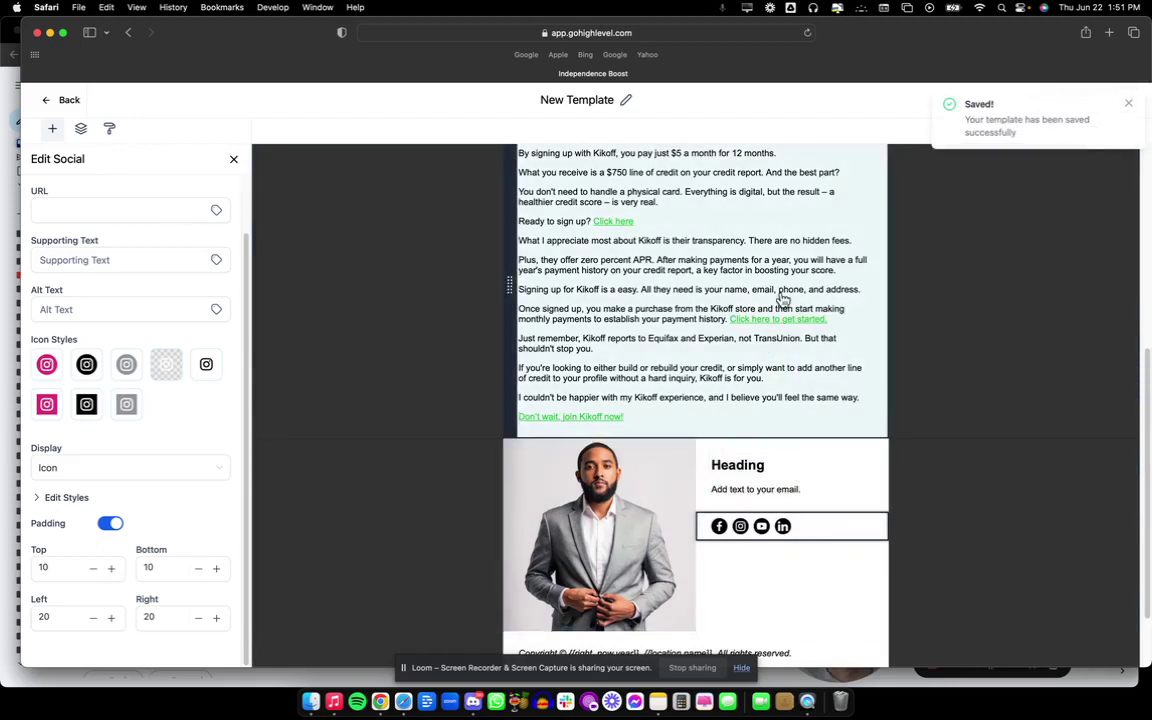
left_click(1126, 106)
left_click(1038, 100)
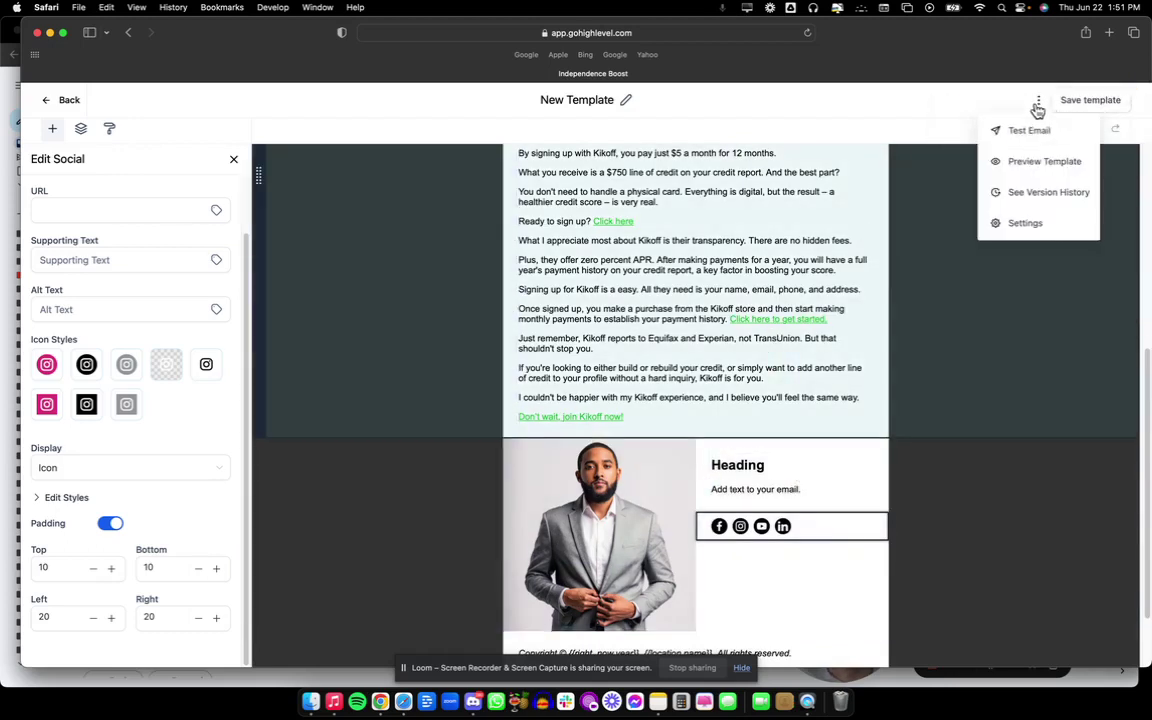
Preview the template and scroll through the desktop and tablet views.
left_click(1040, 164)
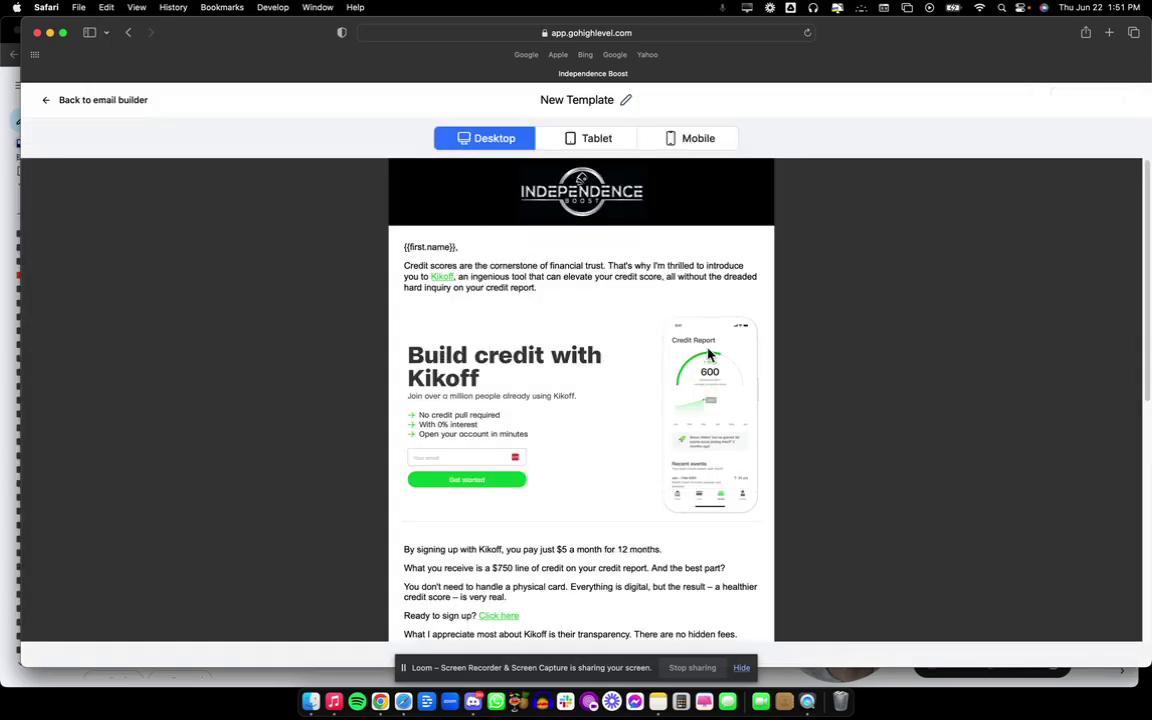
scroll(524, 332, "down", 10)
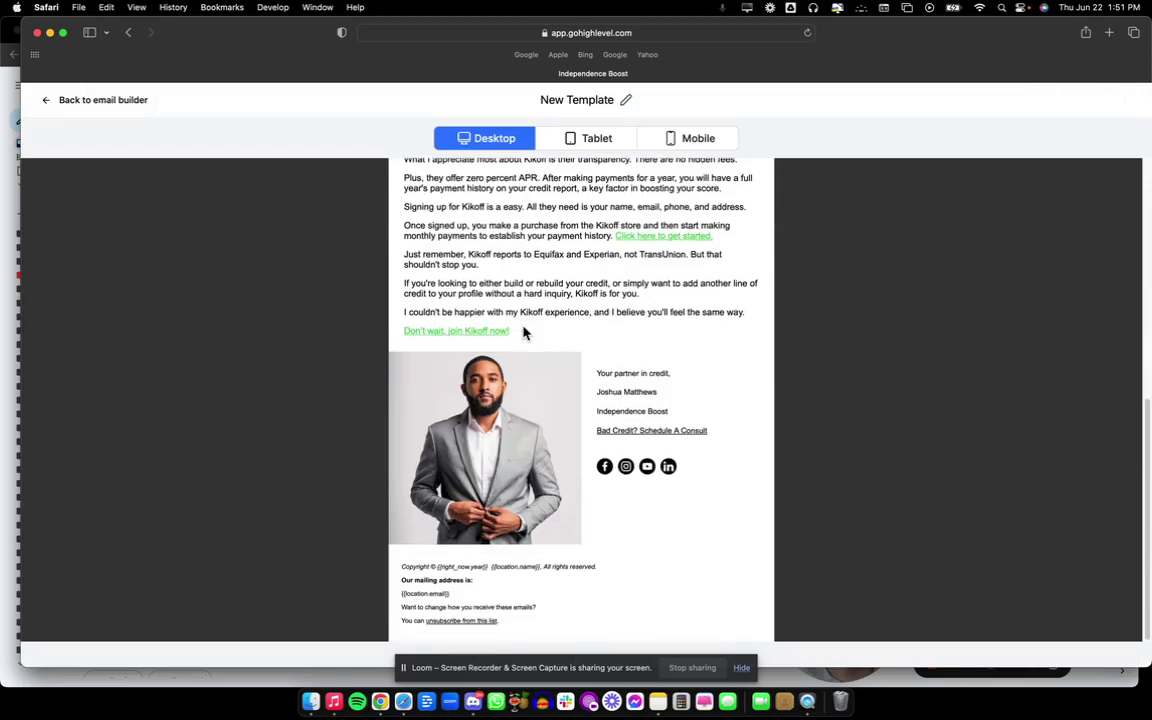
scroll(524, 332, "up", 5)
left_click(581, 138)
scroll(590, 448, "down", 3)
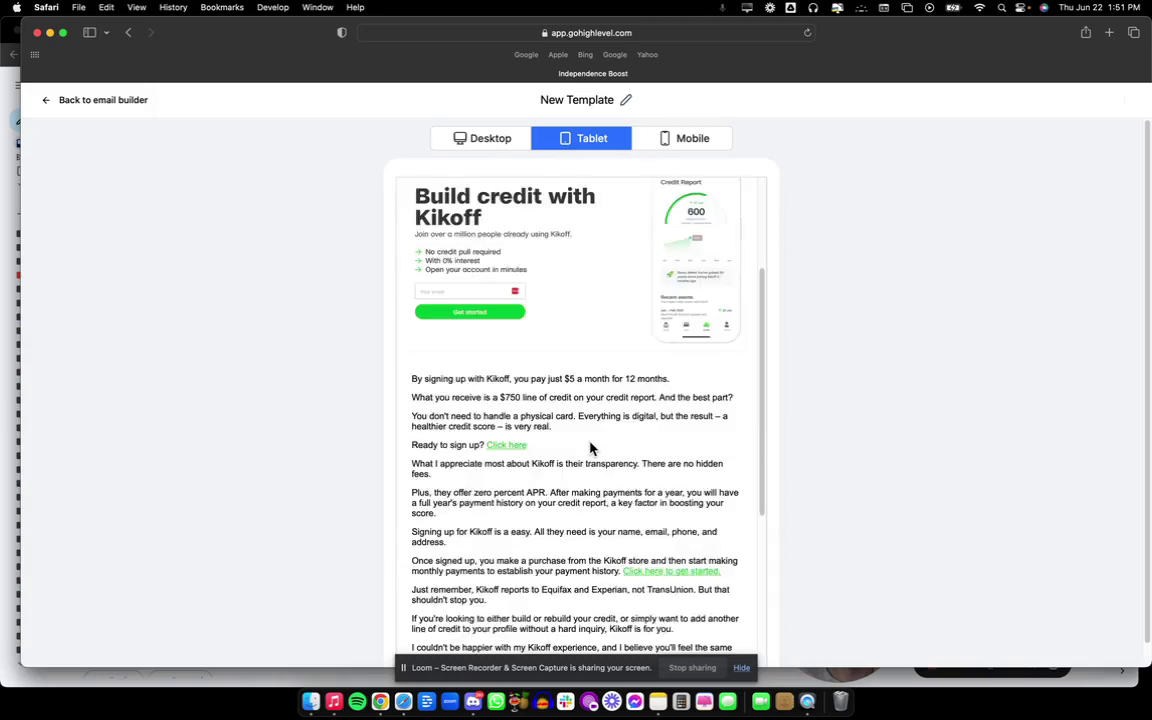
scroll(590, 448, "down", 6)
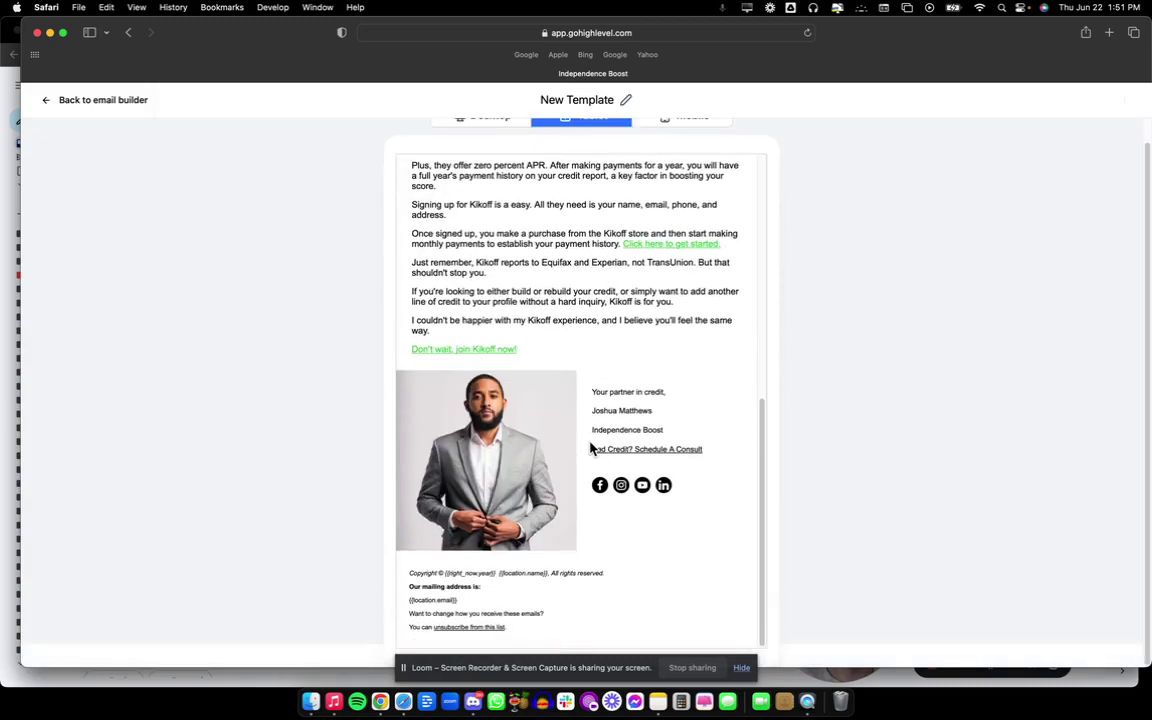
scroll(605, 330, "up", 10)
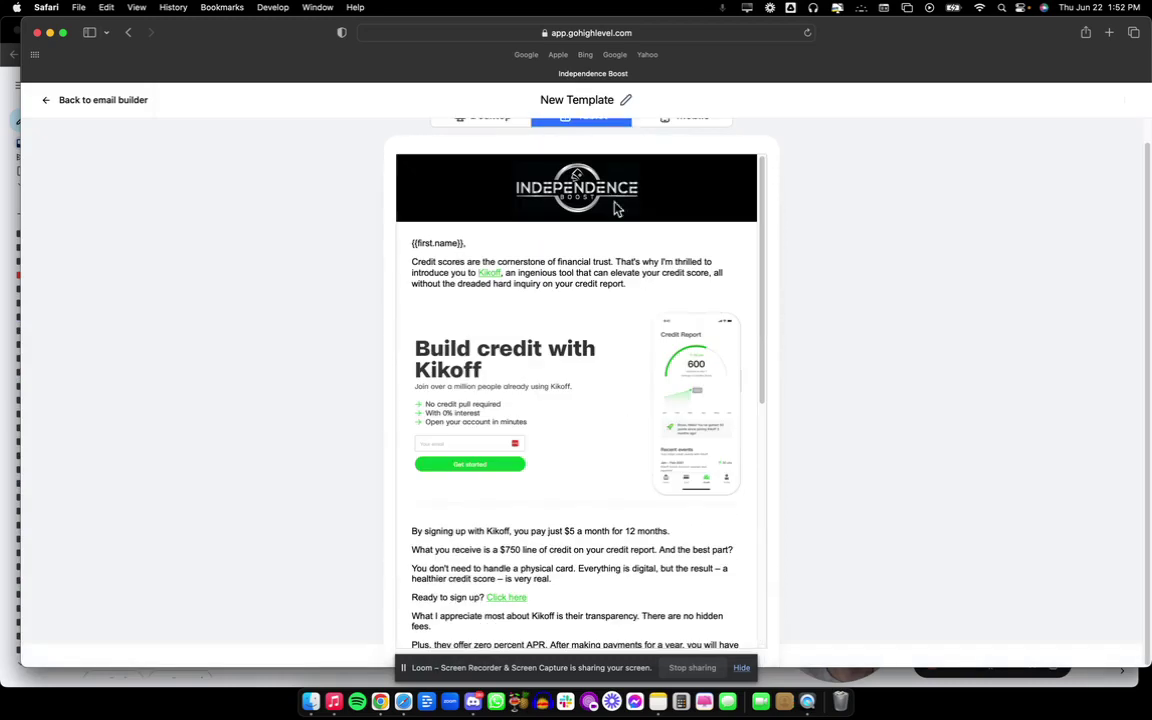
Check the mobile preview, then switch back through tablet to desktop.
left_click(684, 120)
scroll(628, 492, "down", 8)
scroll(628, 492, "down", 6)
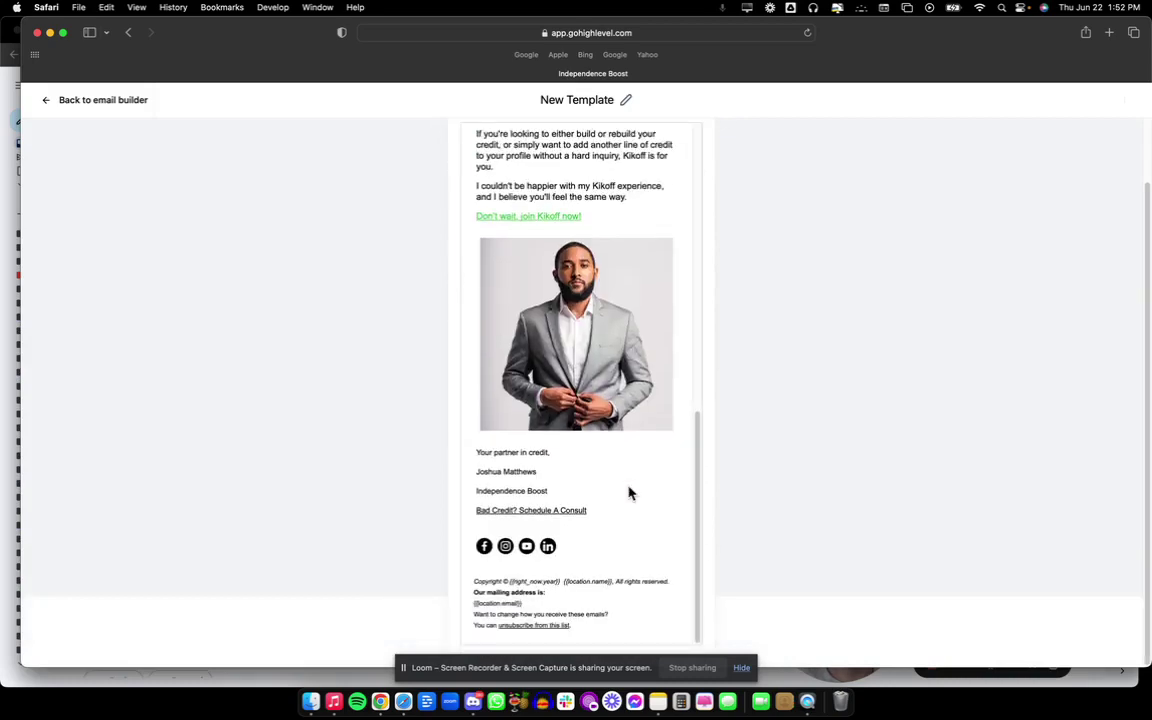
scroll(628, 492, "up", 12)
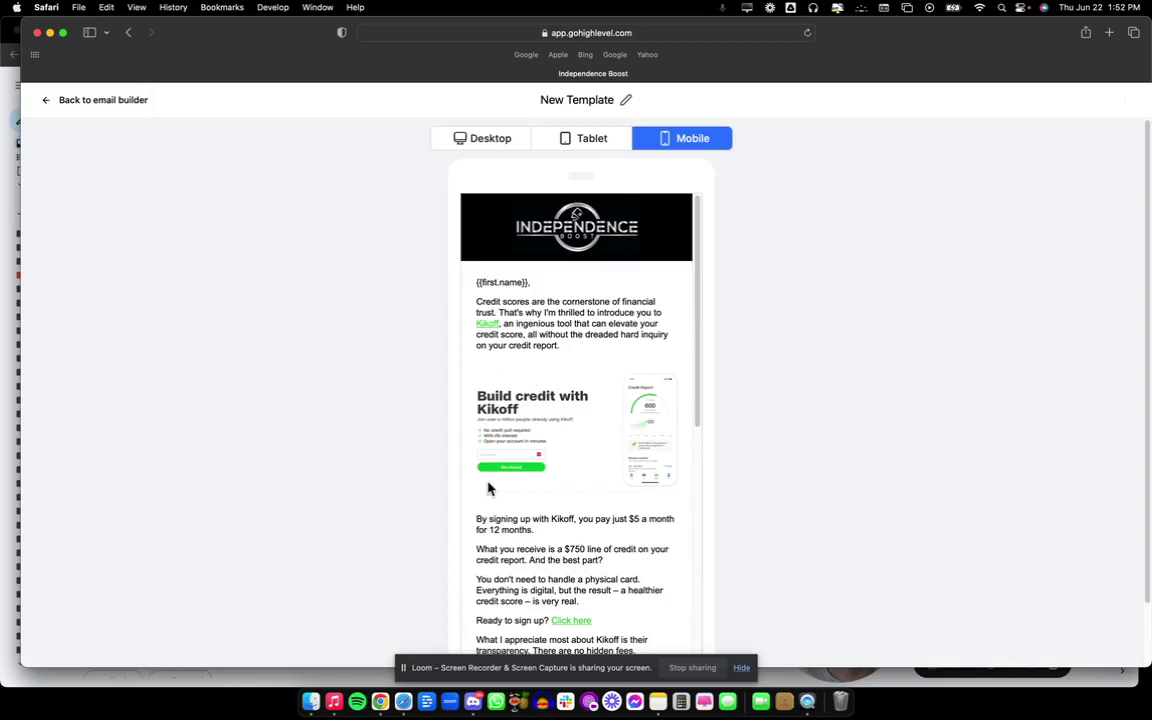
left_click(582, 140)
left_click(490, 139)
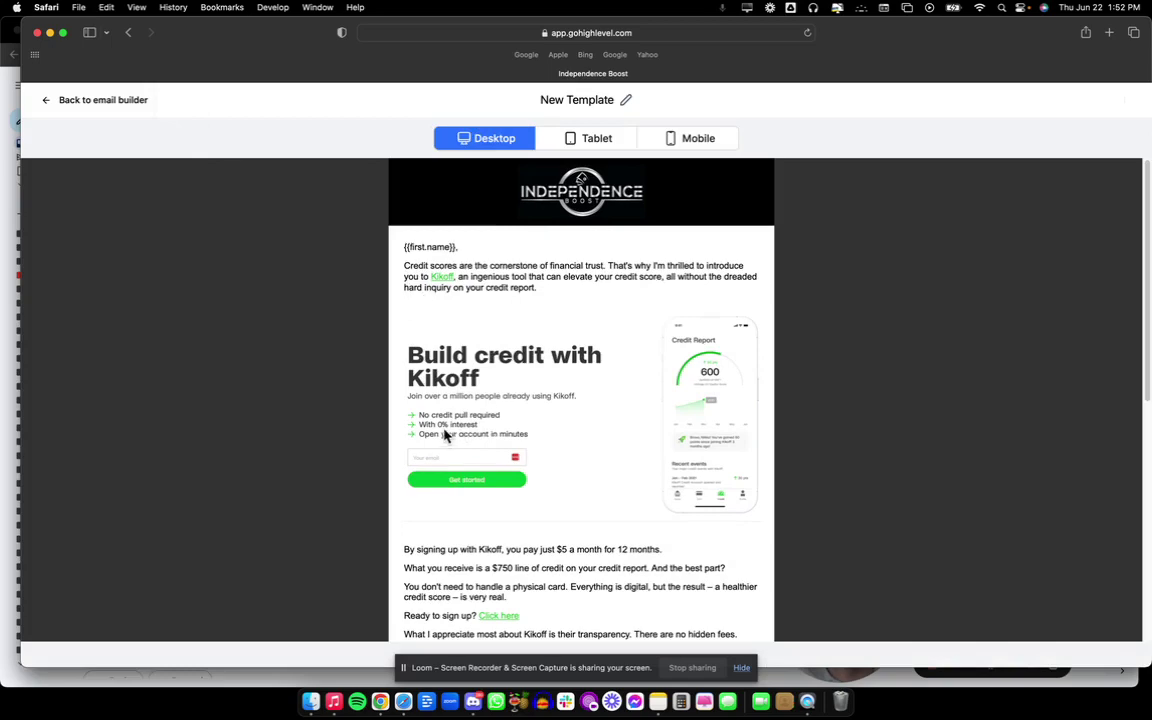
Back in the editor, set the Kikoff banner image's top, bottom, left and right padding to 0.
left_click(98, 103)
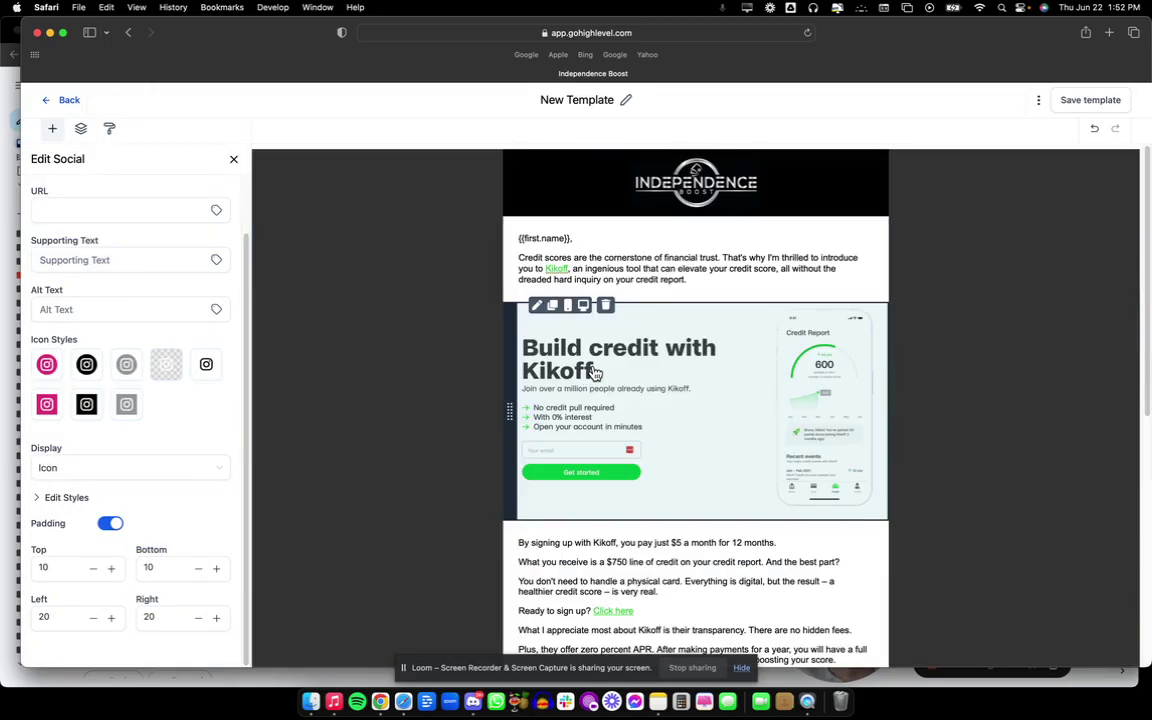
left_click(594, 372)
double_click(60, 530)
type("0")
double_click(160, 531)
type("0")
double_click(150, 579)
type("0")
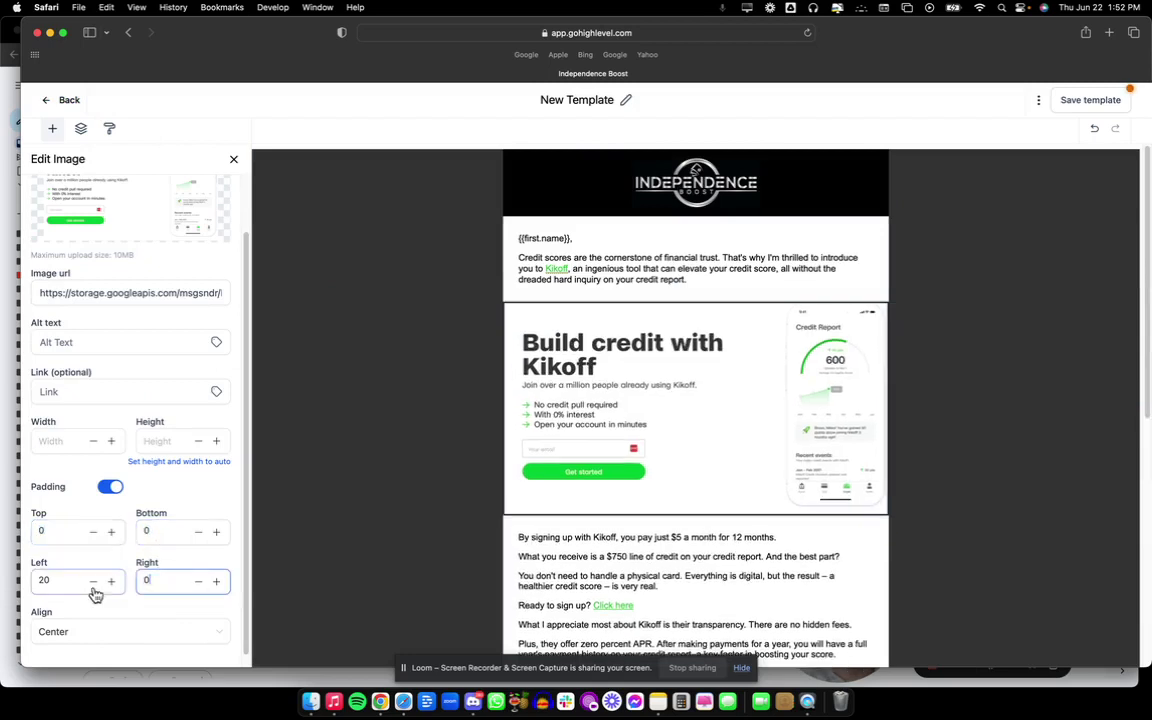
double_click(74, 579)
type("0")
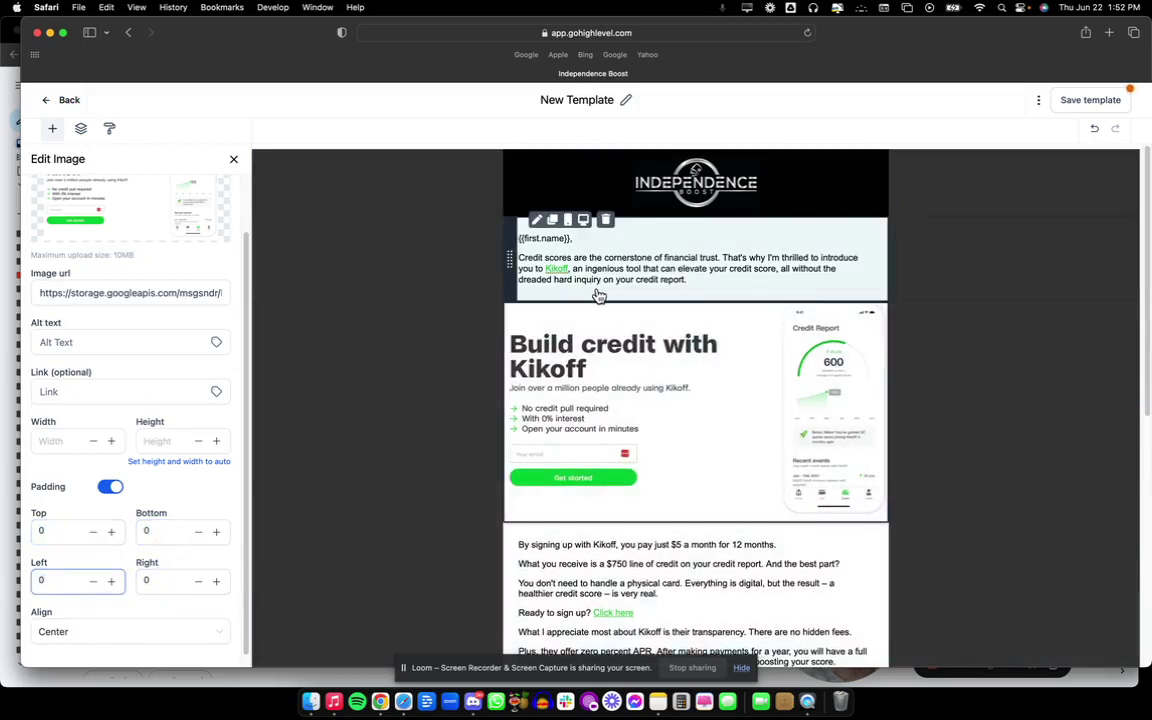
Lower the intro greeting text block's bottom padding to 5 and save the template.
left_click(599, 294)
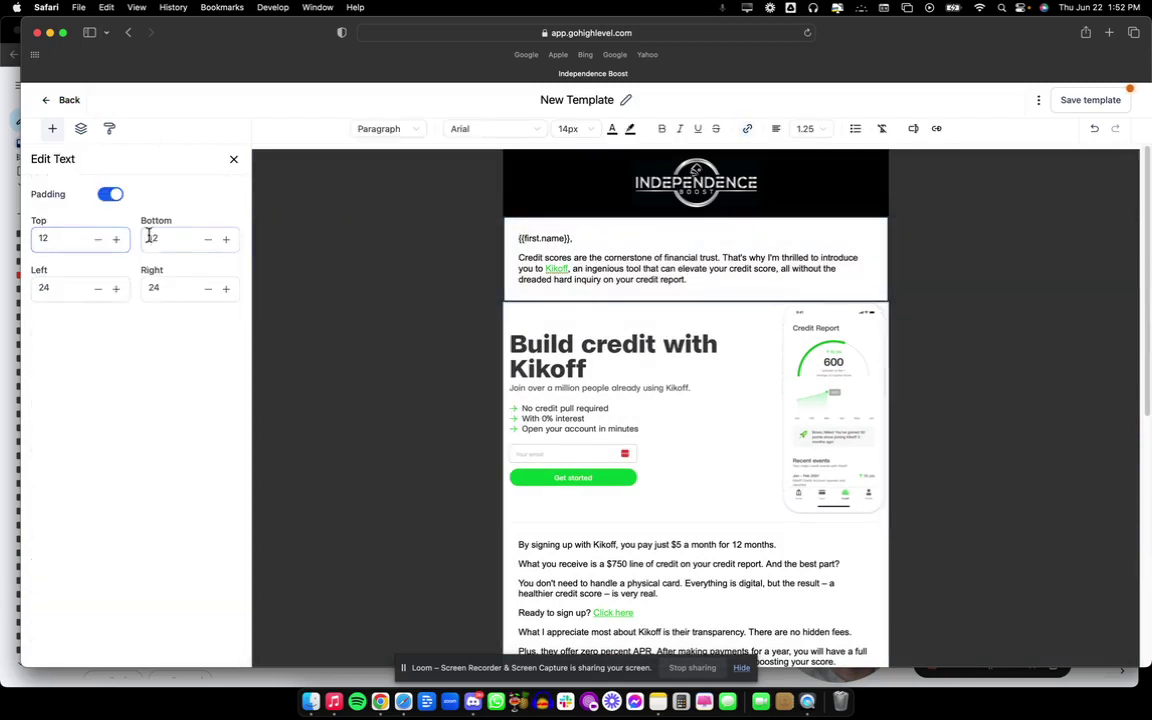
left_click(209, 241)
left_click(209, 241)
left_click(209, 241)
left_click(209, 241)
left_click(209, 241)
left_click(209, 241)
left_click(209, 241)
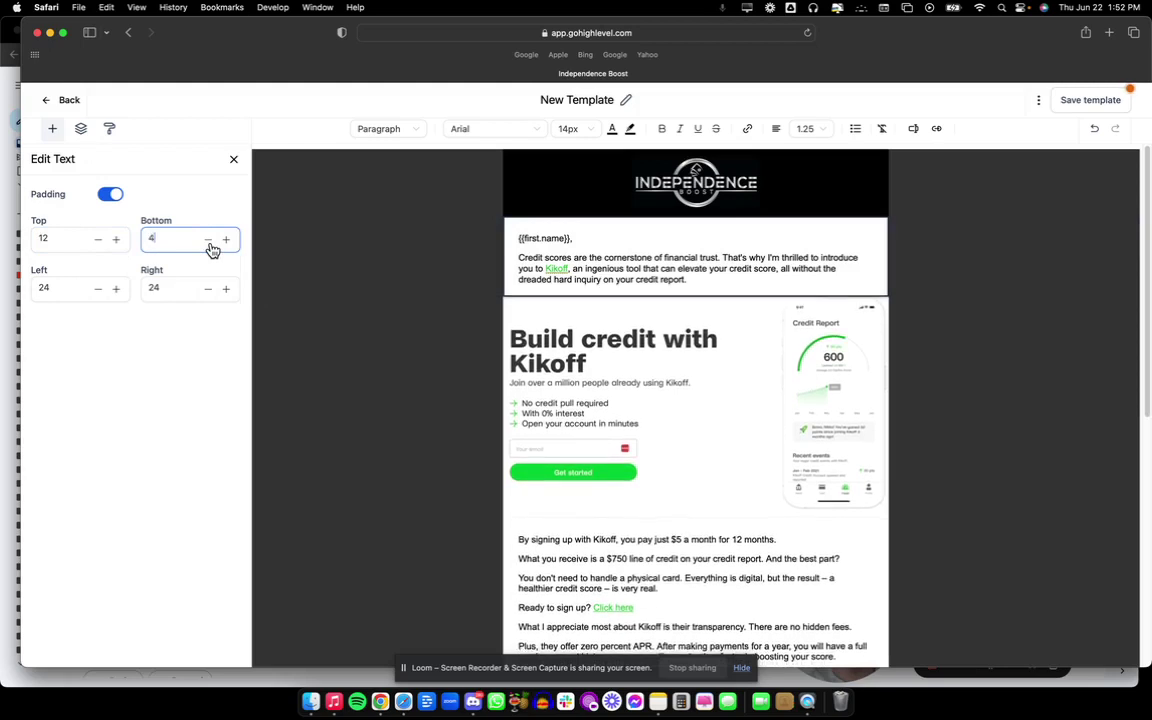
left_click(1075, 99)
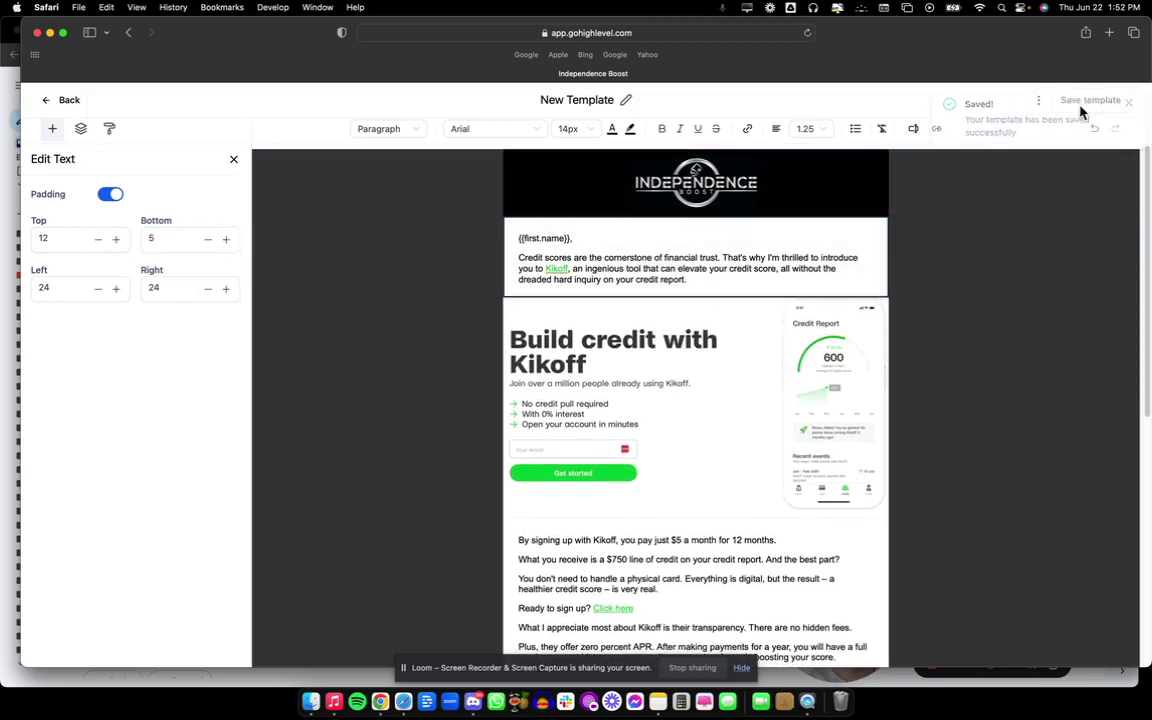
Preview the updated template and scroll the Desktop view from logo to footer.
left_click(1043, 107)
left_click(1044, 178)
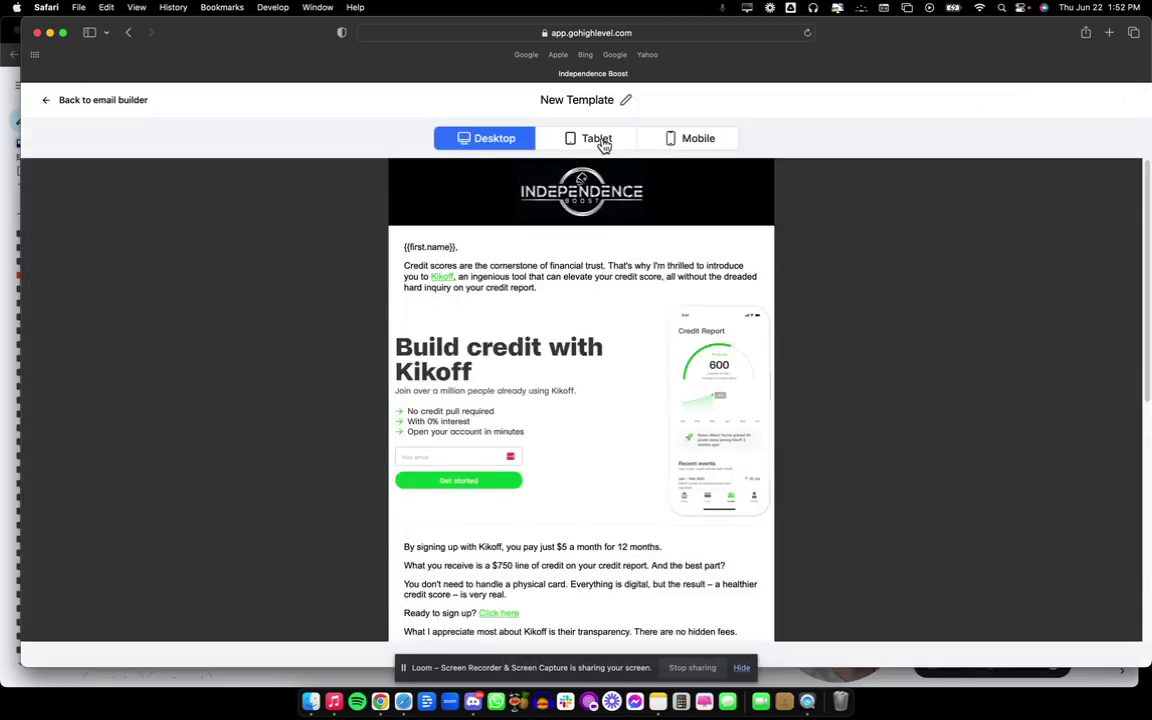
scroll(622, 515, "down", 10)
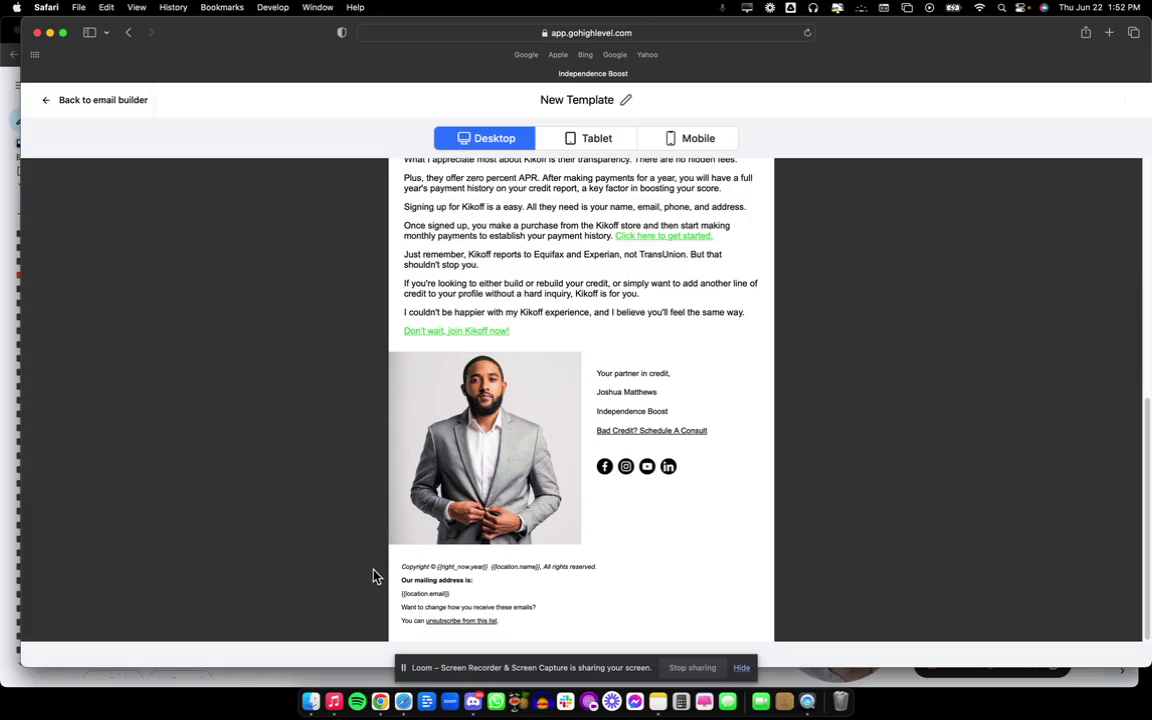
scroll(424, 339, "up", 10)
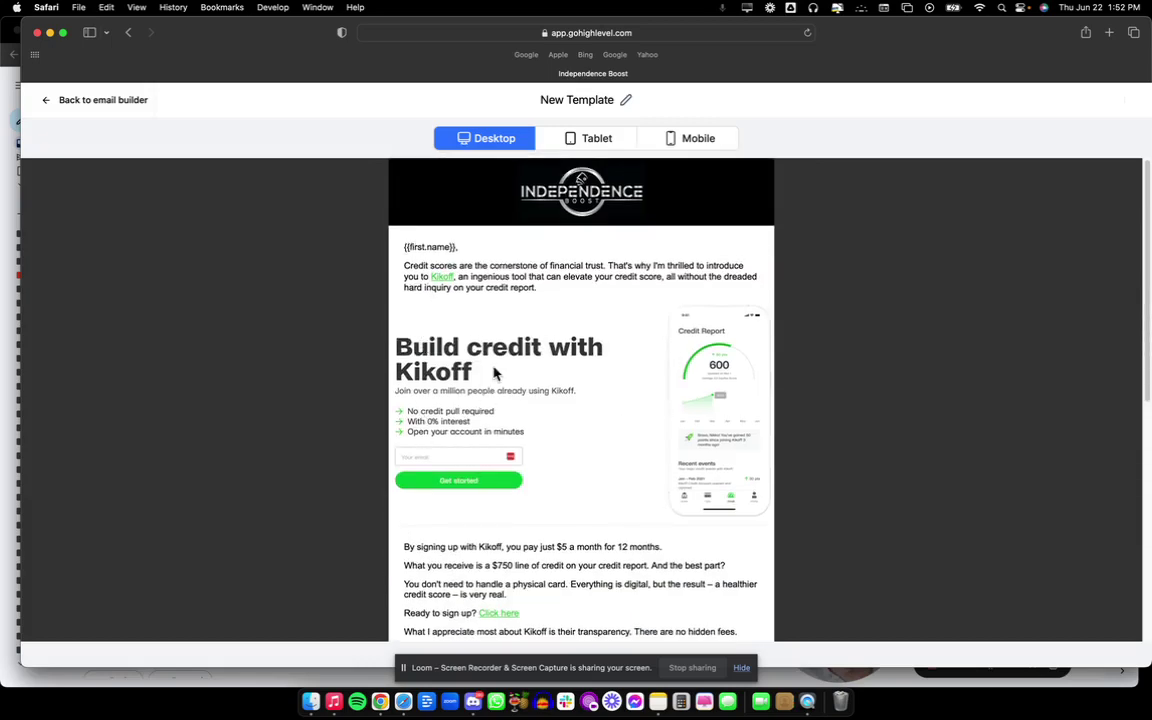
scroll(470, 377, "down", 2)
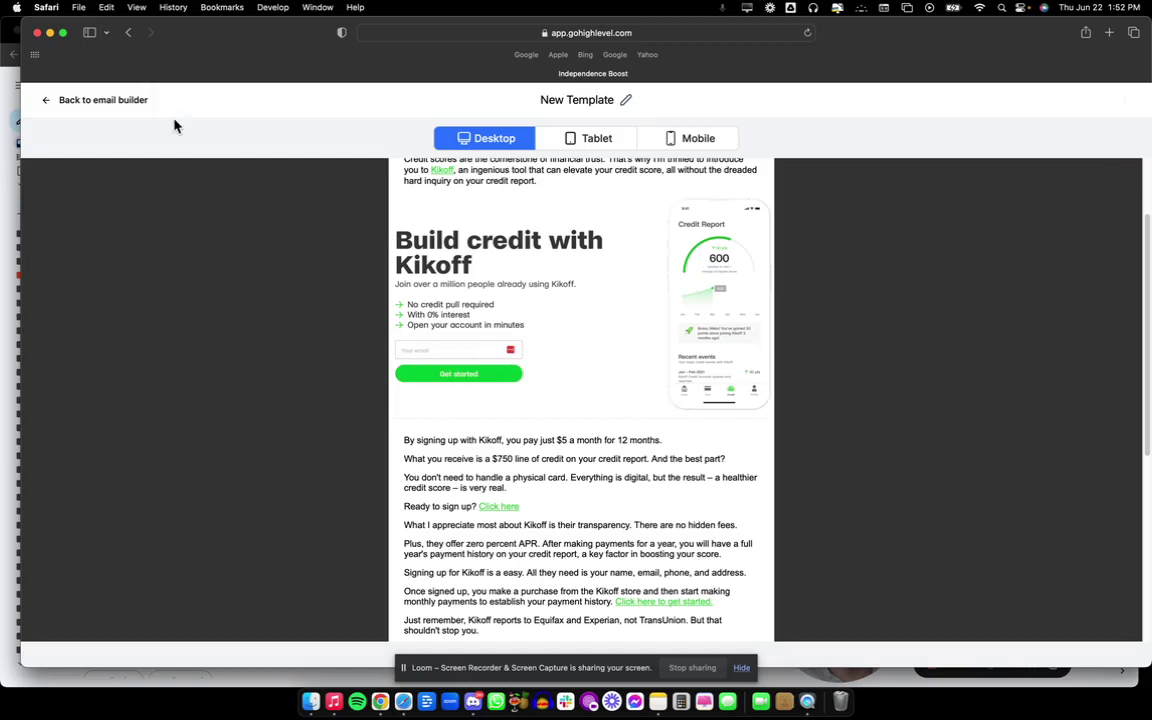
Return to the editor and select the Kikoff banner image, checking its row settings.
left_click(106, 100)
left_click(636, 368)
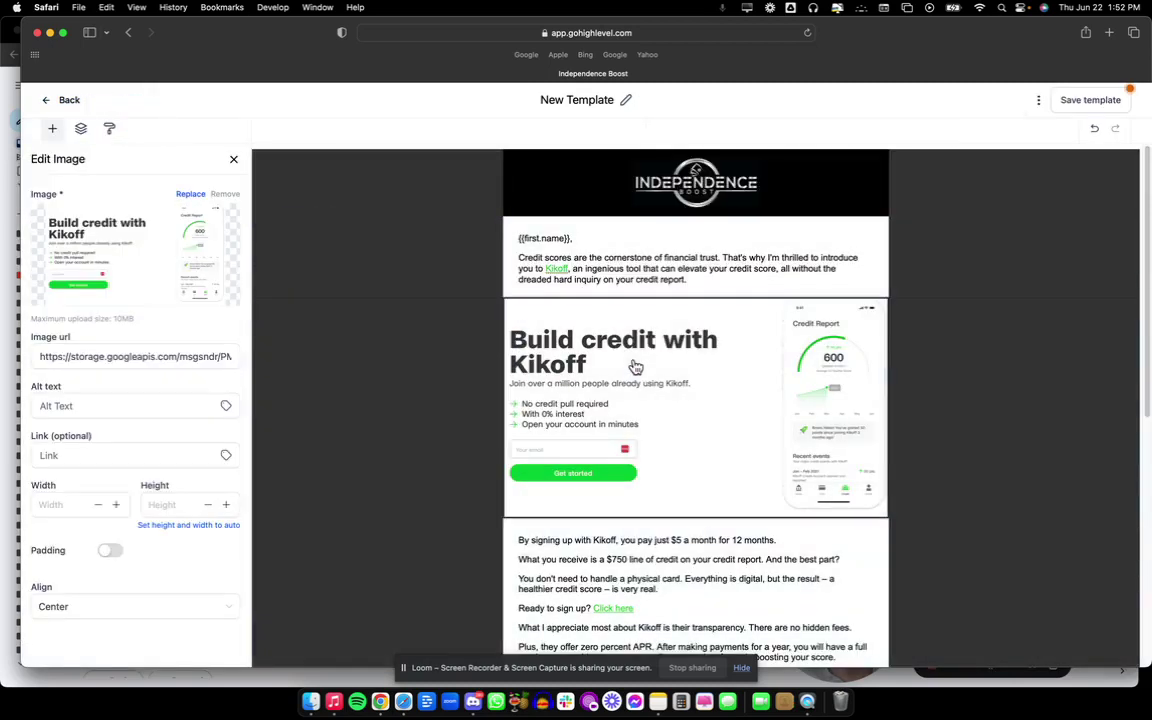
left_click(92, 507)
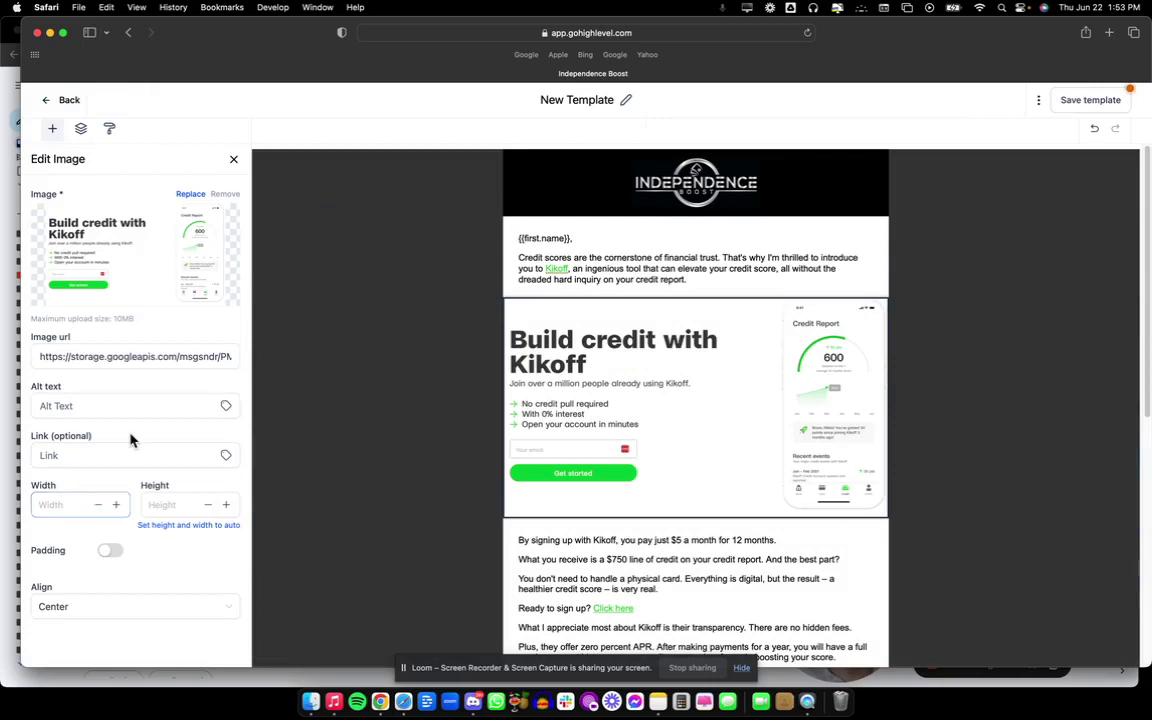
left_click(630, 478)
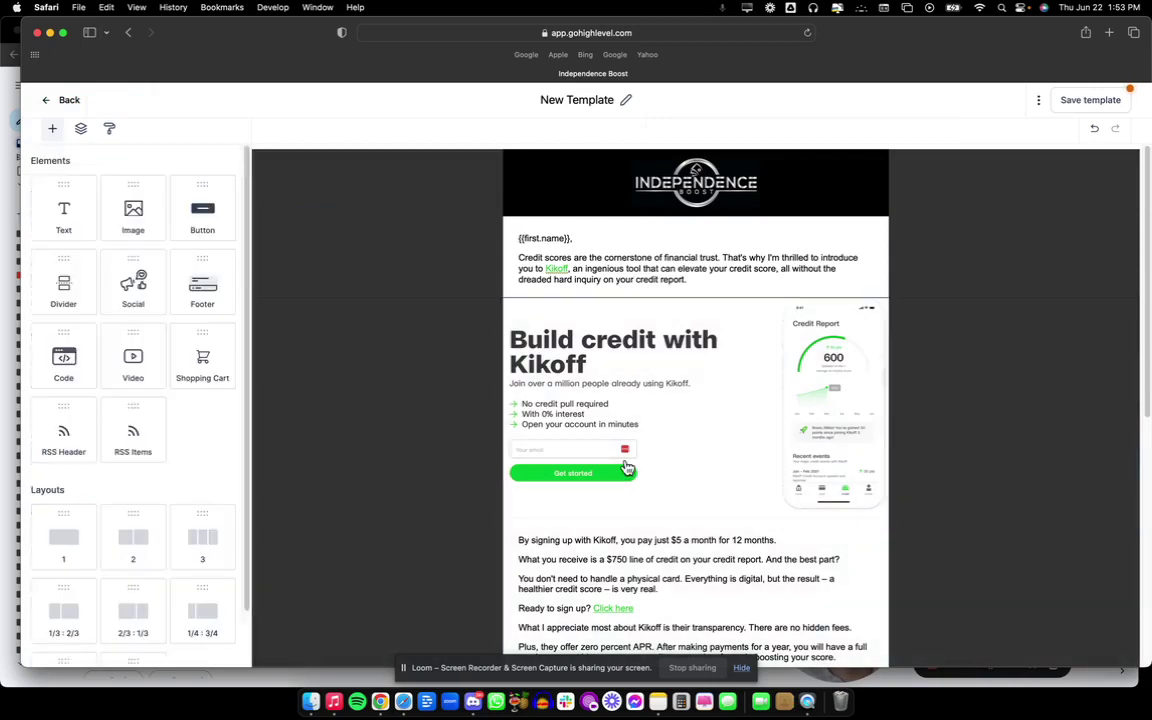
left_click(640, 380)
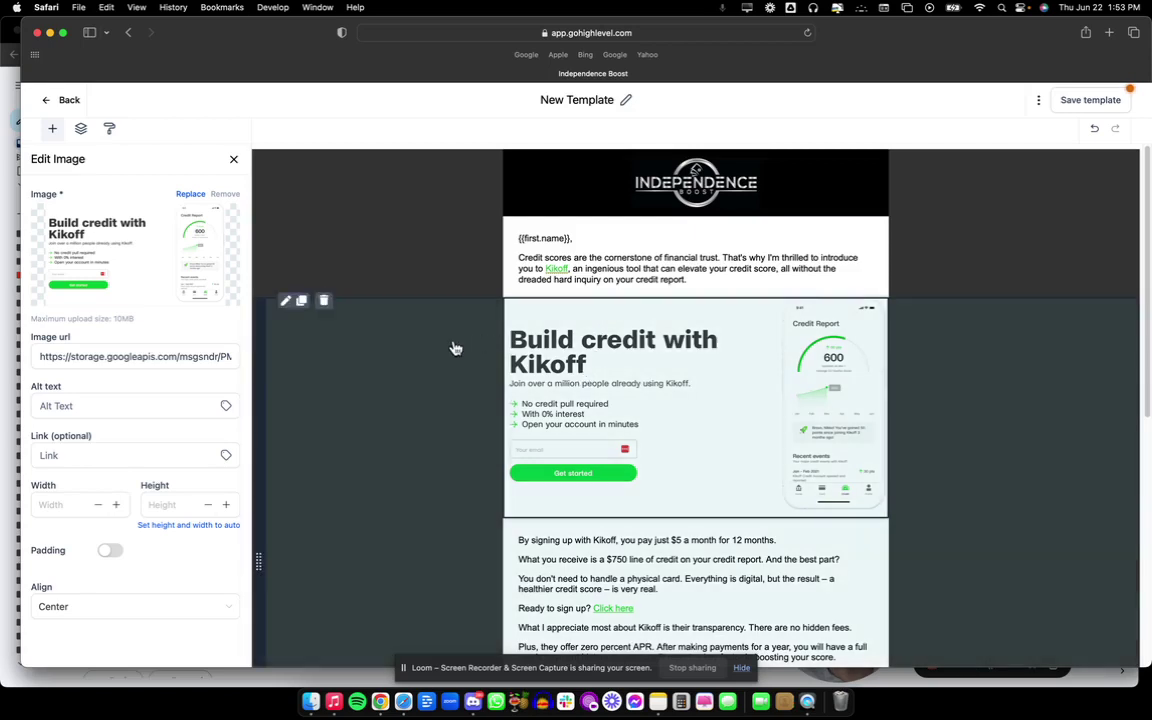
left_click(408, 415)
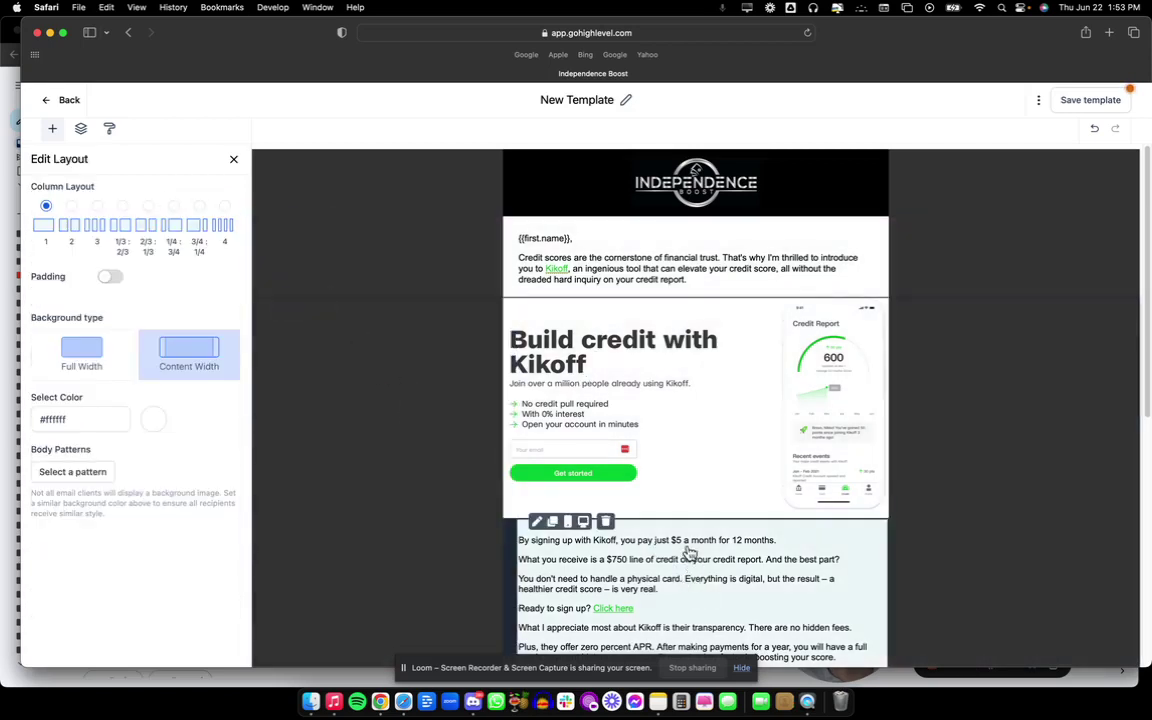
left_click(748, 387)
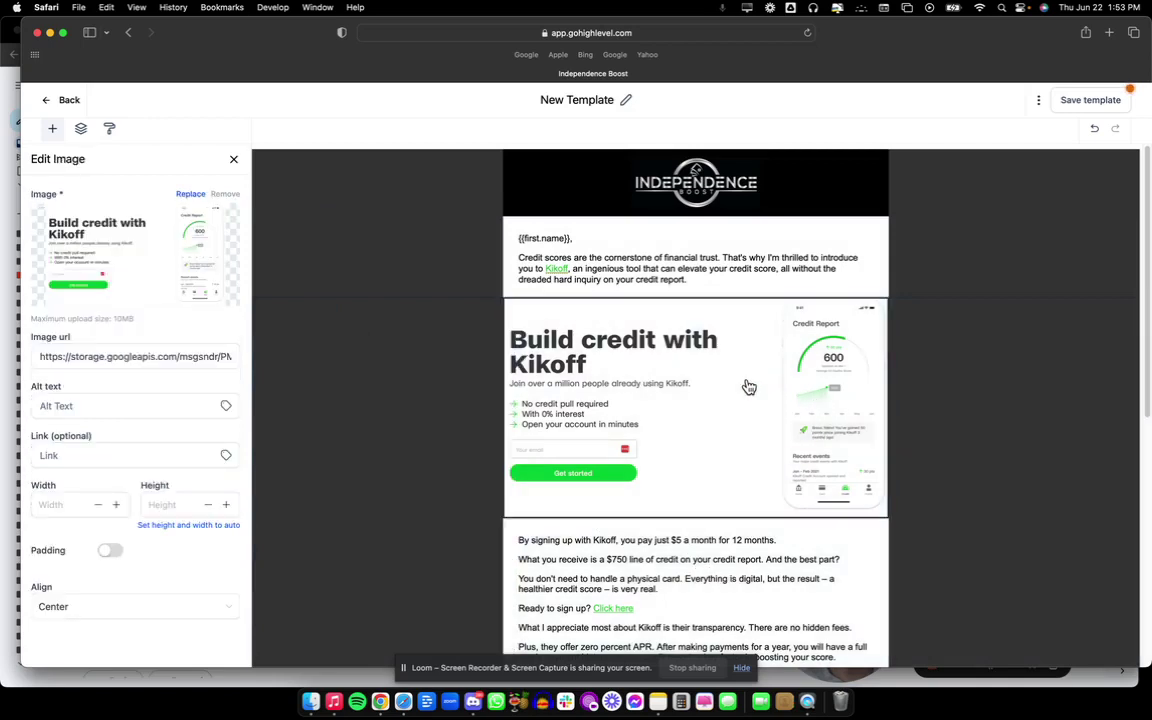
Turn on padding for the banner image with left and right padding of 10.
left_click(108, 550)
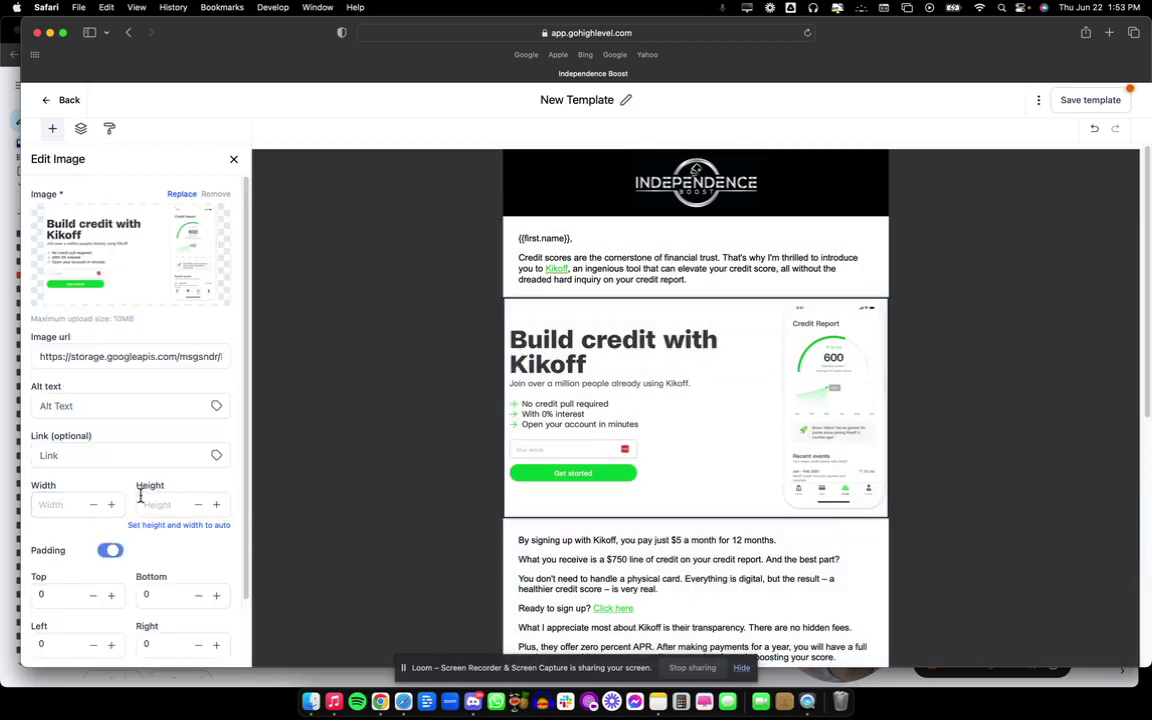
scroll(160, 497, "down", 2)
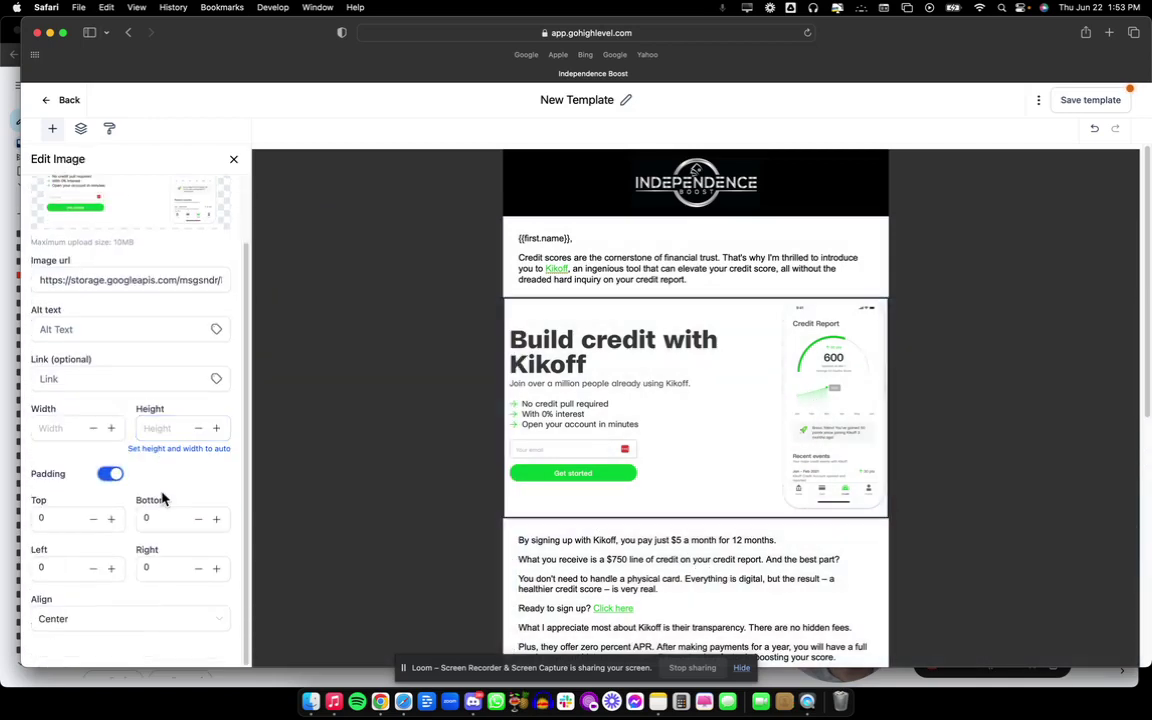
double_click(112, 574)
double_click(112, 574)
double_click(112, 574)
double_click(112, 574)
double_click(112, 574)
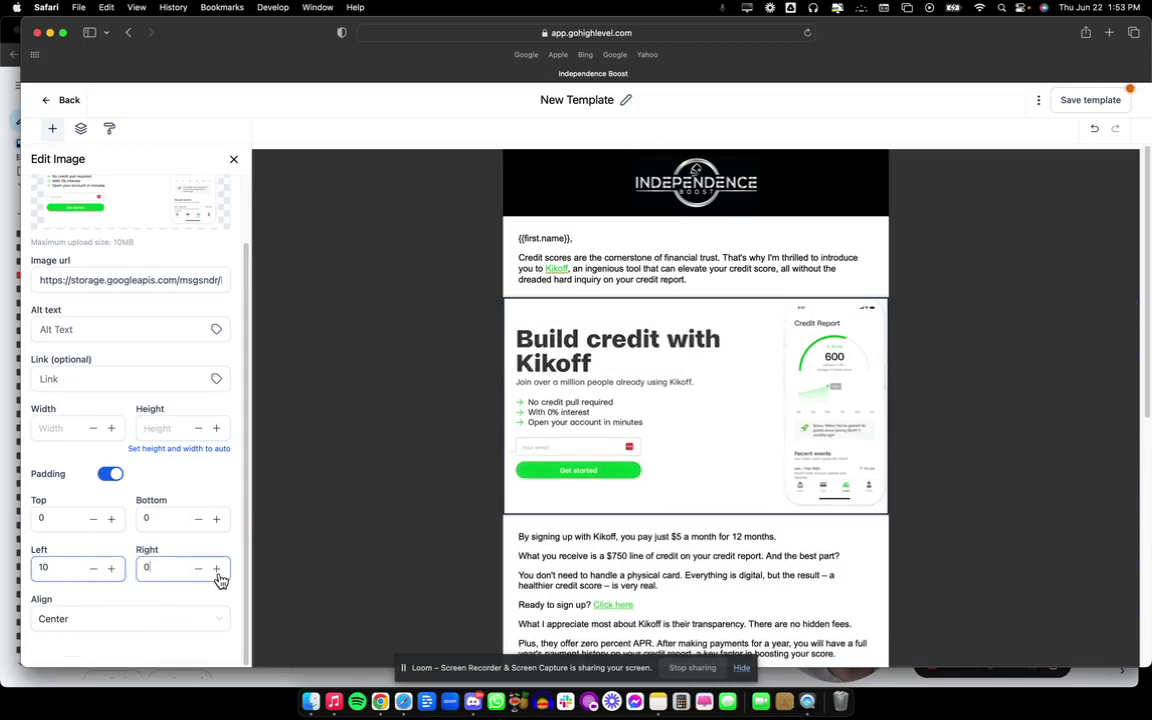
double_click(217, 570)
double_click(217, 570)
double_click(217, 570)
double_click(217, 570)
double_click(217, 570)
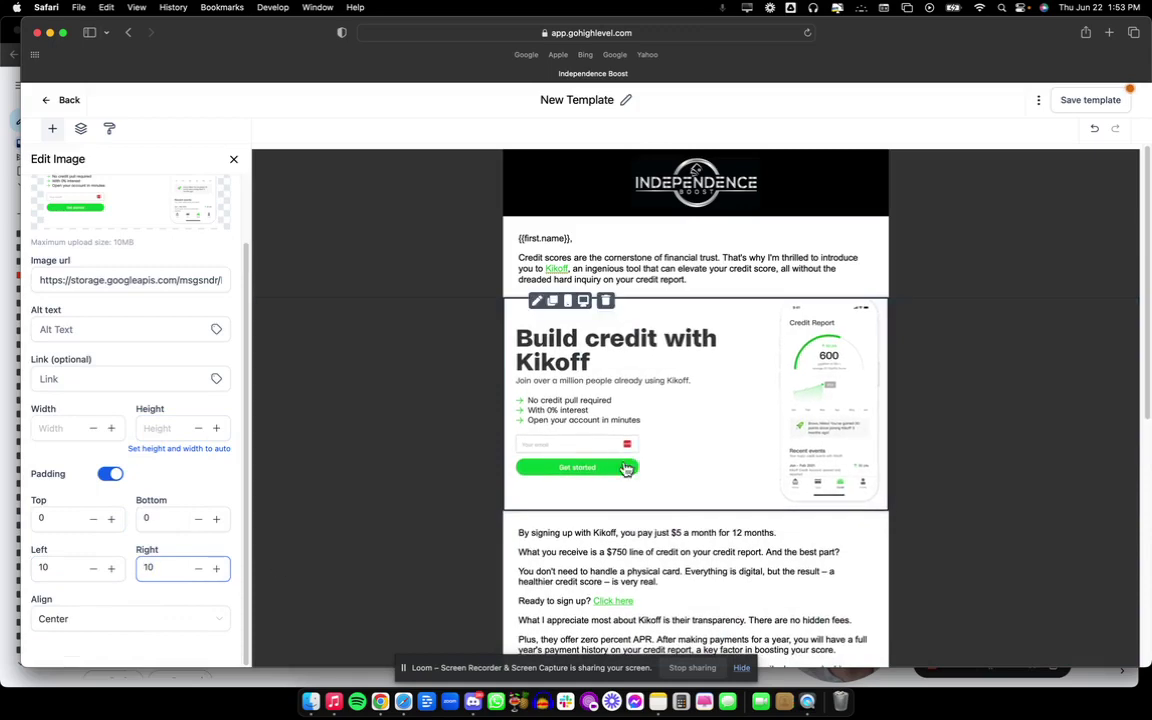
scroll(620, 470, "down", 5)
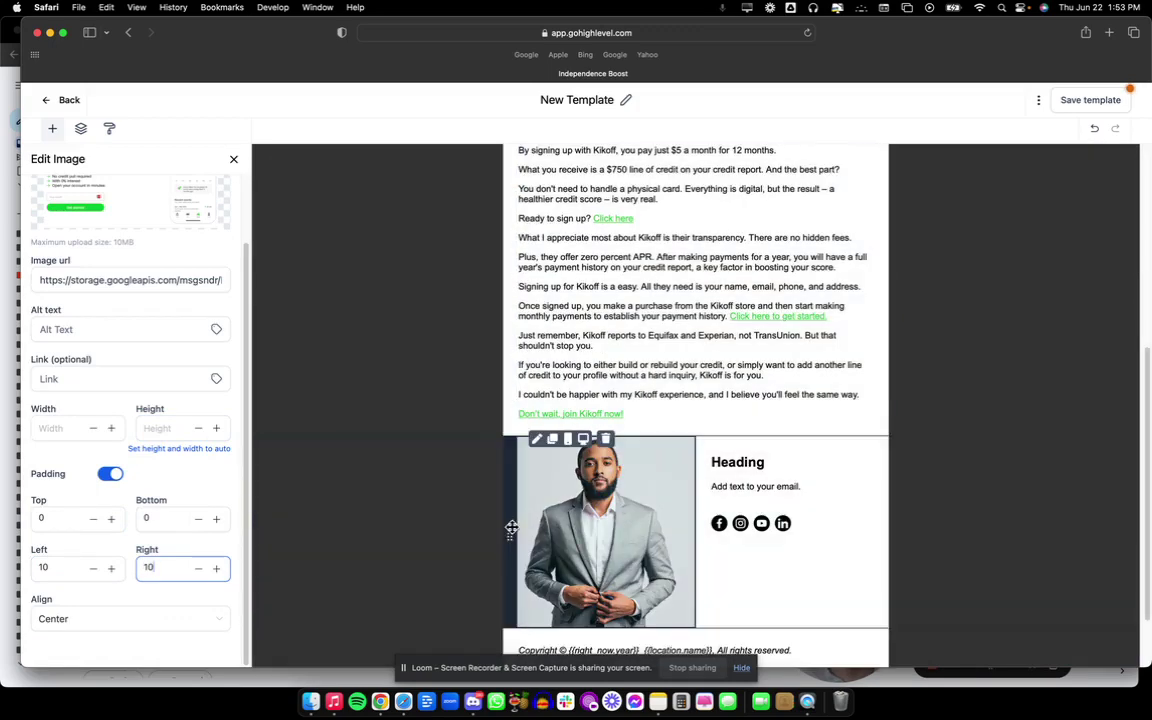
Turn on padding for the photo beside the Heading and set its left padding to 10.
left_click(555, 524)
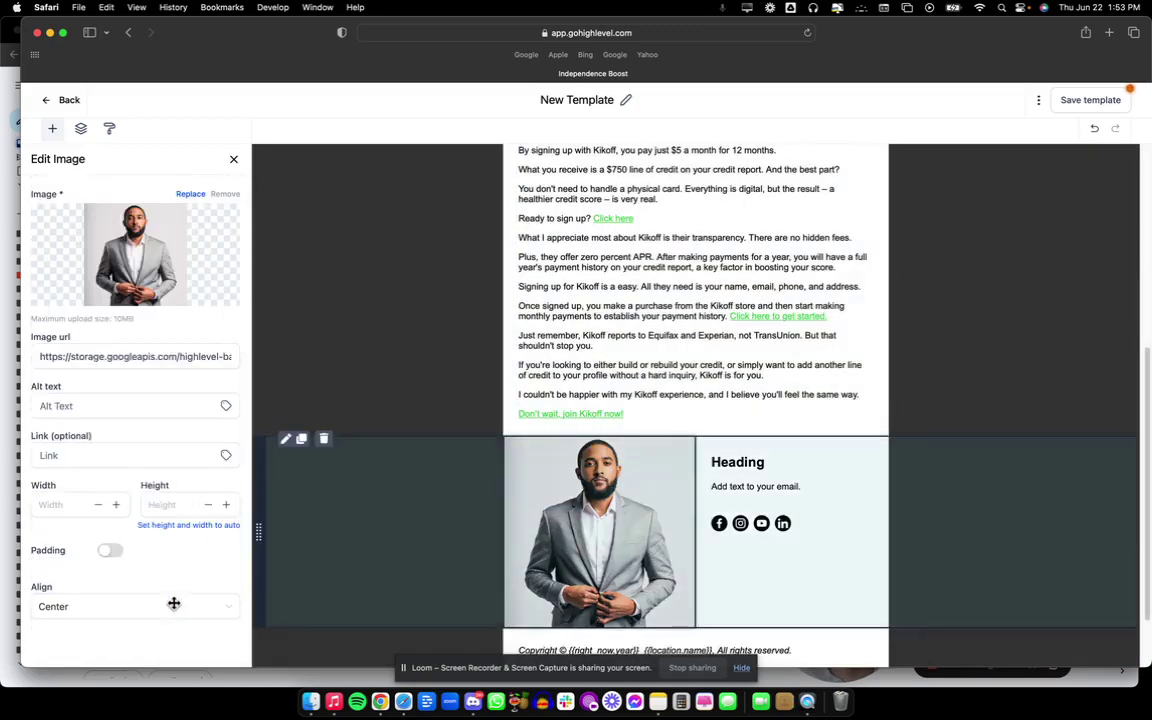
left_click(109, 552)
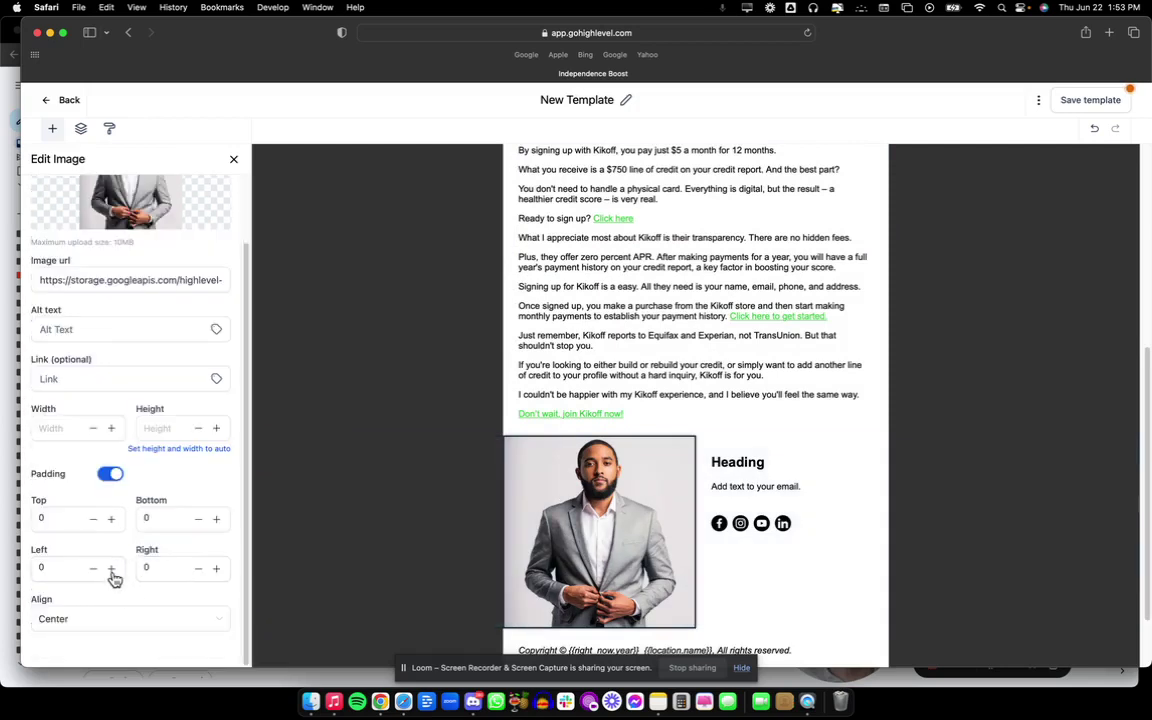
left_click(111, 568)
left_click(111, 568)
left_click(111, 568)
left_click(111, 568)
left_click(111, 568)
left_click(111, 568)
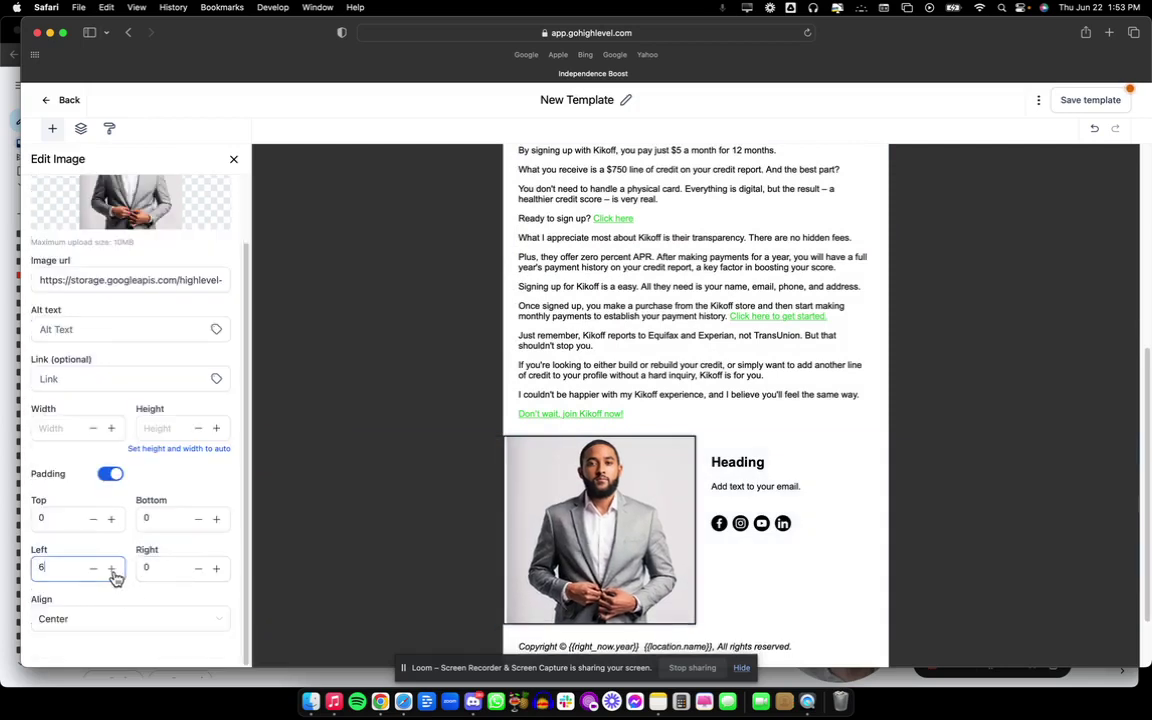
left_click(113, 575)
left_click(113, 575)
left_click(113, 575)
left_click(112, 569)
left_click(111, 569)
left_click(94, 569)
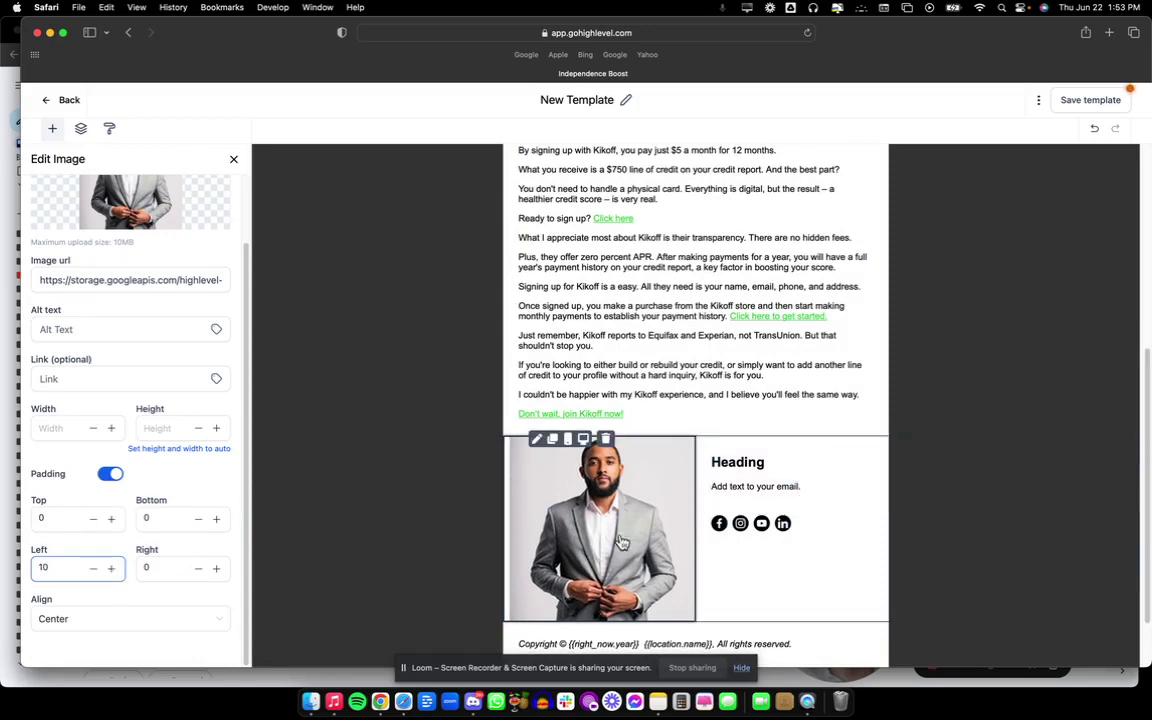
scroll(553, 375, "up", 5)
scroll(553, 375, "up", 3)
scroll(650, 420, "down", 8)
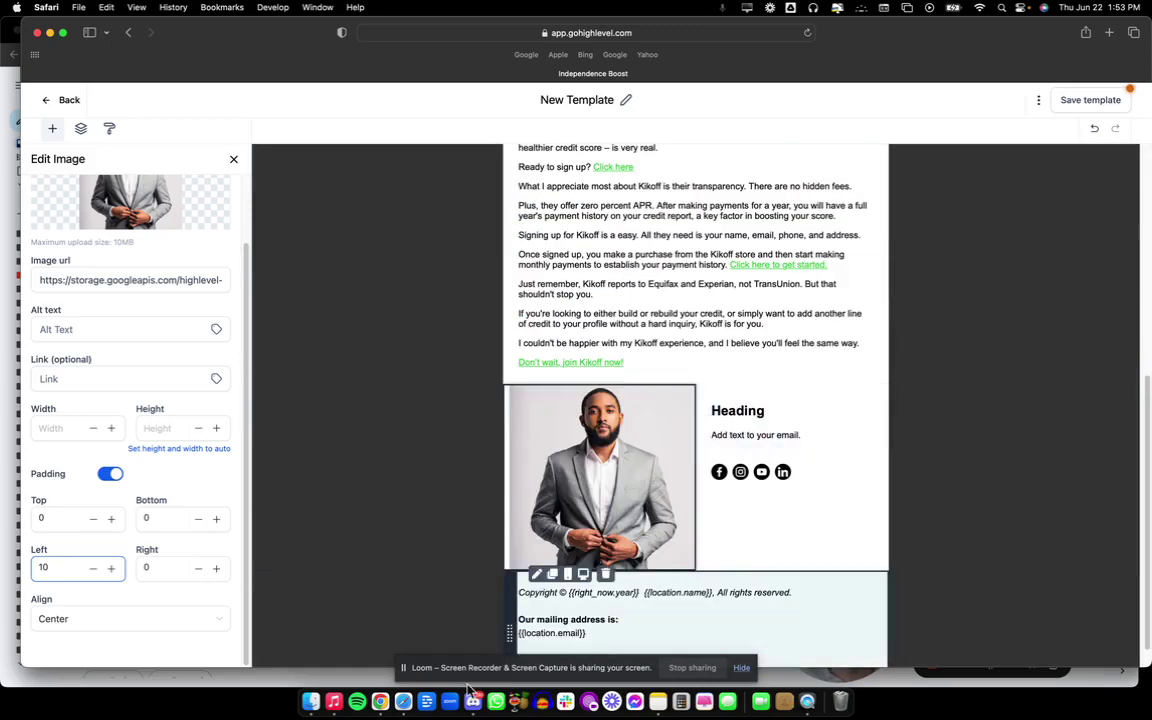
Select all the footer text and set it to 10px.
scroll(683, 563, "down", 1)
left_click(588, 580)
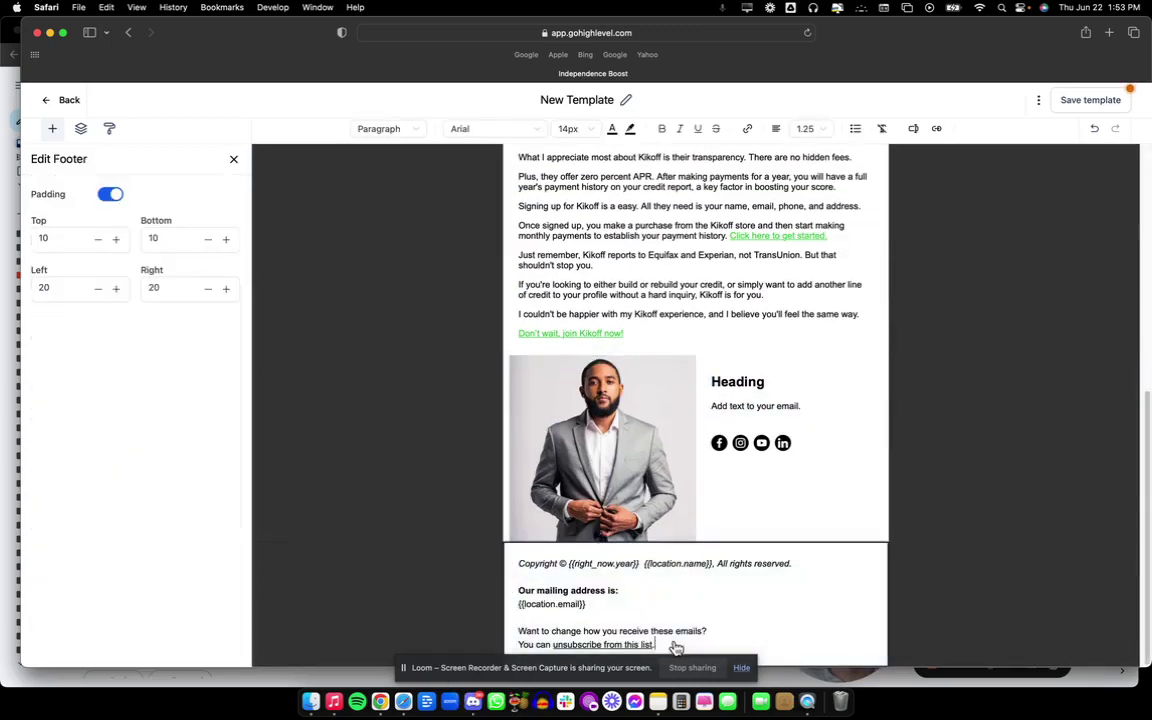
left_click_drag(673, 645, 516, 550)
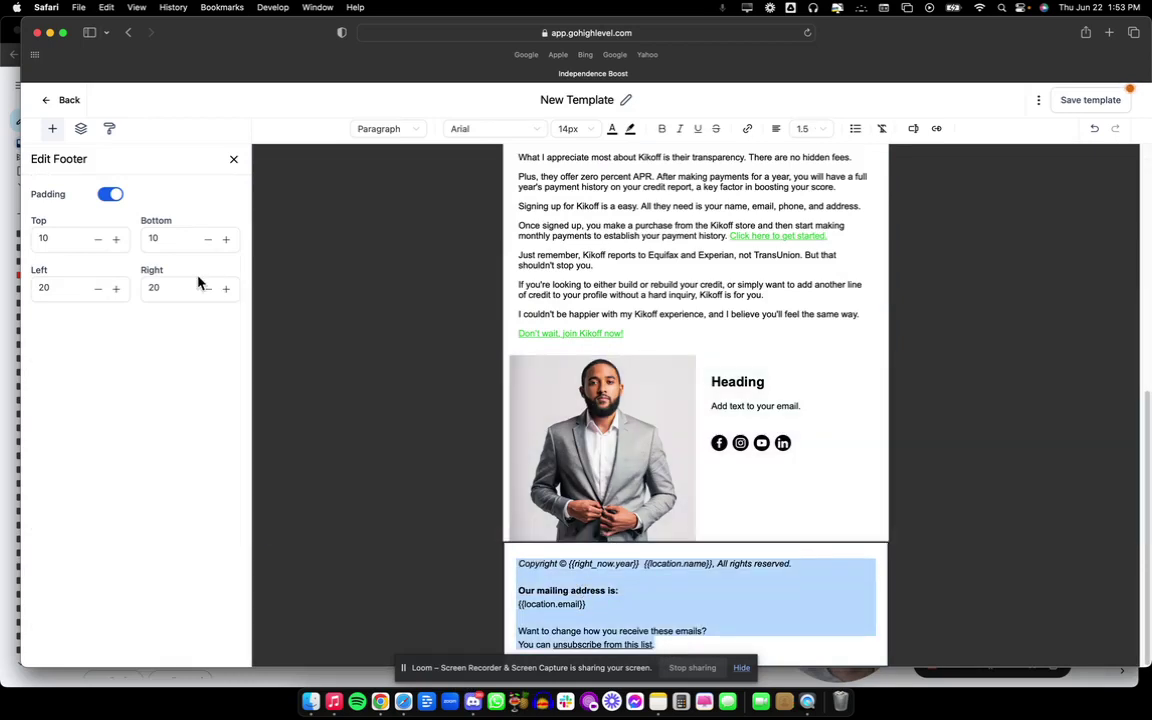
left_click(582, 132)
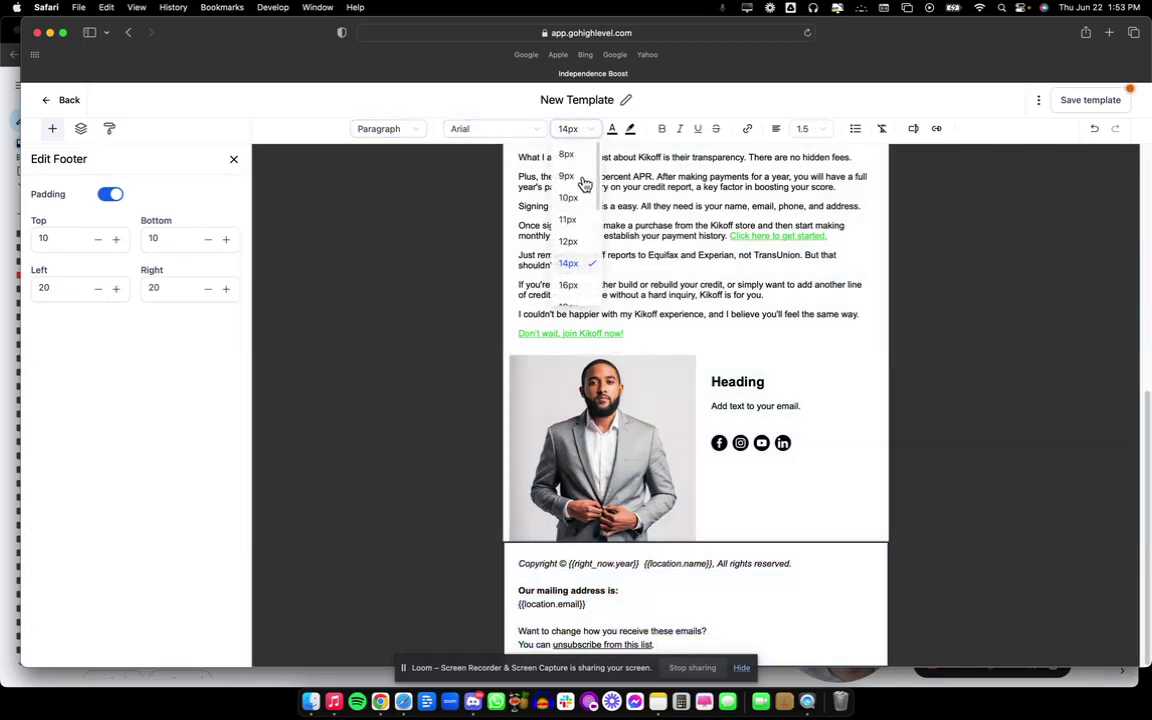
left_click(581, 206)
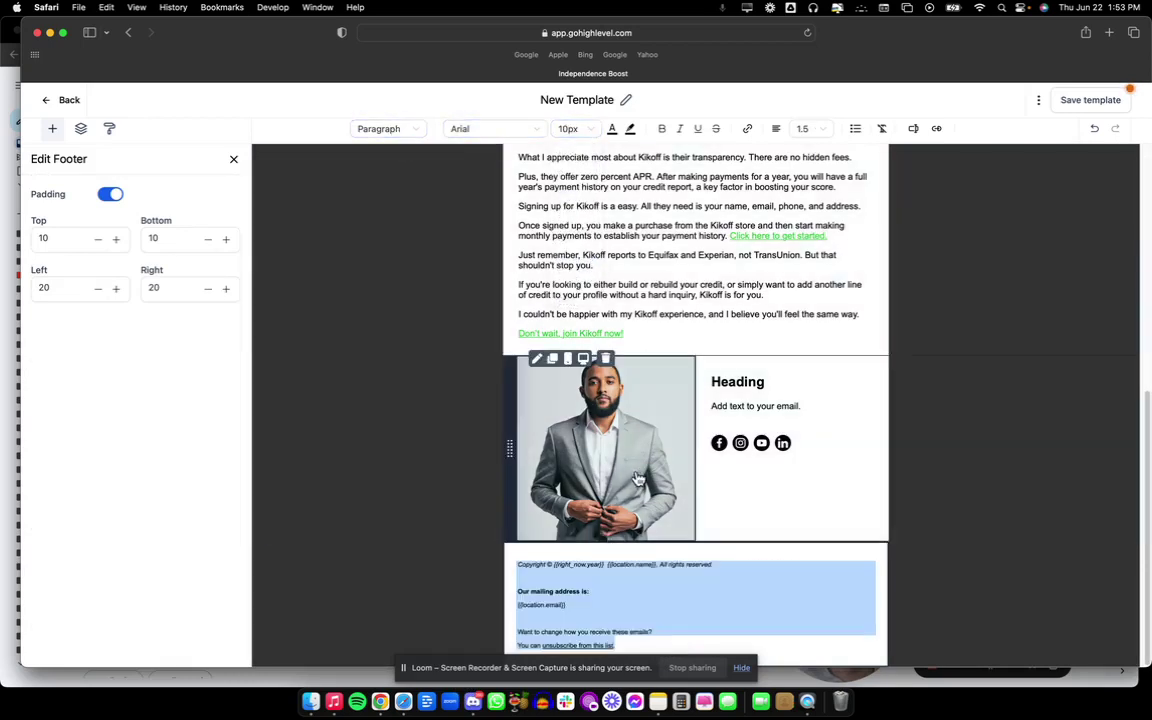
Delete the blank line under the copyright line, then select the signature lines in Gmail.
left_click(597, 615)
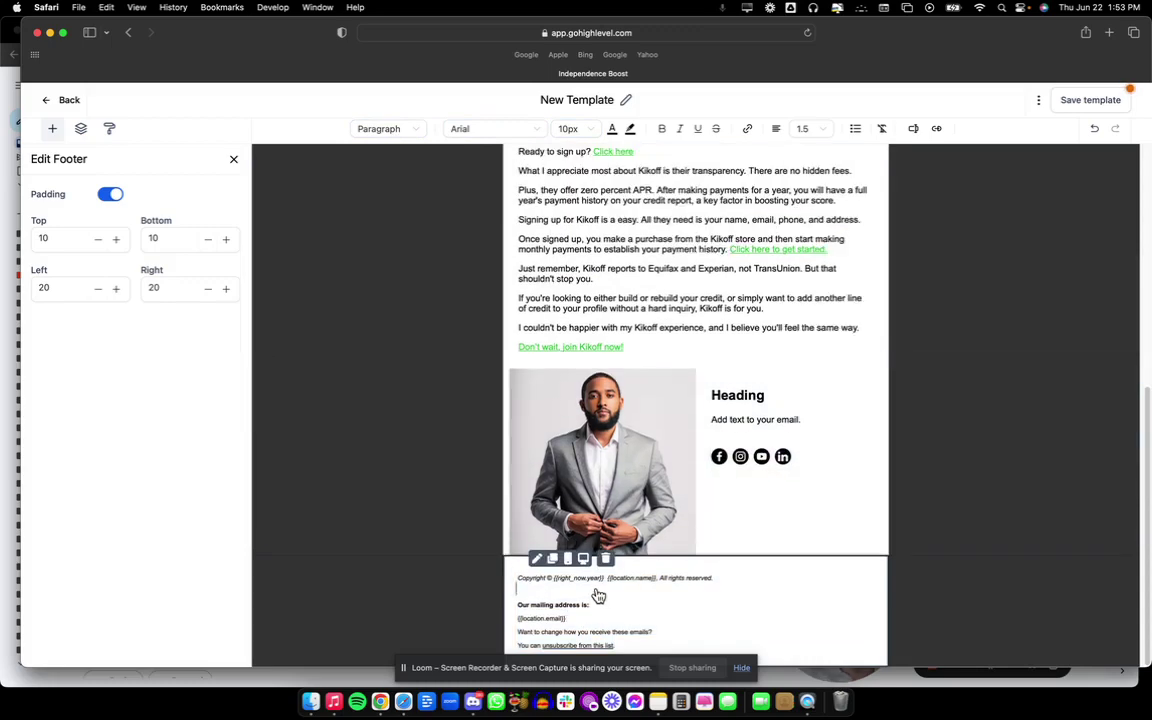
key("BackSpace")
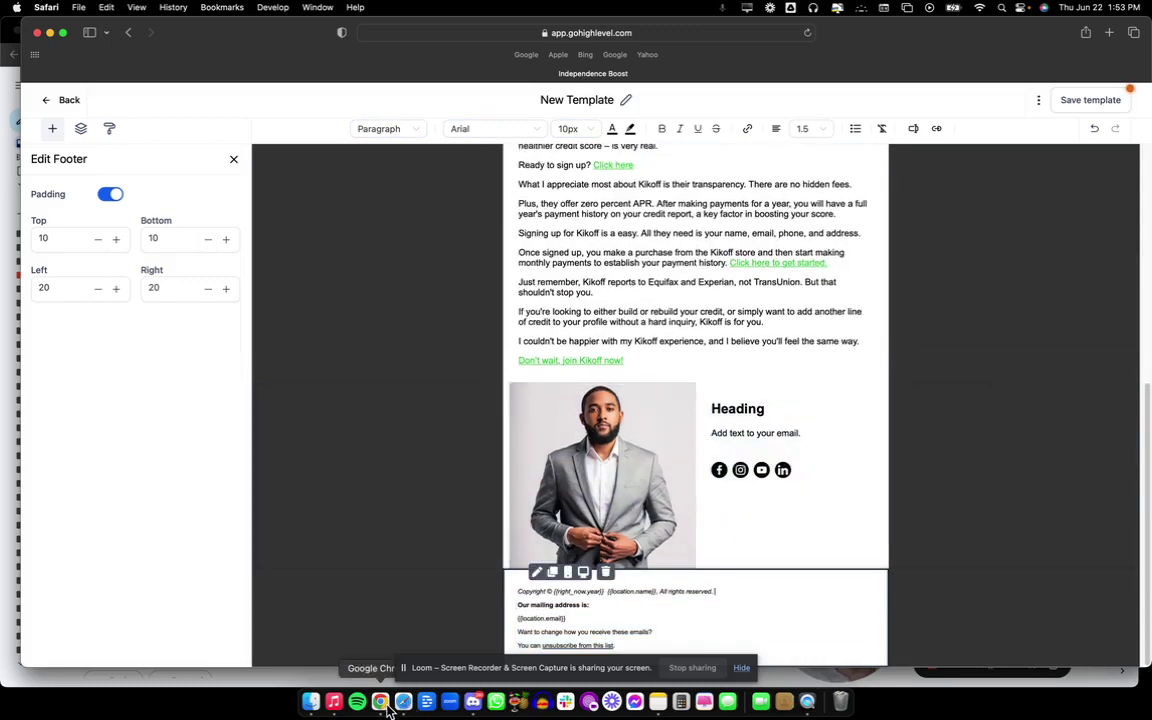
left_click(381, 702)
mouse_move(571, 576)
left_mouse_down()
mouse_move(494, 566)
mouse_move(427, 528)
left_mouse_up()
key("super+c")
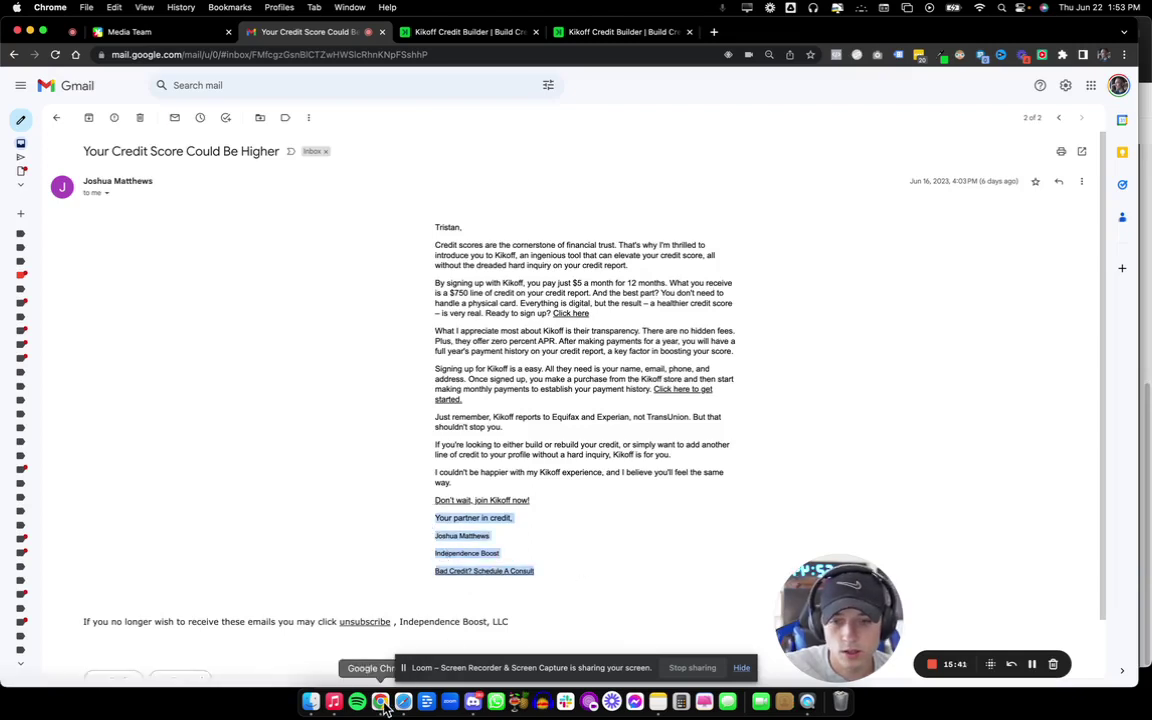
Paste the copied signature over the placeholder heading and text beside the photo.
left_click(403, 702)
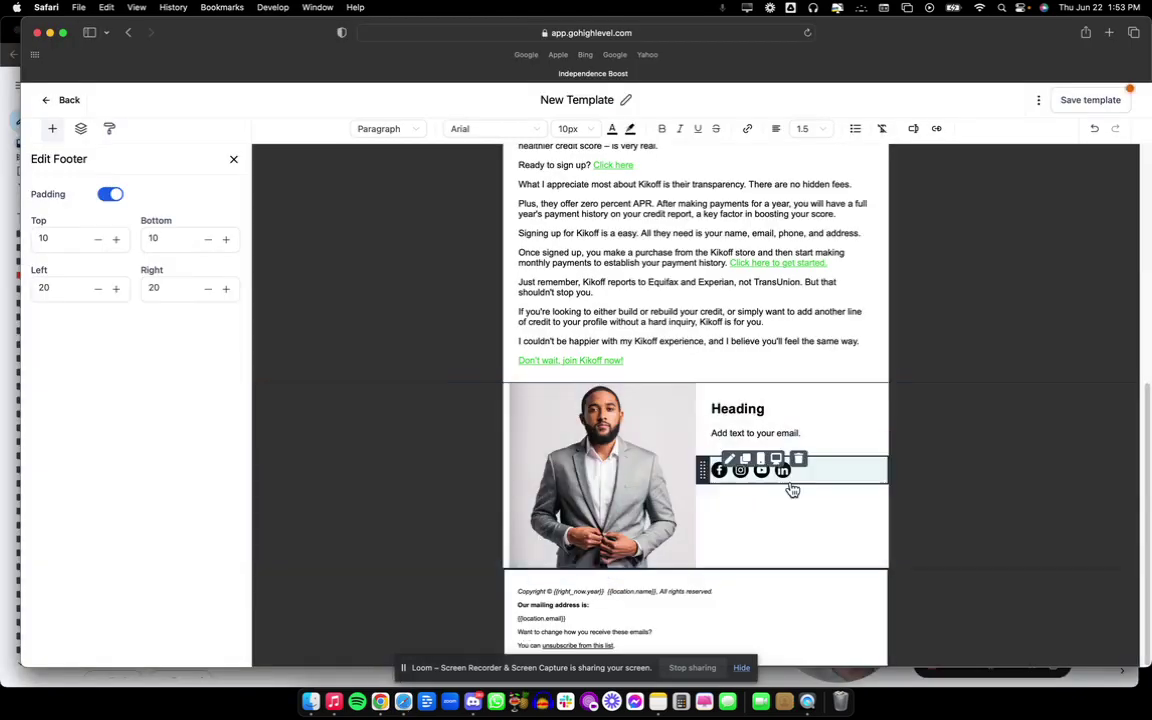
left_click(817, 436)
left_click_drag(817, 436, 722, 411)
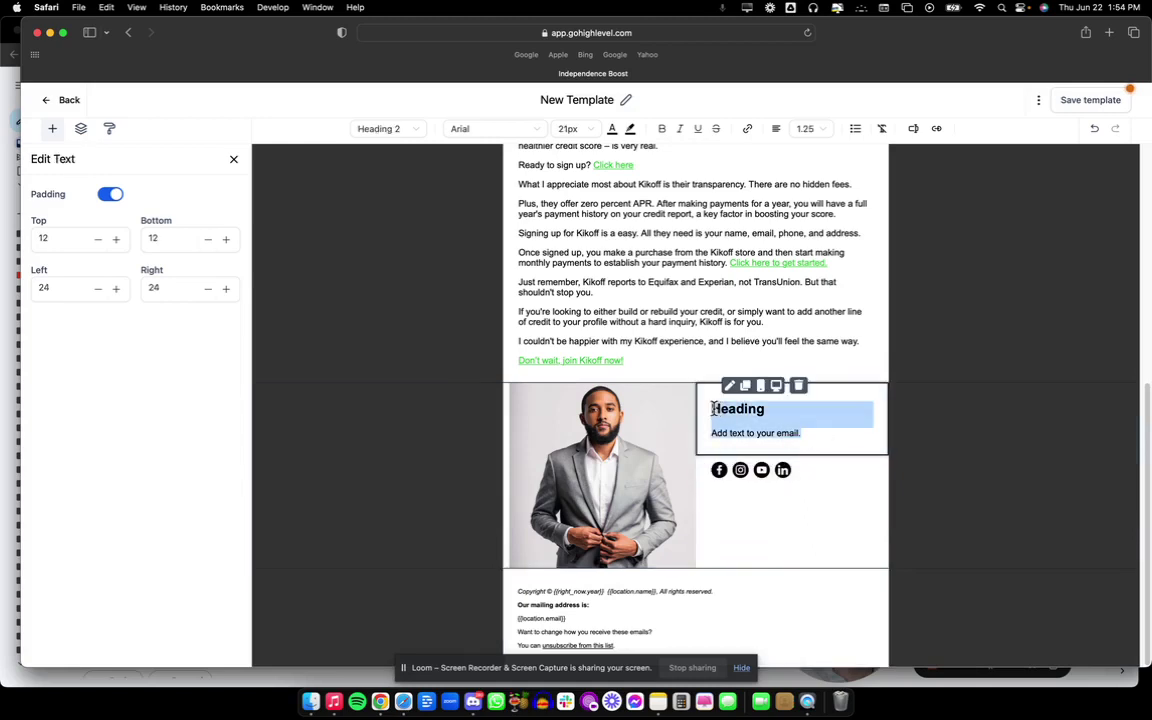
key("super+v")
Make 'Your partner in credit,' a 12px plain paragraph and save the template.
left_click_drag(853, 410, 722, 415)
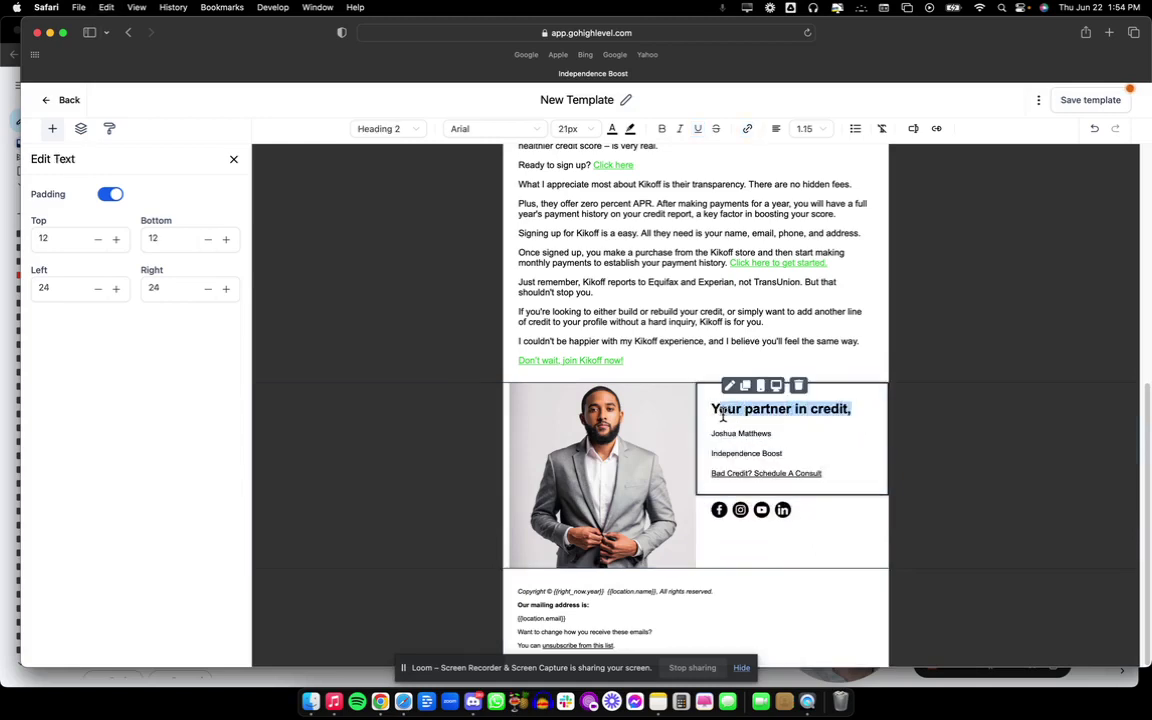
left_click(385, 129)
left_click(365, 263)
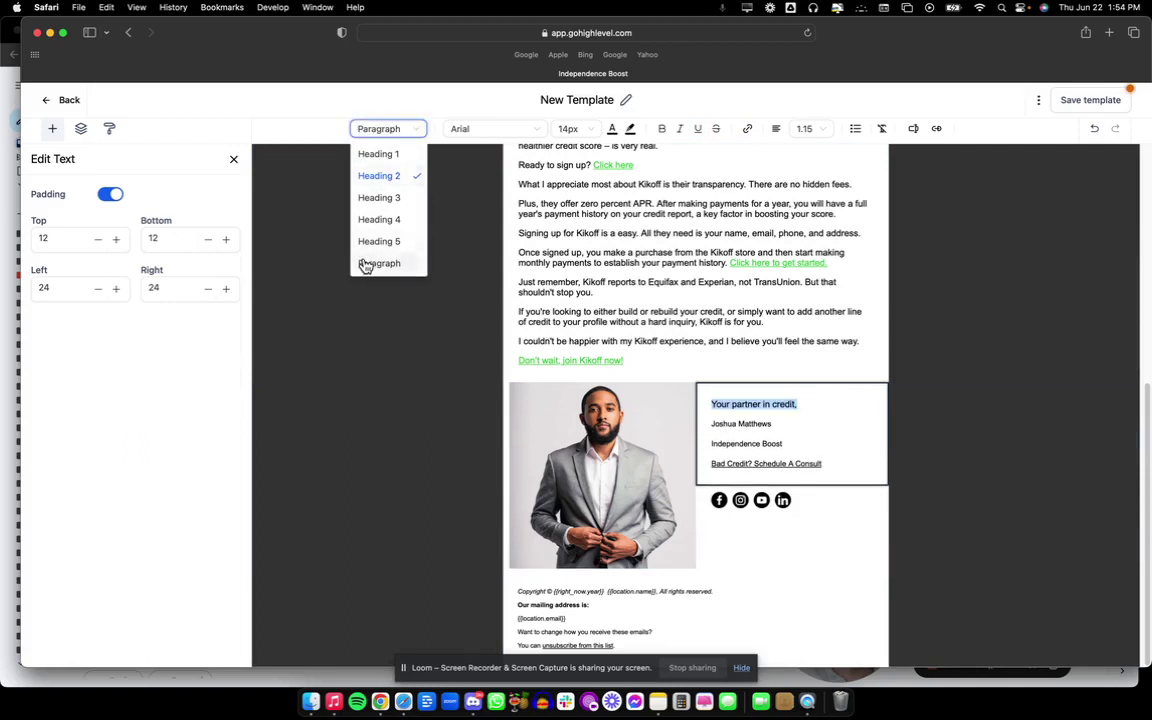
left_click(585, 129)
left_click(568, 241)
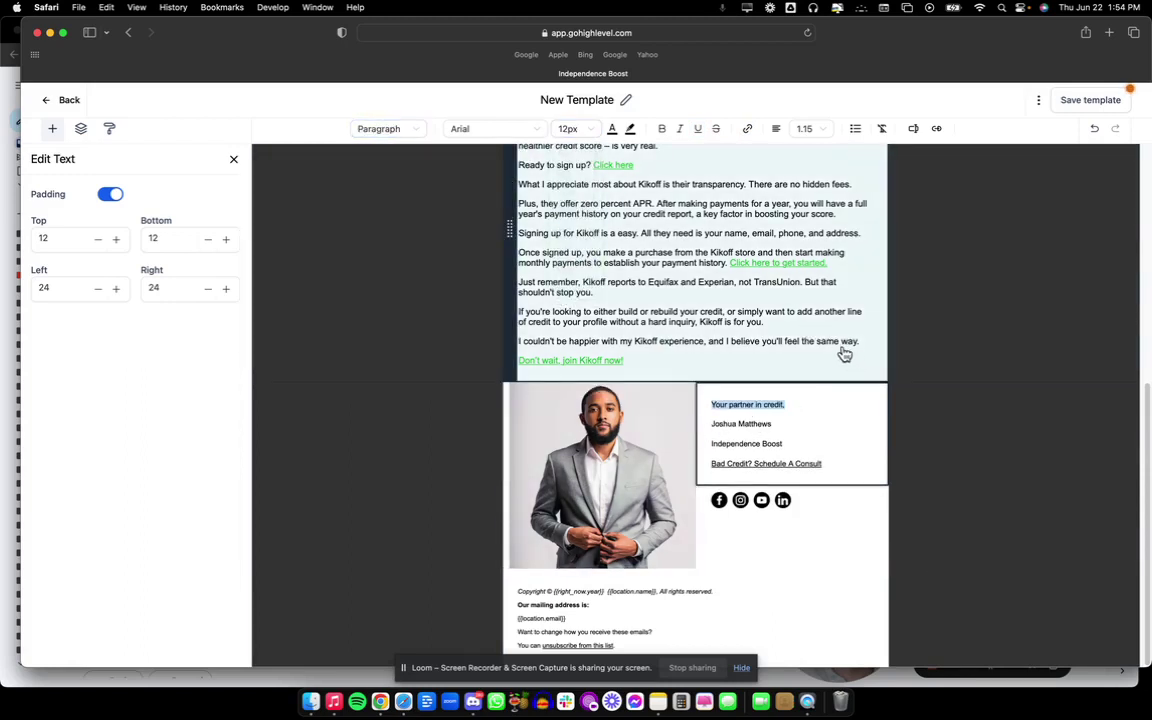
left_click(845, 354)
left_click(1085, 100)
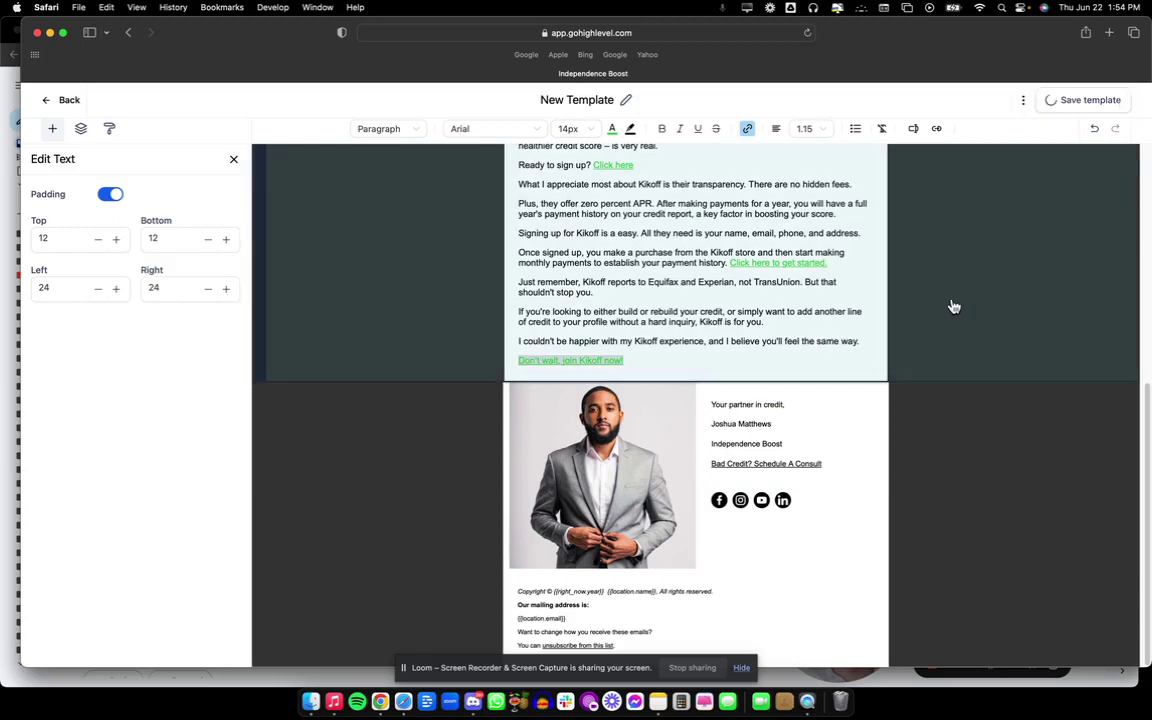
scroll(650, 300, "up", 5)
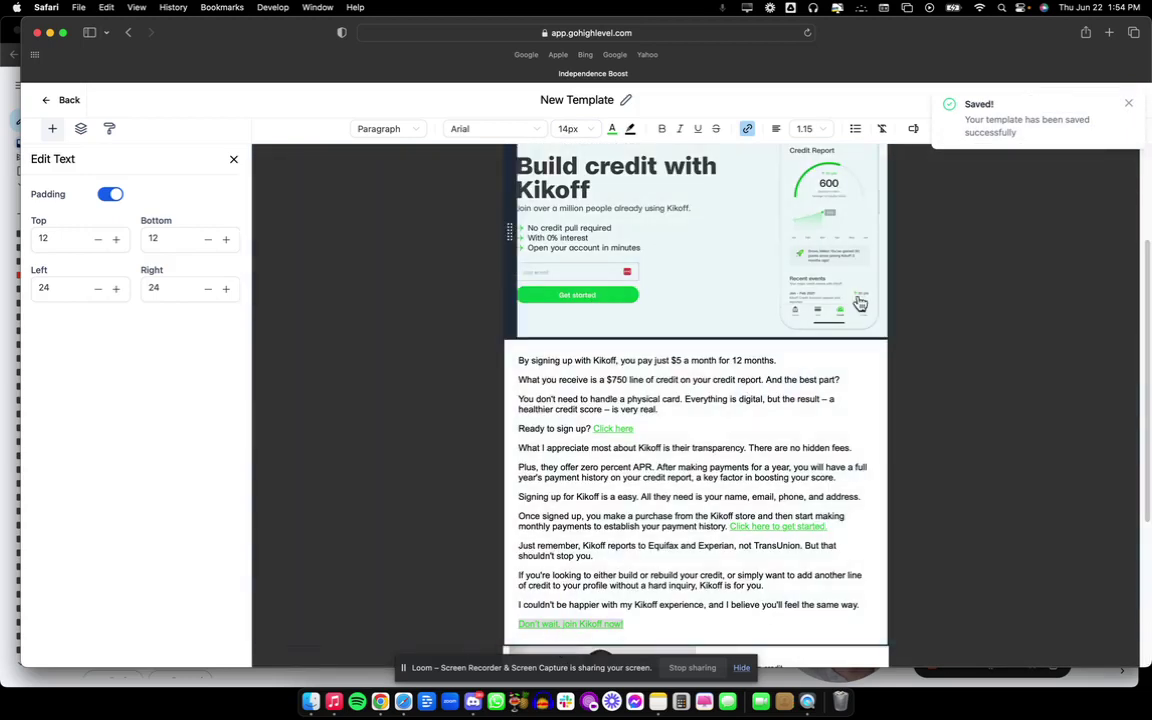
left_click(577, 100)
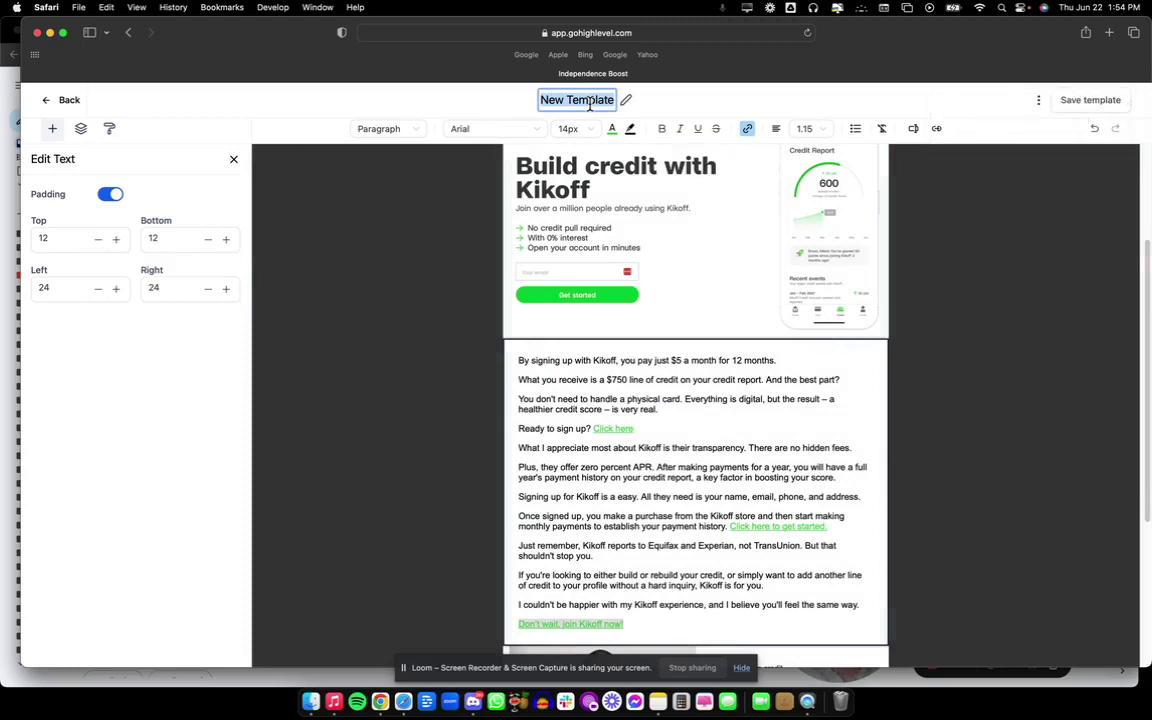
Change the template title to 'New Template: App Feature' and save.
type("New Template: A")
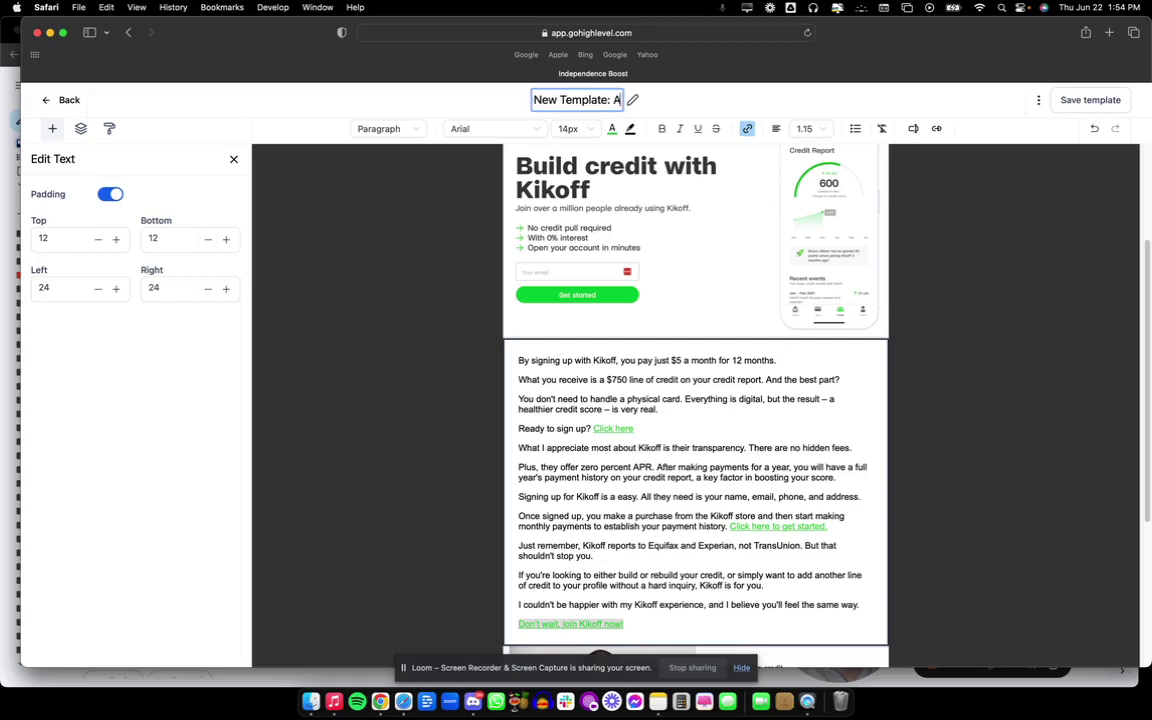
left_click(538, 100)
type("App")
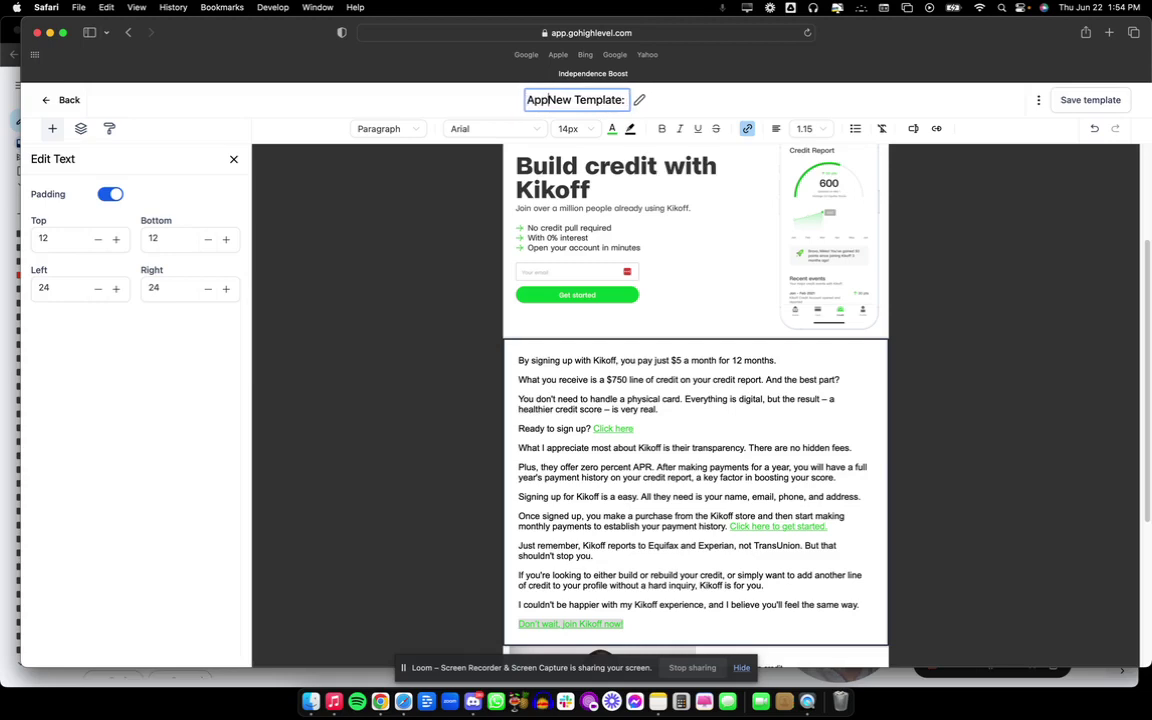
key("BackSpace")
key("BackSpace")
key("BackSpace")
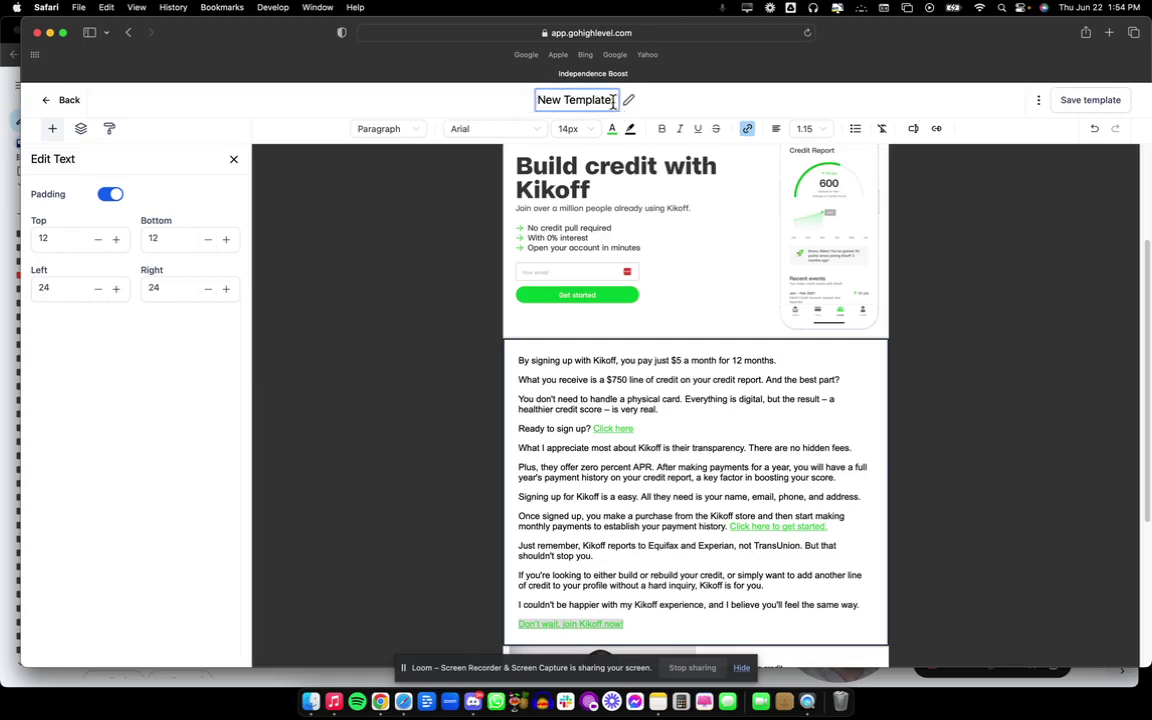
left_click(614, 100)
type("App Feature")
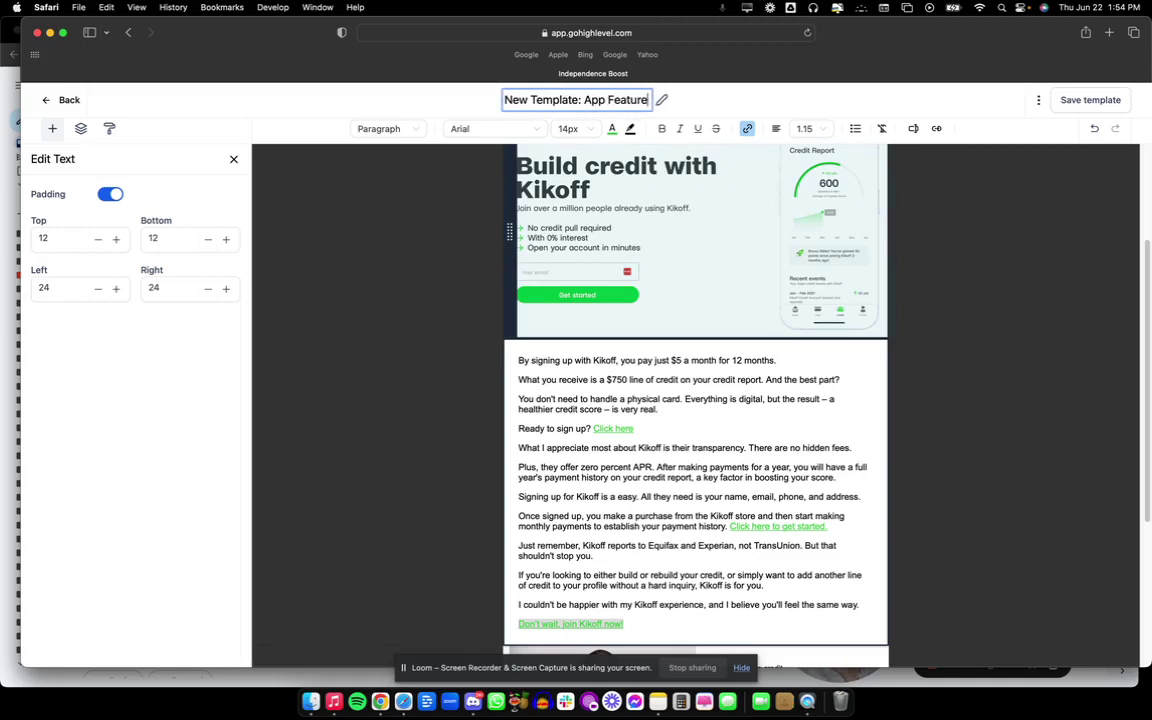
left_click(1088, 102)
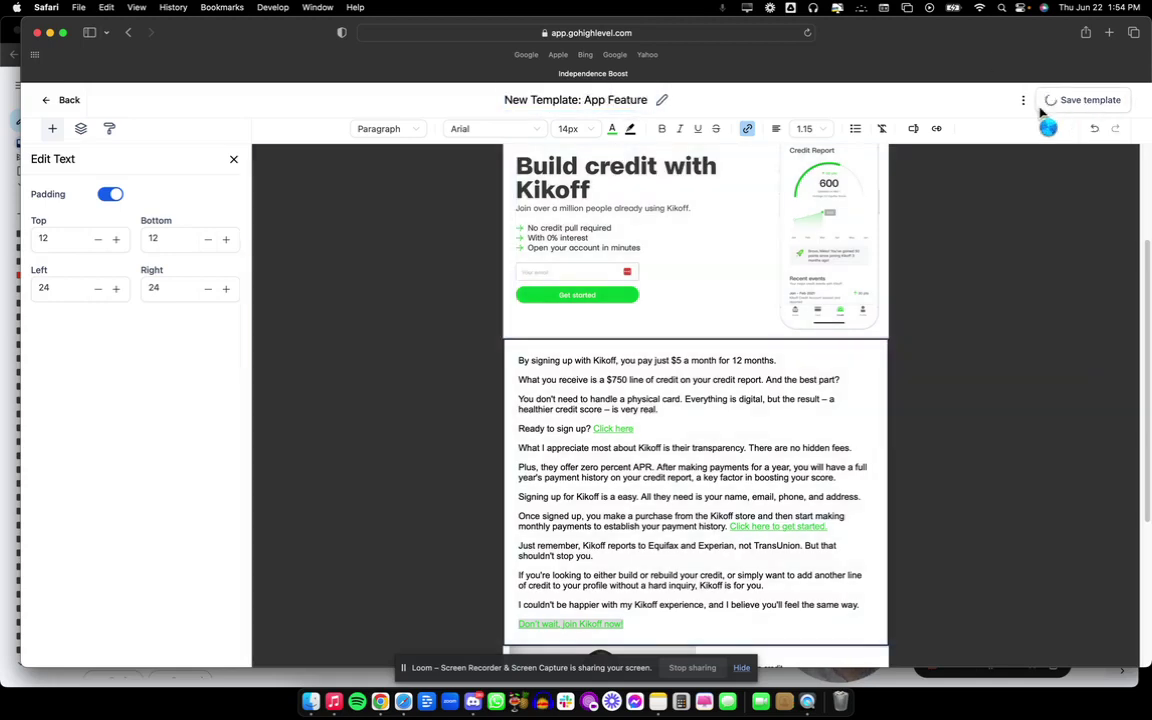
Open the template's sender settings and move through the sender name and e-mail fields.
left_click(1038, 100)
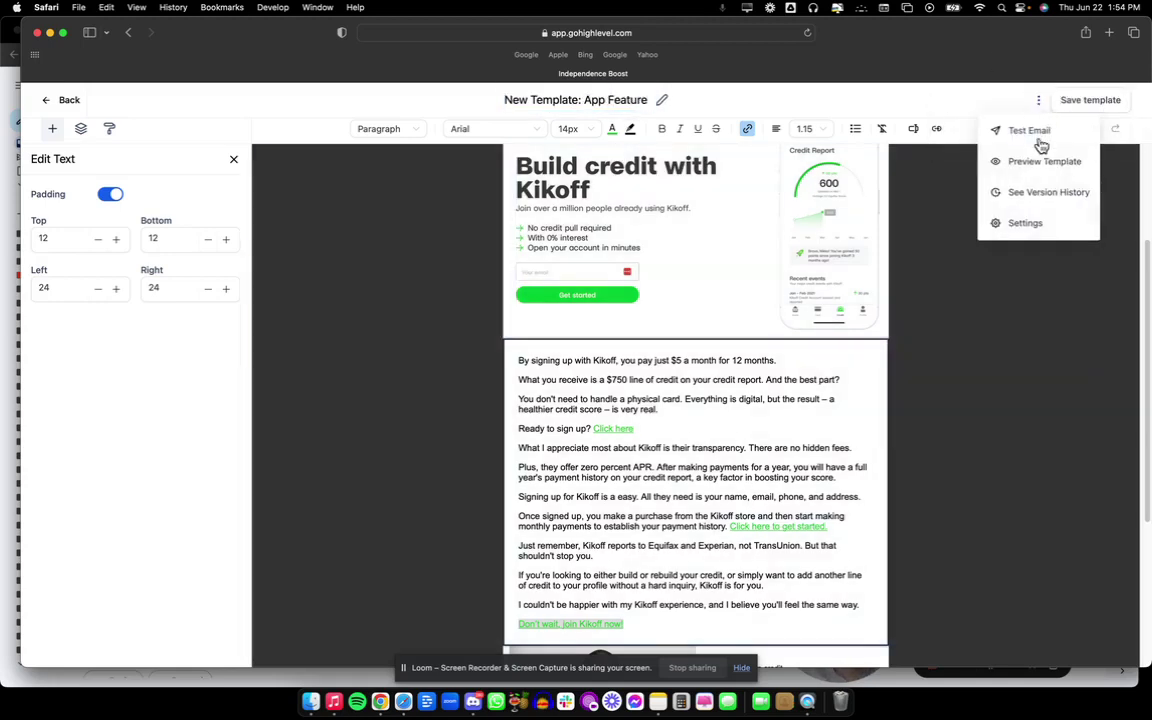
left_click(1022, 222)
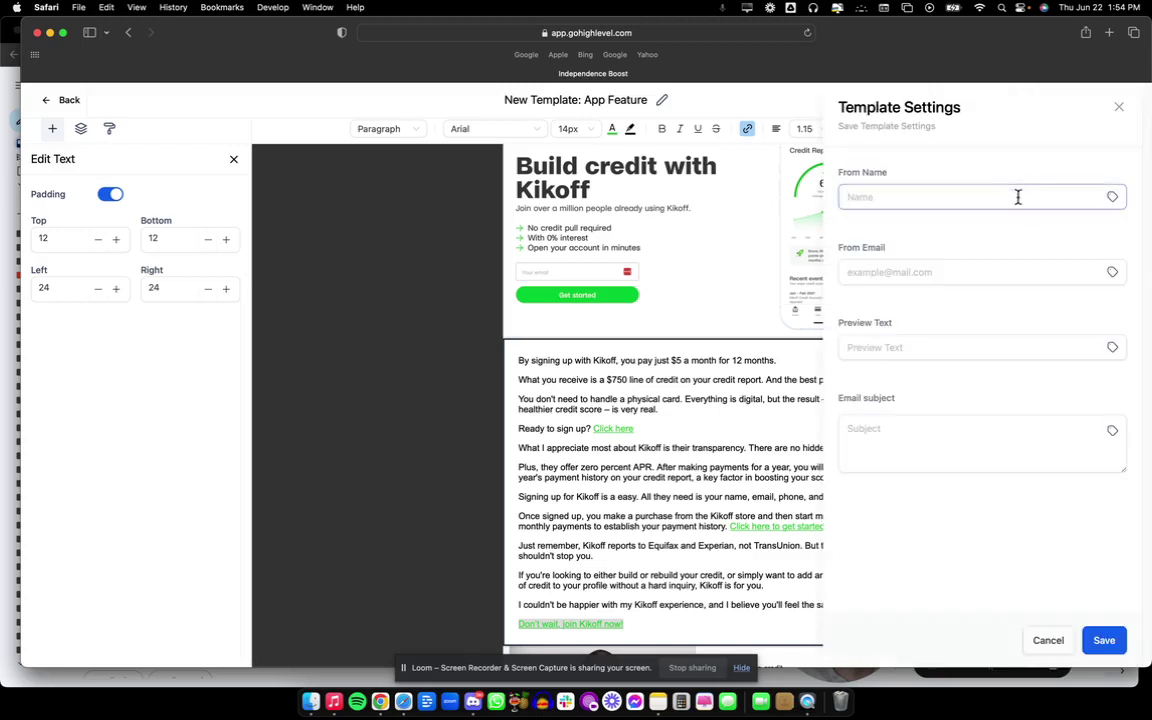
left_click(859, 199)
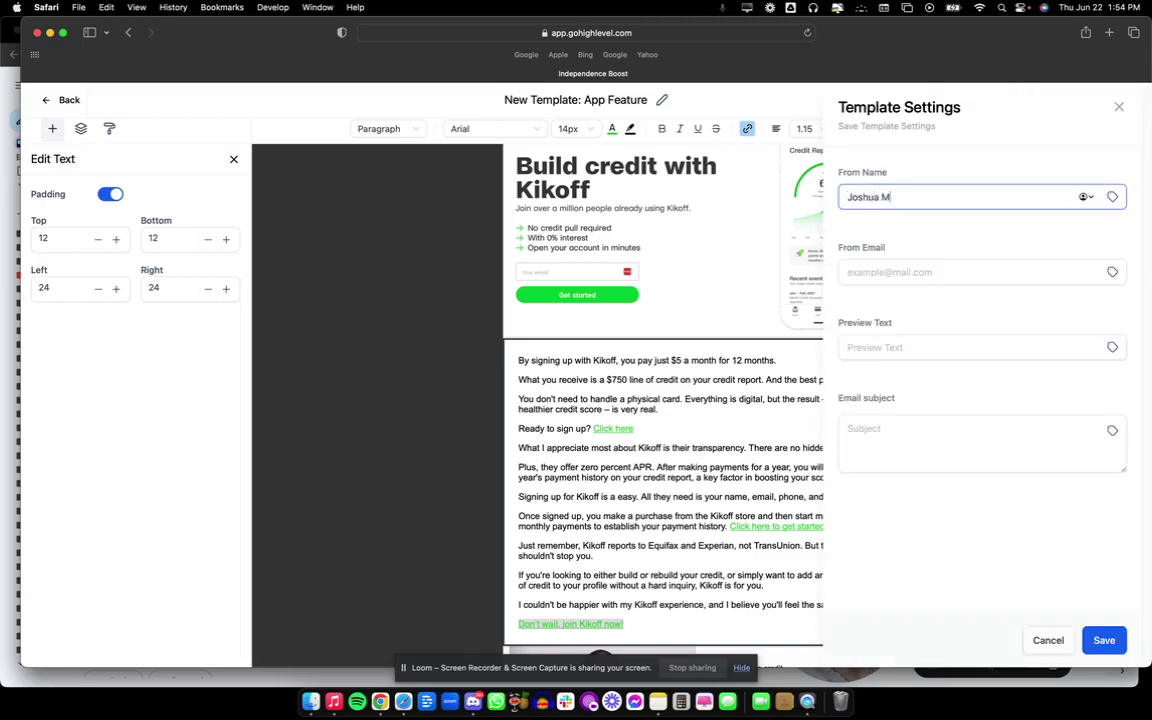
left_click(1108, 272)
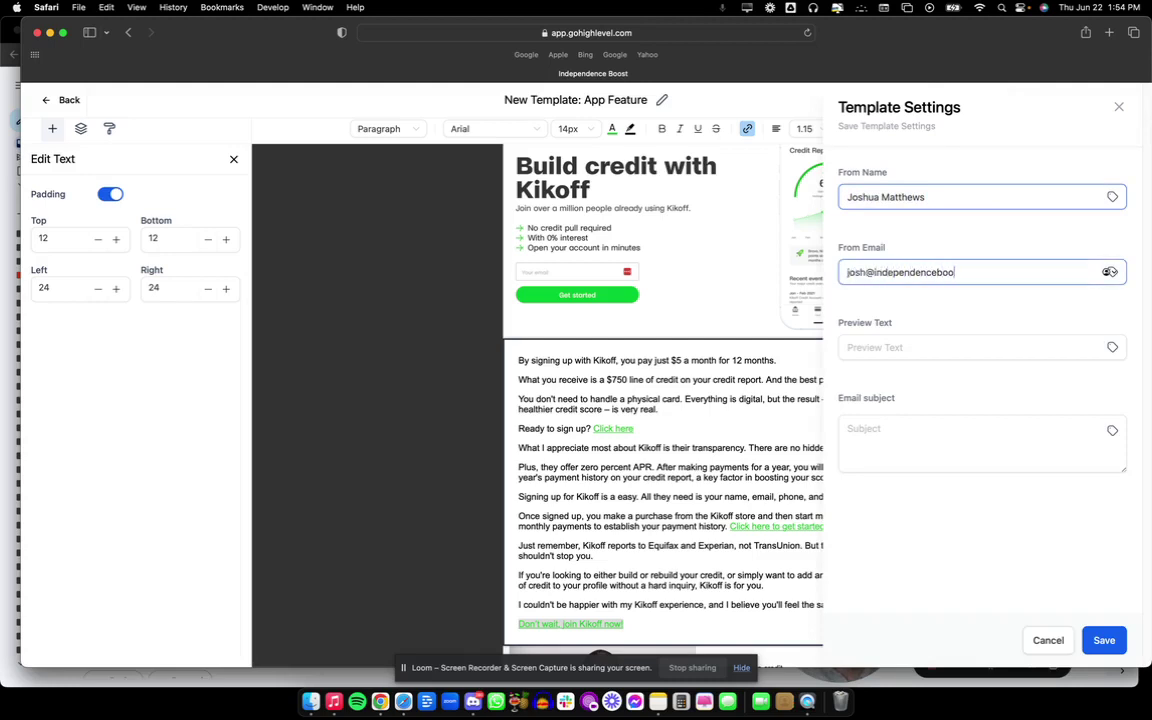
key("Tab")
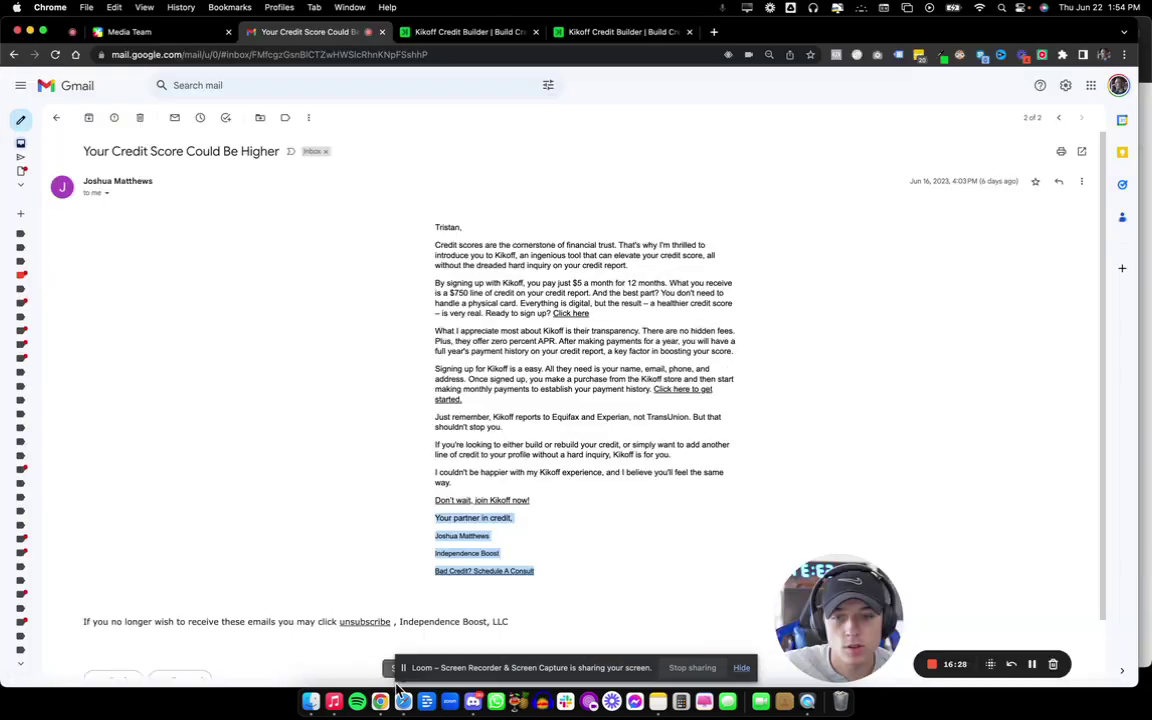
Copy the Gmail subject 'Your Credit Score Could Be Higher' into Email subject and Preview Text, then save.
key("super+Tab")
left_click(437, 221)
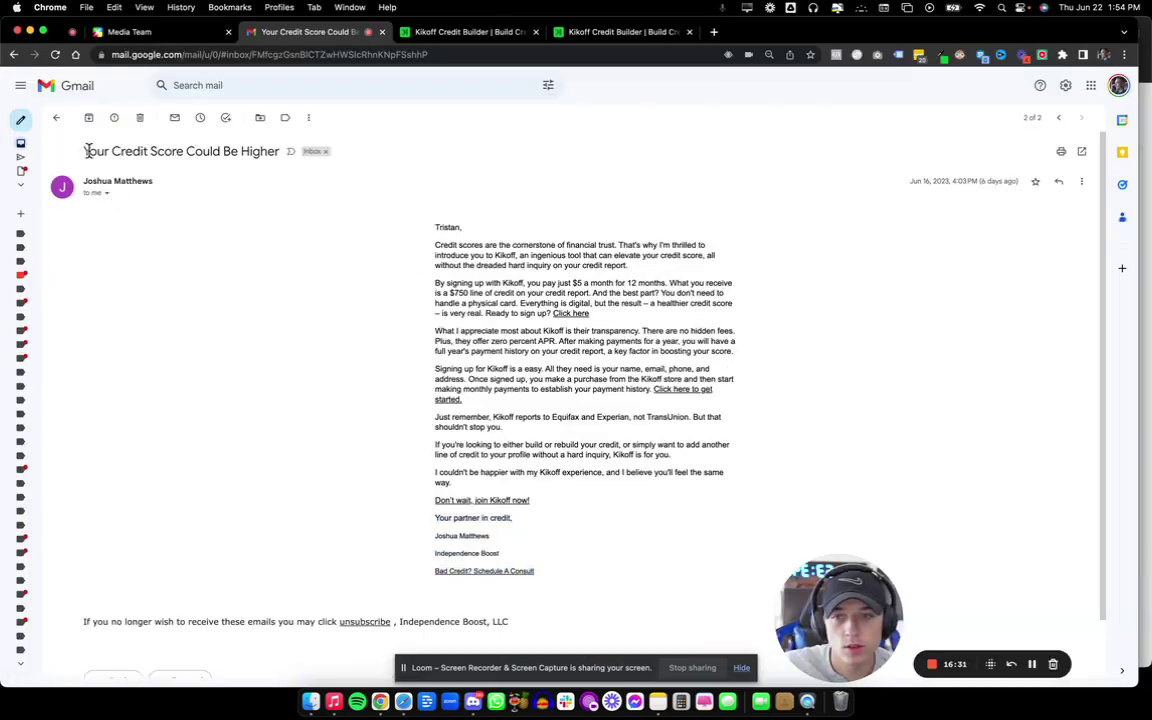
left_click_drag(87, 150, 279, 153)
key("super+c")
key("super+Tab")
left_click(912, 346)
left_click(905, 420)
key("super+v")
left_click(902, 352)
key("super+v")
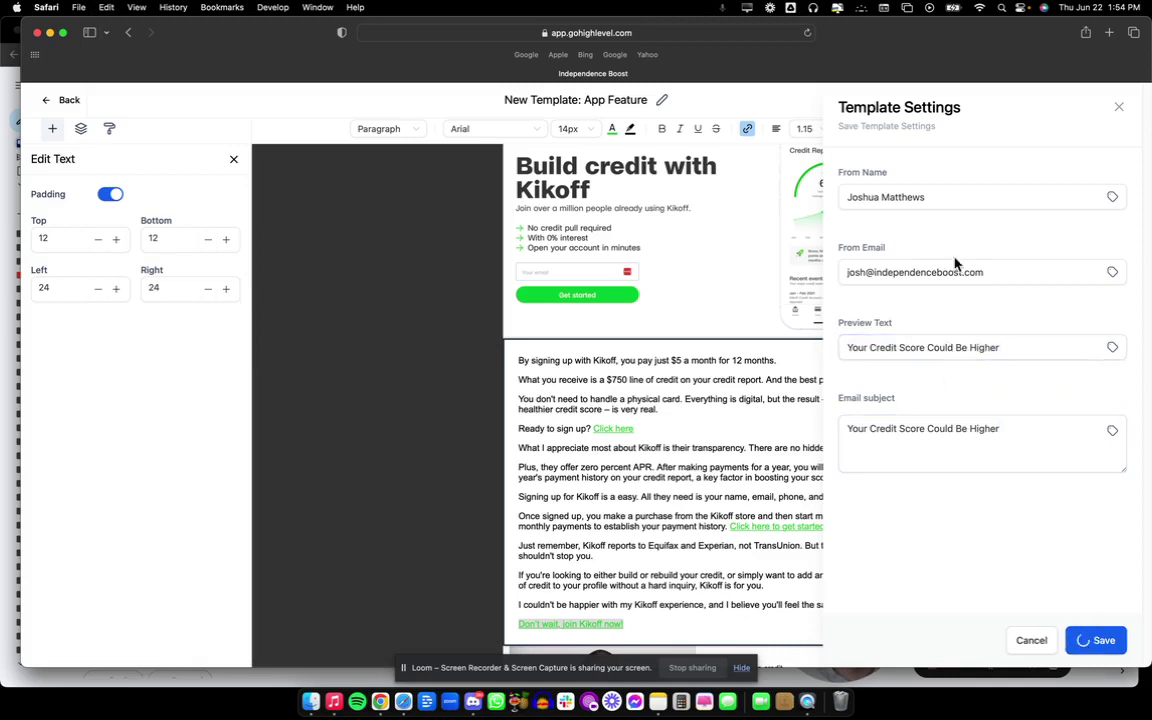
left_click(1124, 104)
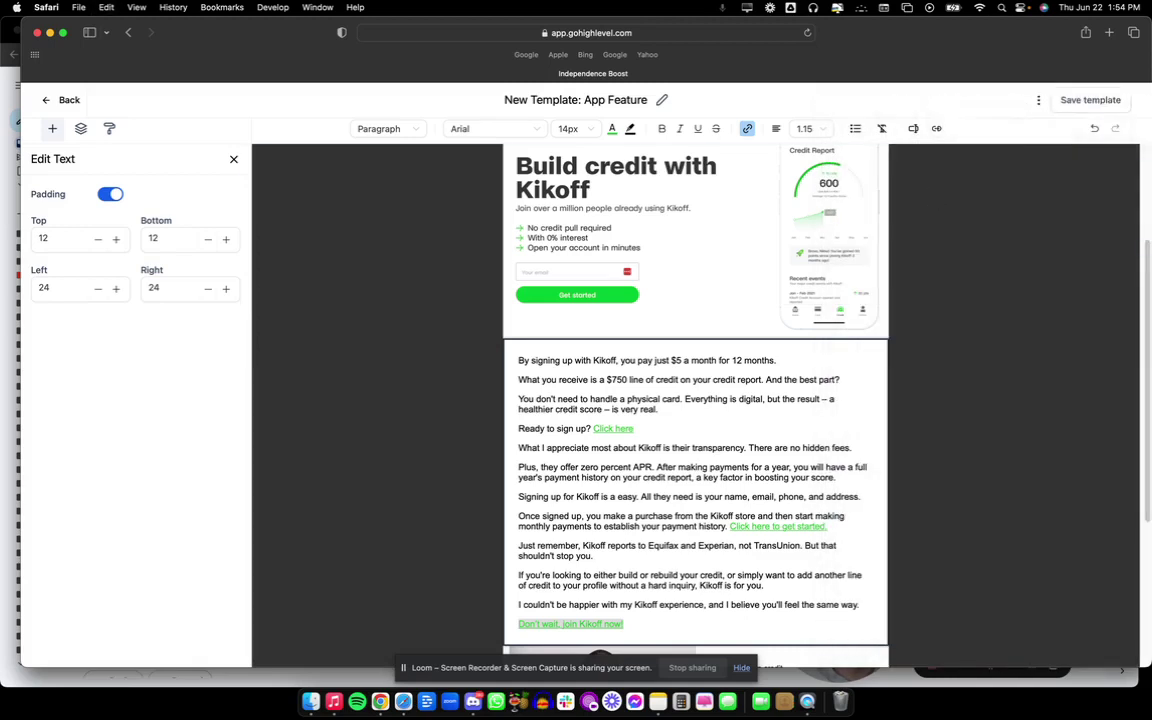
Send a test email to the recipient's Gmail address with subject 'Your Credit Score Could Be Higher'.
left_click(1038, 100)
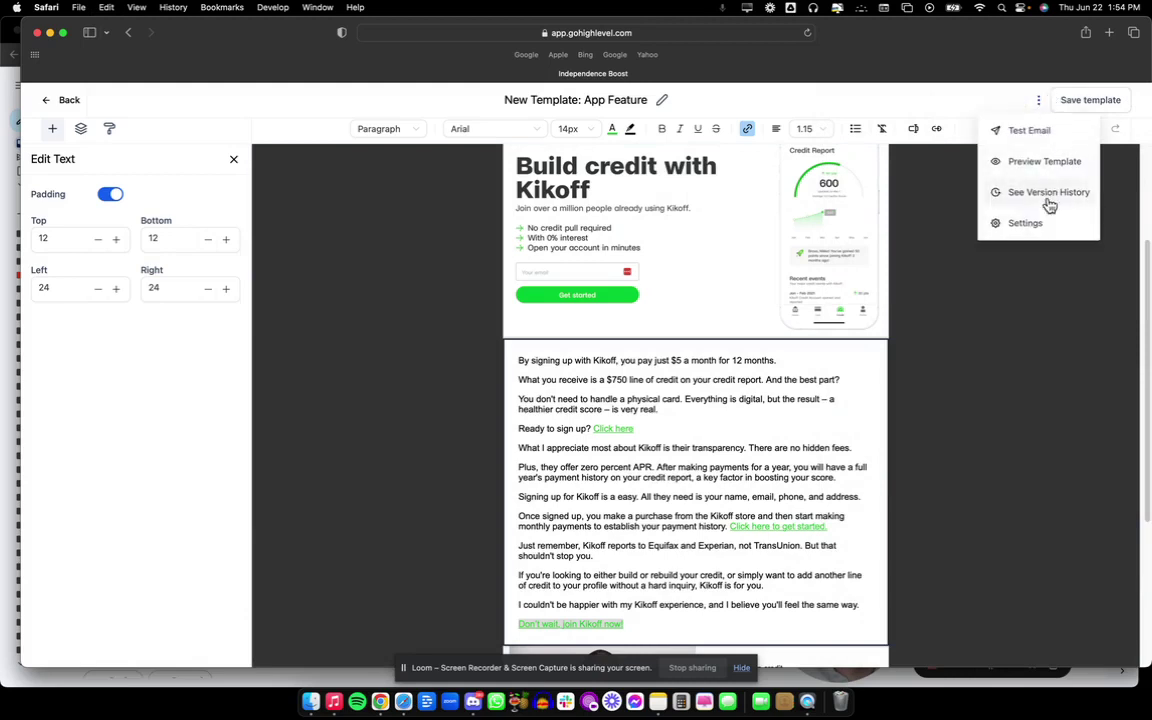
left_click(1030, 131)
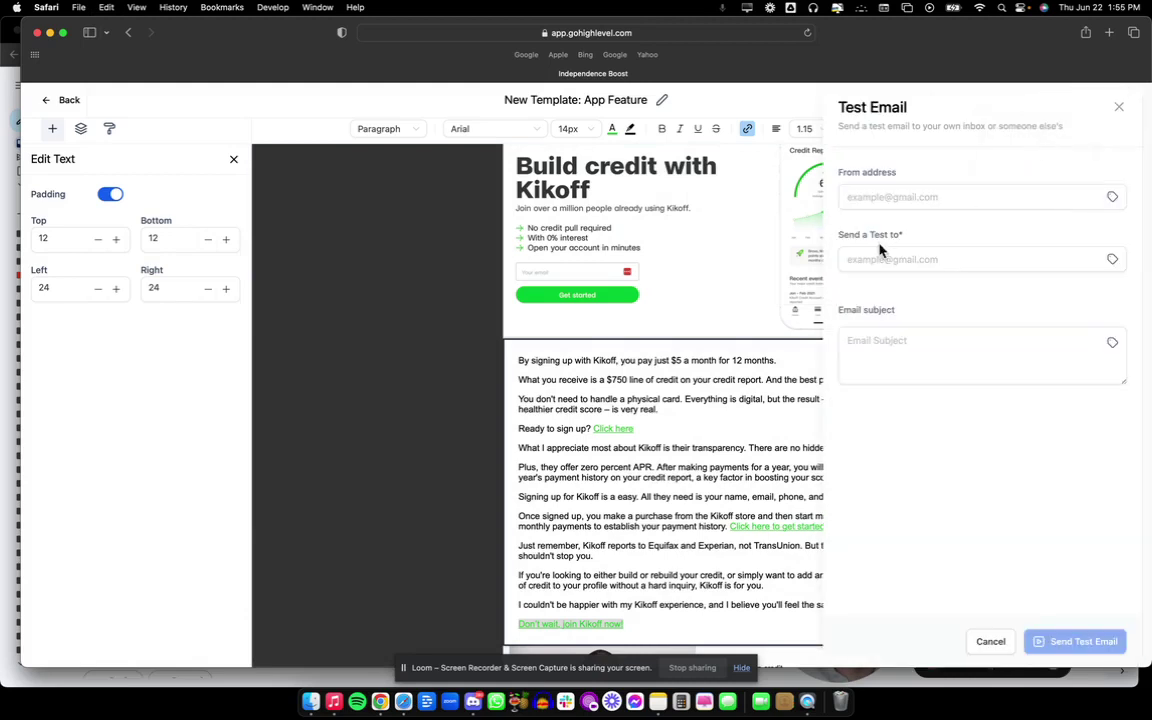
left_click(893, 204)
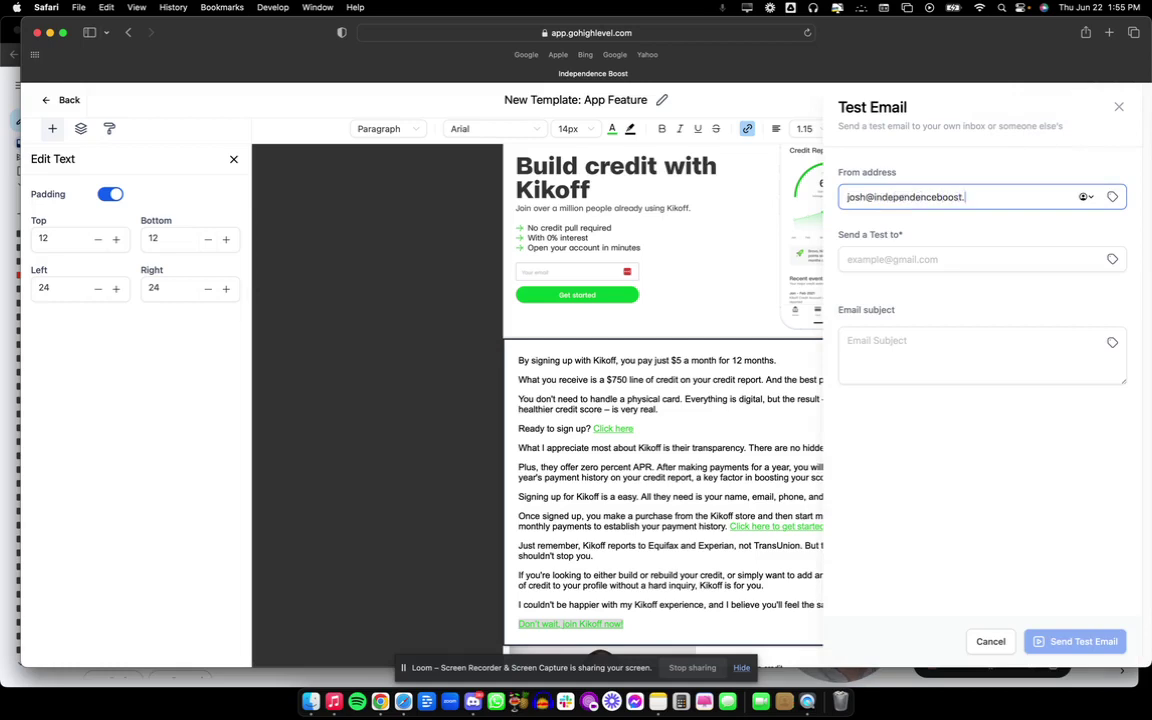
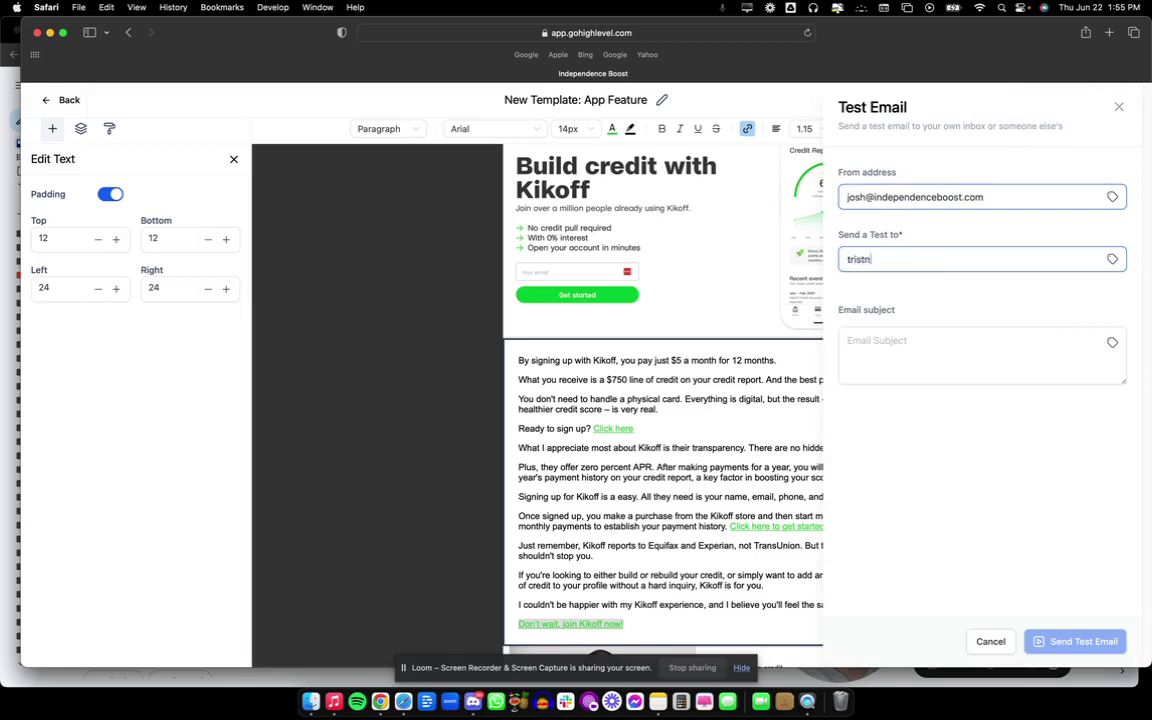
key("Tab")
key("cmd+v")
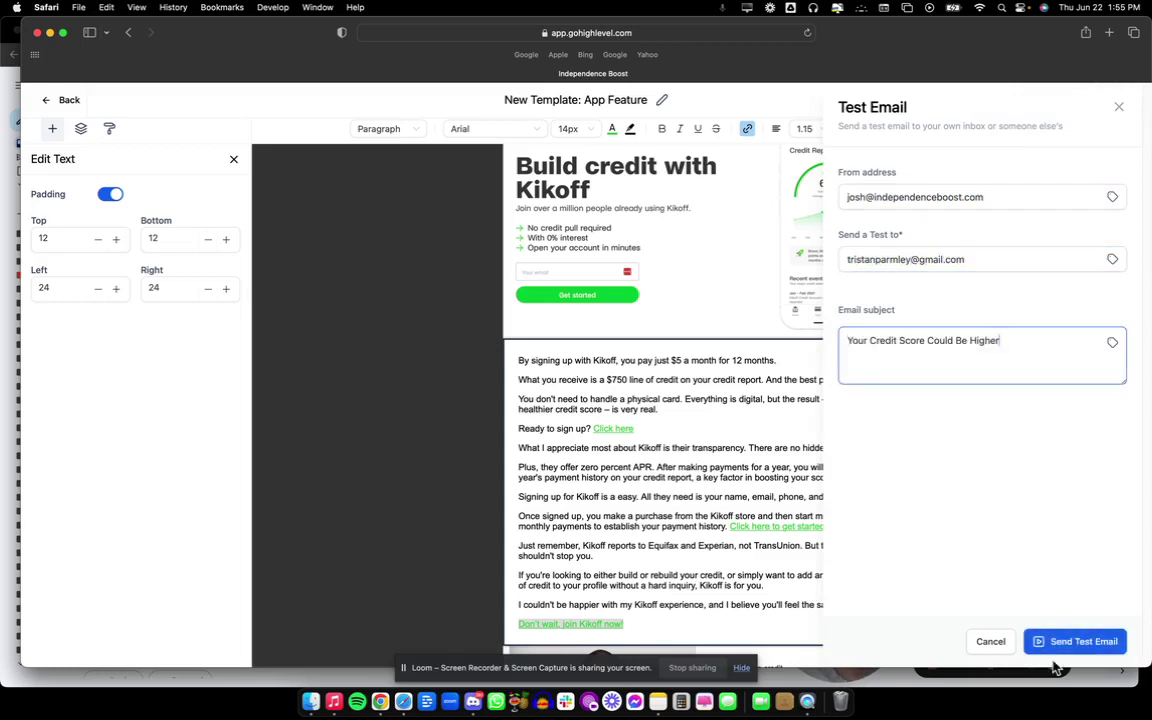
left_click(1048, 644)
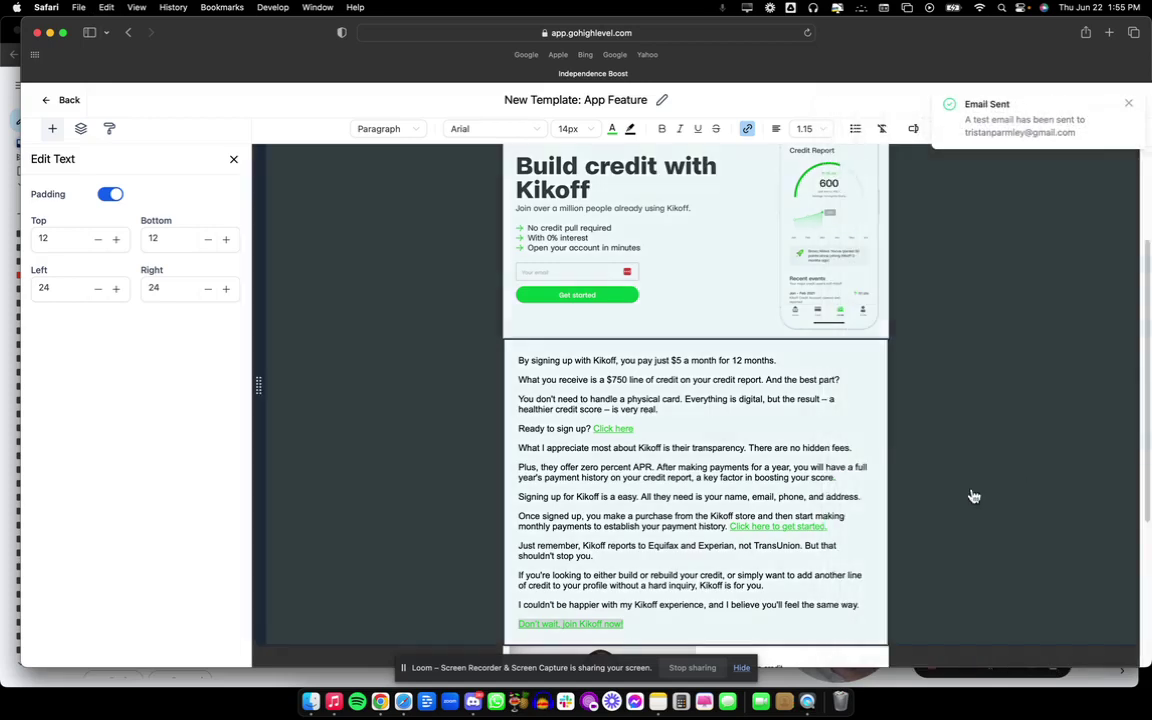
Open the newly arrived test email in the Gmail inbox and scroll through it.
left_click(377, 706)
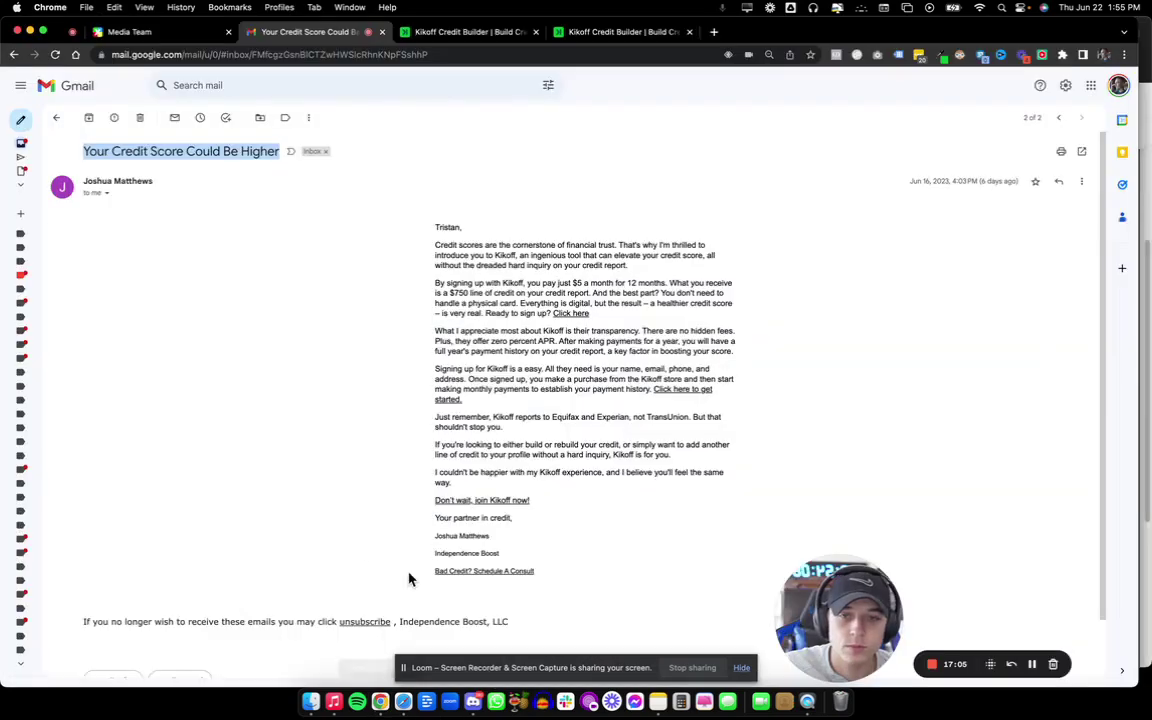
left_click(61, 121)
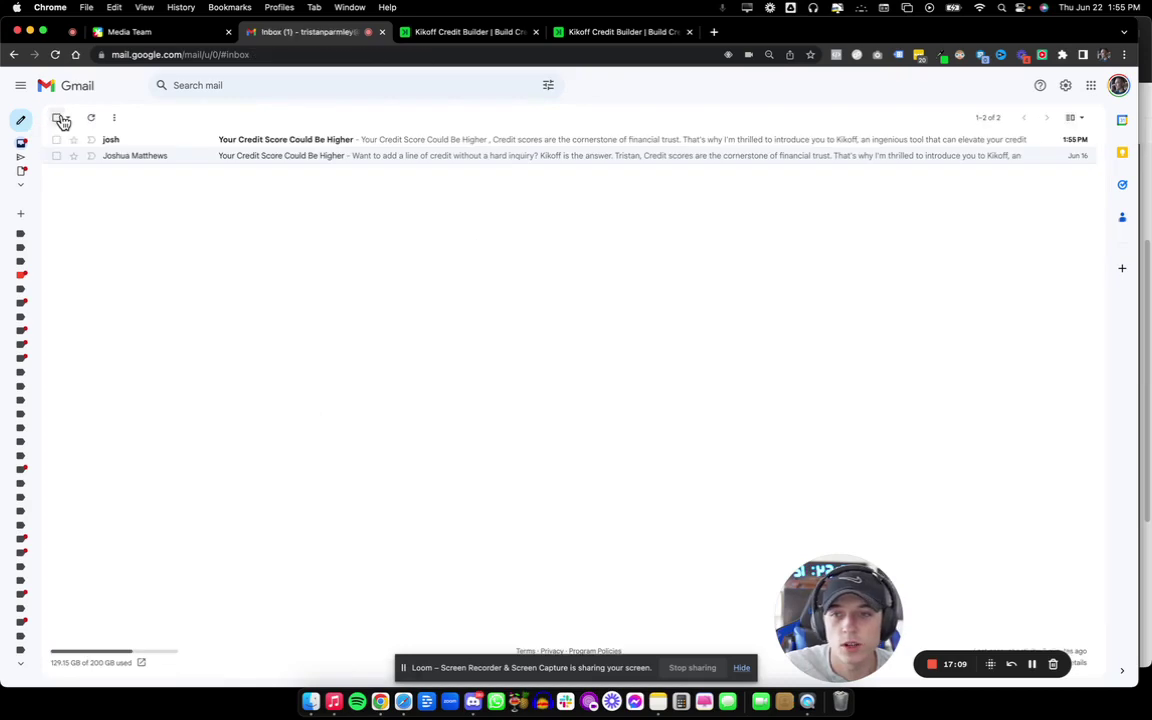
left_click(212, 143)
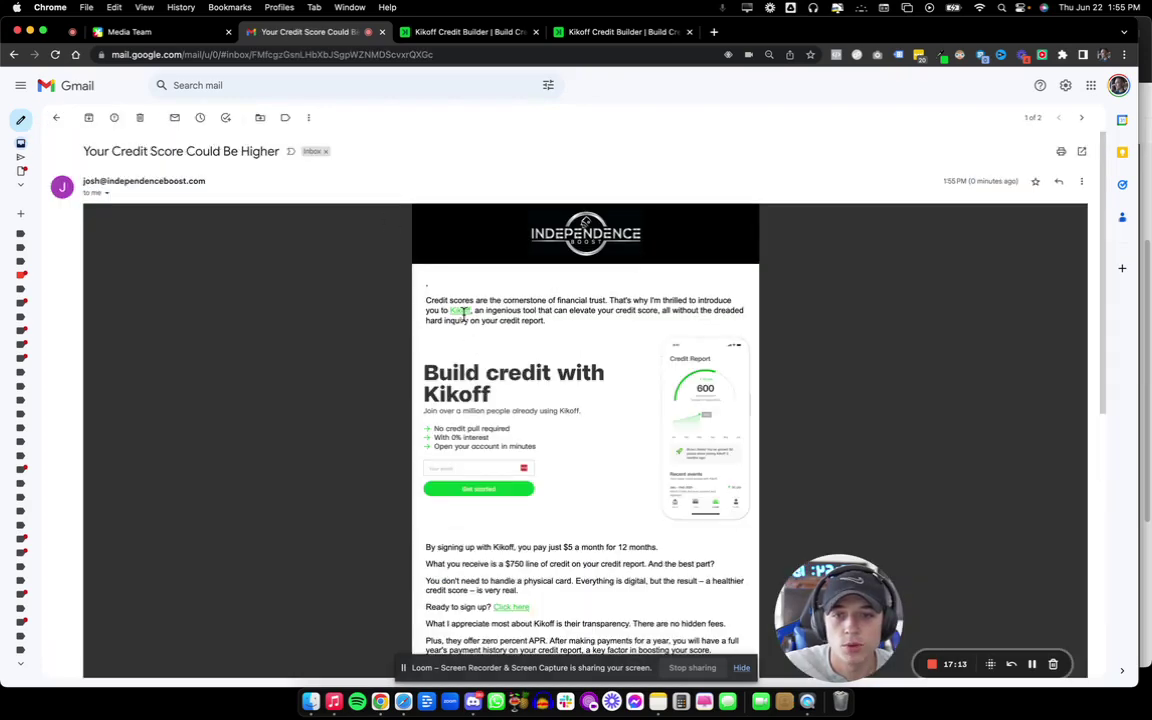
scroll(451, 289, "down", 10)
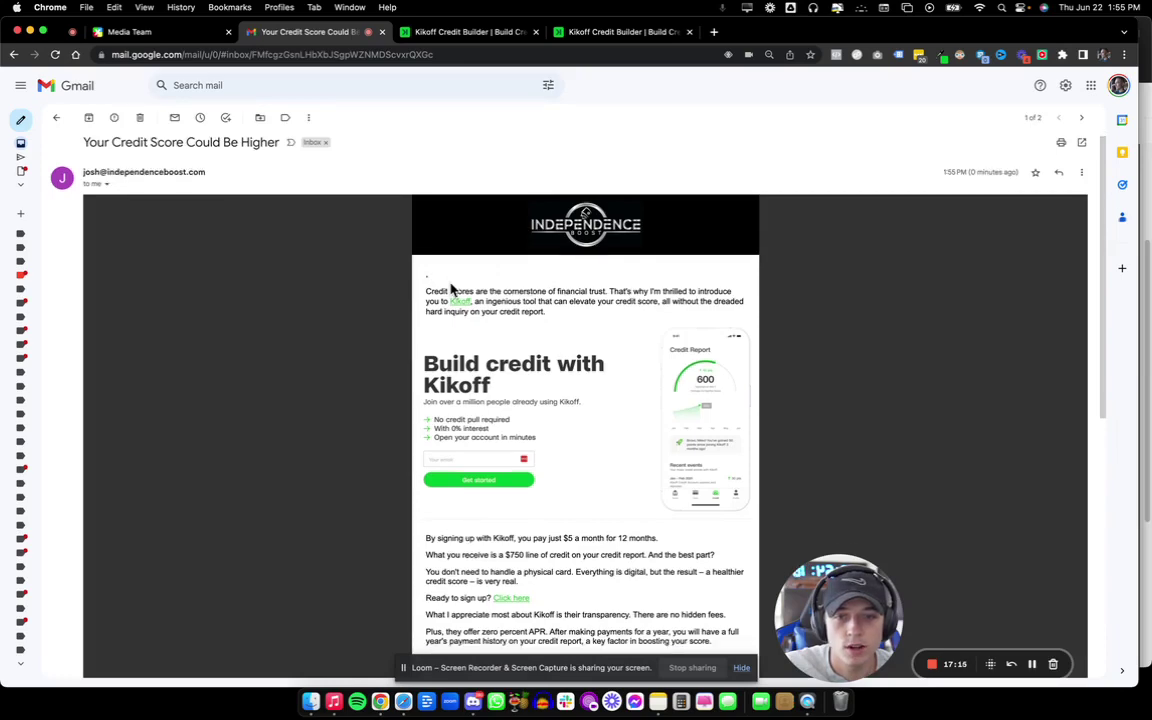
scroll(451, 289, "down", 5)
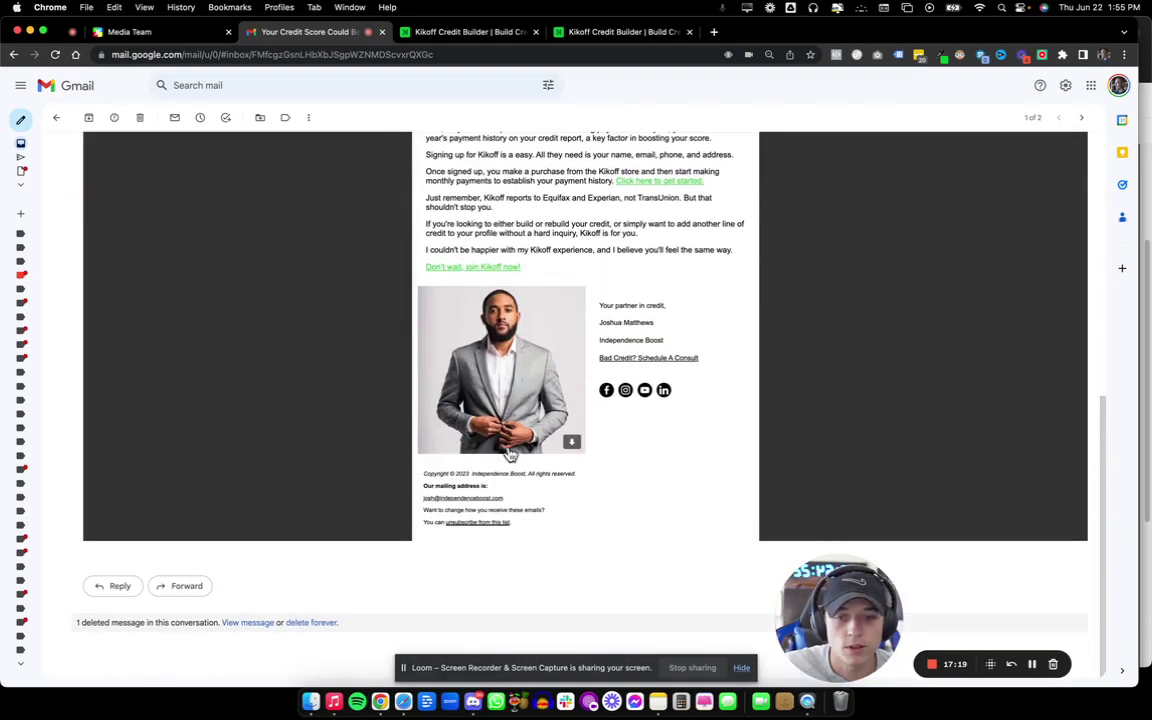
Highlight the footer from mailing address to unsubscribe, then bring up the mirrored iPhone view.
left_click_drag(422, 484, 545, 533)
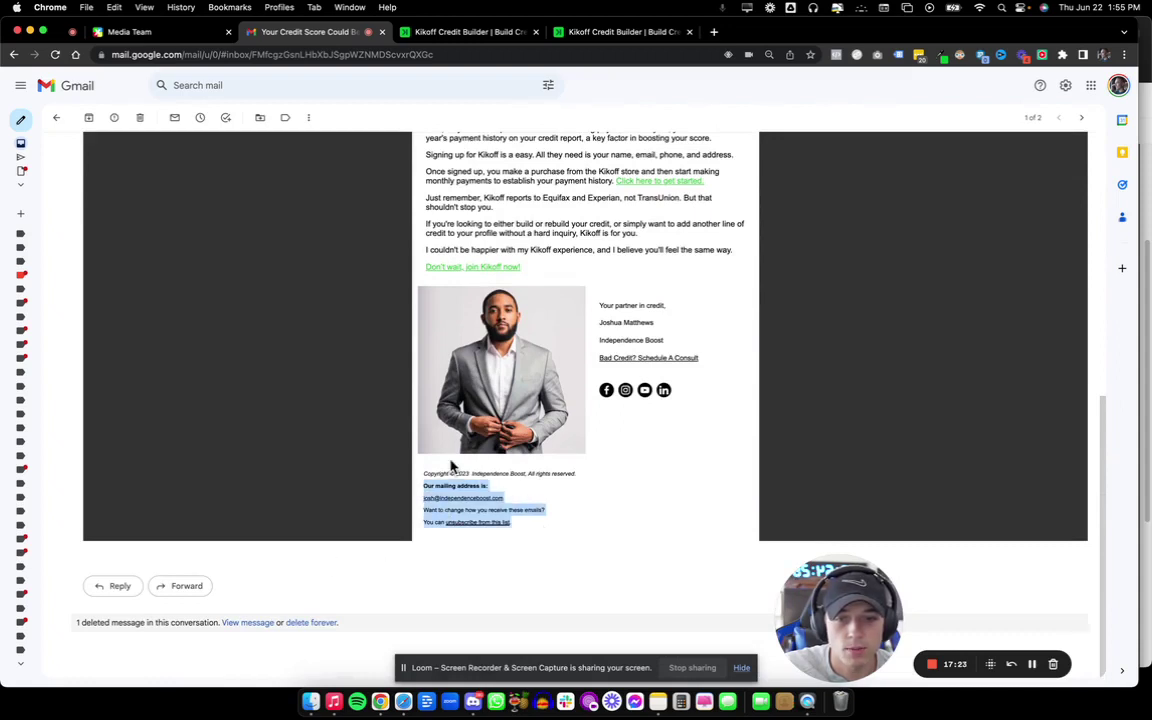
scroll(585, 485, "up", 2)
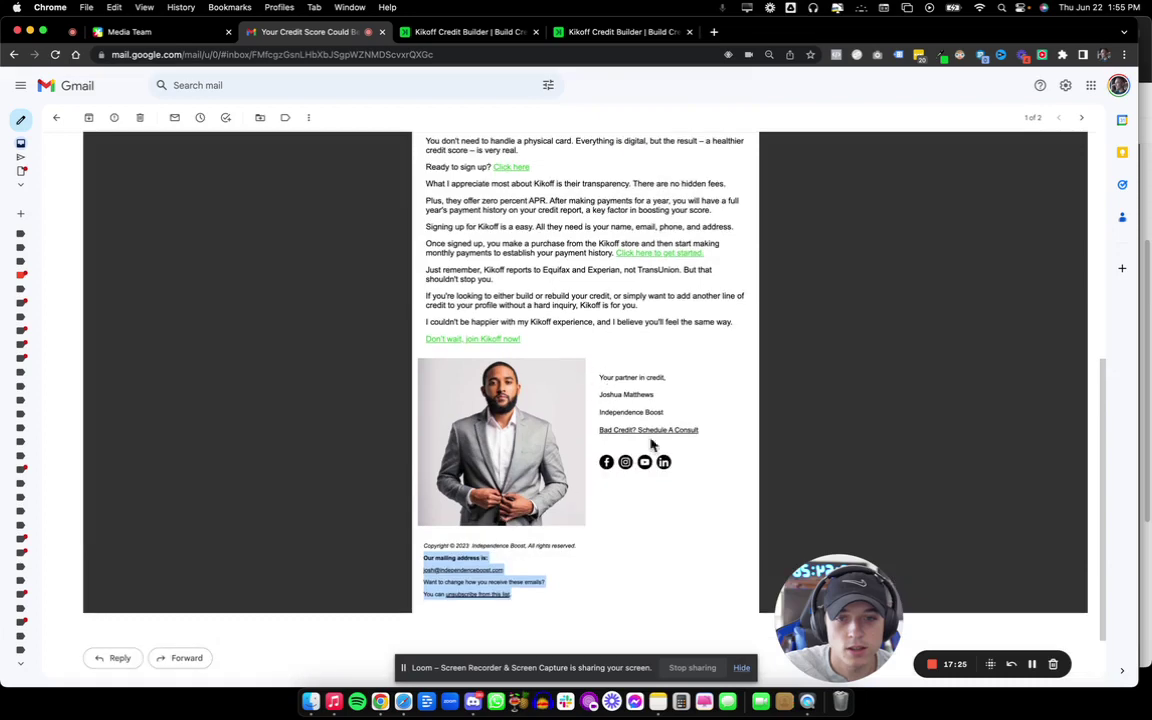
scroll(558, 411, "up", 6)
scroll(558, 395, "up", 4)
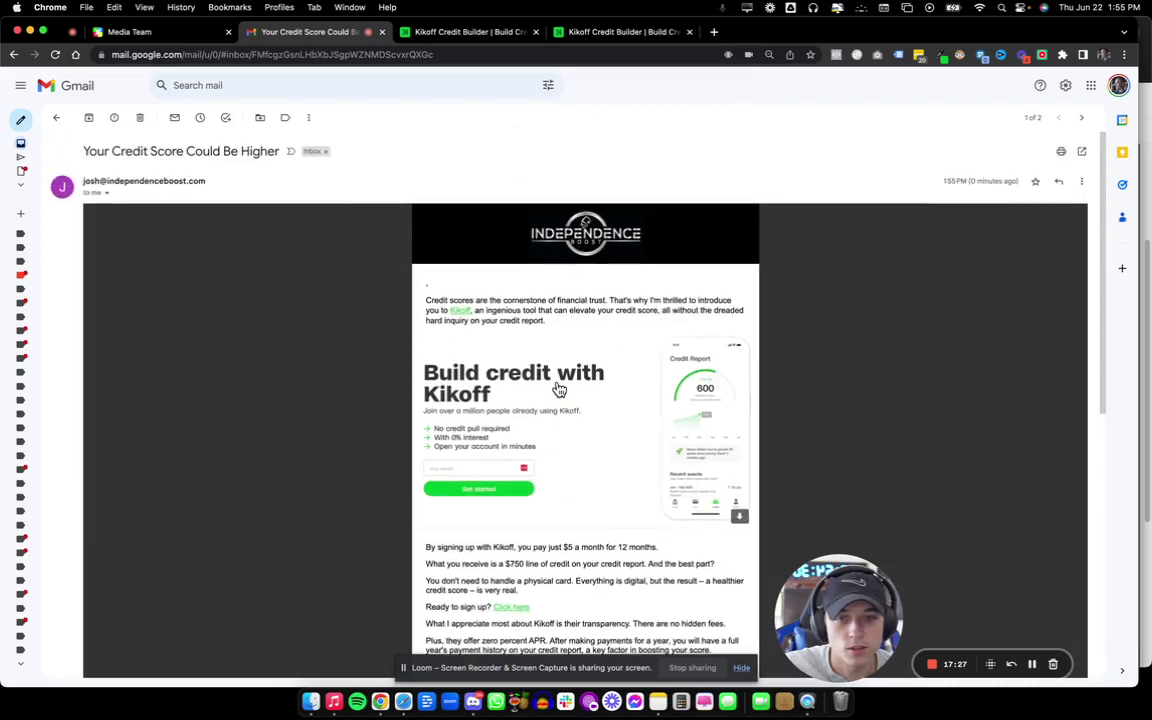
left_click(807, 701)
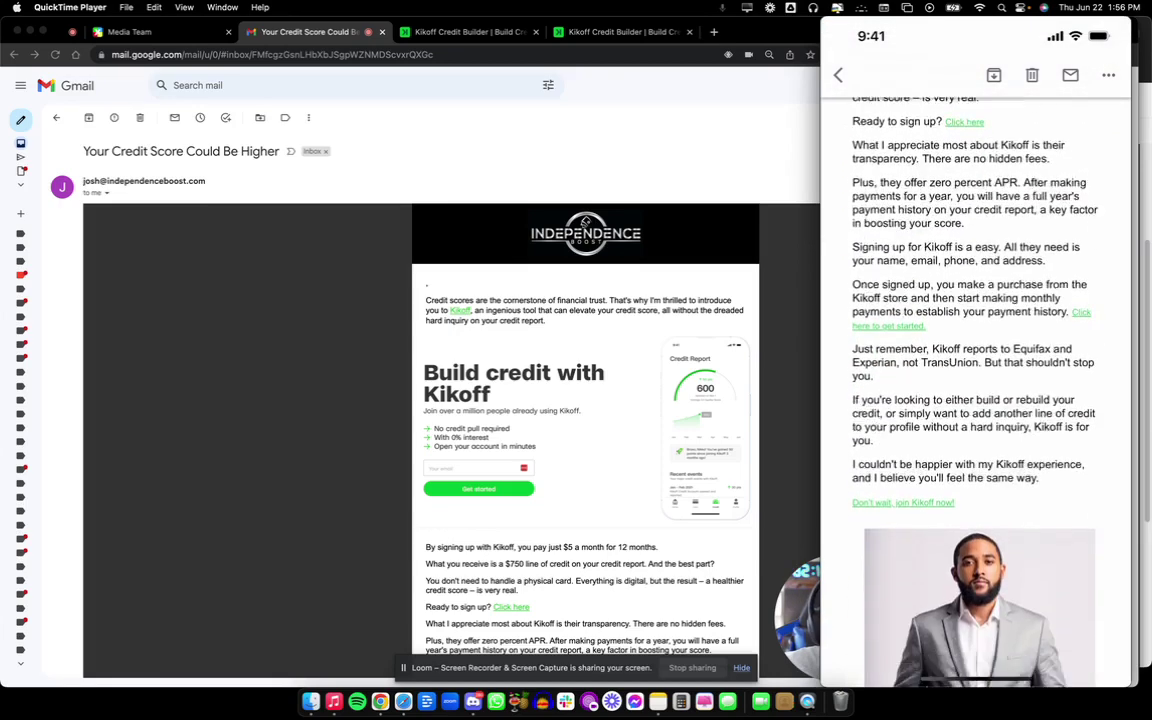
Close the QuickTime iPhone mirror after checking the email down to the signature photo.
key("super+q")
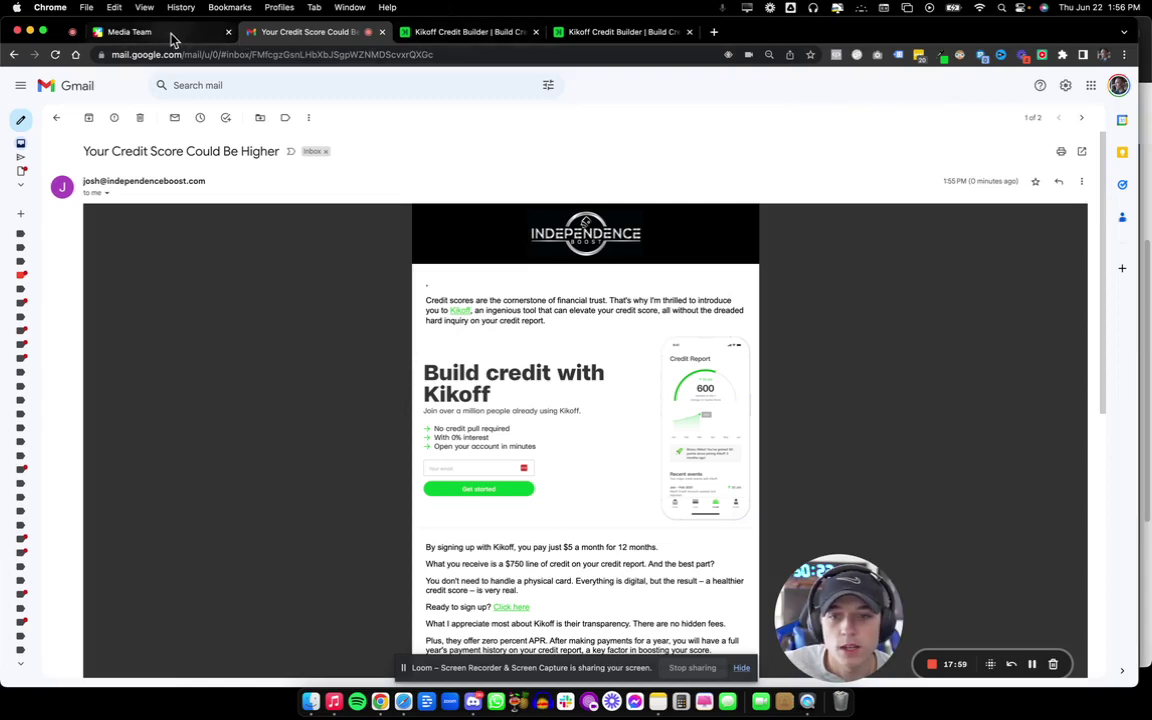
Return to the Gmail inbox and open the older Jun 16 'Your Credit Score Could Be Higher' email.
left_click(56, 117)
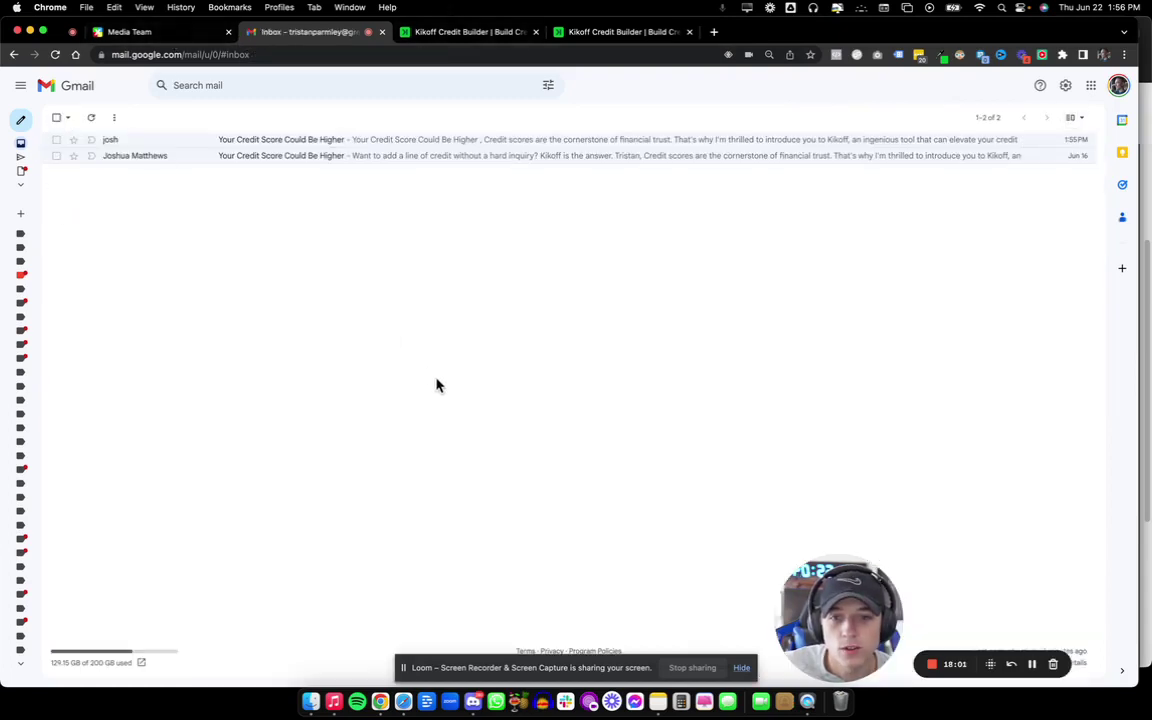
left_click(340, 162)
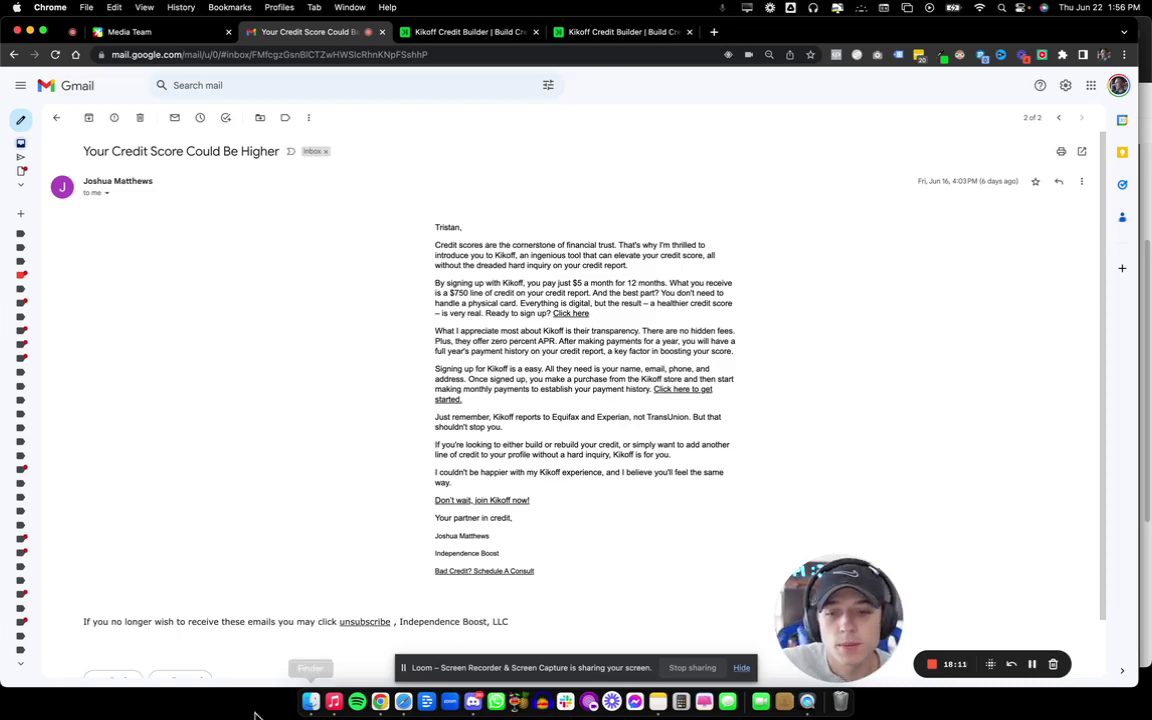
left_click(403, 701)
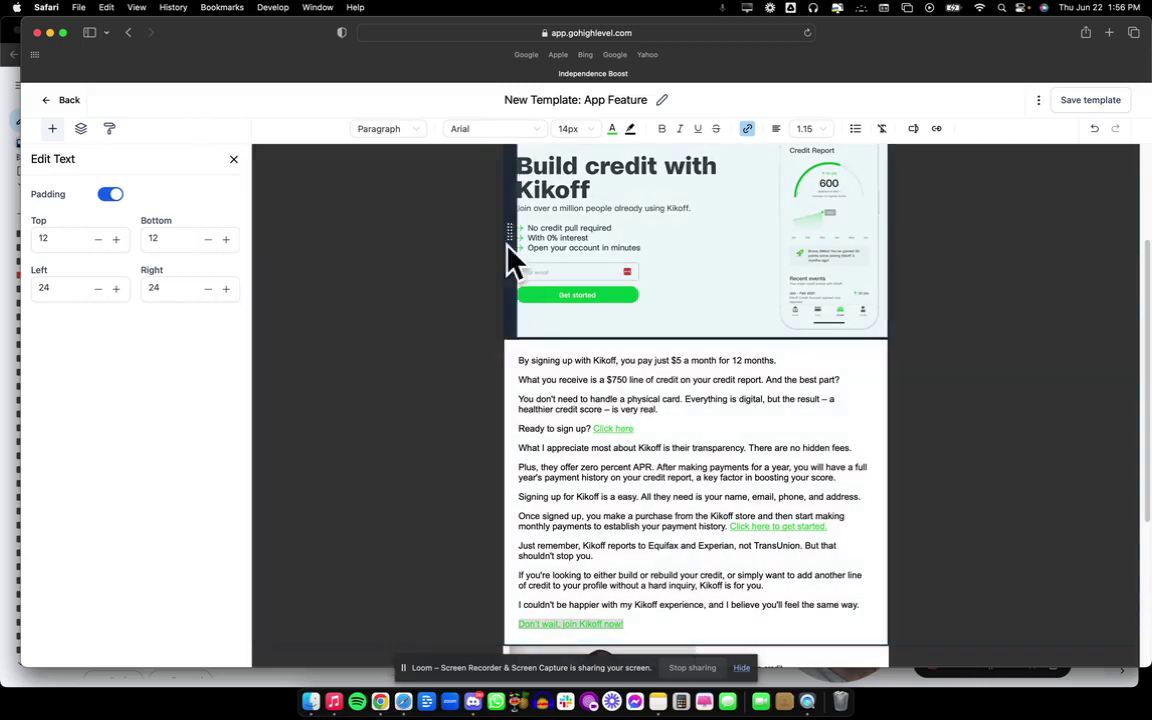
mouse_move(741, 479)
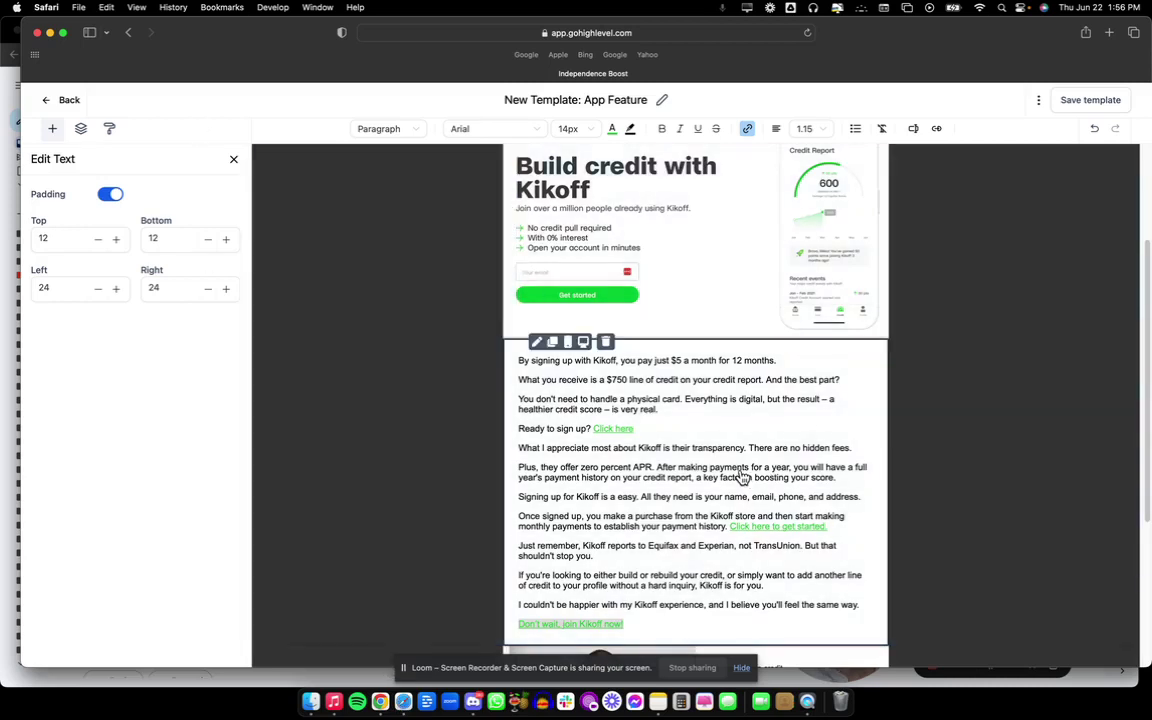